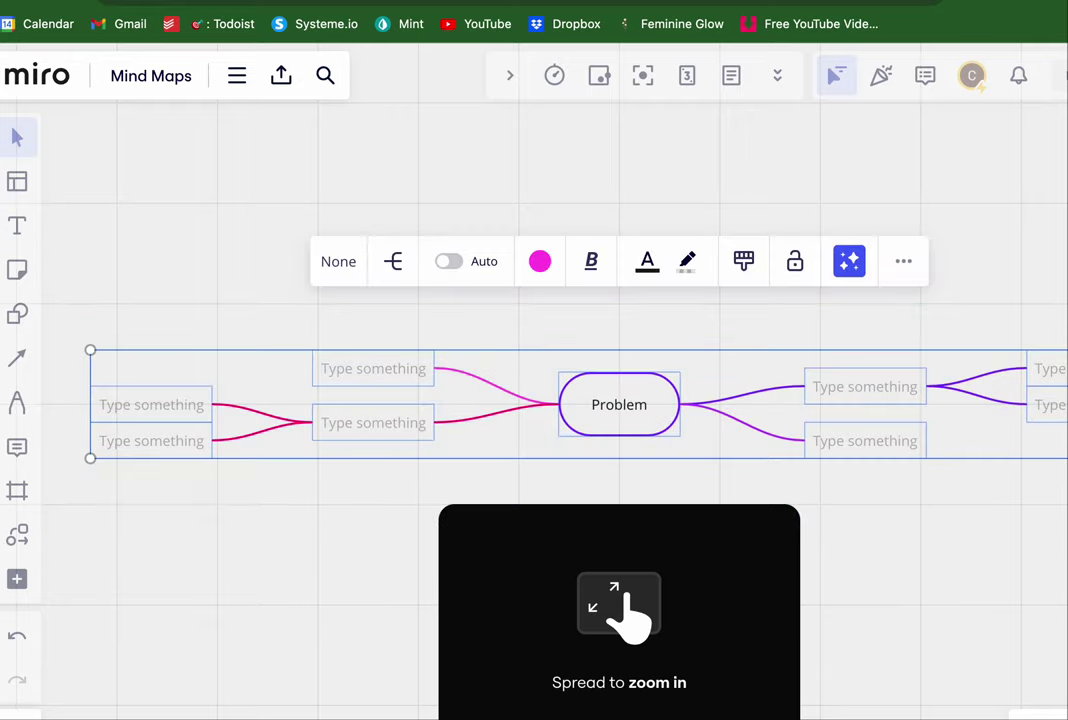
# Select the whole Problem mind map with all its branches and move it higher on the board
pyautogui.click(300, 503)
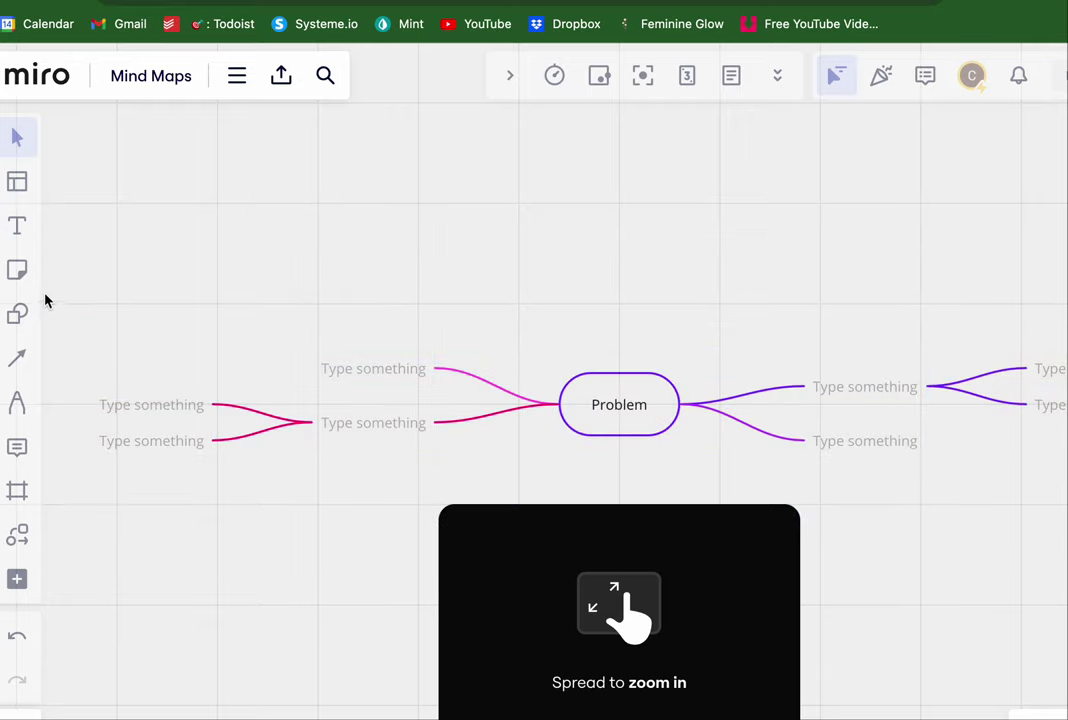
pyautogui.moveTo(45, 300); pyautogui.dragTo(724, 416)
pyautogui.click(319, 327)
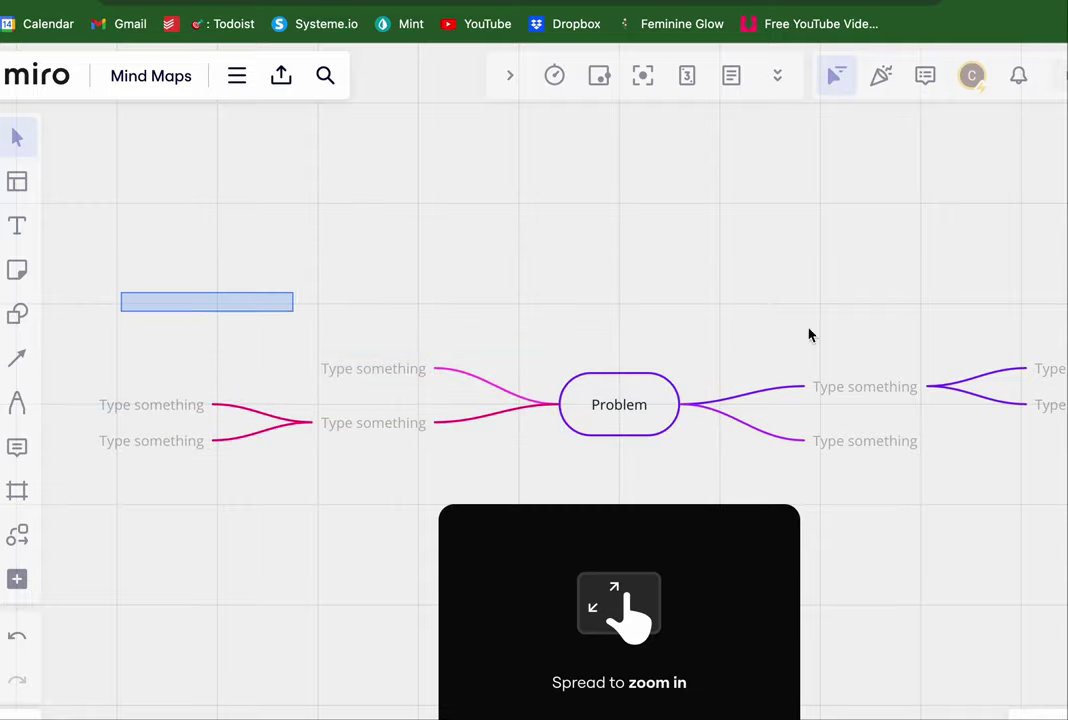
pyautogui.moveTo(810, 335); pyautogui.dragTo(830, 524)
pyautogui.hscroll(-5, 928, 519)
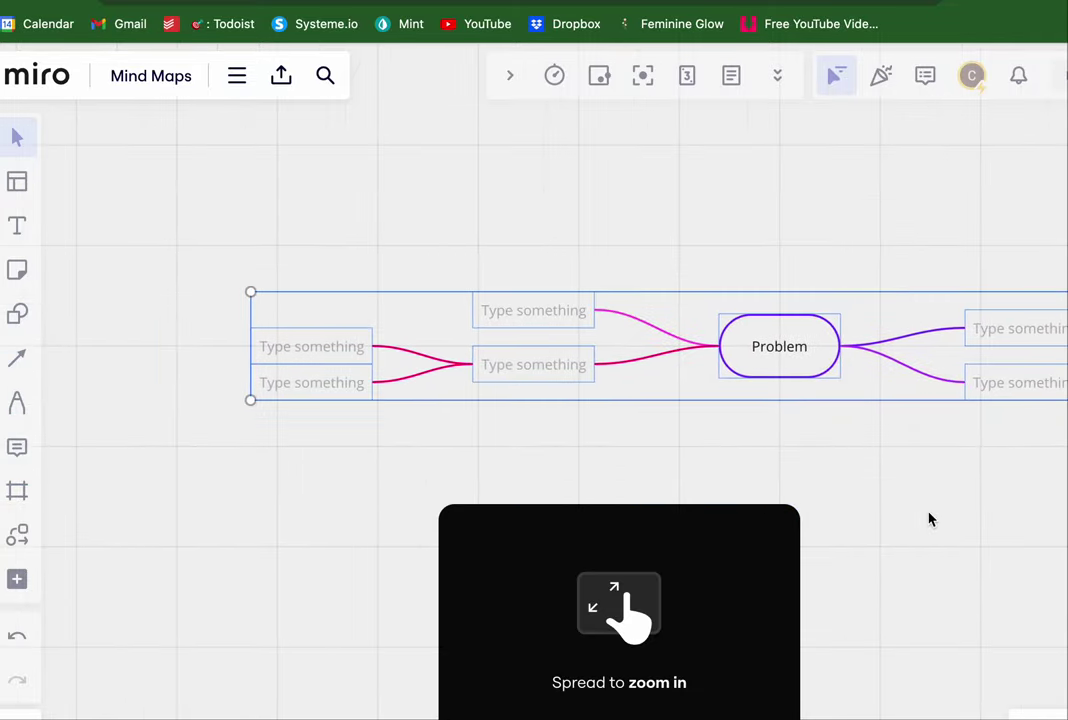
pyautogui.hscroll(5, 928, 519)
pyautogui.hscroll(-1, 928, 519)
pyautogui.scroll(-3, 928, 519)
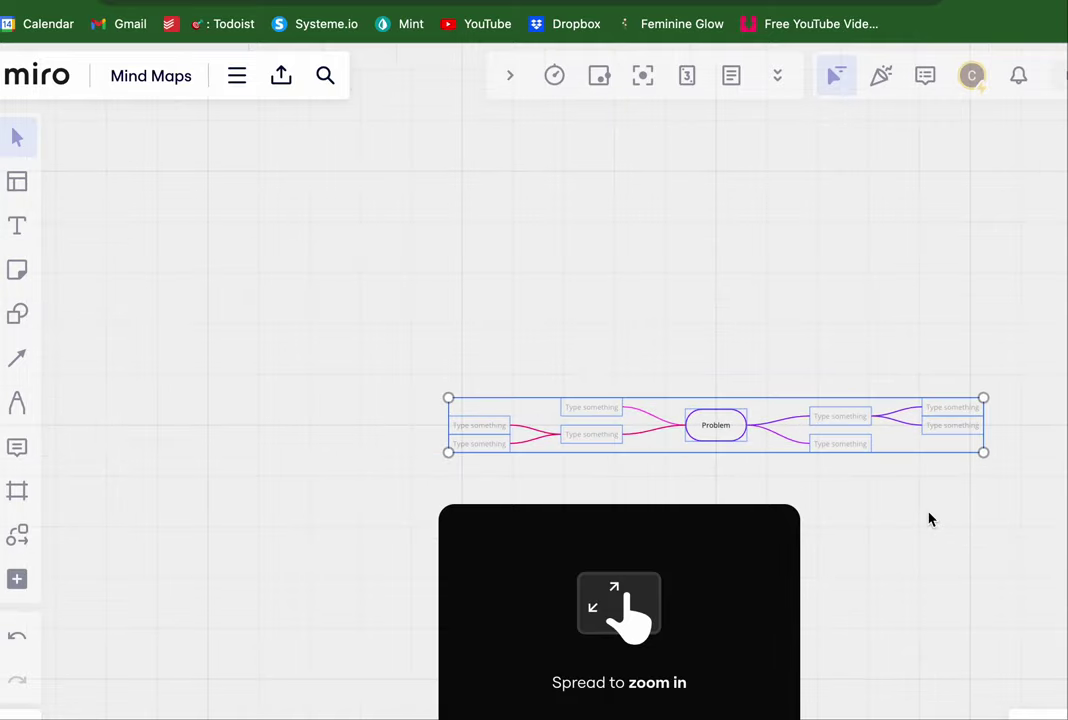
pyautogui.scroll(5, 928, 519)
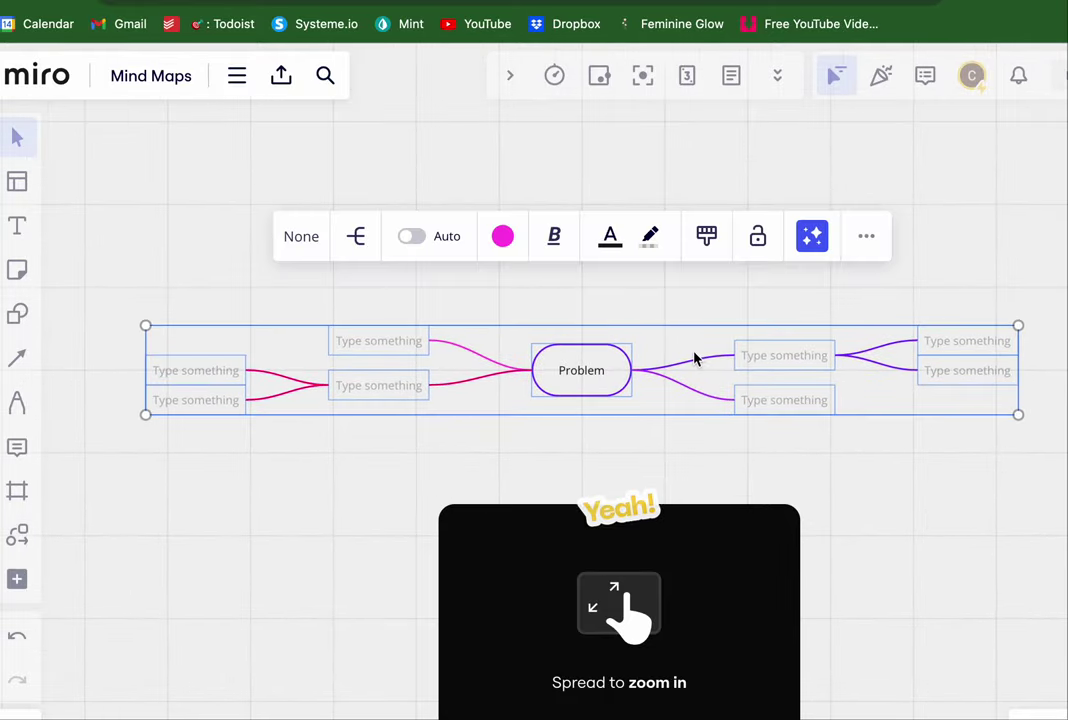
pyautogui.moveTo(670, 370); pyautogui.dragTo(627, 165)
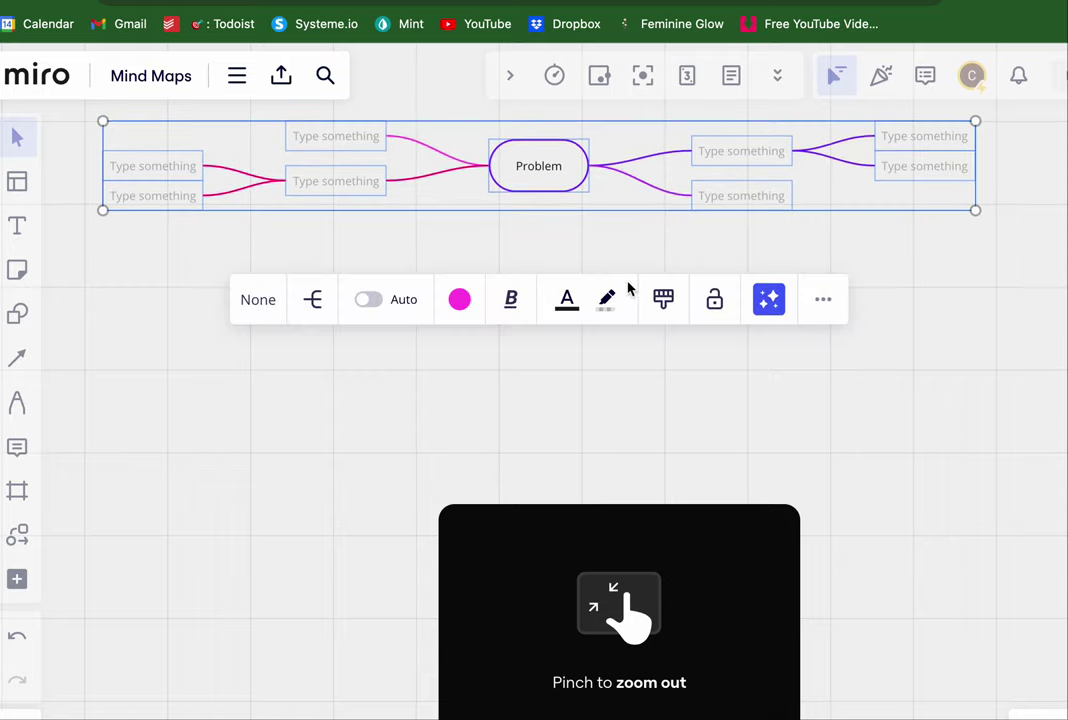
# Follow the navigation hints by zooming out and moving around the board, and dismiss the Templates tip
pyautogui.click(672, 405)
pyautogui.scroll(-3, 617, 372)
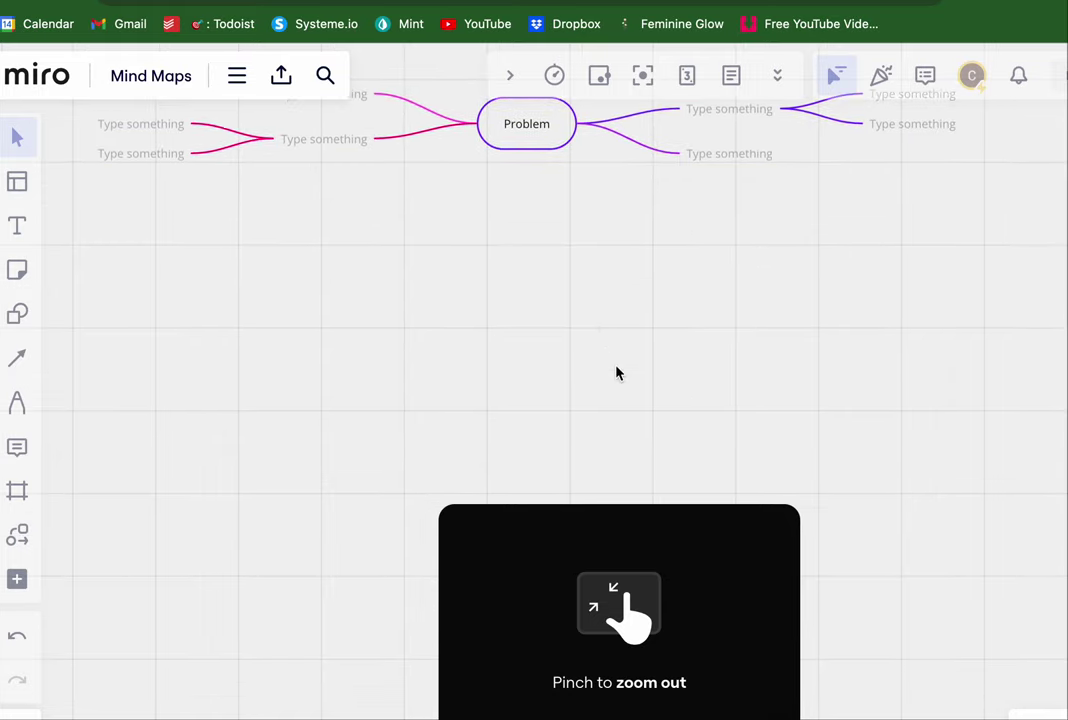
pyautogui.scroll(3, 616, 373)
pyautogui.scroll(-2, 616, 373)
pyautogui.scroll(1, 616, 373)
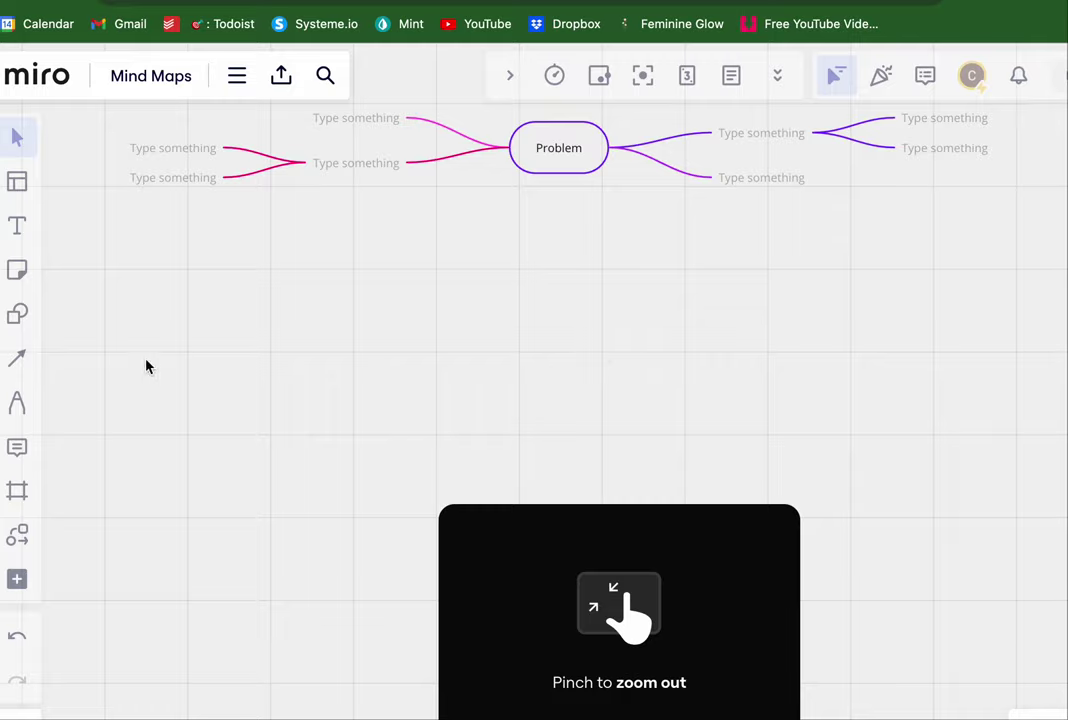
pyautogui.scroll(-5, 670, 583)
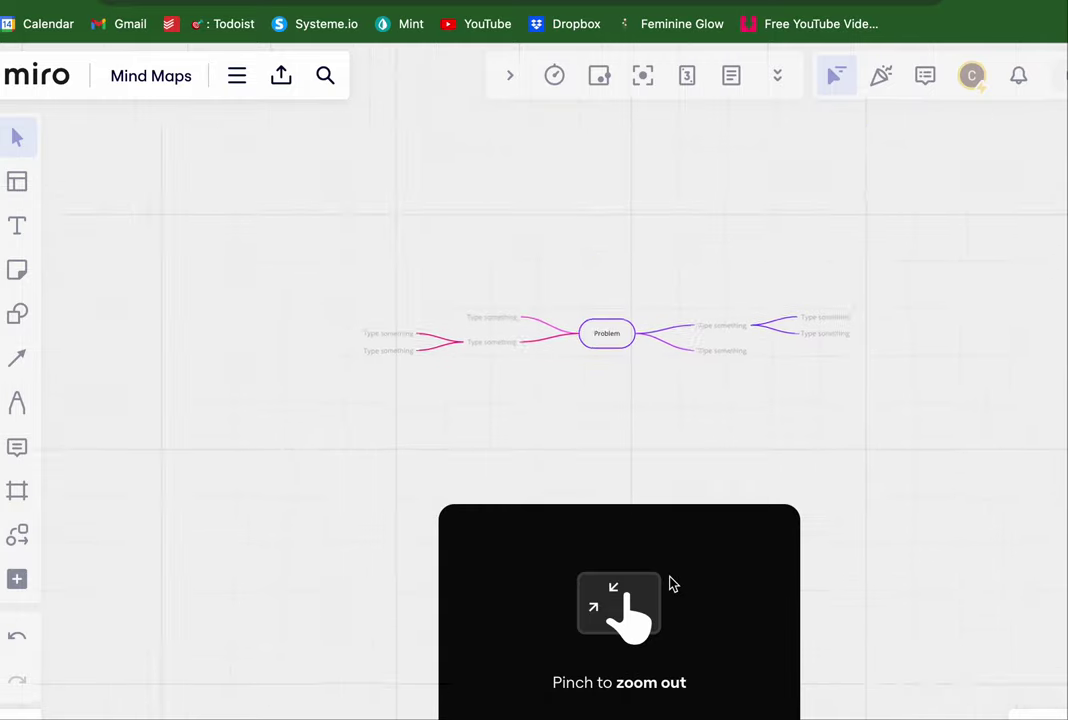
pyautogui.scroll(4, 670, 583)
pyautogui.scroll(-1, 670, 583)
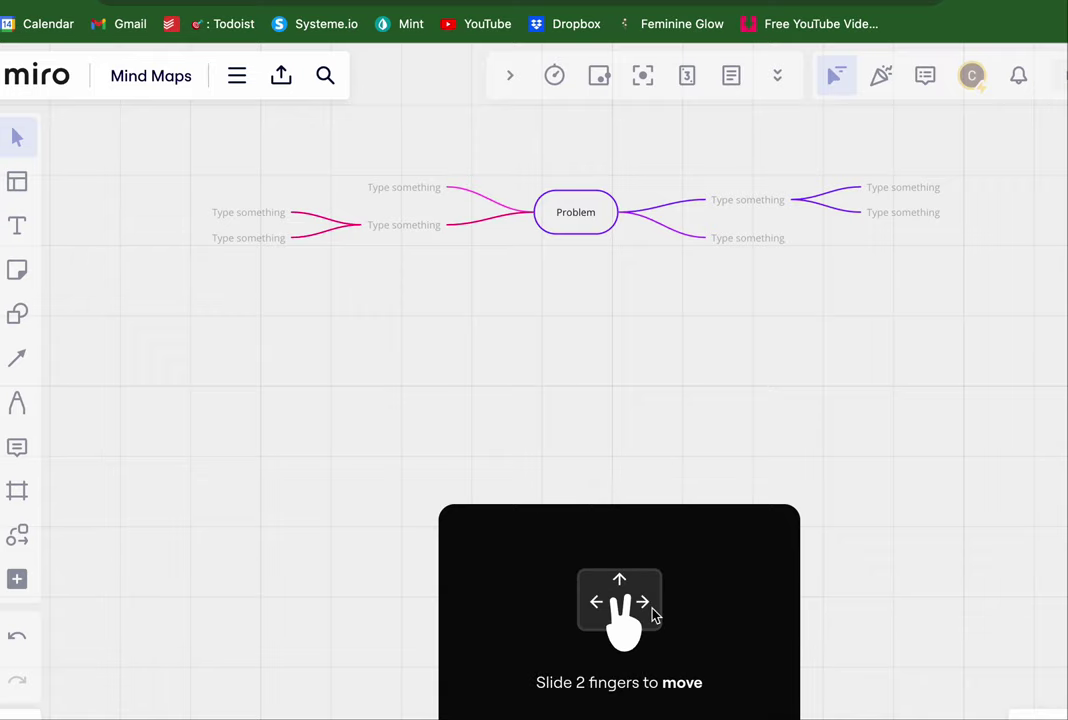
pyautogui.hscroll(2, 655, 615)
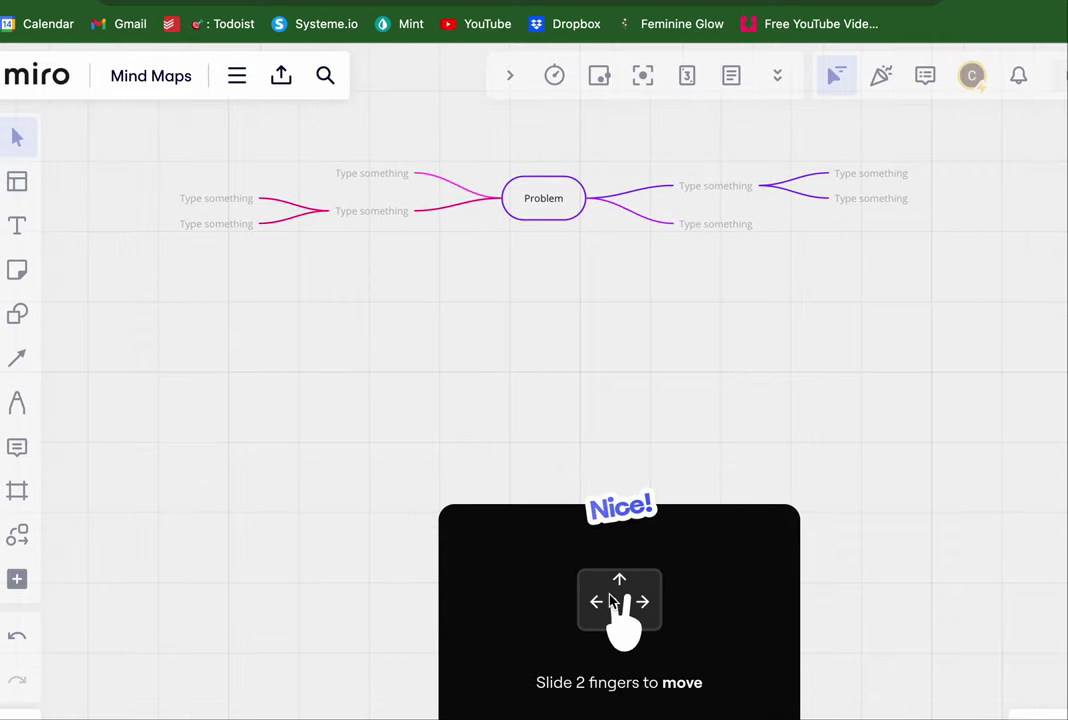
pyautogui.rightClick(592, 574)
pyautogui.click(590, 571)
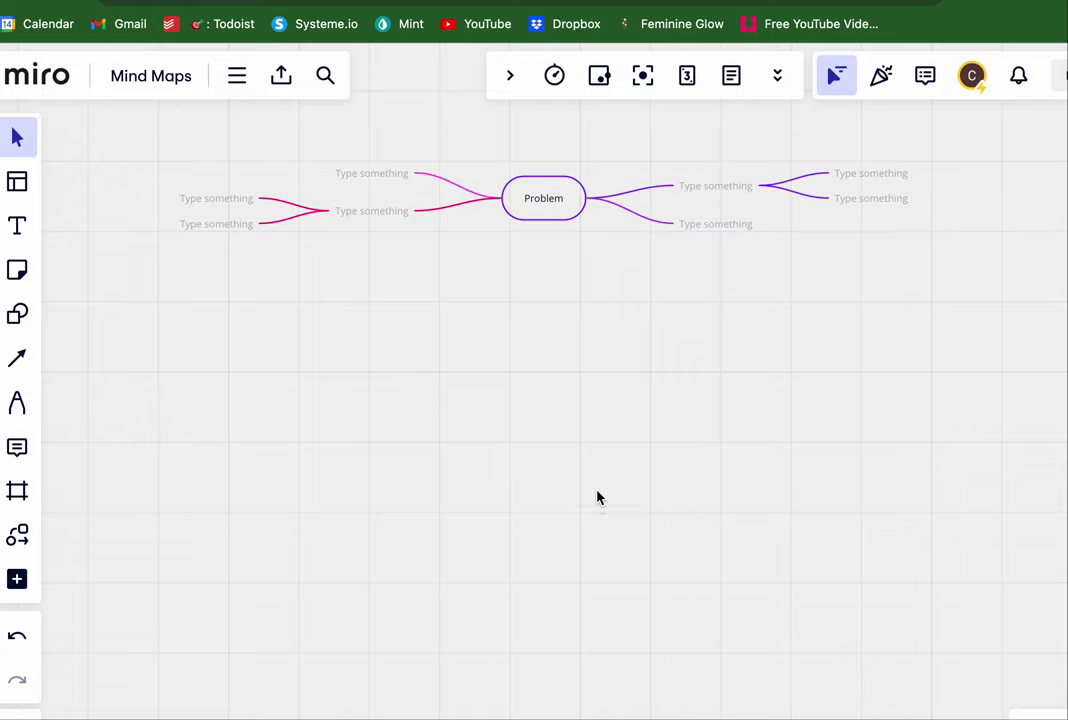
pyautogui.scroll(2, 596, 496)
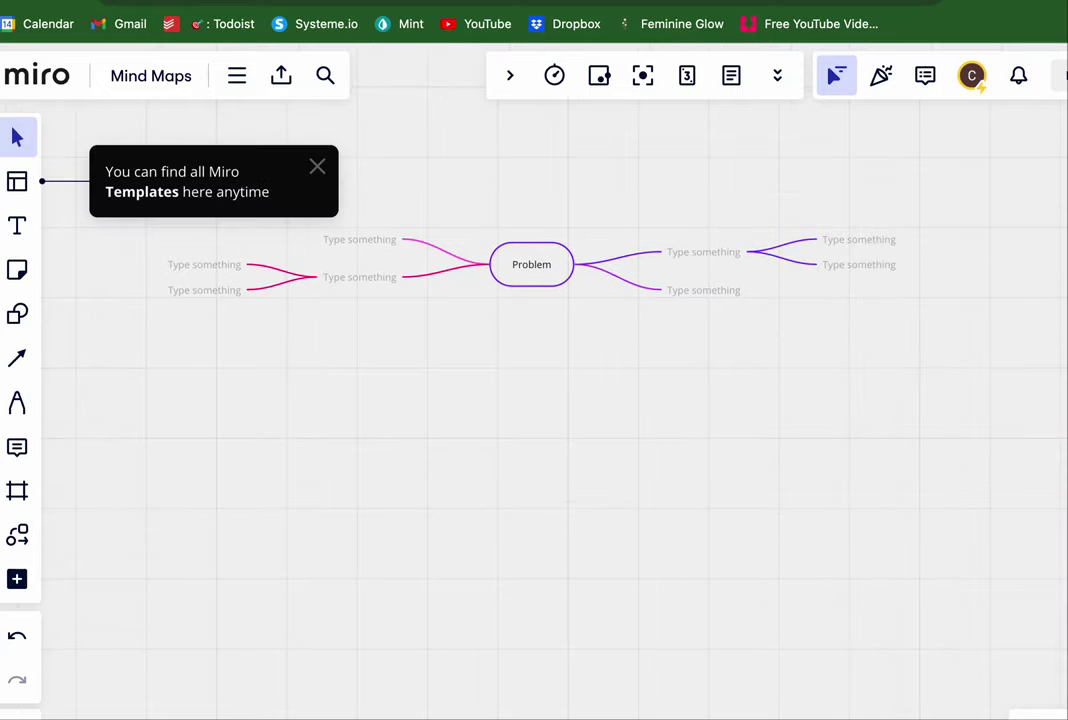
pyautogui.click(316, 166)
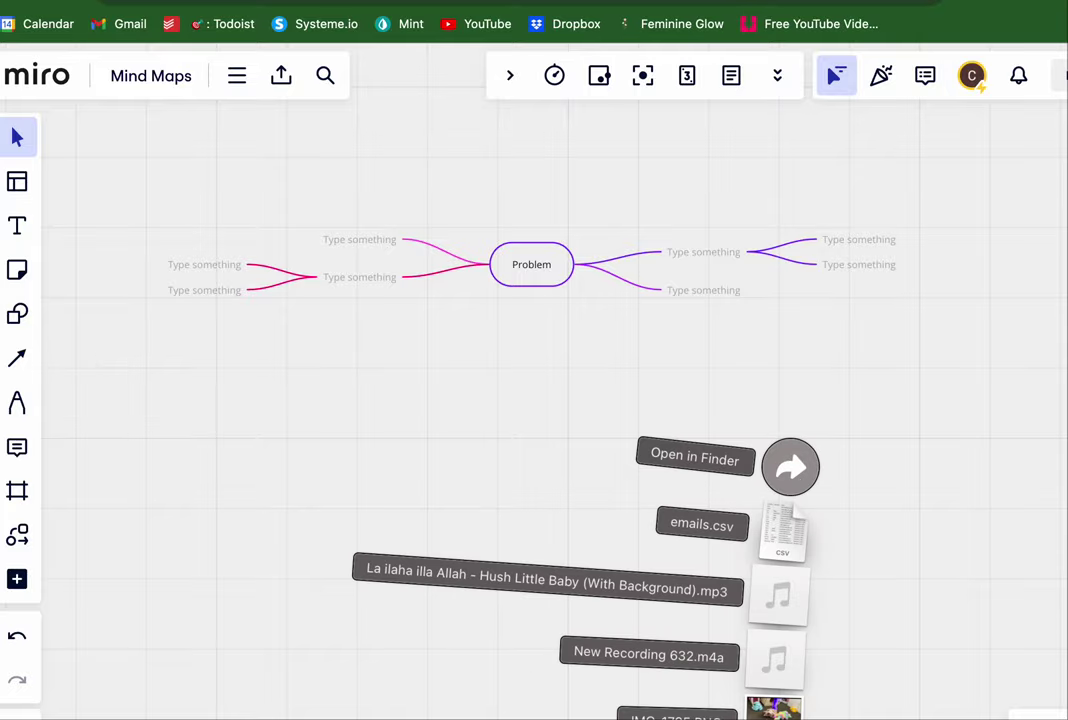
# Add the kitten photo IMG_1795.PNG from the computer to the board, reduced in size and placed below the mind map's left branches
pyautogui.moveTo(770, 708); pyautogui.dragTo(307, 492)
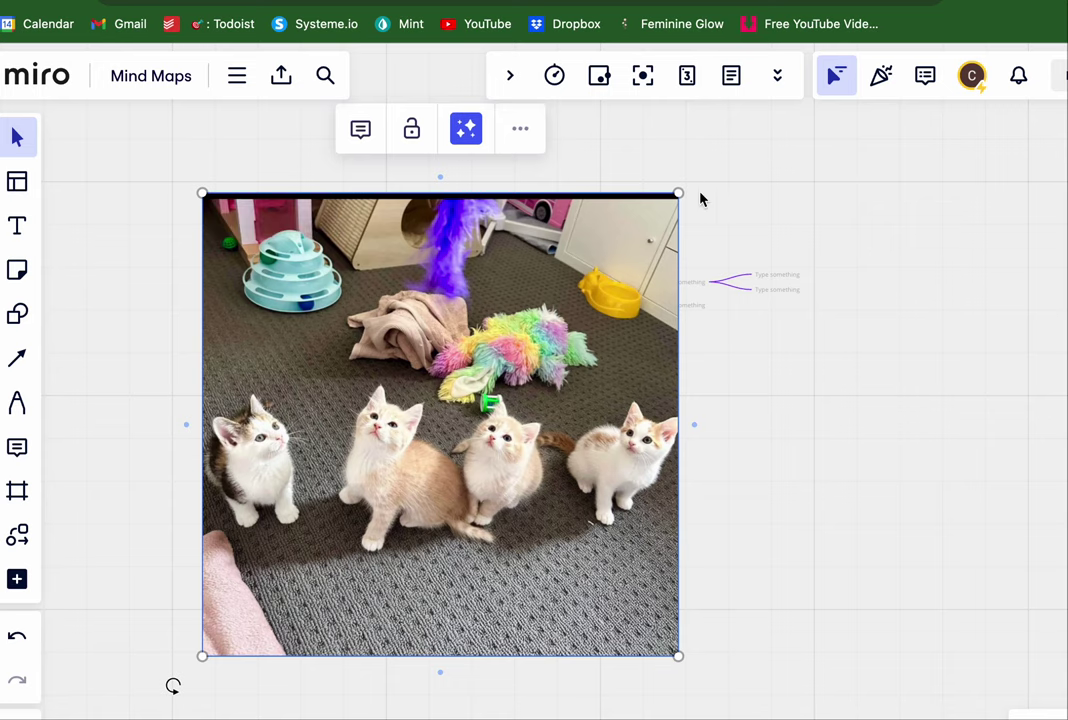
pyautogui.moveTo(680, 193); pyautogui.dragTo(400, 455)
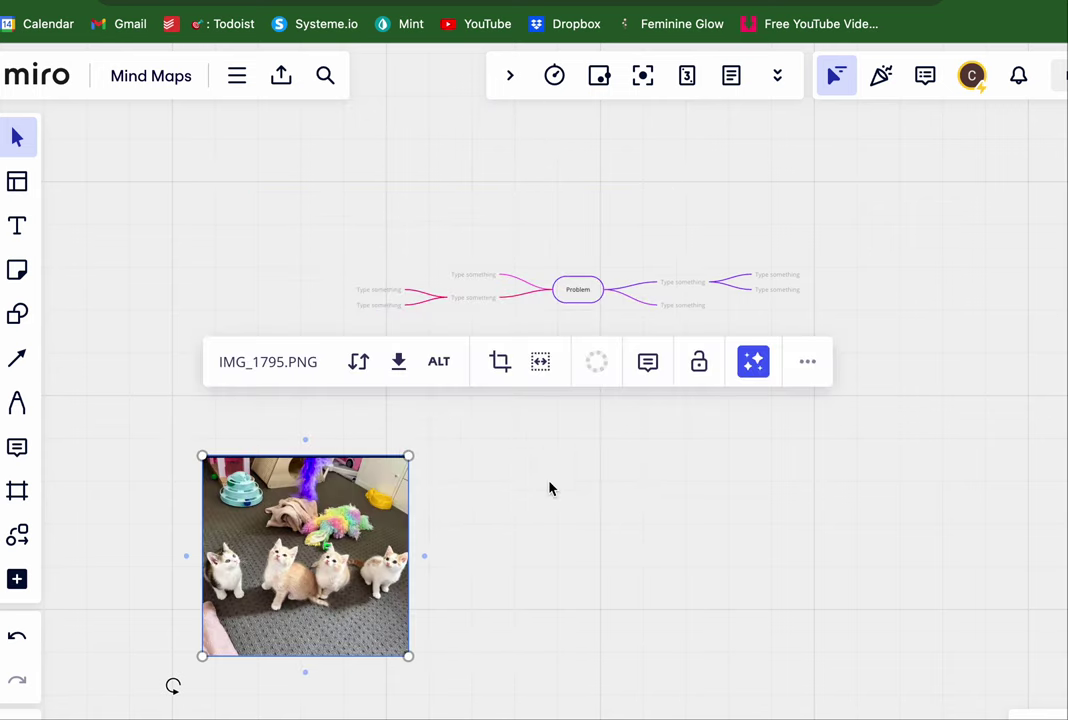
pyautogui.hscroll(3, 675, 515)
pyautogui.moveTo(173, 565); pyautogui.dragTo(327, 447)
pyautogui.scroll(5, 327, 447)
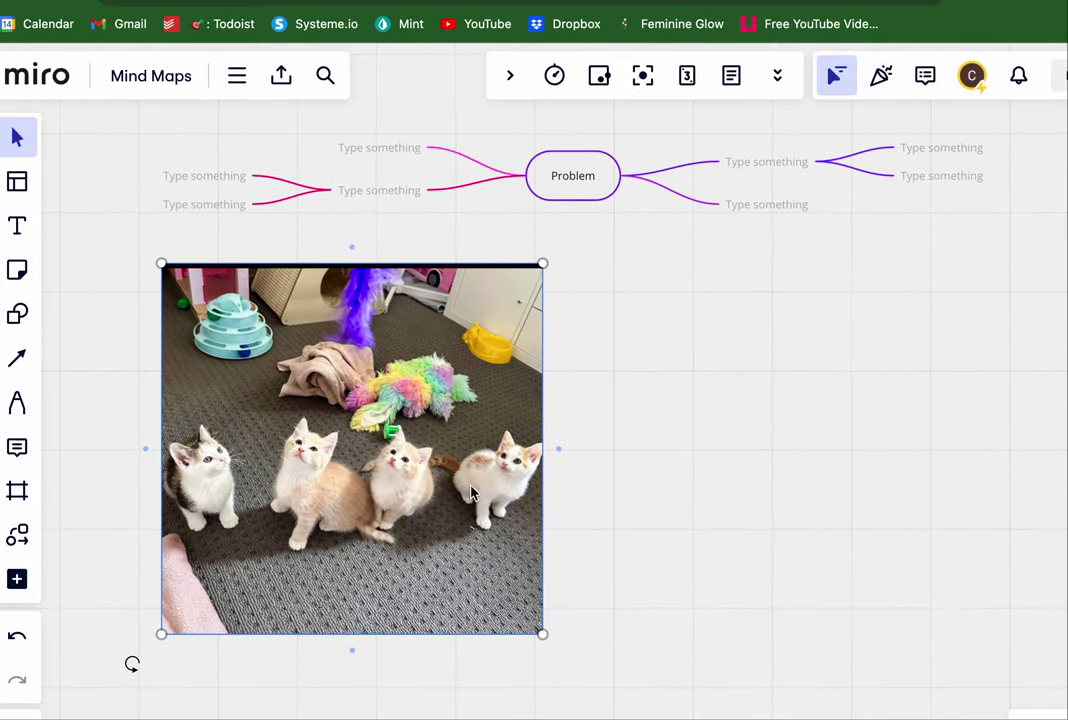
# Shrink the kitten photo further and place it just under the left branches, with its left edge in line with theirs
pyautogui.moveTo(543, 634); pyautogui.dragTo(390, 466)
pyautogui.moveTo(316, 396)
pyautogui.mouseDown()
pyautogui.moveTo(341, 444)
pyautogui.moveTo(384, 420)
pyautogui.moveTo(370, 380)
pyautogui.moveTo(307, 371)
pyautogui.moveTo(317, 371)
pyautogui.mouseUp()
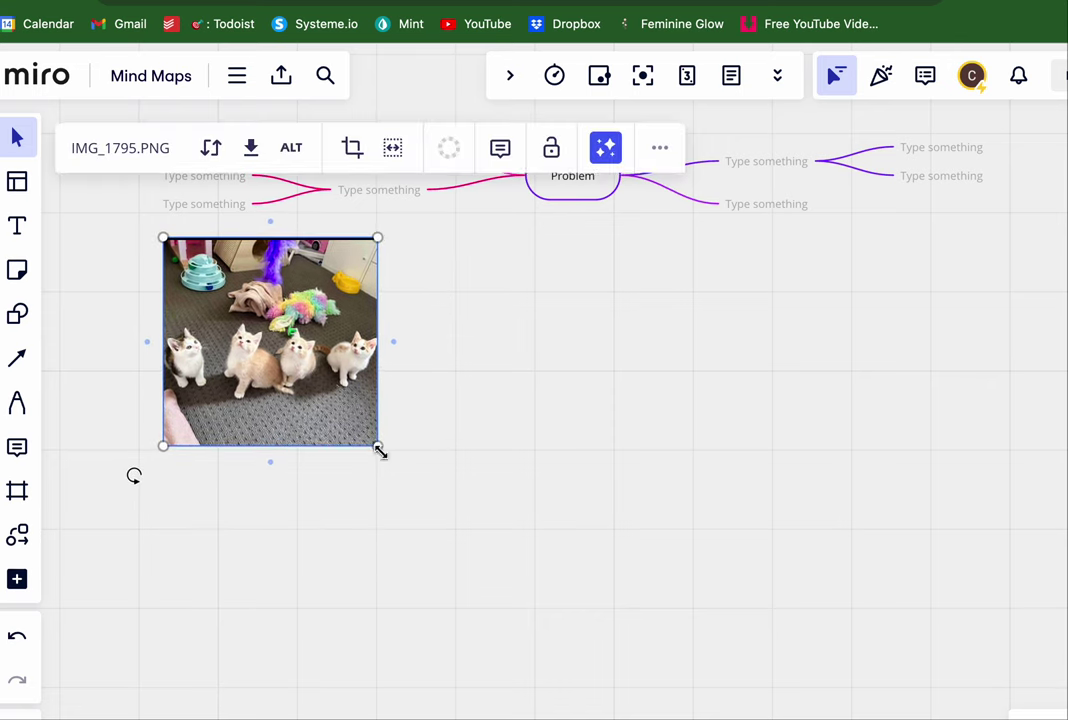
pyautogui.moveTo(380, 452)
pyautogui.mouseDown()
pyautogui.moveTo(368, 438)
pyautogui.moveTo(378, 447)
pyautogui.mouseUp()
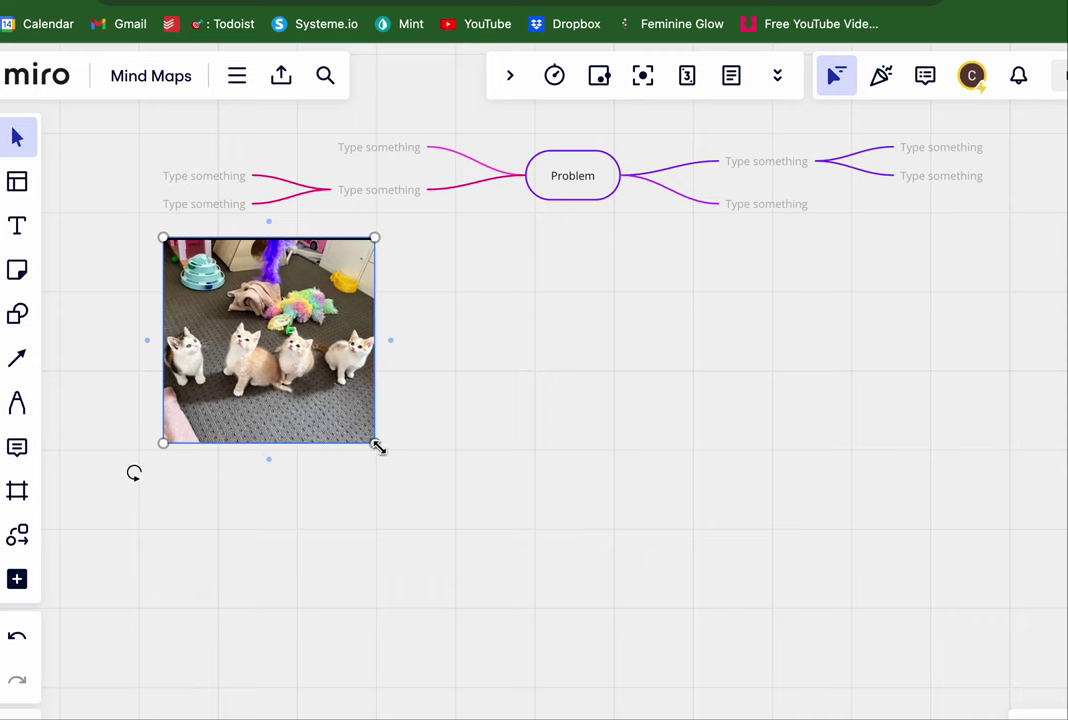
pyautogui.click(411, 445)
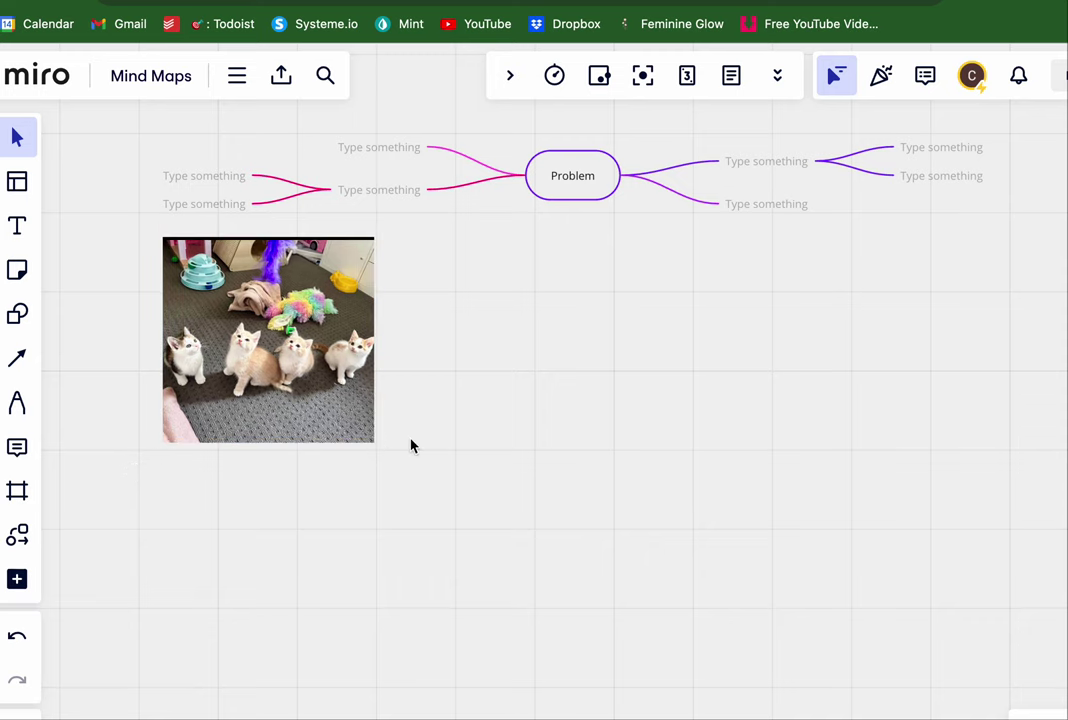
# Add a text block with the scene description starting "It's golden hour." and place it right of the kitten photo, aligned with its top edge
pyautogui.hscroll(3, 484, 458)
pyautogui.scroll(2, 484, 458)
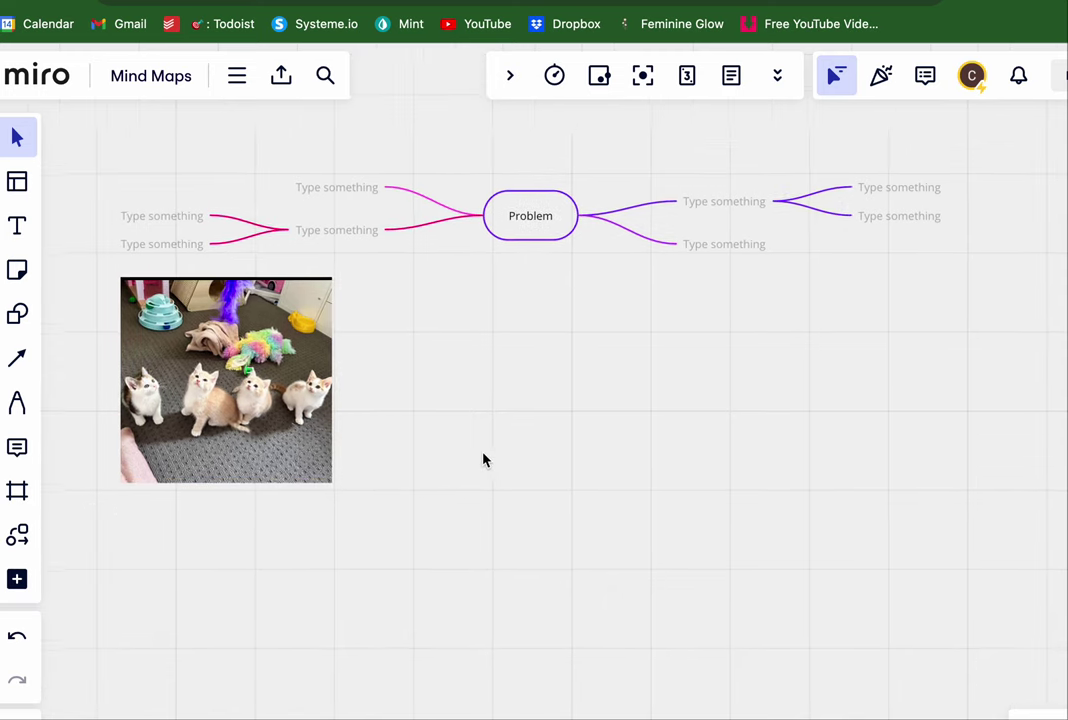
pyautogui.scroll(-2, 483, 459)
pyautogui.hscroll(1, 483, 459)
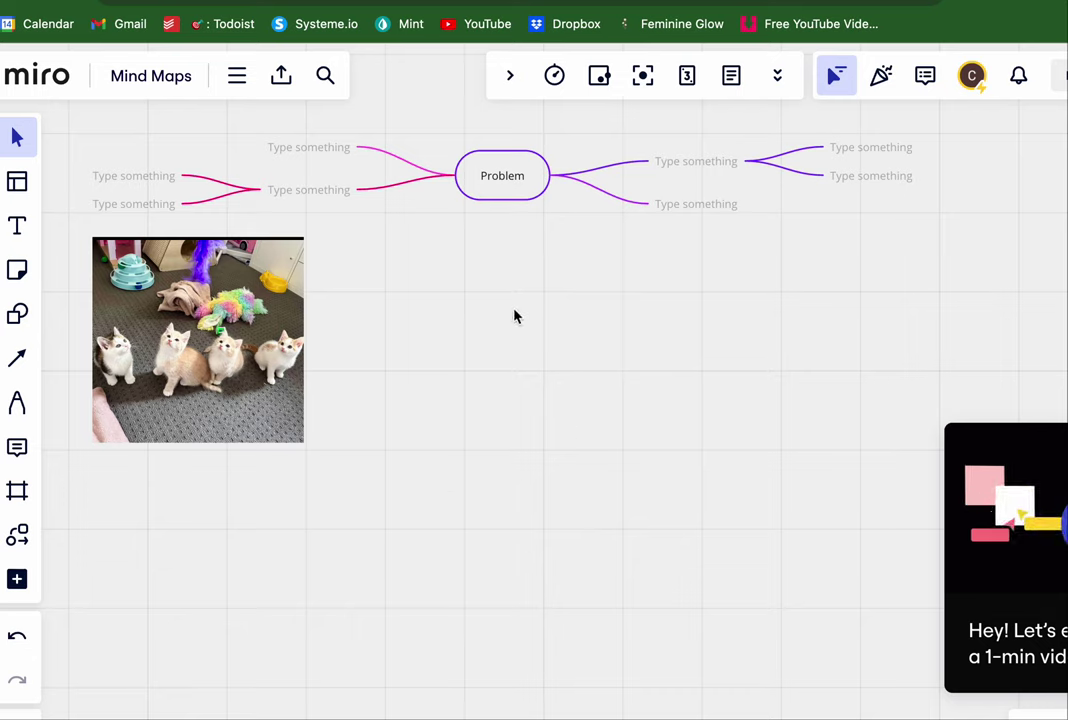
pyautogui.click(19, 222)
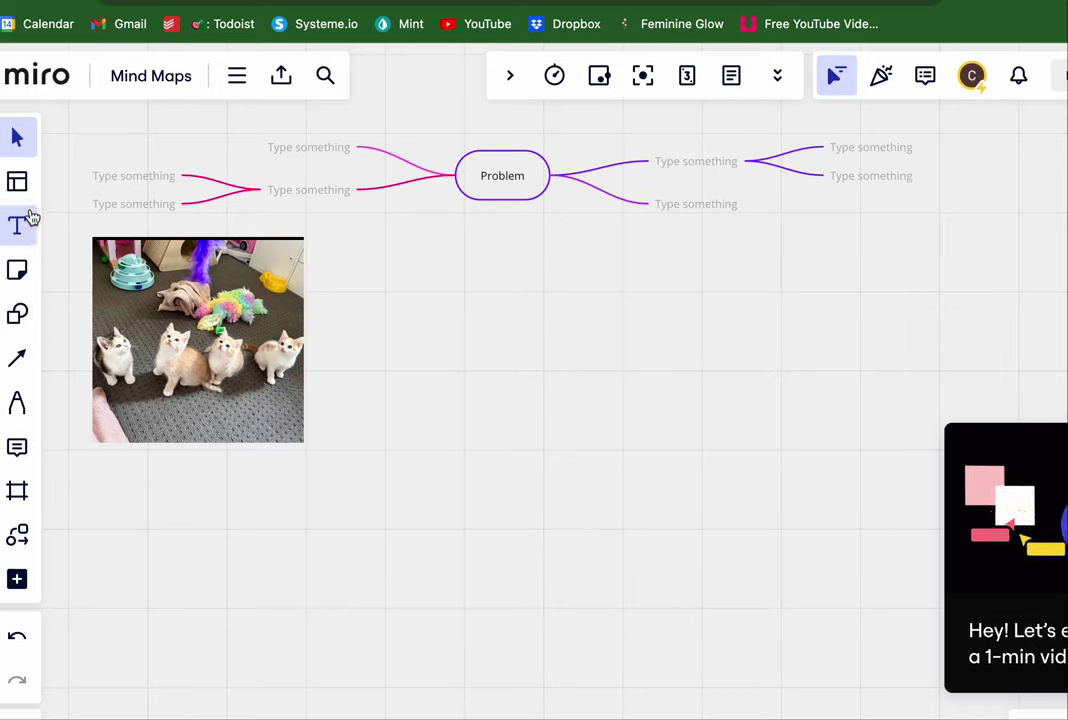
pyautogui.click(454, 308)
pyautogui.write('It\'s golden hour. A woman looking so happy as she lovingly looks at her cats who are seated on a table. You can see the happiness and glow through her eyes and smile. The cats are looking up at her with awe and admiration, similar to the above picture. <I\'ll send the pics on a separate email id the above pic is not working.> The woman is holding a brush on her right hand. The tip of the brush touches an unfinished watercolor painting of the 2 cats. The sun rays from the window on the right cast a very relaxing, peaceful and happy ambience. The sun rays also give a glow on the woman\'s skin and cats\' coat. One of the cat\'s coat is mainly a glowing white with specks of orange brown, like little sun-shaped spots. The other cat\'s coat looks like the color of the sun rays.  Love and gratitude are in the air, the highest level of emotions!  "Choose to be happy. Chase your sunset."')
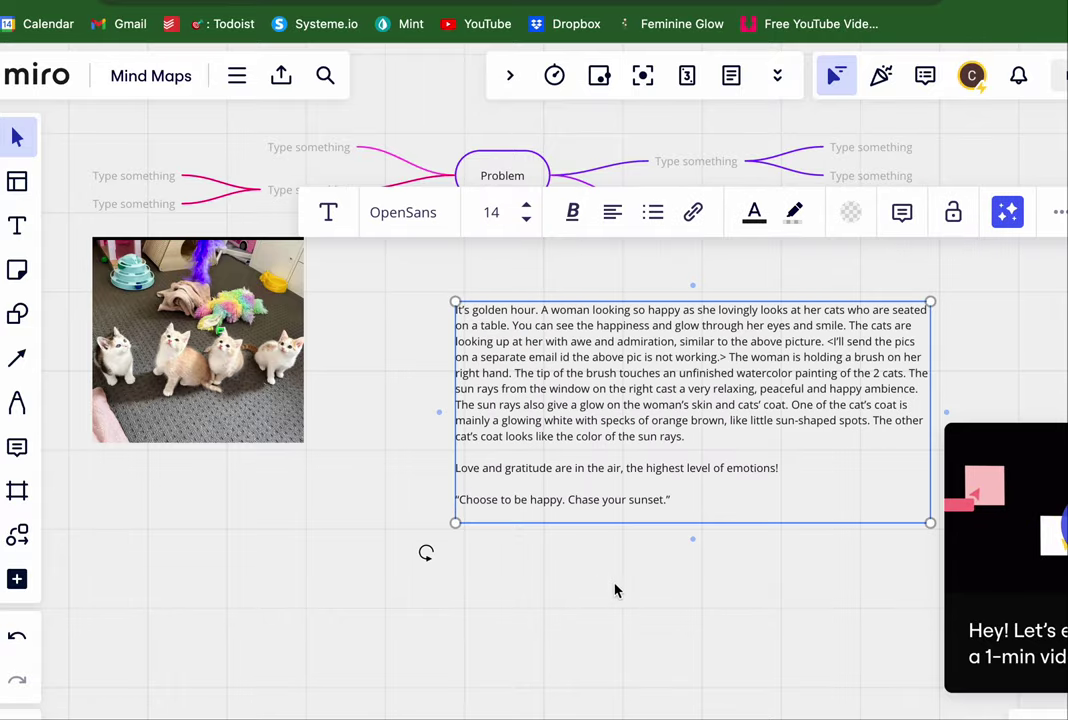
pyautogui.moveTo(596, 460); pyautogui.dragTo(486, 368)
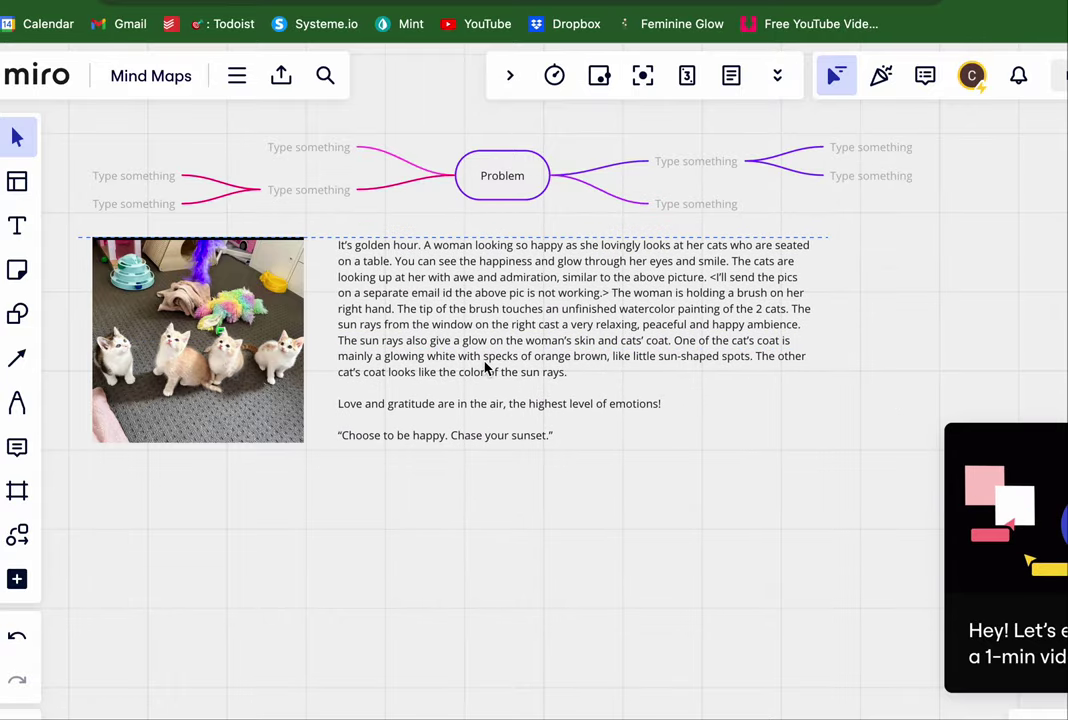
# Make the words "golden hour" in the description's first sentence bold and underlined
pyautogui.scroll(5, 374, 304)
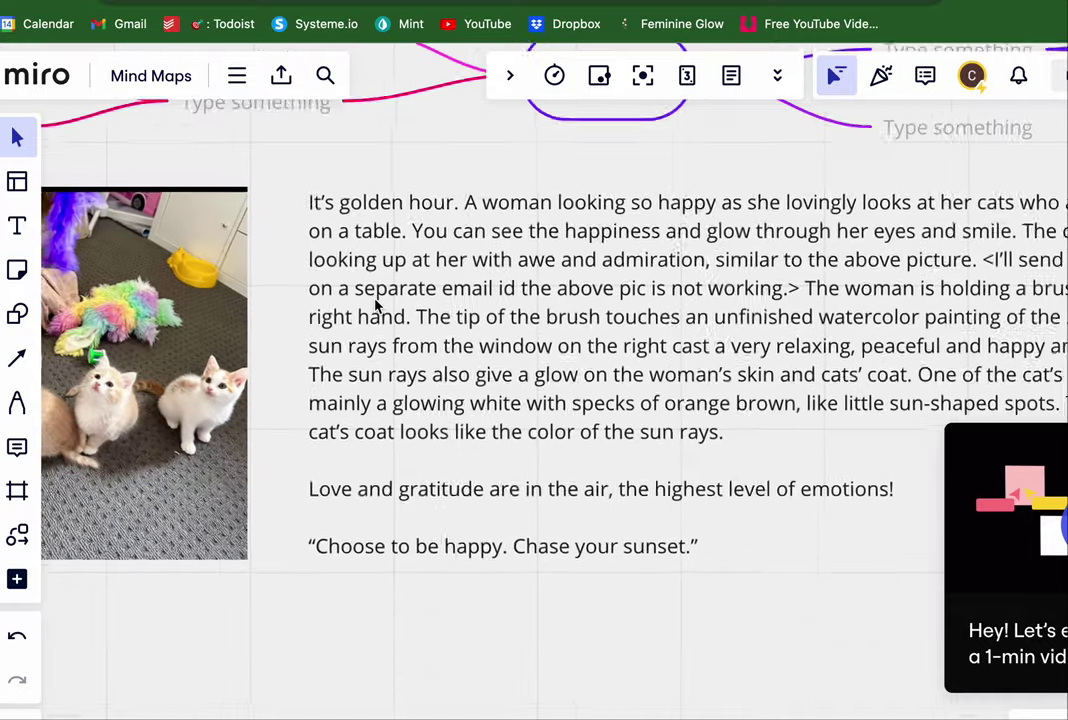
pyautogui.scroll(-3, 374, 303)
pyautogui.scroll(2, 374, 303)
pyautogui.click(296, 262)
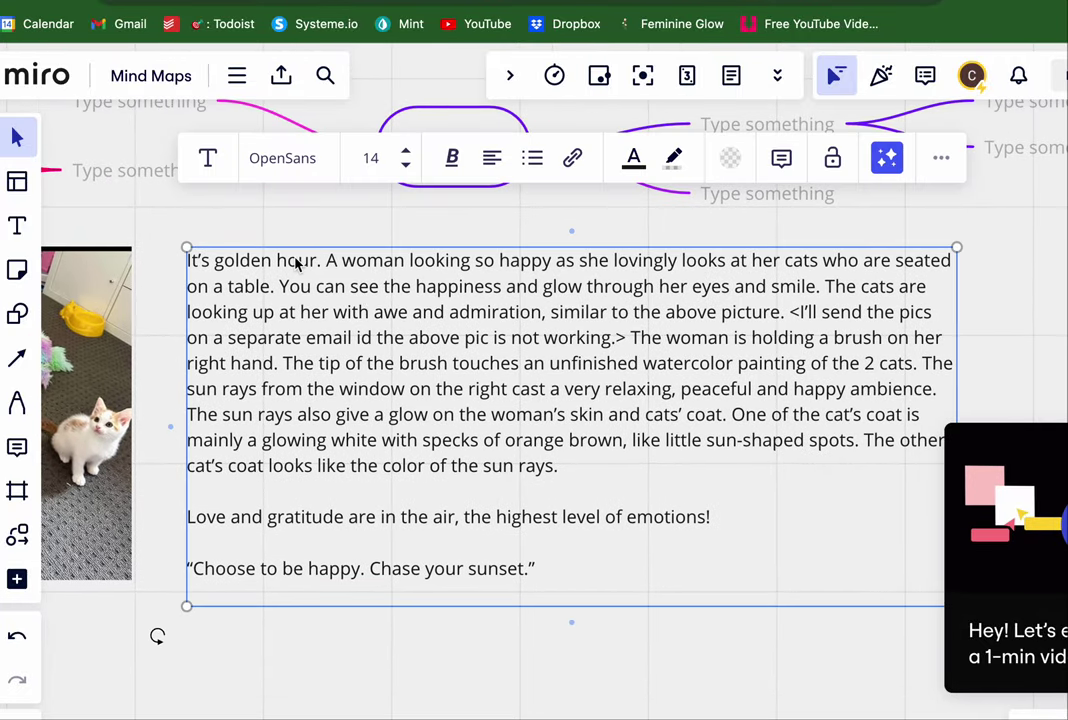
pyautogui.doubleClick(296, 262)
pyautogui.click(311, 258)
pyautogui.moveTo(317, 260); pyautogui.dragTo(214, 260)
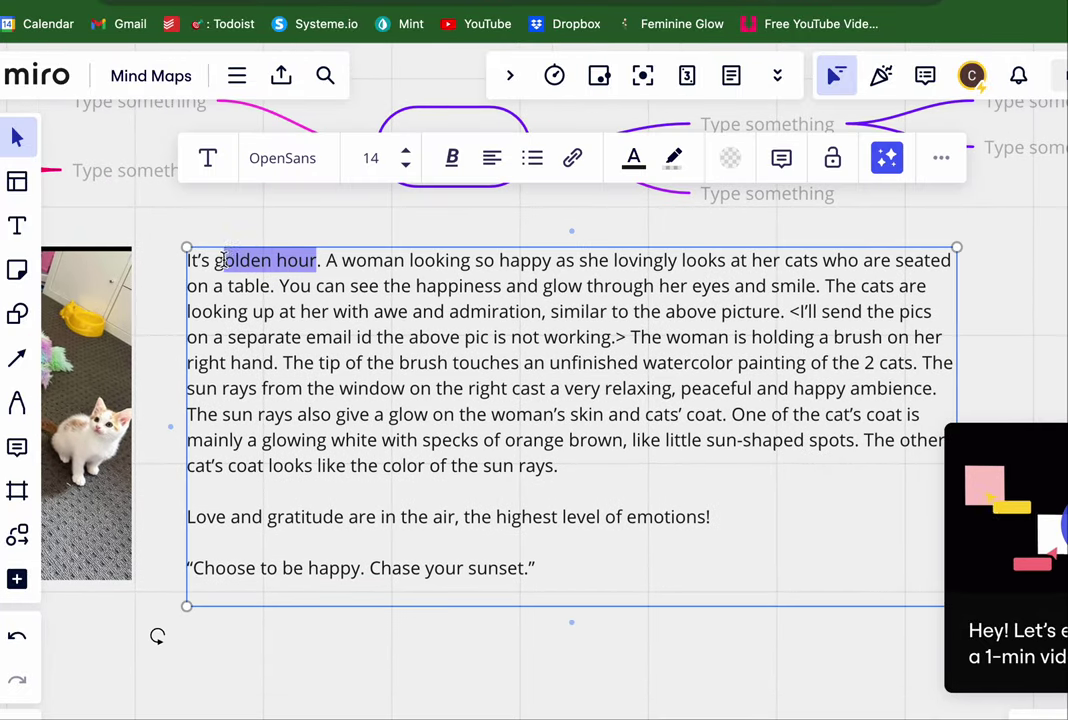
pyautogui.hotkey('ctrl', 'b')
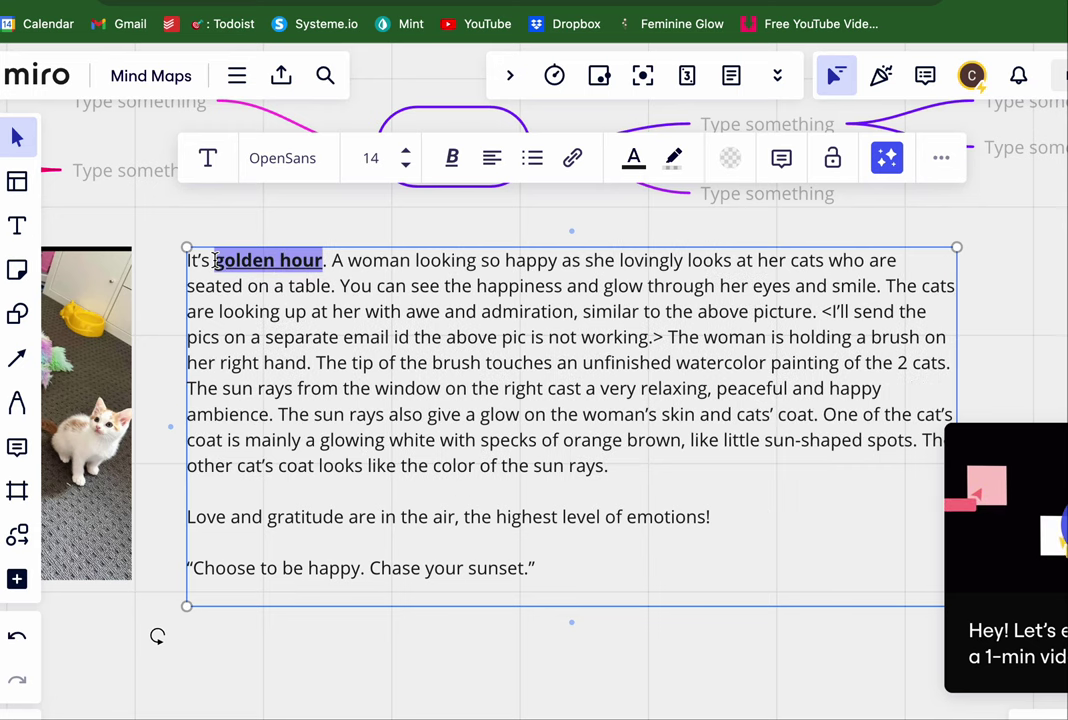
# Make the closing quote "Choose to be happy. Chase your sunset." bold
pyautogui.click(416, 362)
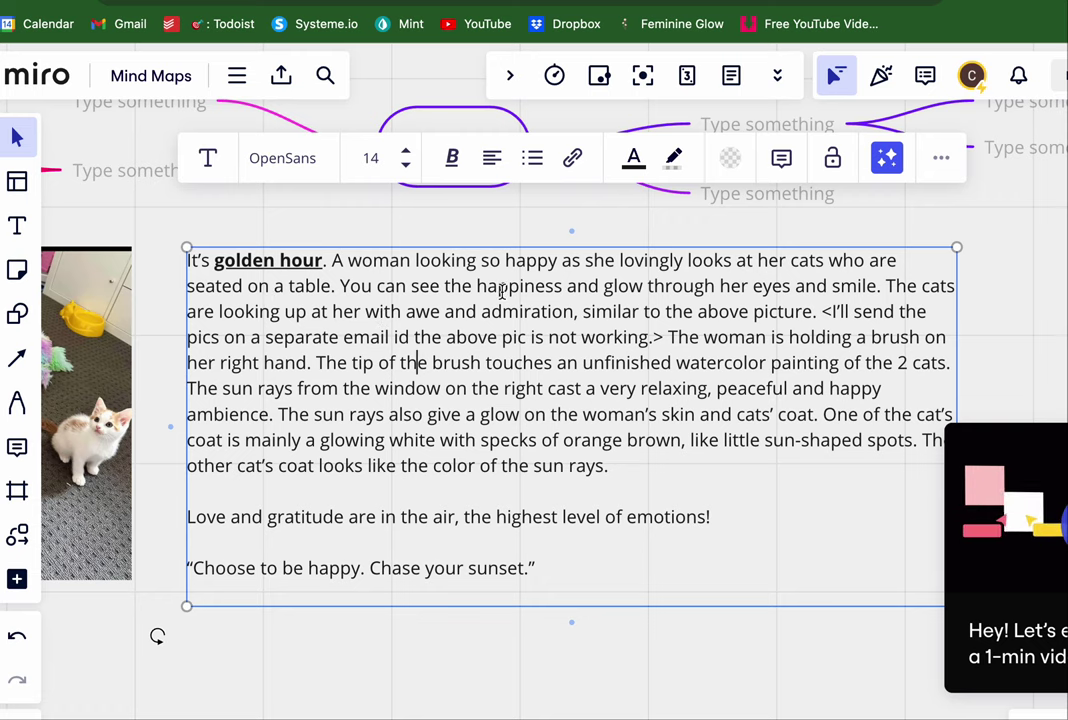
pyautogui.hscroll(2, 540, 374)
pyautogui.hscroll(2, 540, 374)
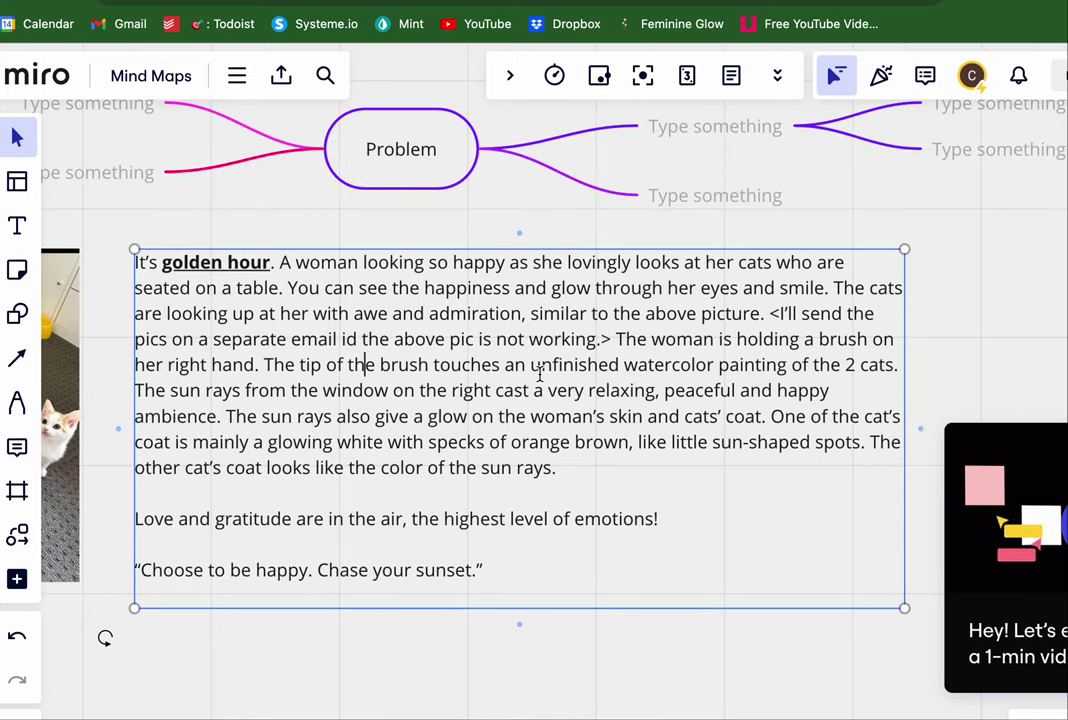
pyautogui.scroll(2, 540, 374)
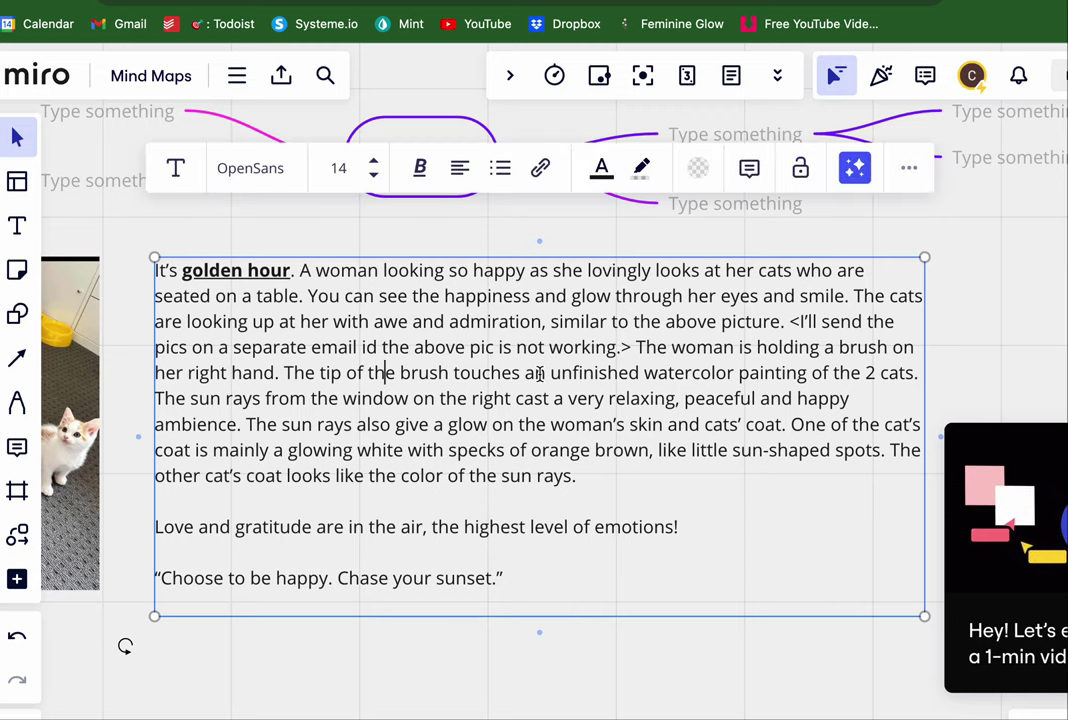
pyautogui.scroll(-1, 540, 374)
pyautogui.scroll(-1, 540, 374)
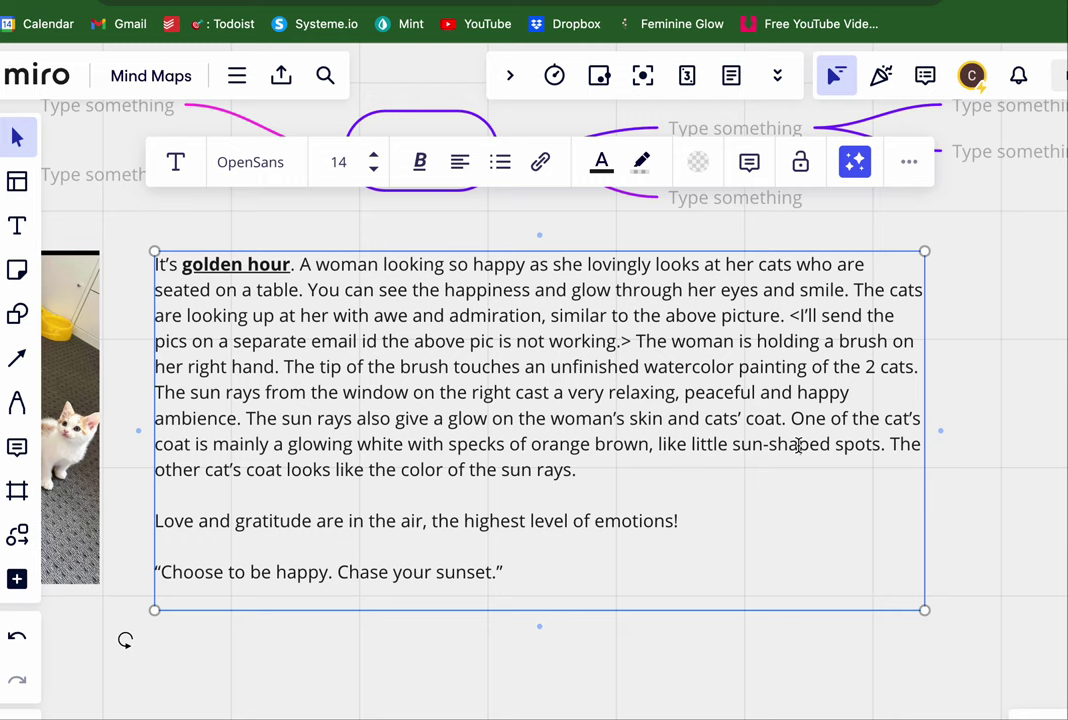
pyautogui.moveTo(509, 573); pyautogui.dragTo(158, 567)
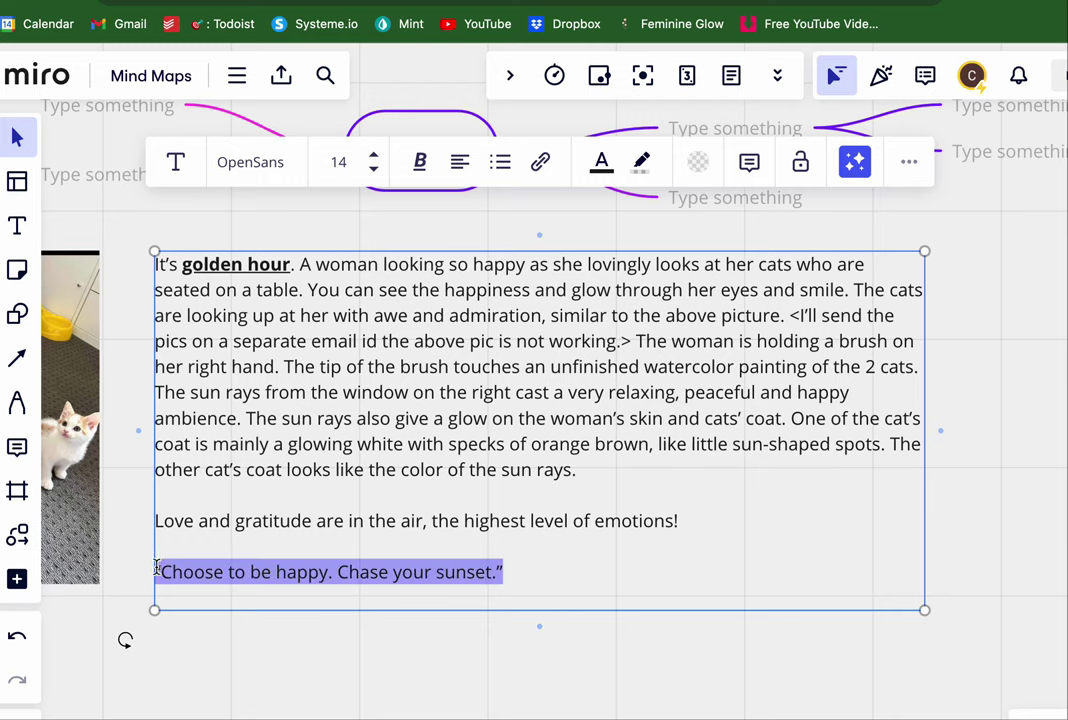
pyautogui.hotkey('ctrl', 'b')
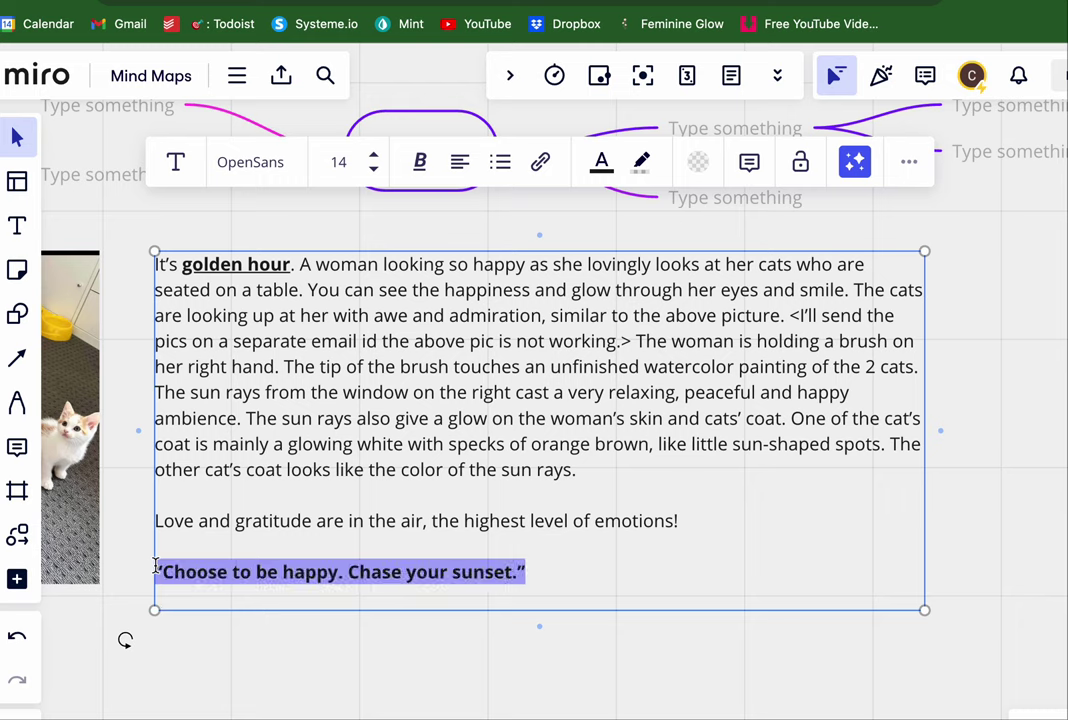
pyautogui.click(203, 589)
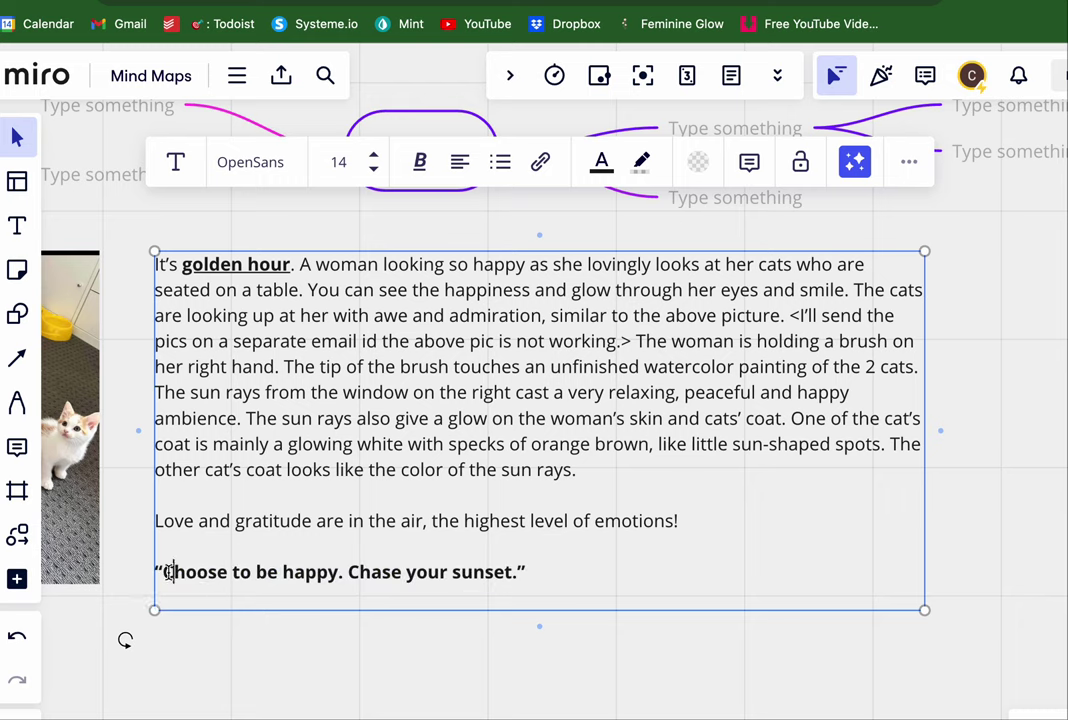
pyautogui.moveTo(163, 572); pyautogui.dragTo(229, 572)
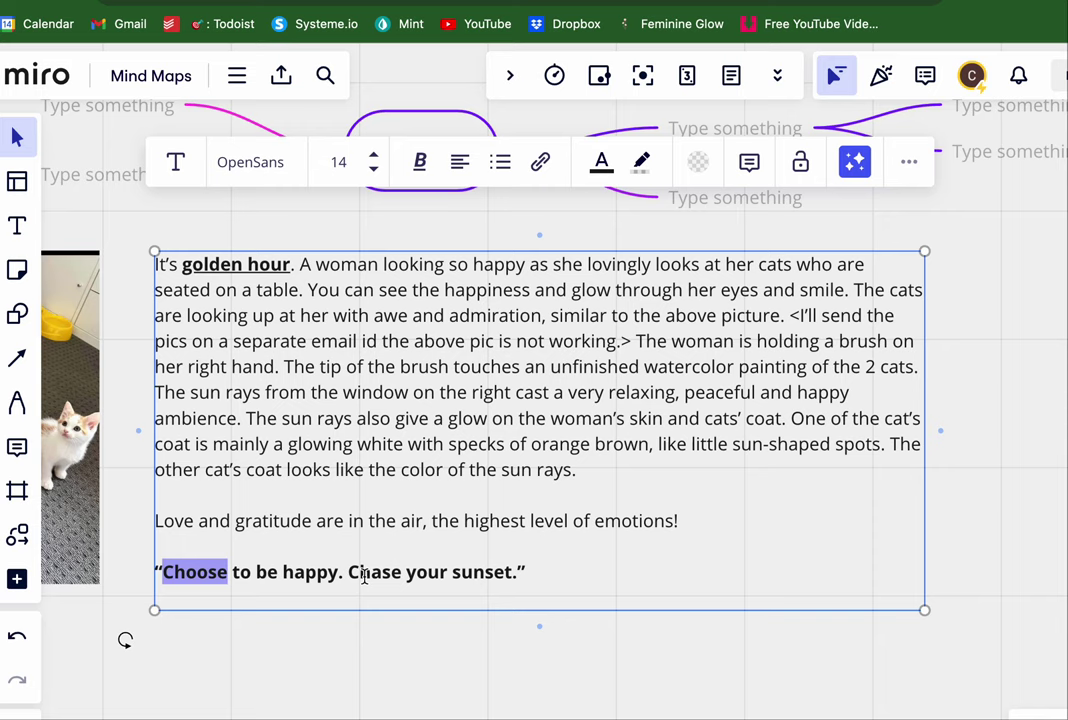
pyautogui.click(551, 472)
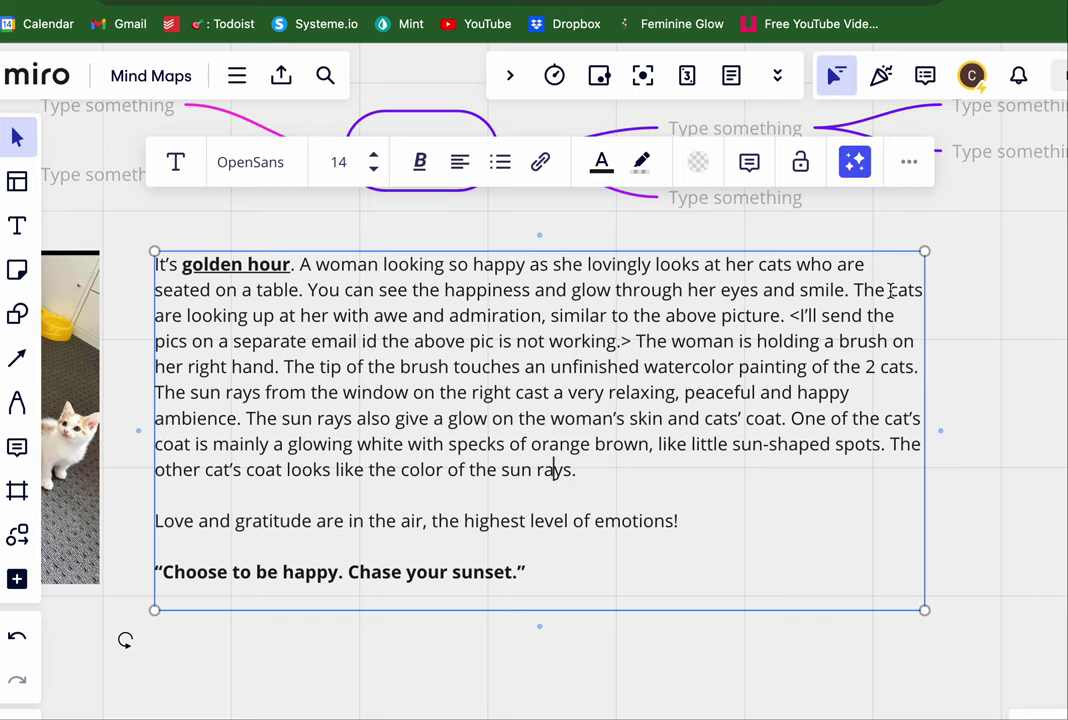
pyautogui.moveTo(851, 289); pyautogui.dragTo(922, 295)
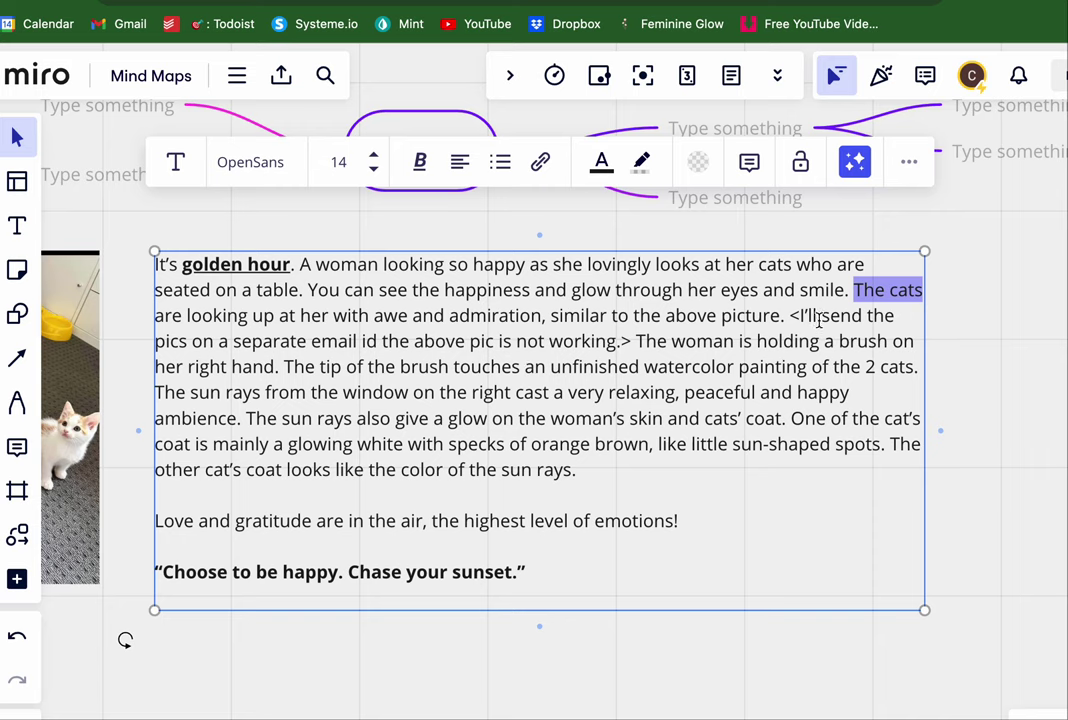
# Make "awe", "admiration" (from its letter d onward) and "glow" bold and underlined in the scene description
pyautogui.moveTo(377, 317); pyautogui.dragTo(405, 318)
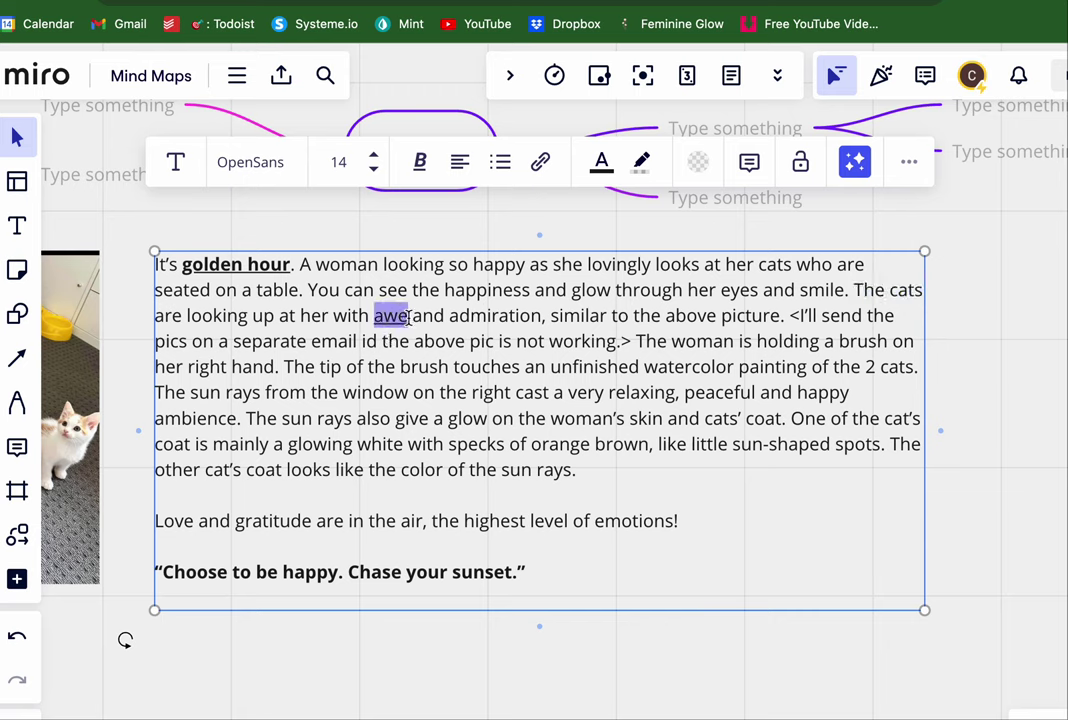
pyautogui.hotkey('ctrl', 'b')
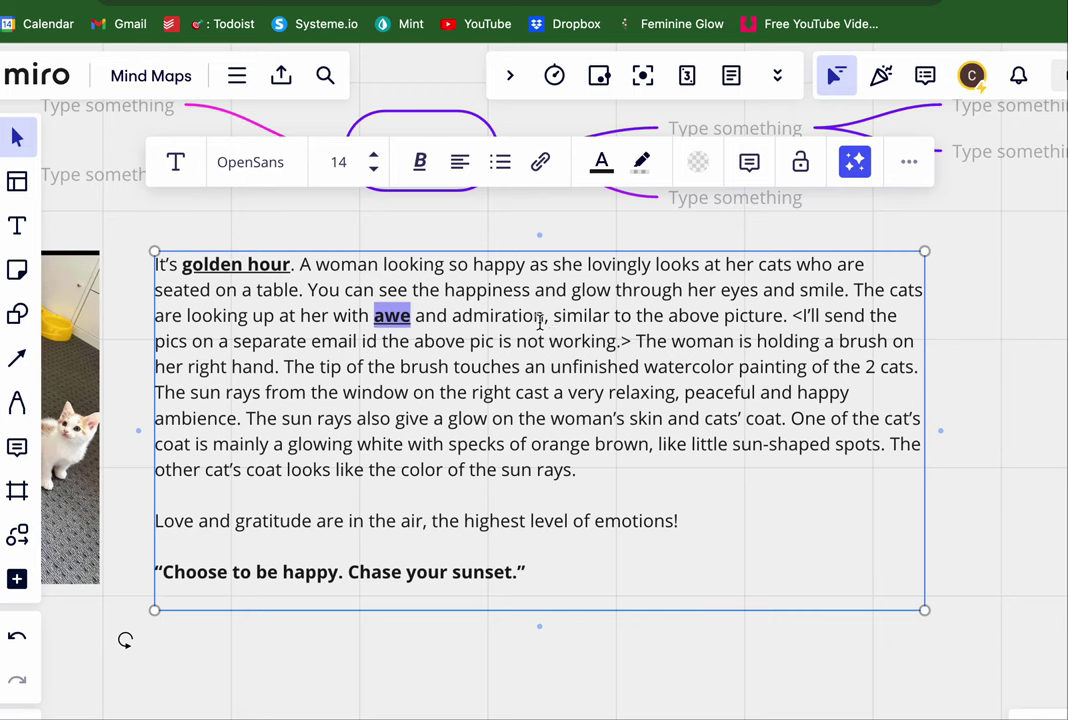
pyautogui.moveTo(540, 320); pyautogui.dragTo(459, 318)
pyautogui.hotkey('ctrl', 'b')
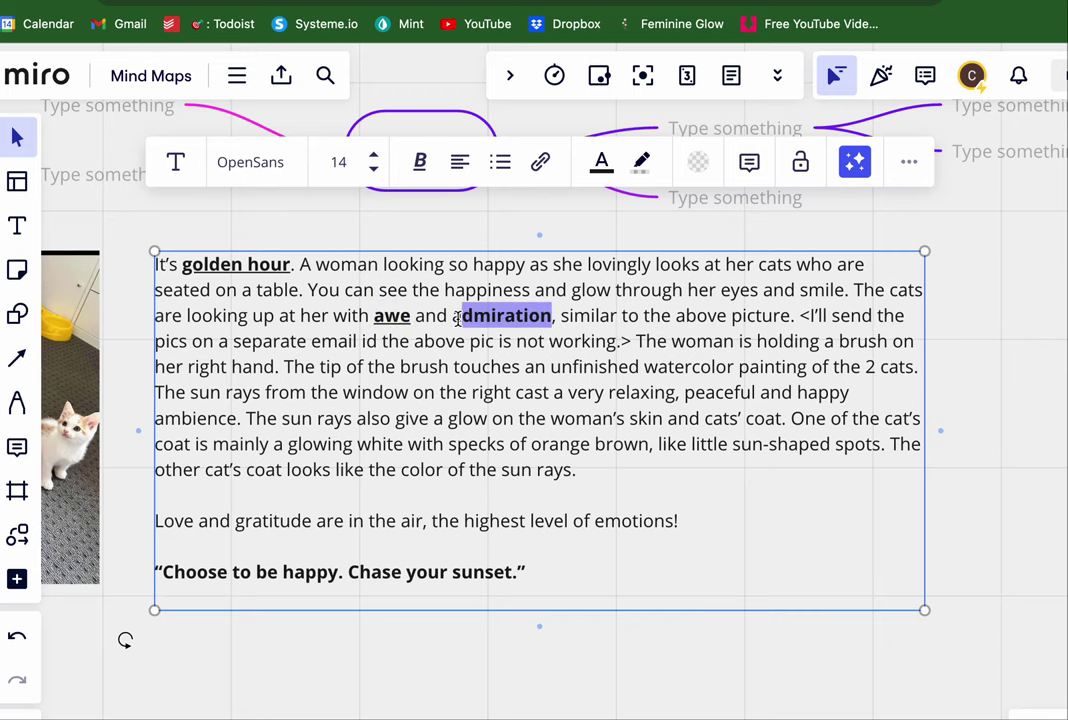
pyautogui.hotkey('ctrl', 'u')
pyautogui.moveTo(572, 290); pyautogui.dragTo(610, 293)
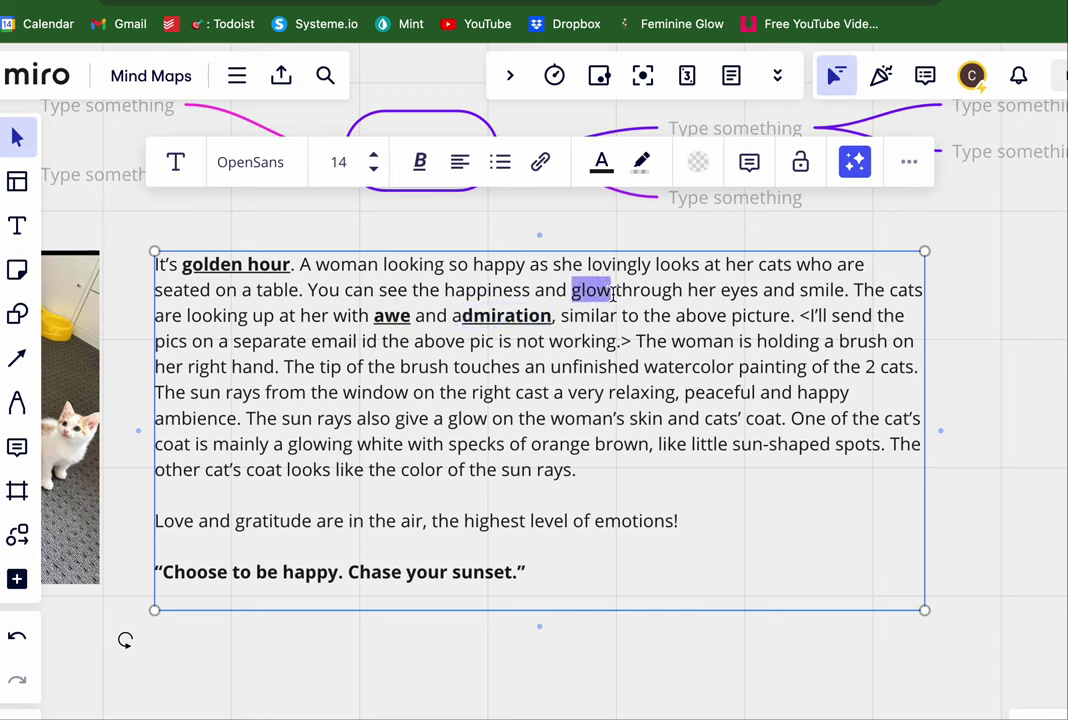
pyautogui.hotkey('ctrl', 'b')
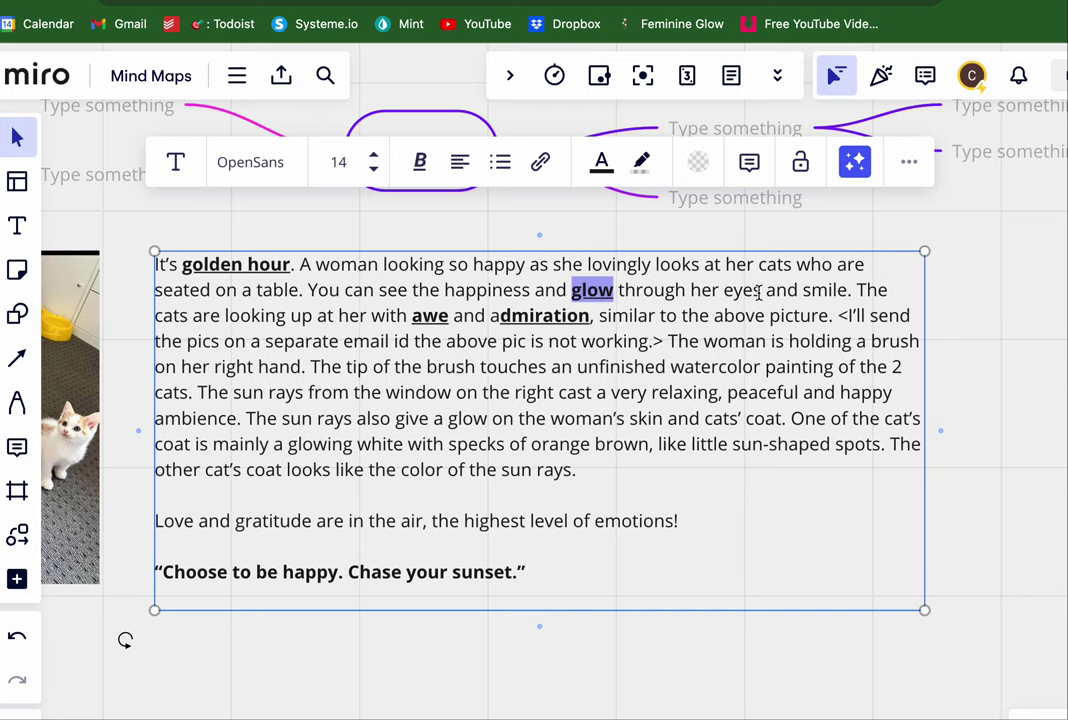
# Highlight the words "eyes and smile" in the scene description in yellow
pyautogui.moveTo(723, 291); pyautogui.dragTo(844, 293)
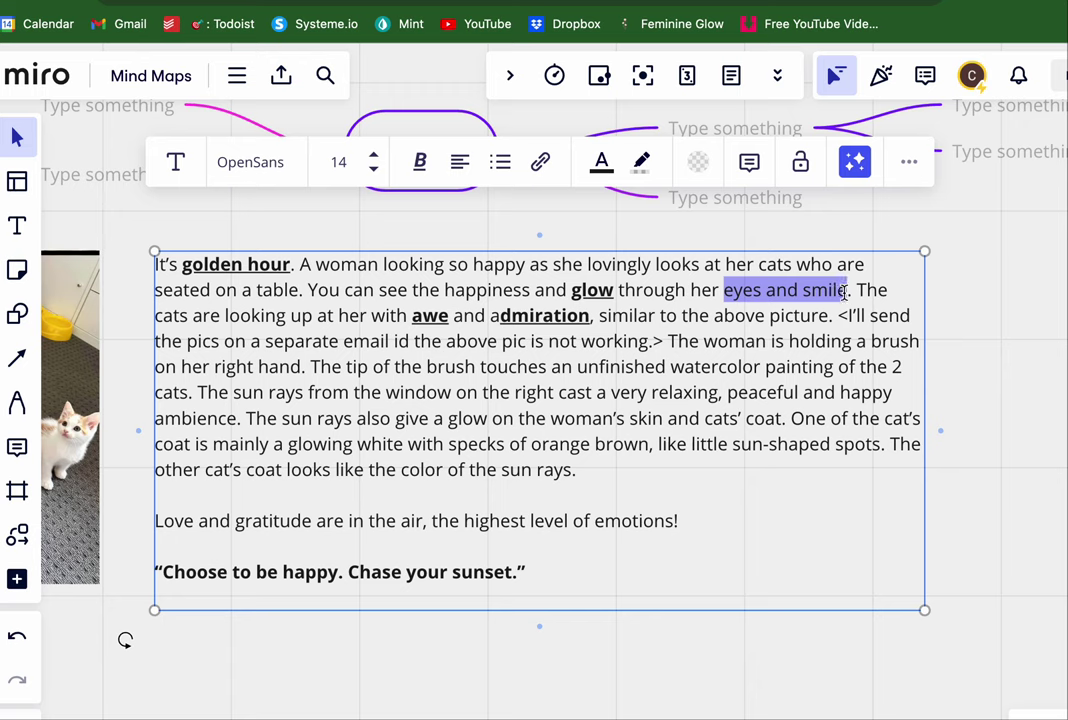
pyautogui.click(643, 168)
pyautogui.click(674, 235)
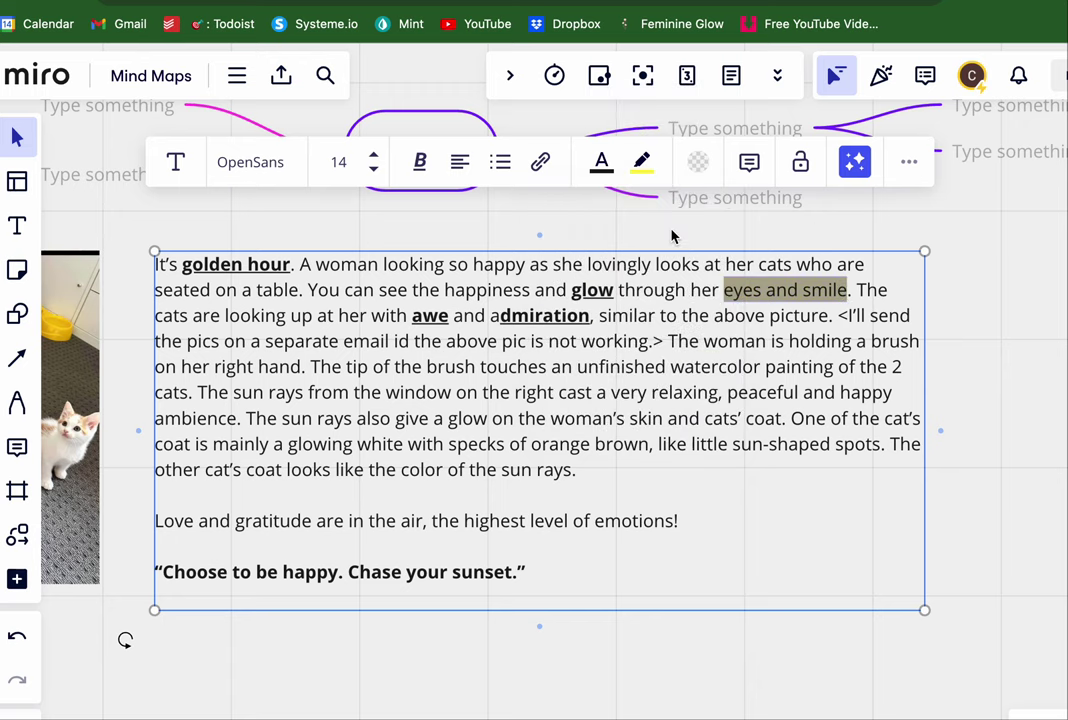
pyautogui.click(689, 348)
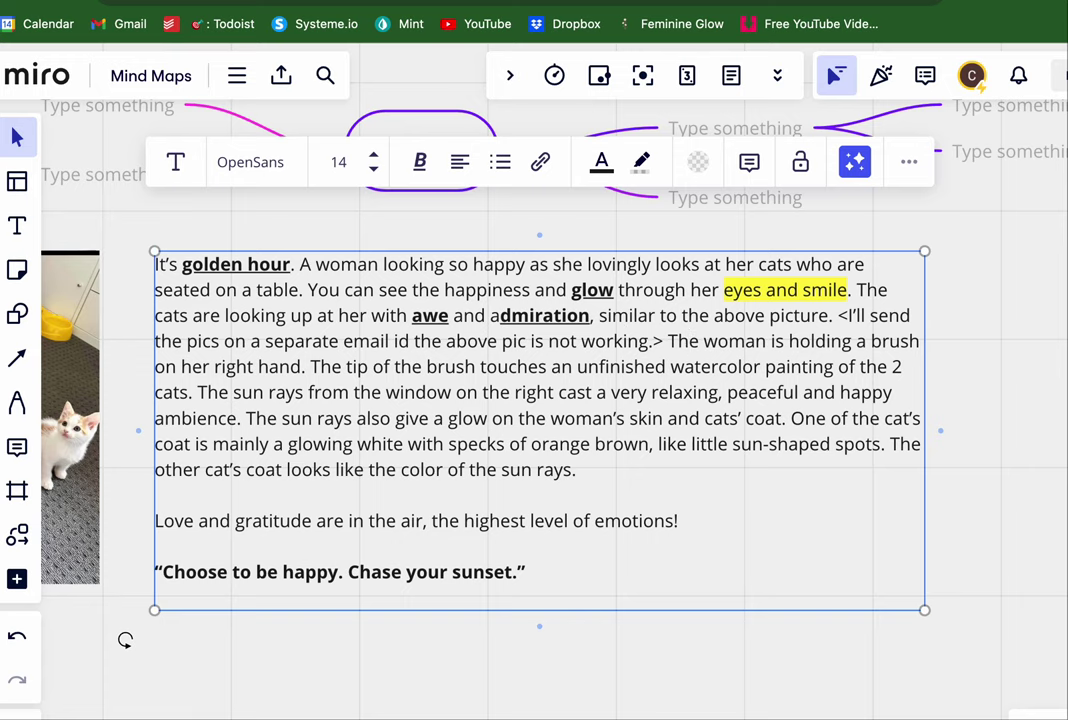
pyautogui.press('super+t')
pyautogui.write('puss')
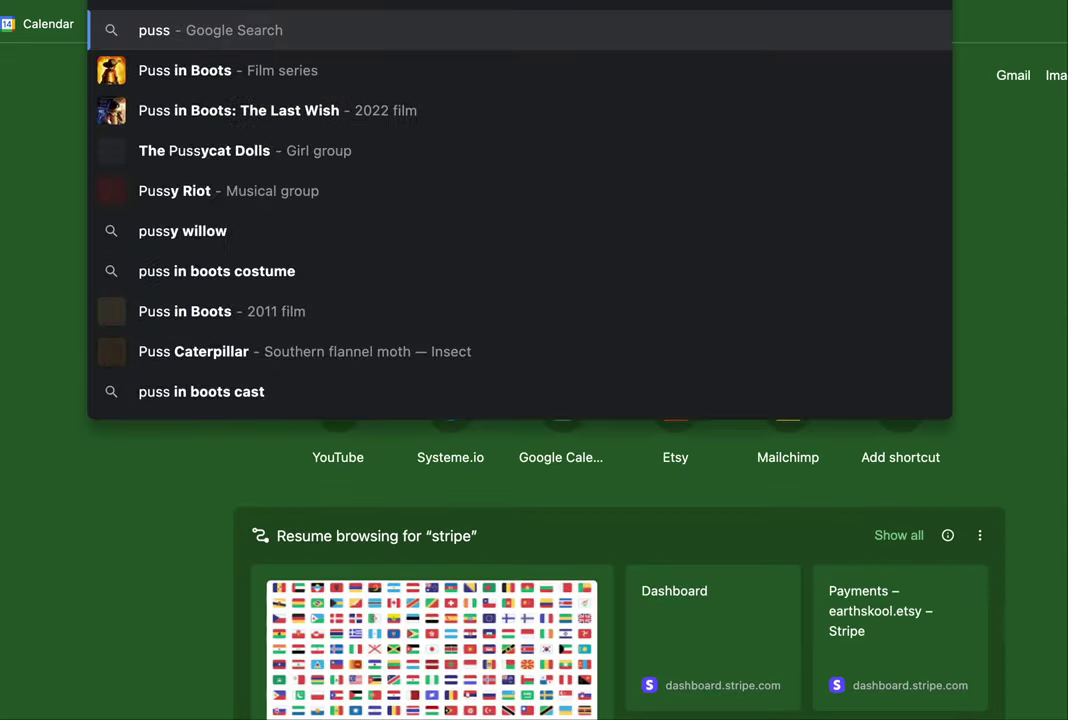
pyautogui.press('BackSpace')
pyautogui.press('BackSpace')
pyautogui.press('BackSpace')
pyautogui.press('BackSpace')
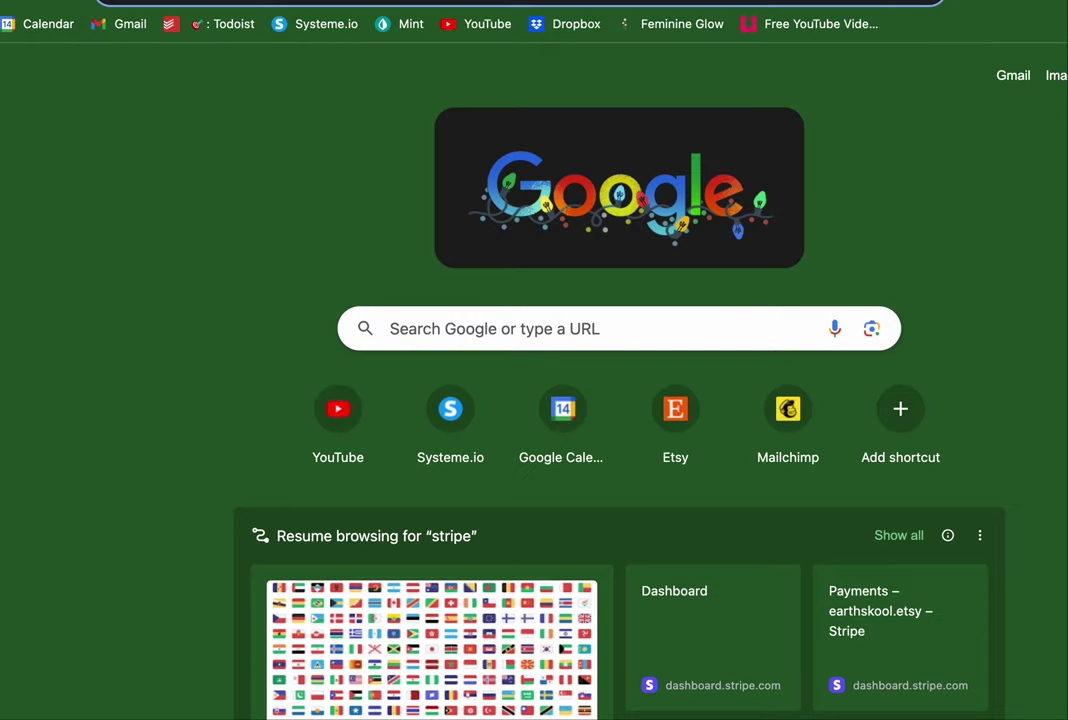
pyautogui.press('super+w')
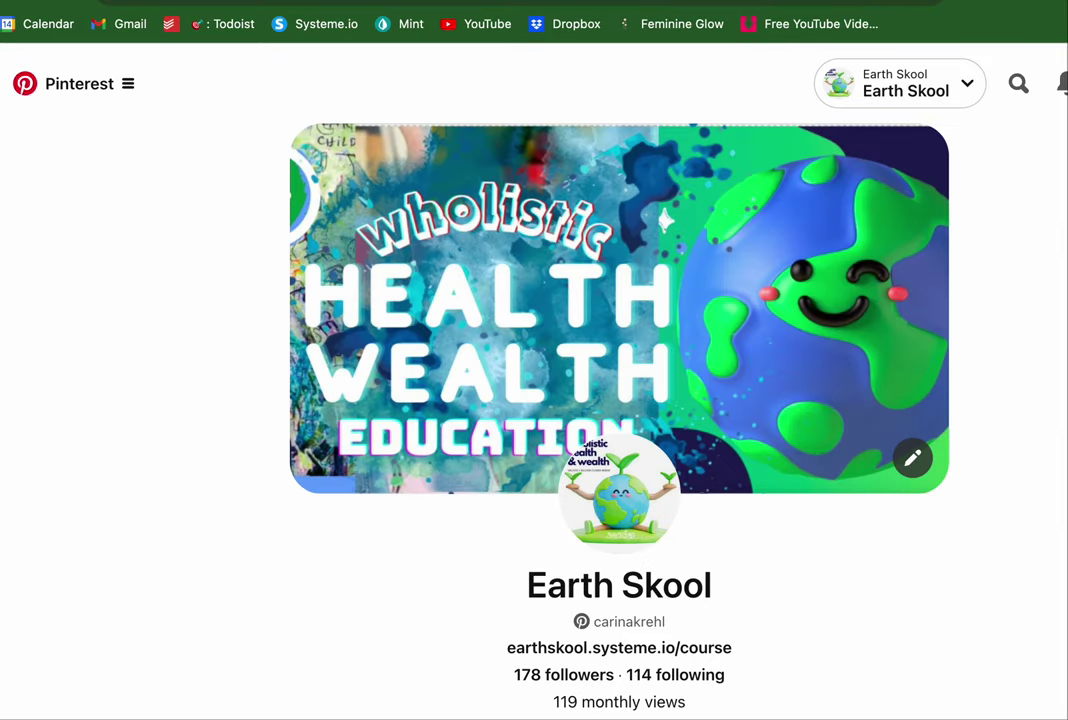
# Search the saved Pins on Pinterest for "puss in boots", and clear the query
pyautogui.click(1020, 86)
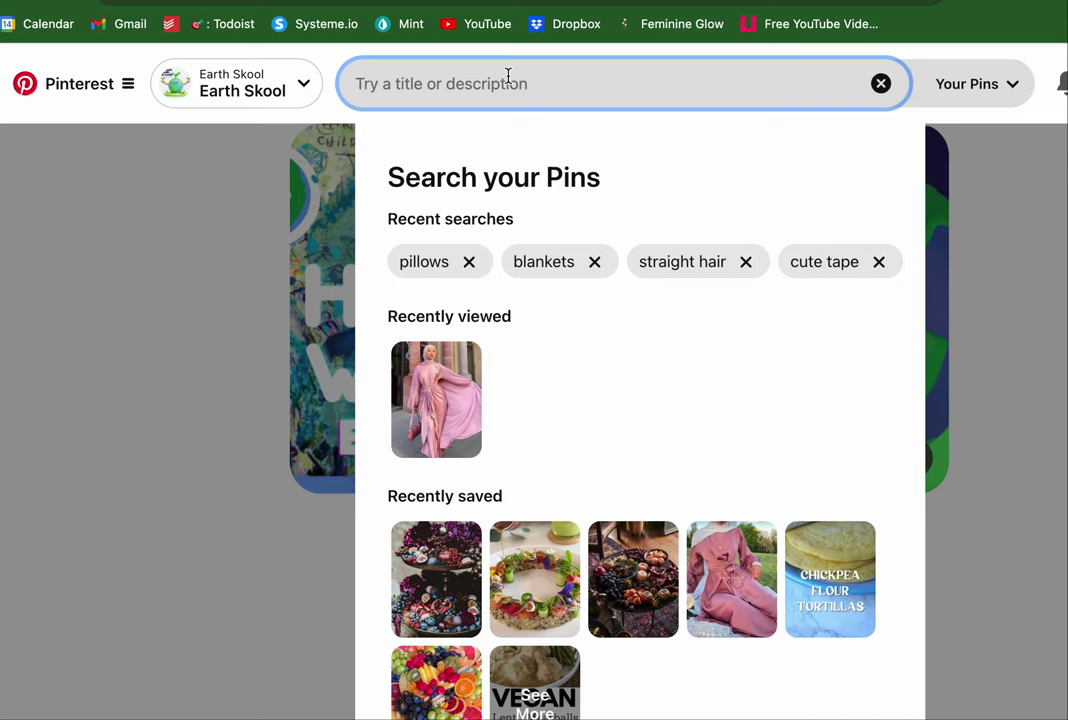
pyautogui.write('ss ')
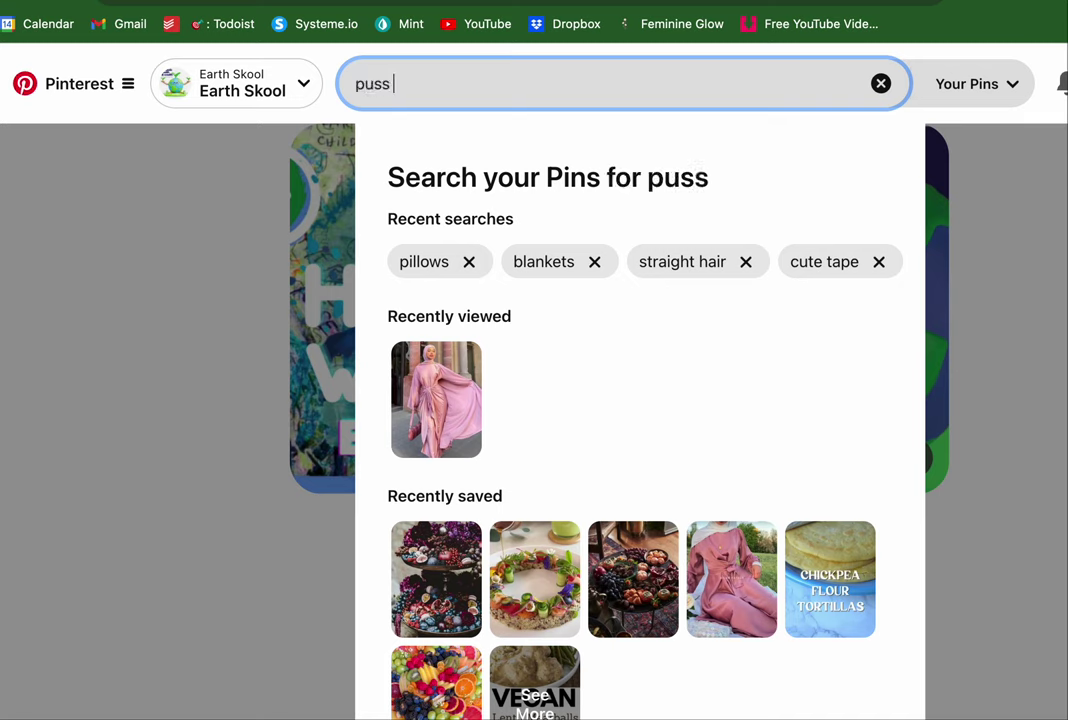
pyautogui.write('in boots')
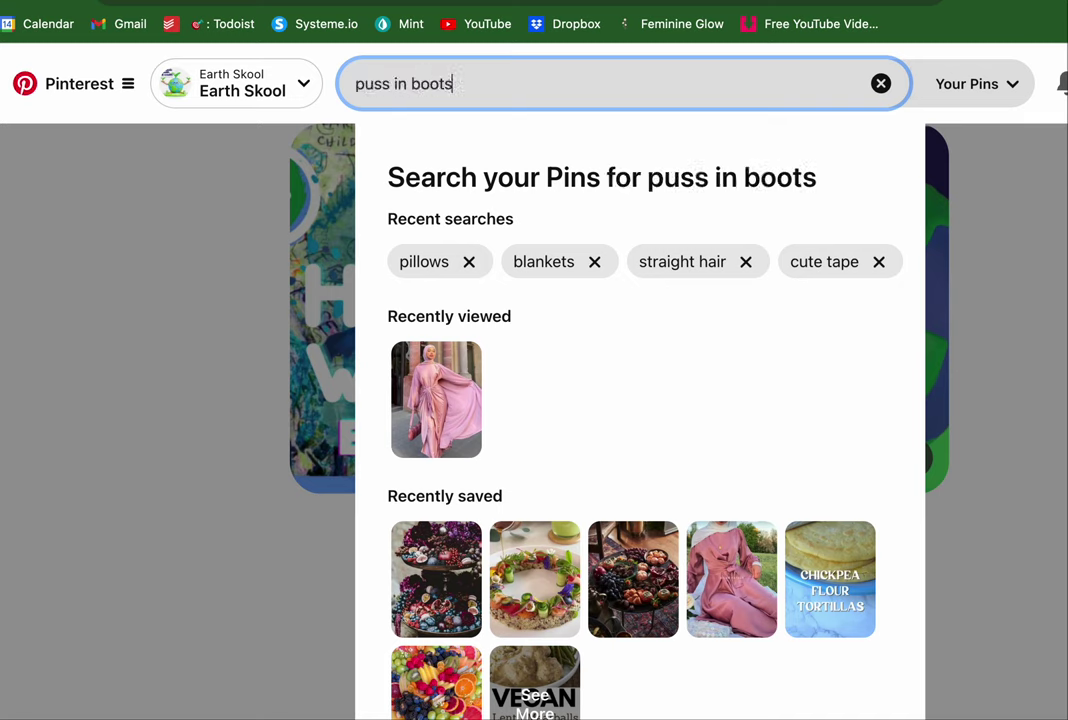
pyautogui.press('Return')
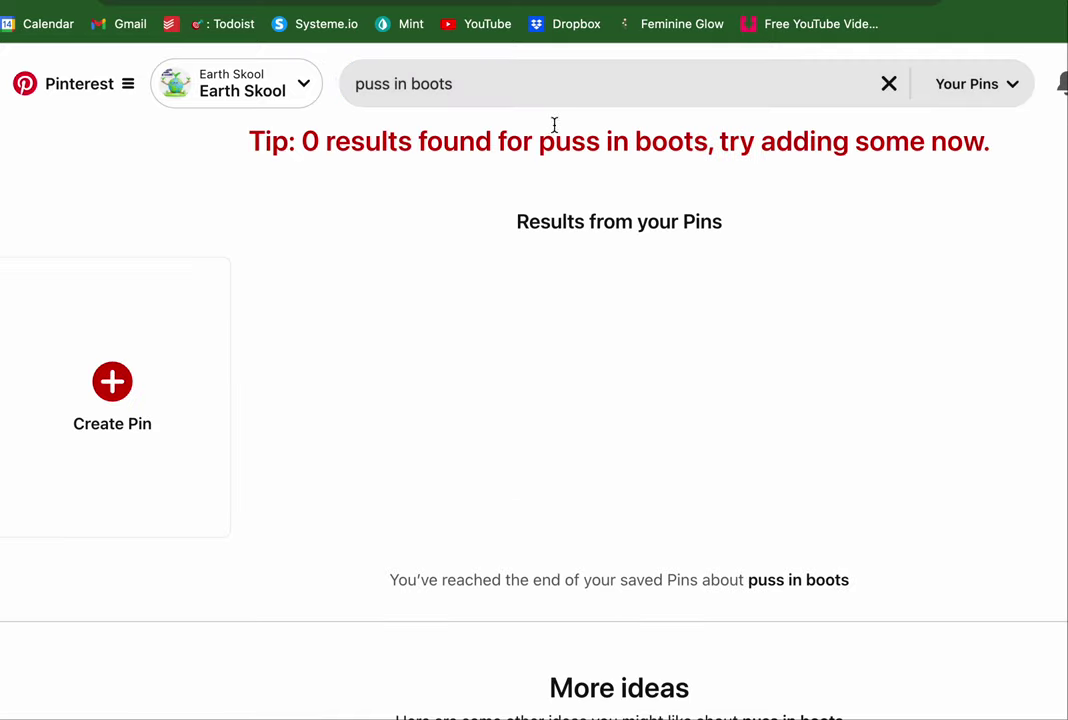
pyautogui.tripleClick(421, 80)
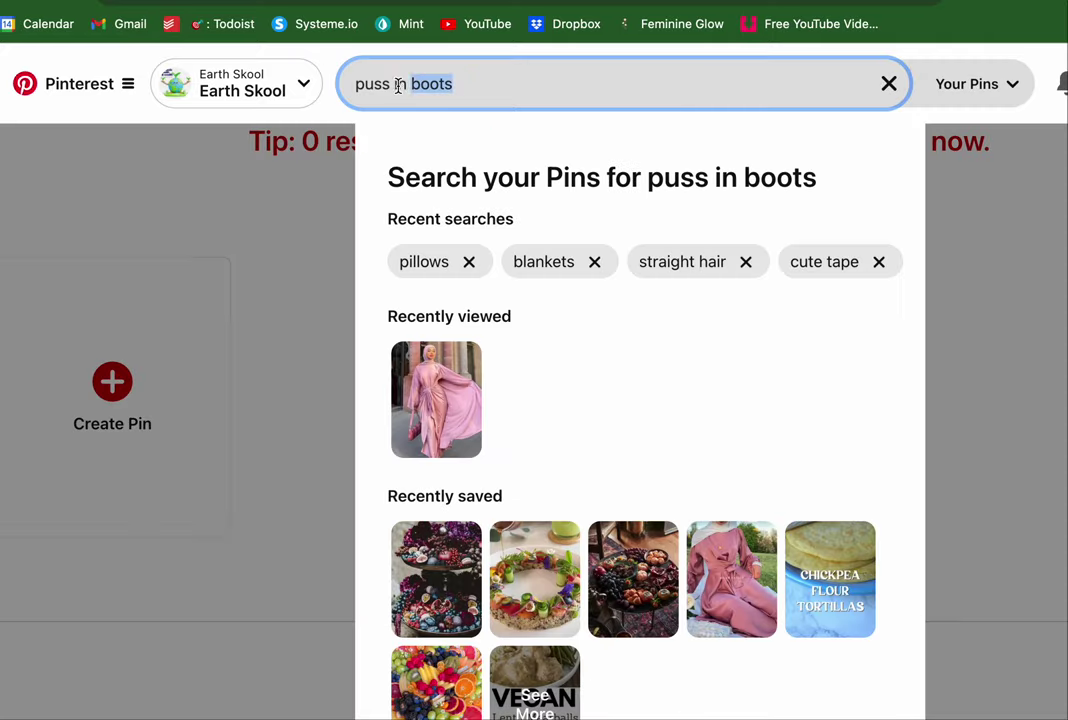
pyautogui.press('BackSpace')
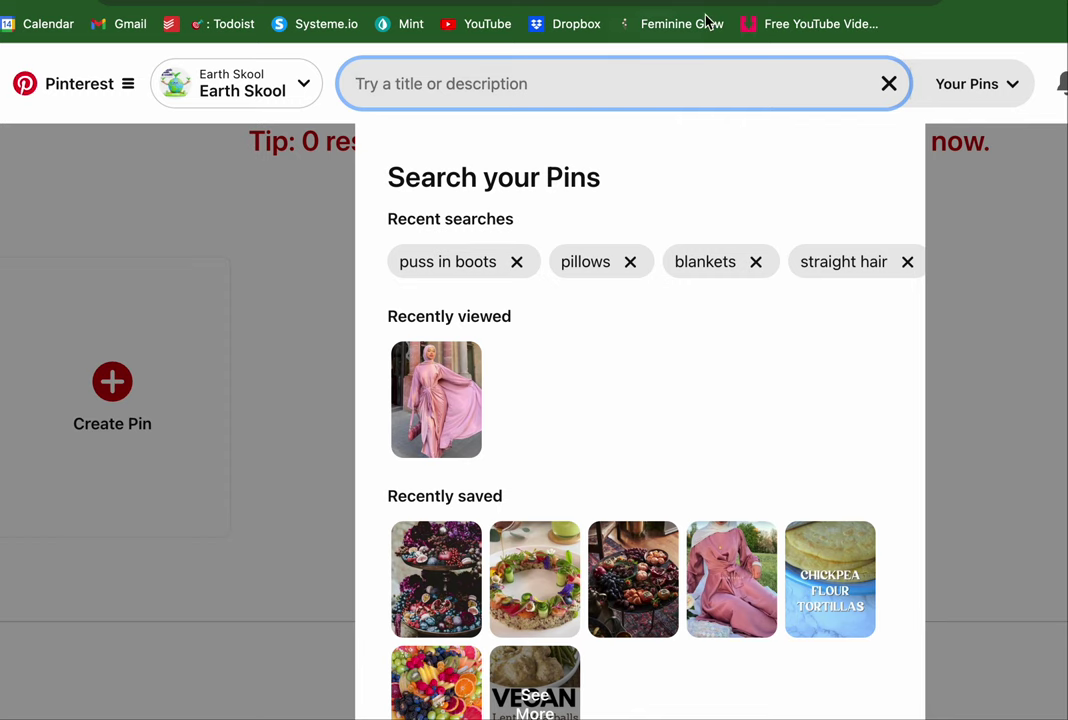
# Open a new browser tab and search Google Images for "puss in boots"
pyautogui.press('super+t')
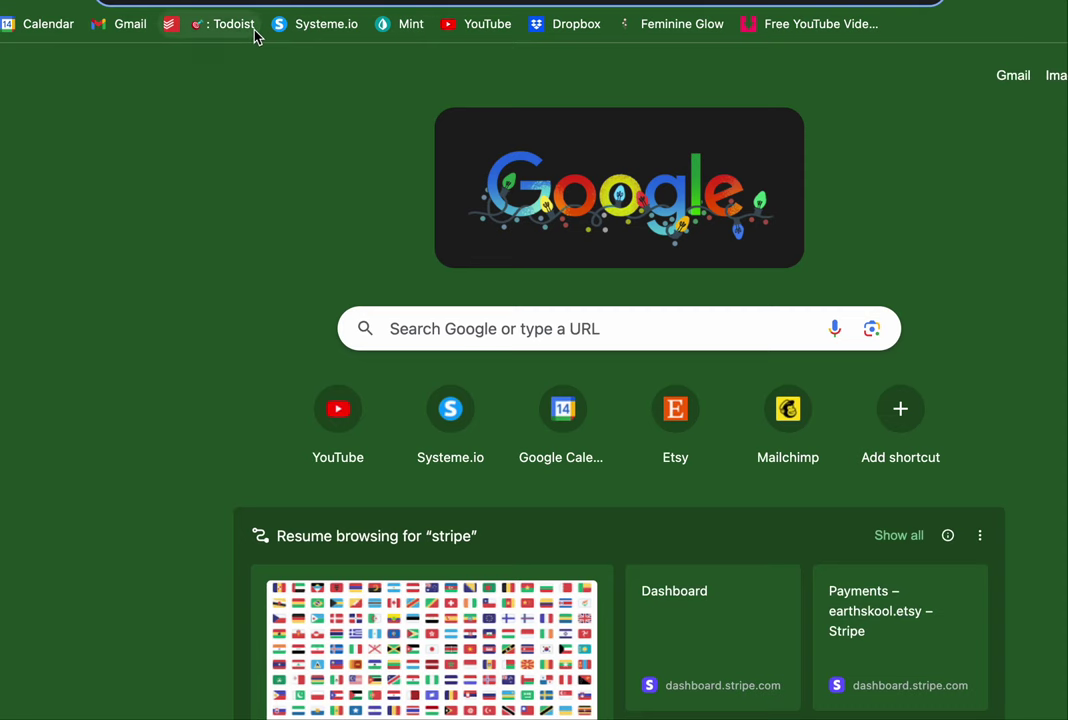
pyautogui.write('puss in bo')
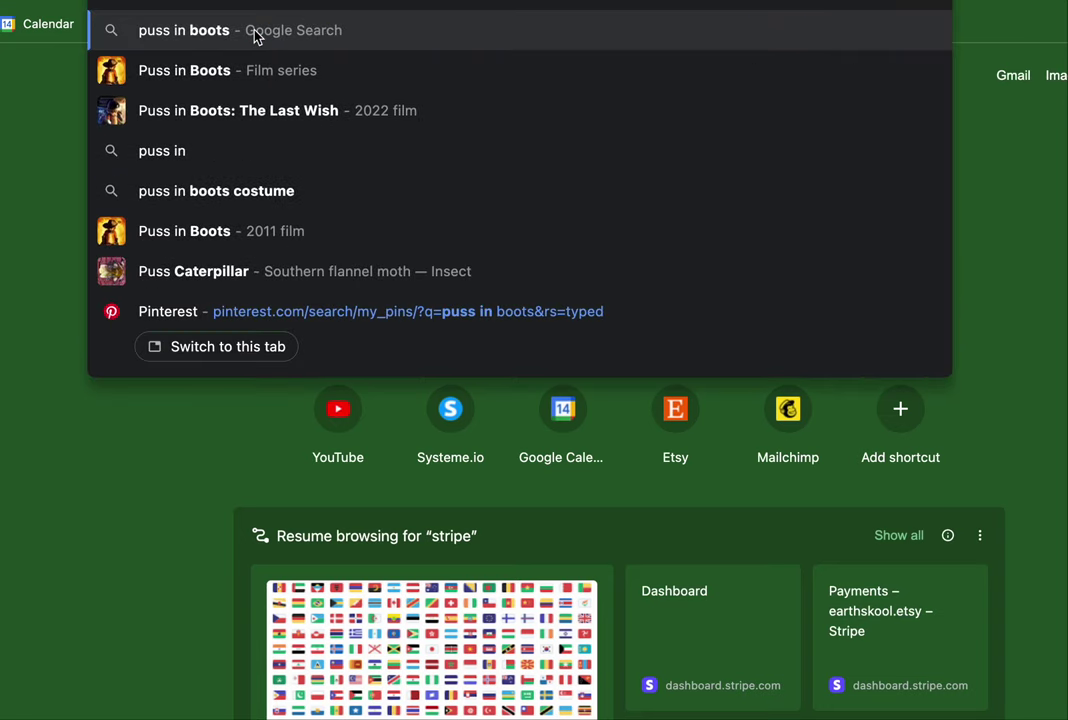
pyautogui.write('o')
pyautogui.press('Return')
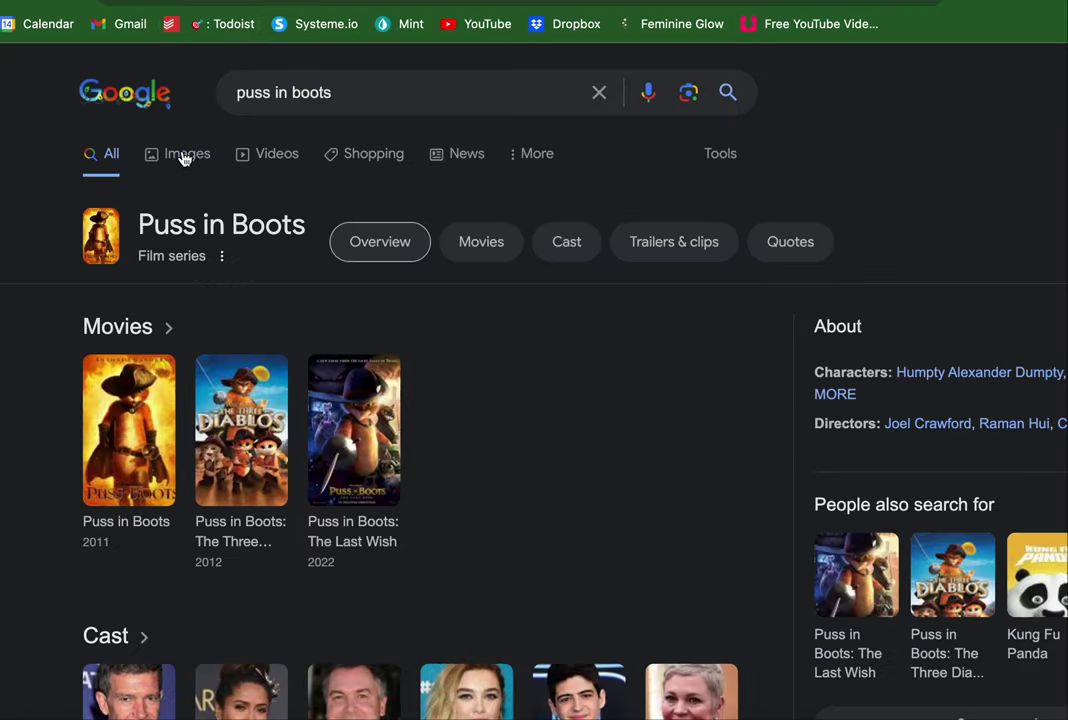
pyautogui.click(184, 158)
pyautogui.scroll(-1, 358, 496)
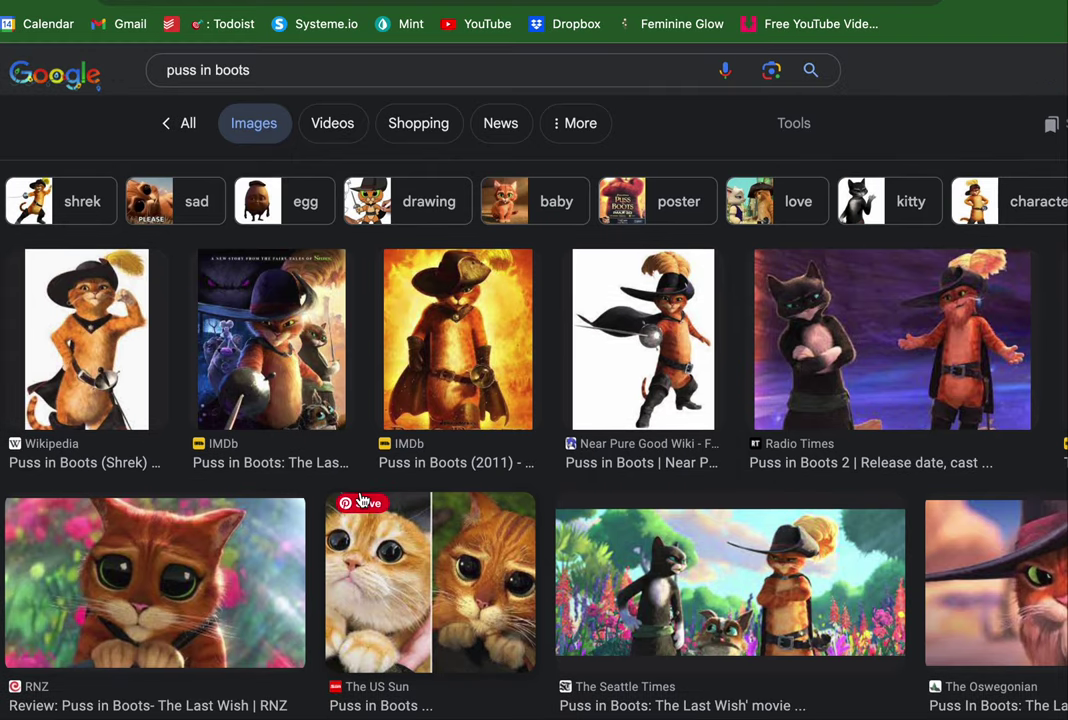
# Open the RNZ "Review: Puss in Boots- The Last Wish" picture of the pleading orange cat and copy the image
pyautogui.click(180, 592)
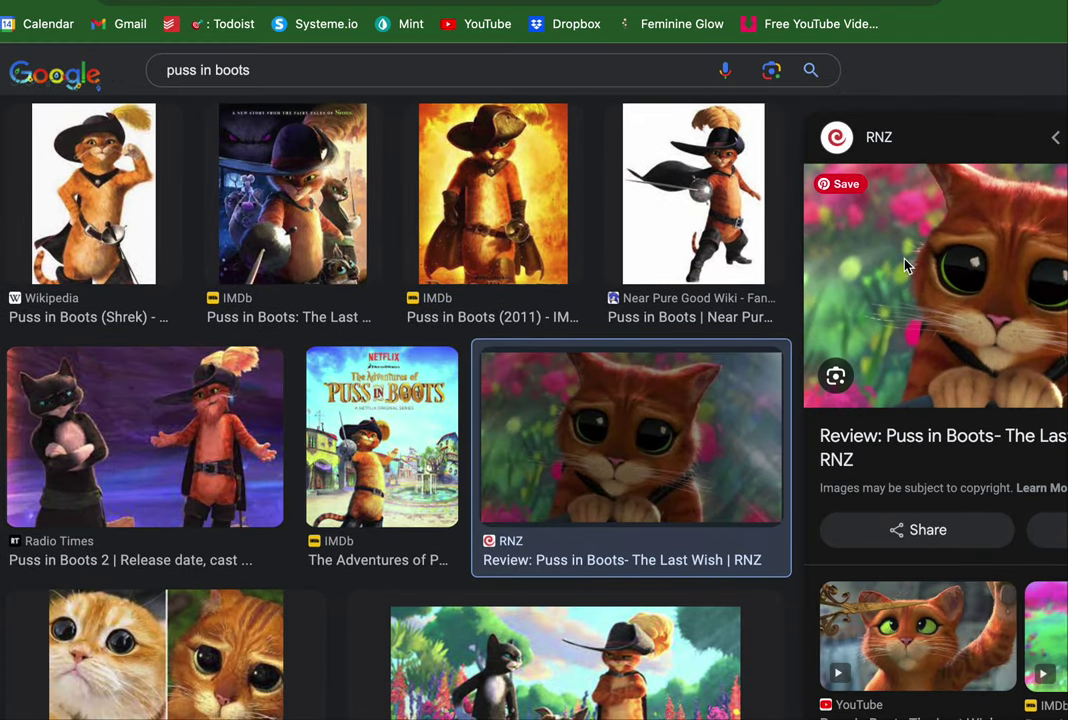
pyautogui.rightClick(905, 265)
pyautogui.click(928, 481)
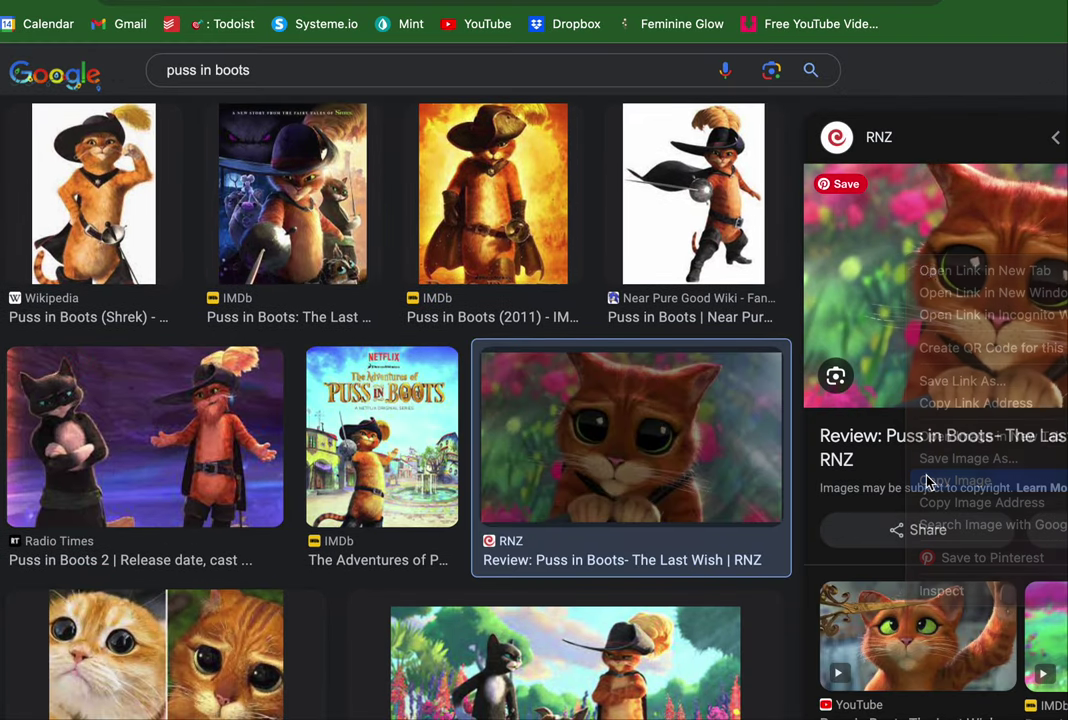
# Switch to the Miro board and paste the copied Puss in Boots image near the kitten photo and description
pyautogui.hotkey('ctrl', 'Tab')
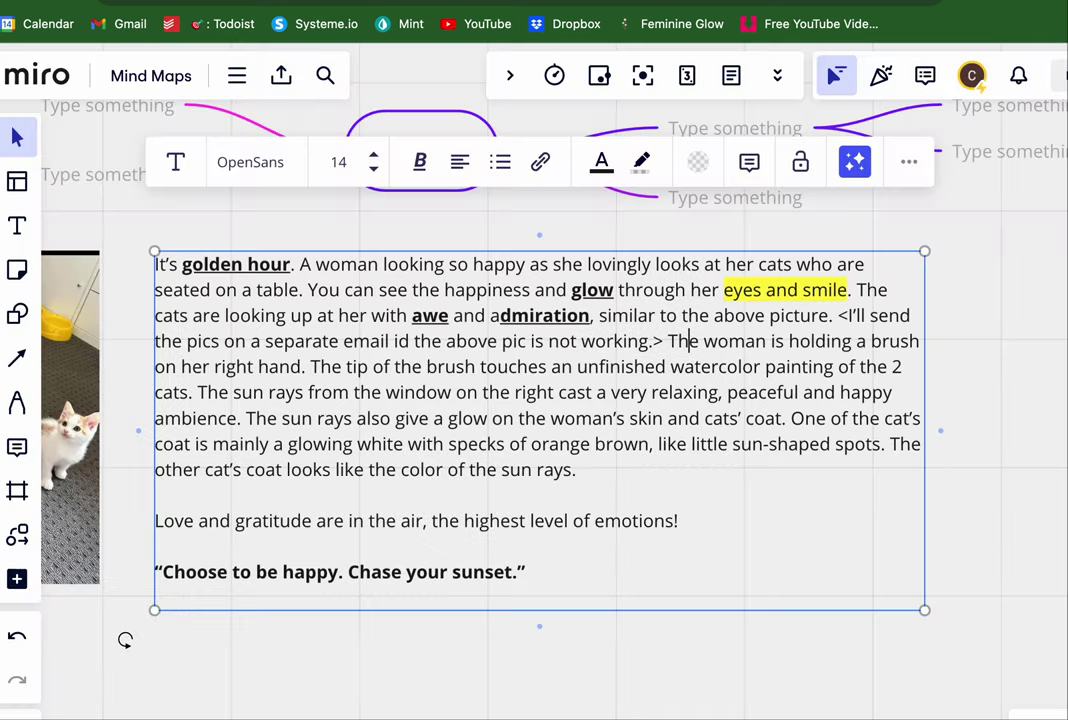
pyautogui.click(582, 658)
pyautogui.scroll(-3, 582, 660)
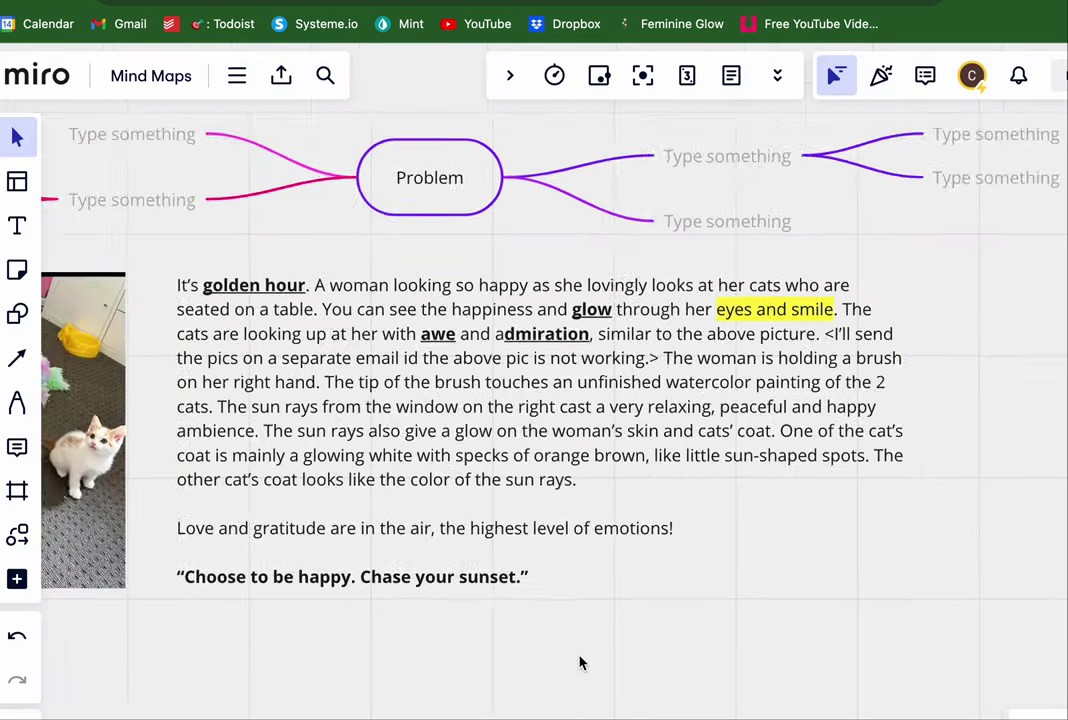
pyautogui.scroll(-3, 580, 660)
pyautogui.hotkey('ctrl', 'v')
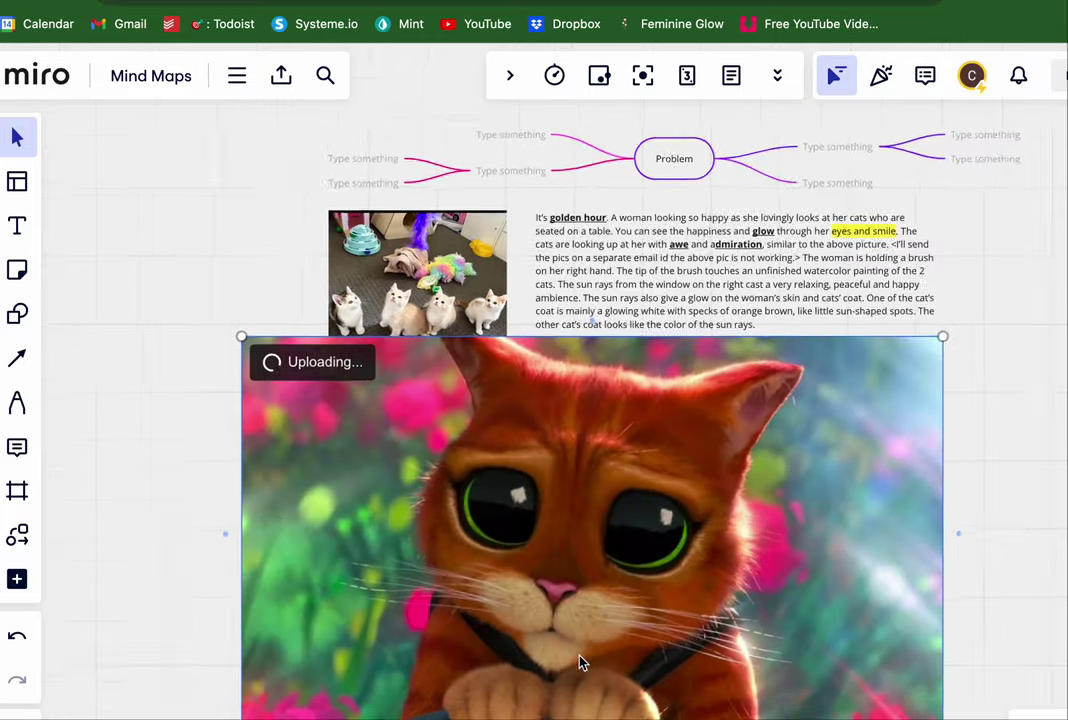
# Shrink the Puss in Boots image and place it just below the kitten photo, with their left edges aligned
pyautogui.moveTo(585, 615); pyautogui.dragTo(543, 613)
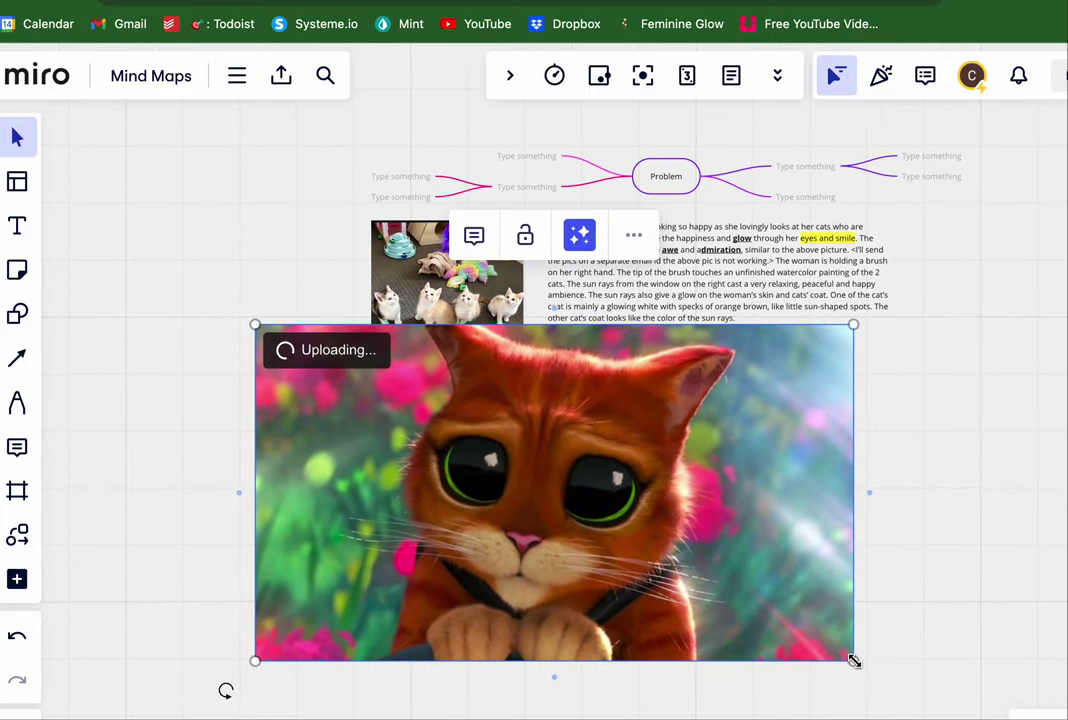
pyautogui.moveTo(853, 660); pyautogui.dragTo(346, 512)
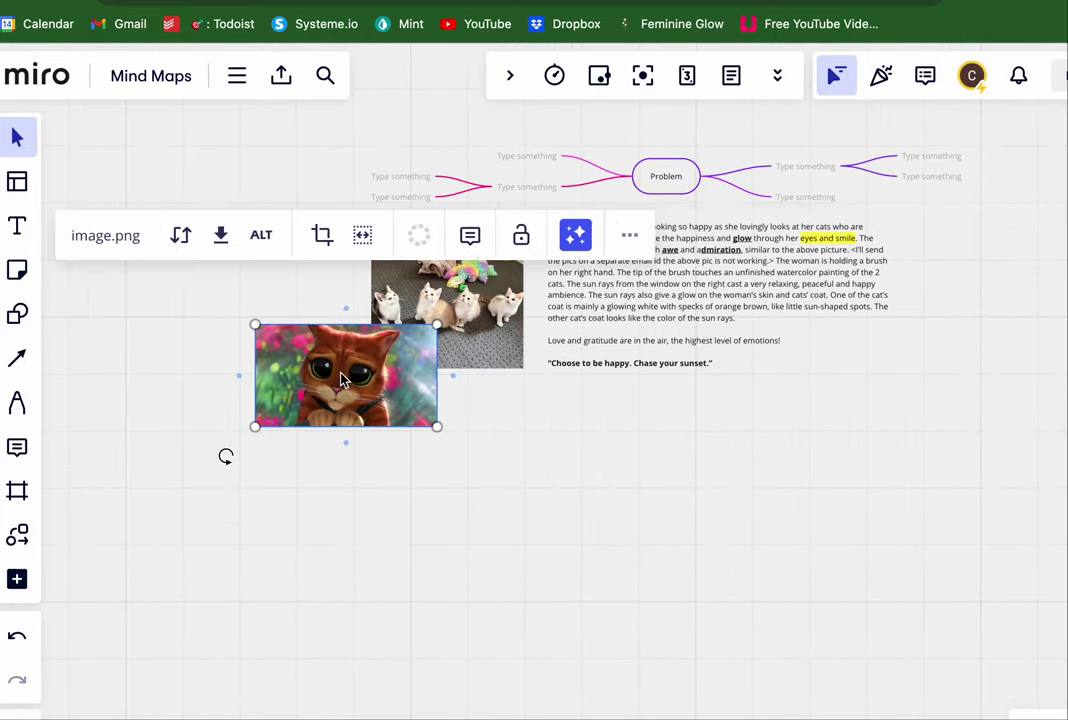
pyautogui.moveTo(343, 387); pyautogui.dragTo(460, 442)
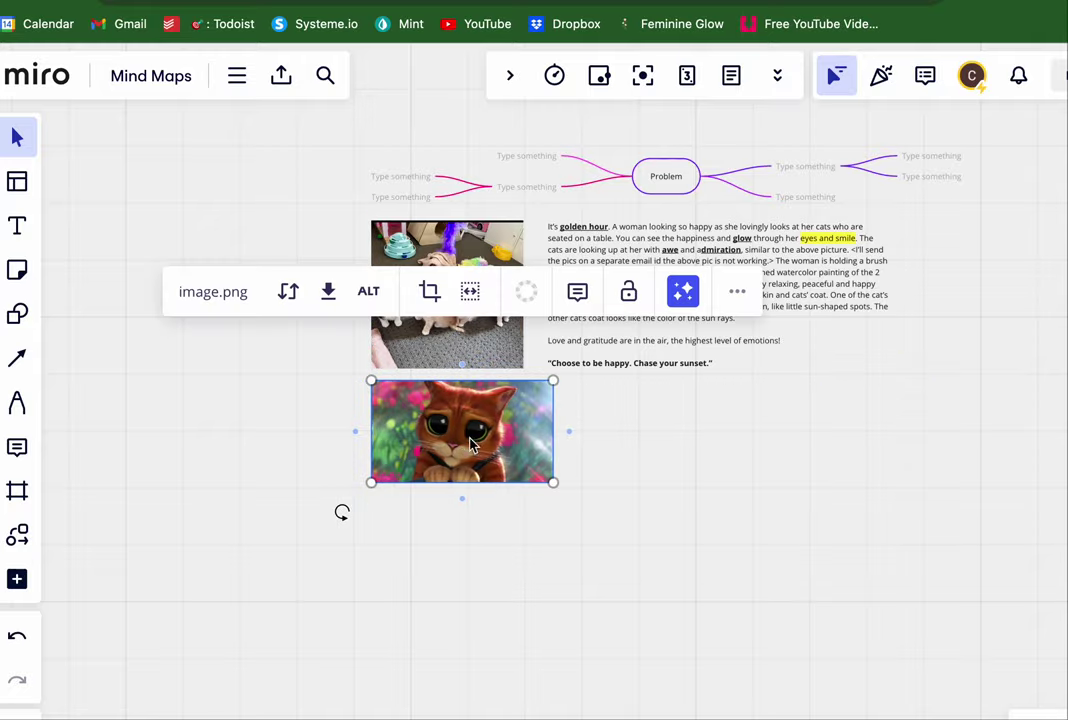
# Shrink the Puss in Boots image so that its width matches the kitten photo above it, and deselect it
pyautogui.scroll(5, 500, 443)
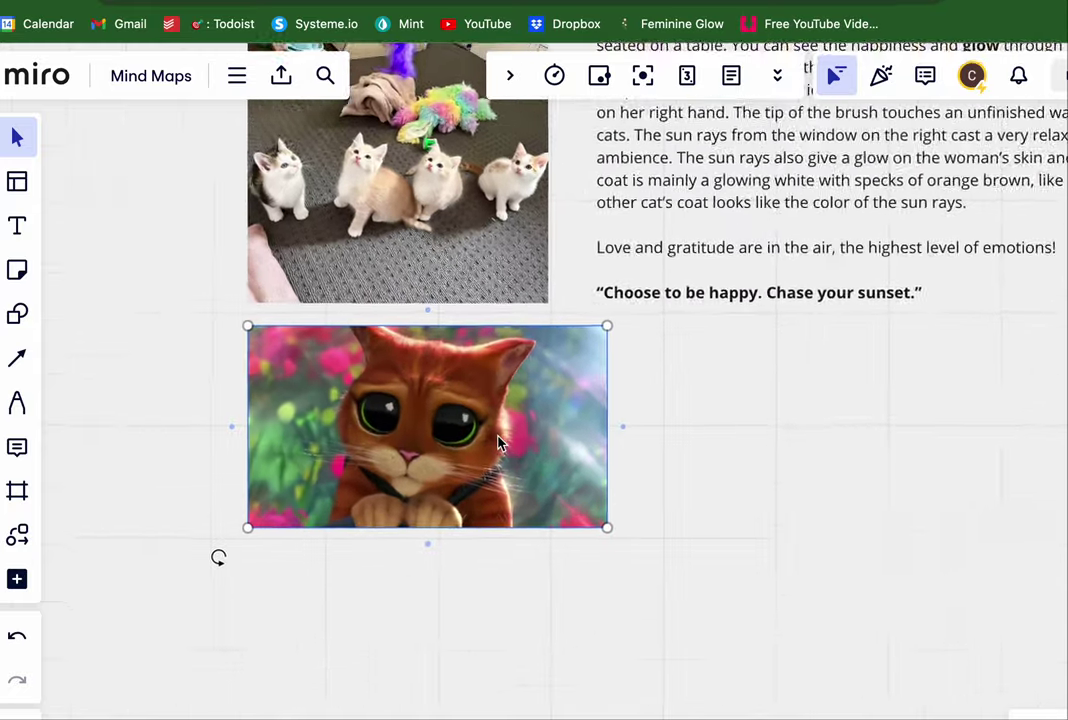
pyautogui.moveTo(611, 559); pyautogui.dragTo(577, 529)
pyautogui.click(672, 539)
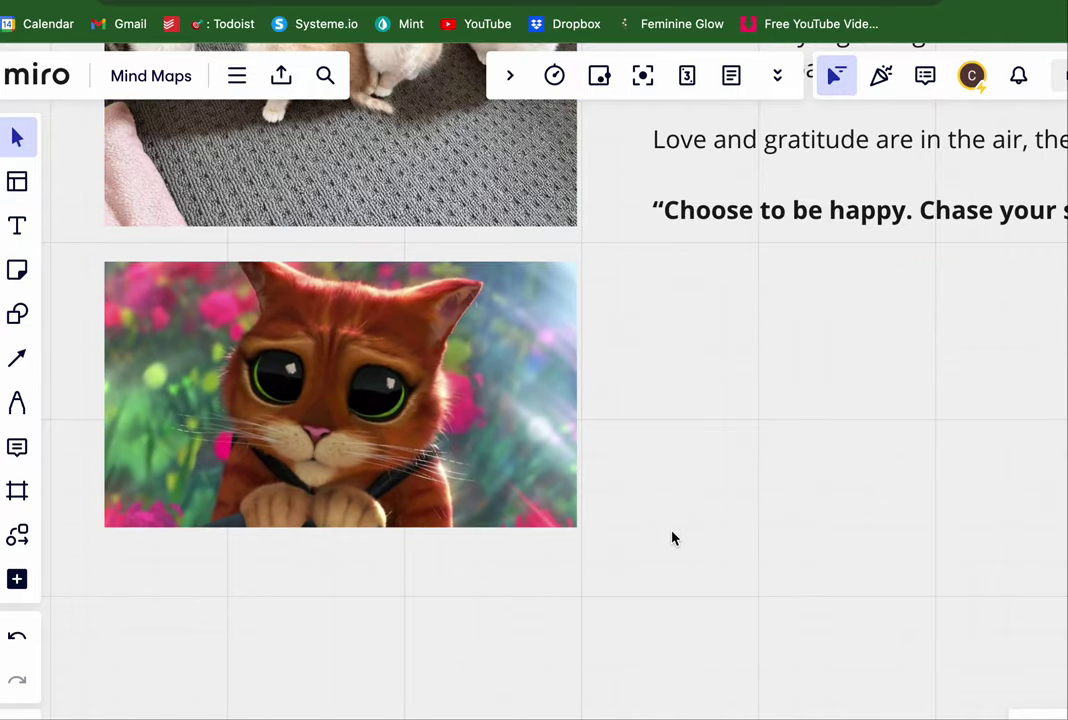
# Make the first letter "a" of "admiration" in the scene description bold and underlined
pyautogui.scroll(-5, 672, 539)
pyautogui.scroll(3, 672, 539)
pyautogui.scroll(-3, 672, 539)
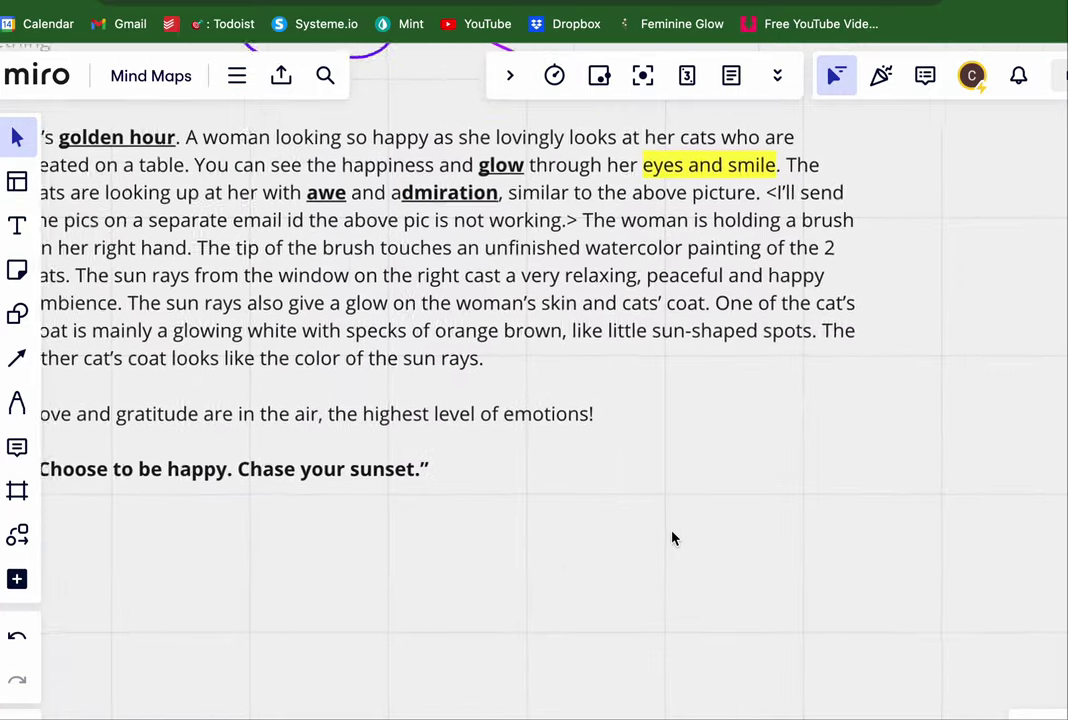
pyautogui.hscroll(-2, 672, 539)
pyautogui.scroll(1, 537, 218)
pyautogui.click(537, 218)
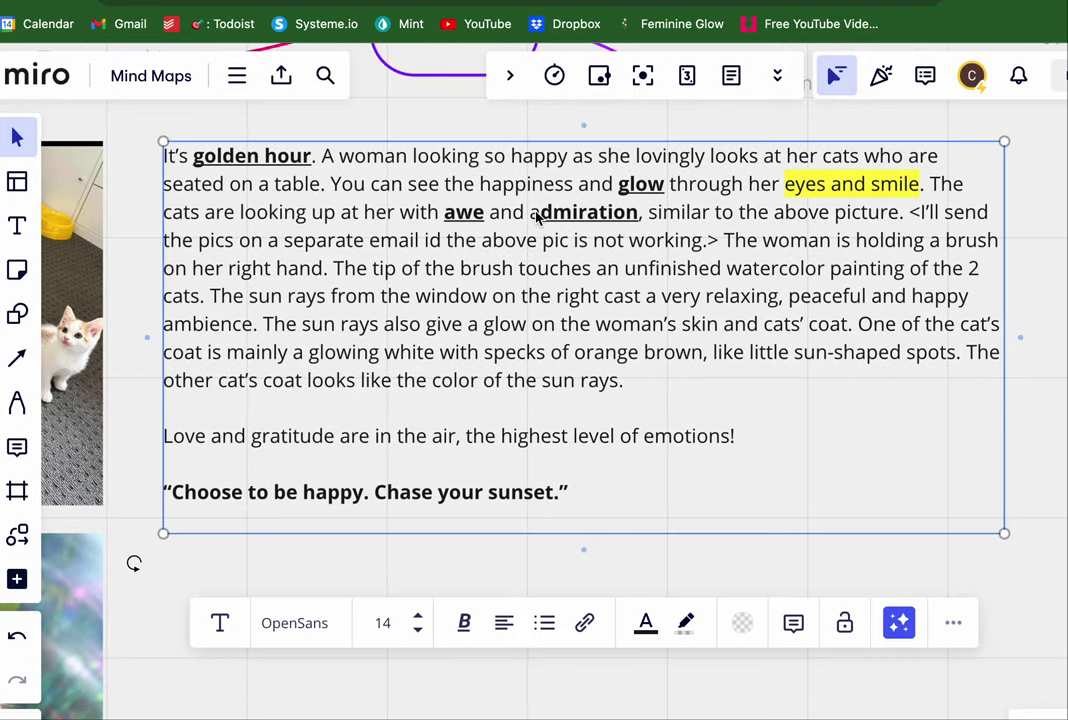
pyautogui.moveTo(530, 213); pyautogui.dragTo(536, 214)
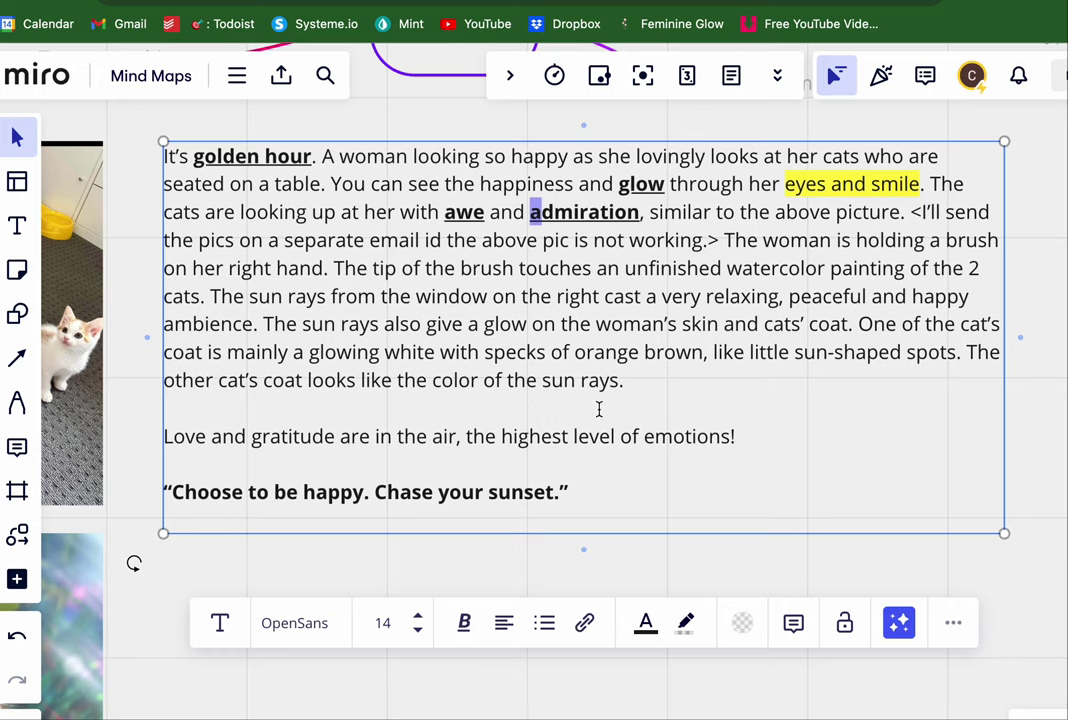
# Delete the bracketed note about sending the pics on a separate email, together with the full stop before it, from the scene description
pyautogui.click(703, 479)
pyautogui.moveTo(723, 240); pyautogui.dragTo(900, 208)
pyautogui.press('BackSpace')
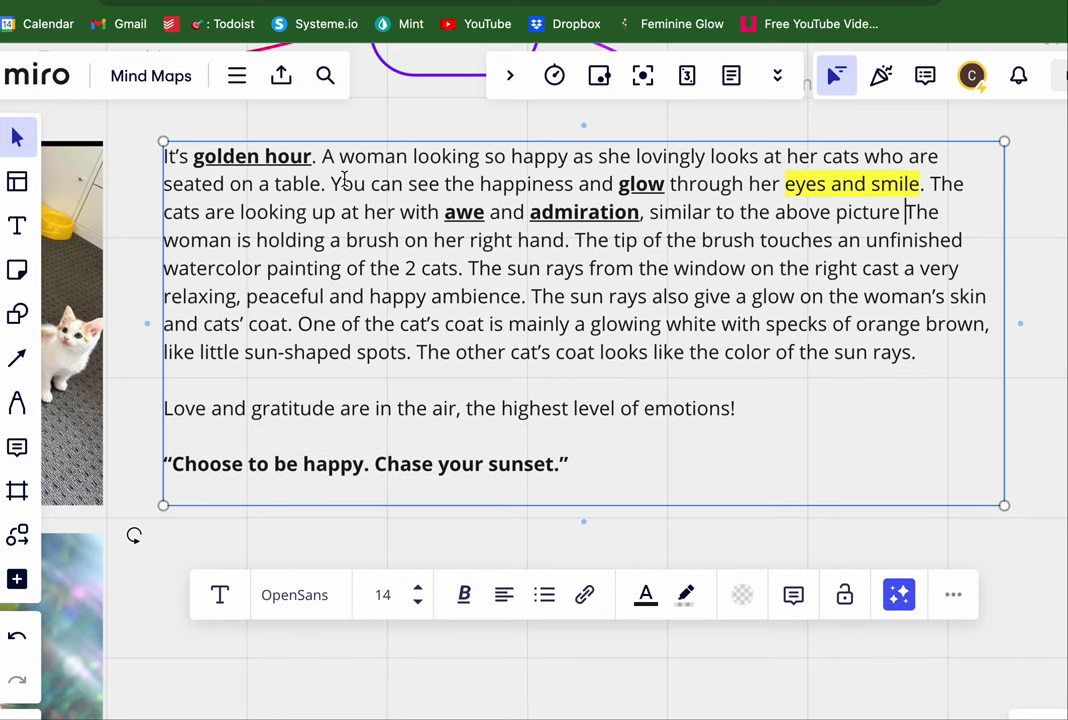
# Make "A woman" in the first line of the description bold and underlined
pyautogui.moveTo(321, 157); pyautogui.dragTo(406, 160)
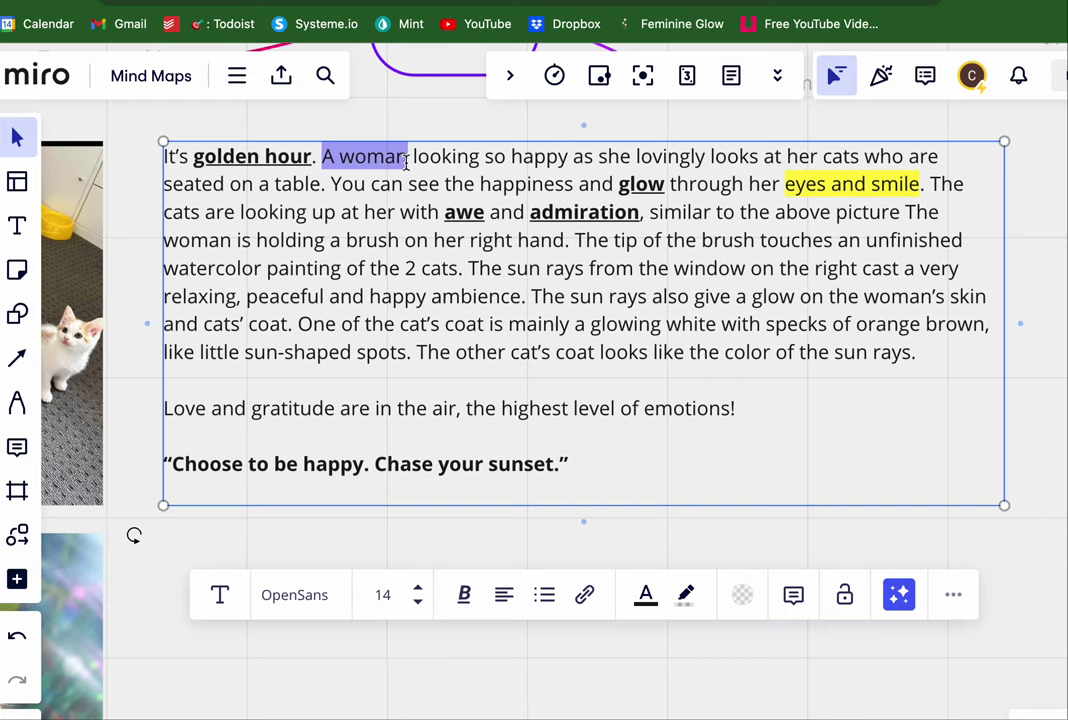
pyautogui.press('super+b')
pyautogui.press('super+u')
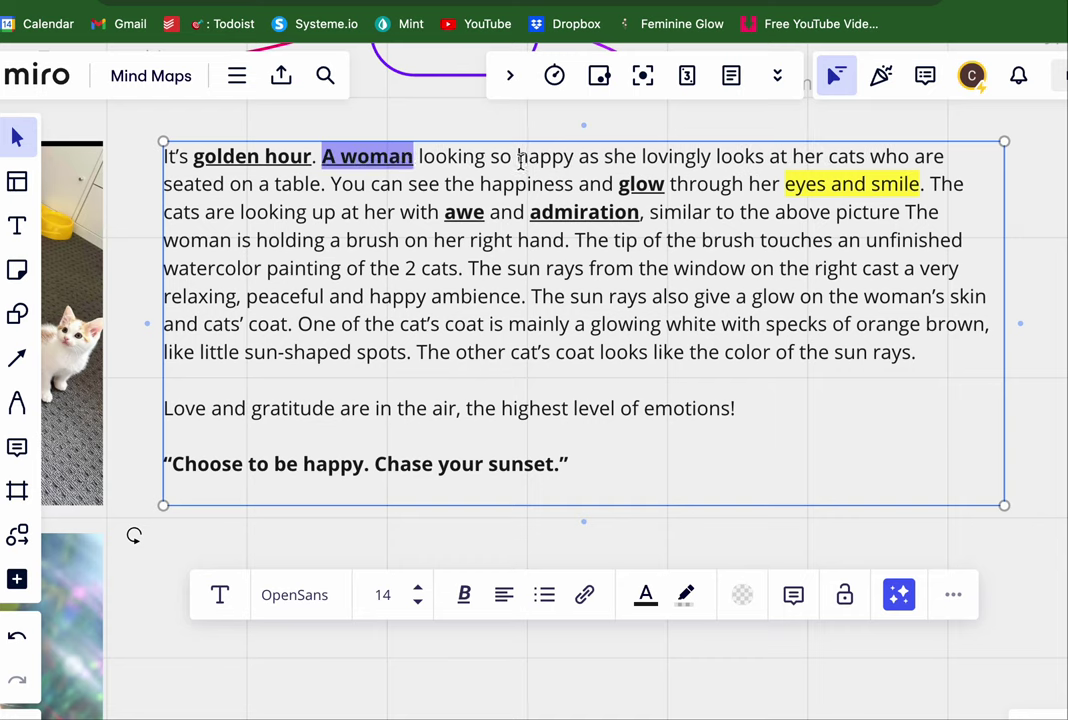
# Make the words "happy" and "lovingly" in the first line of the description bold and underlined
pyautogui.moveTo(518, 158); pyautogui.dragTo(575, 158)
pyautogui.press('super+b')
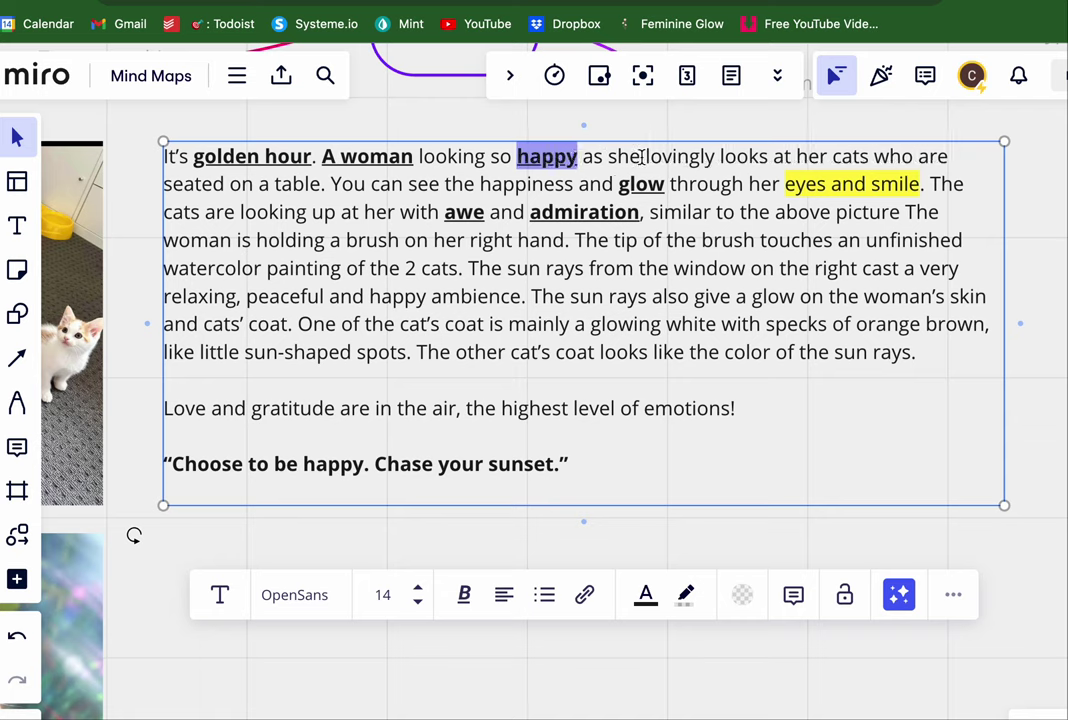
pyautogui.moveTo(645, 157); pyautogui.dragTo(712, 162)
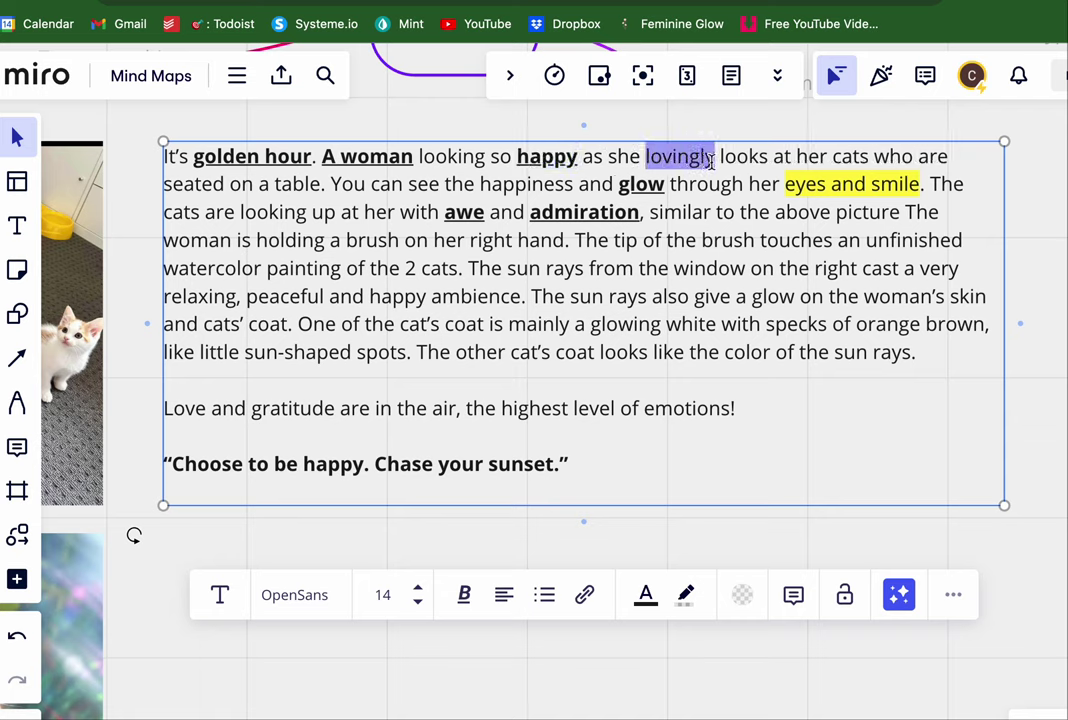
pyautogui.press('super+b')
pyautogui.press('super+u')
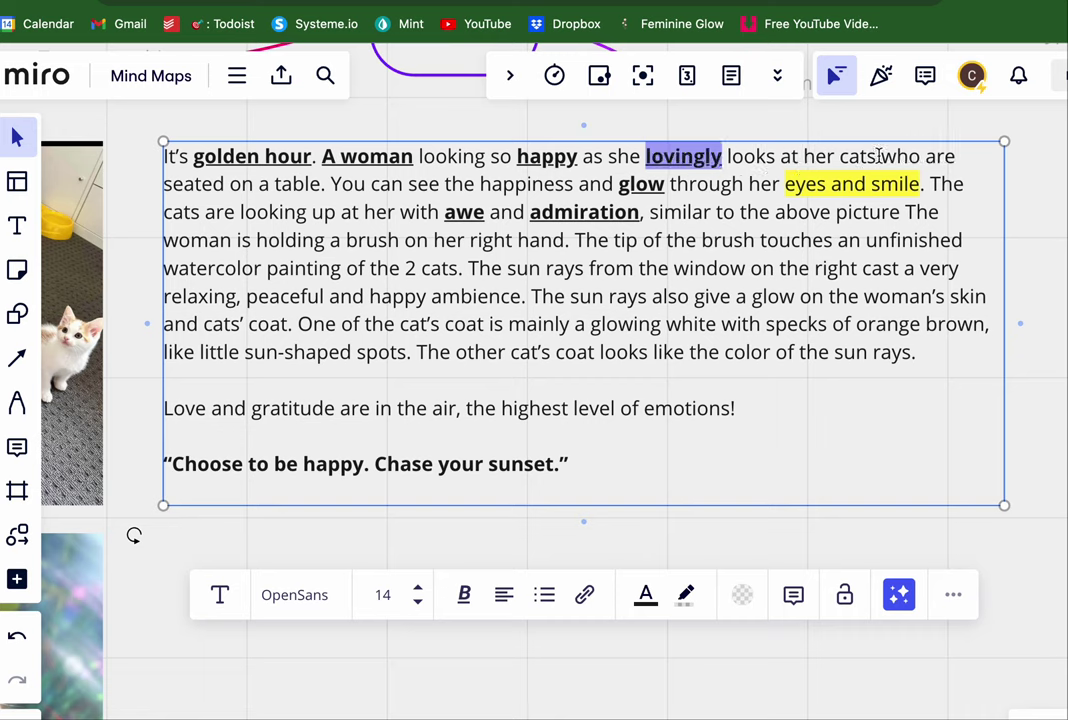
# Make the phrase "seated on a table." in the second line of the description bold and underlined
pyautogui.moveTo(325, 184); pyautogui.dragTo(162, 171)
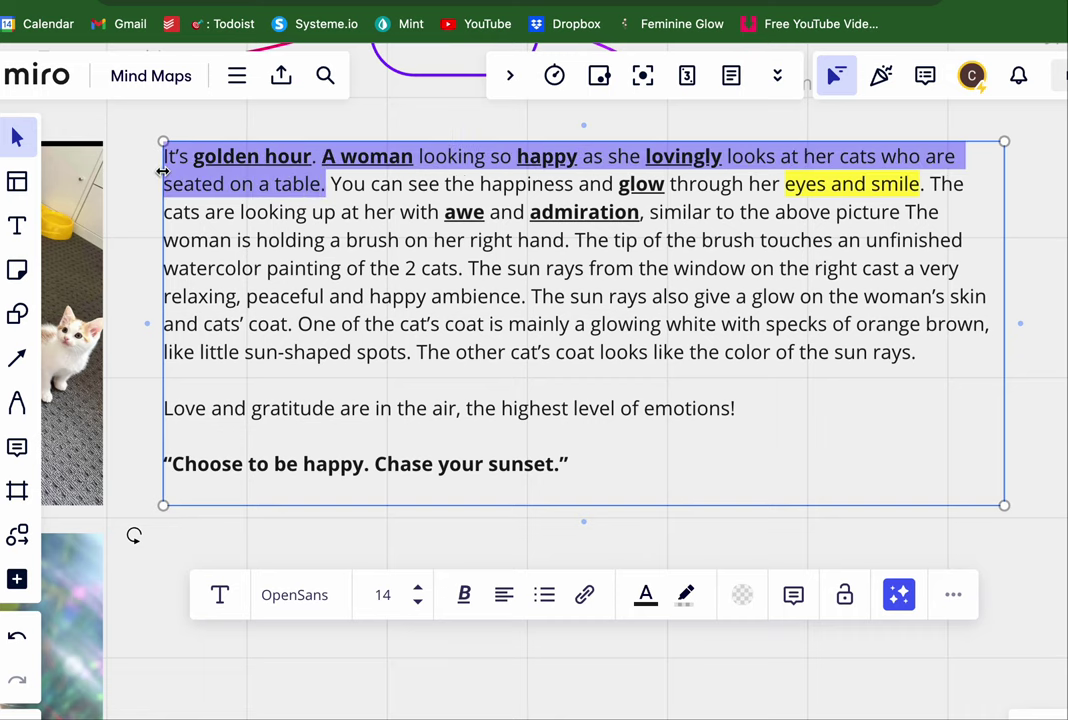
pyautogui.click(162, 181)
pyautogui.moveTo(326, 184); pyautogui.dragTo(162, 184)
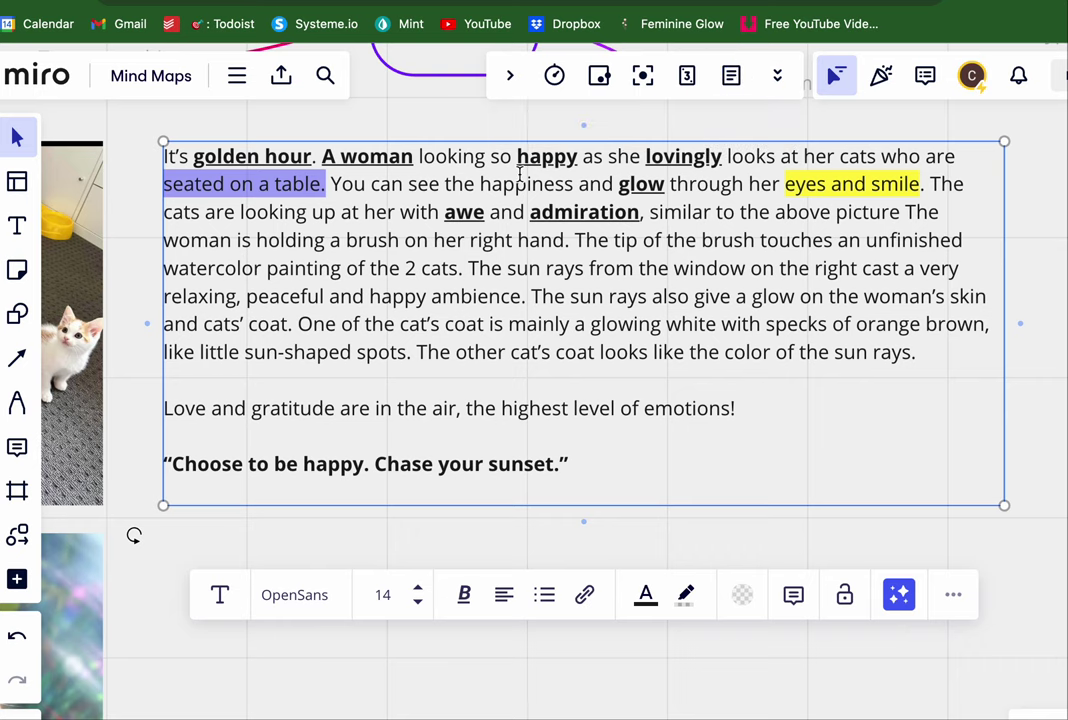
pyautogui.hotkey('ctrl', 'b')
pyautogui.hotkey('ctrl', 'u')
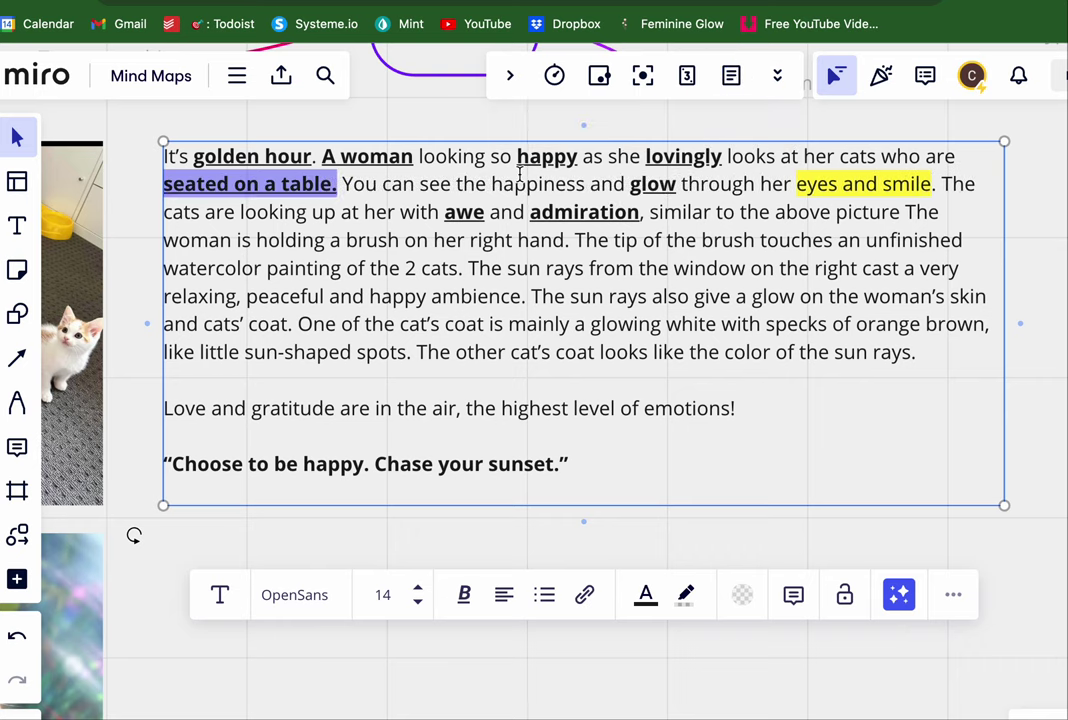
pyautogui.moveTo(584, 187); pyautogui.dragTo(493, 186)
pyautogui.click(532, 178)
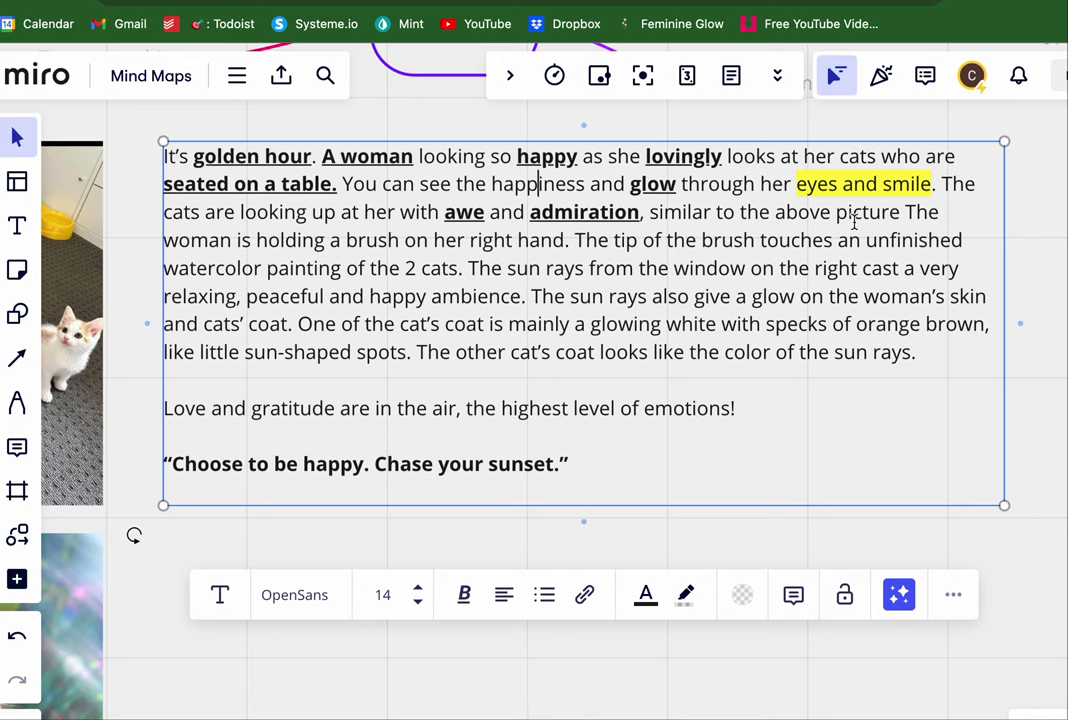
pyautogui.hscroll(-5, 820, 215)
pyautogui.hscroll(5, 800, 237)
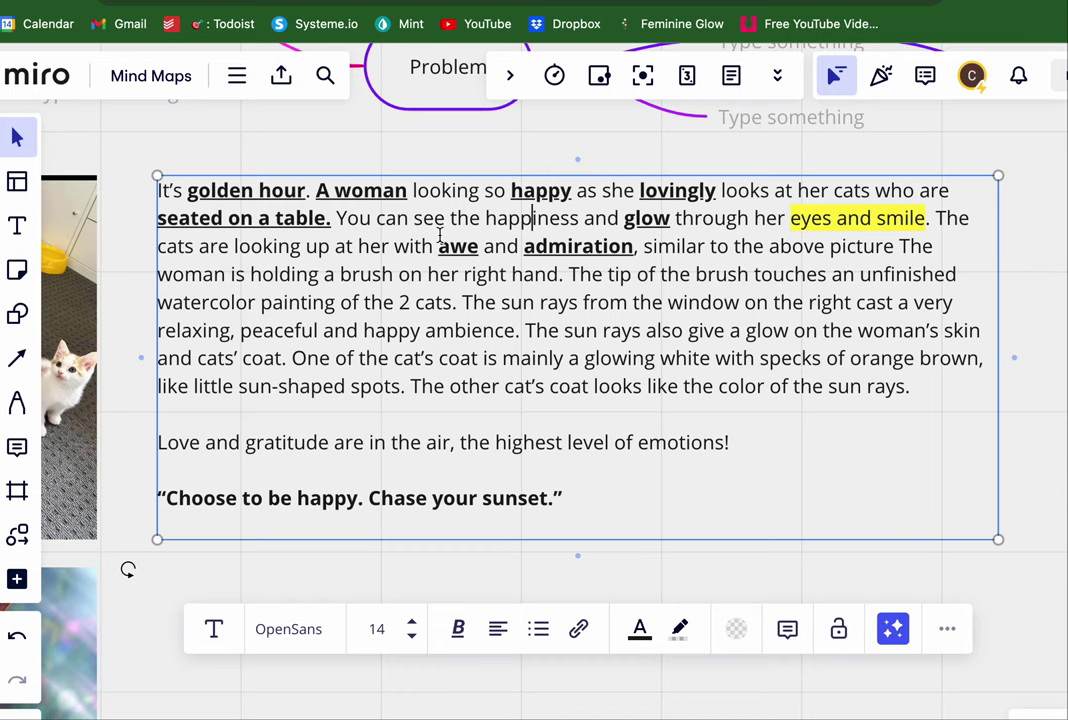
pyautogui.moveTo(558, 274); pyautogui.dragTo(288, 274)
# Remove the bold and underline formatting from "seated on a table."
pyautogui.moveTo(331, 218); pyautogui.dragTo(152, 224)
pyautogui.click(200, 215)
pyautogui.tripleClick(200, 215)
pyautogui.click(325, 218)
pyautogui.moveTo(330, 219); pyautogui.dragTo(157, 225)
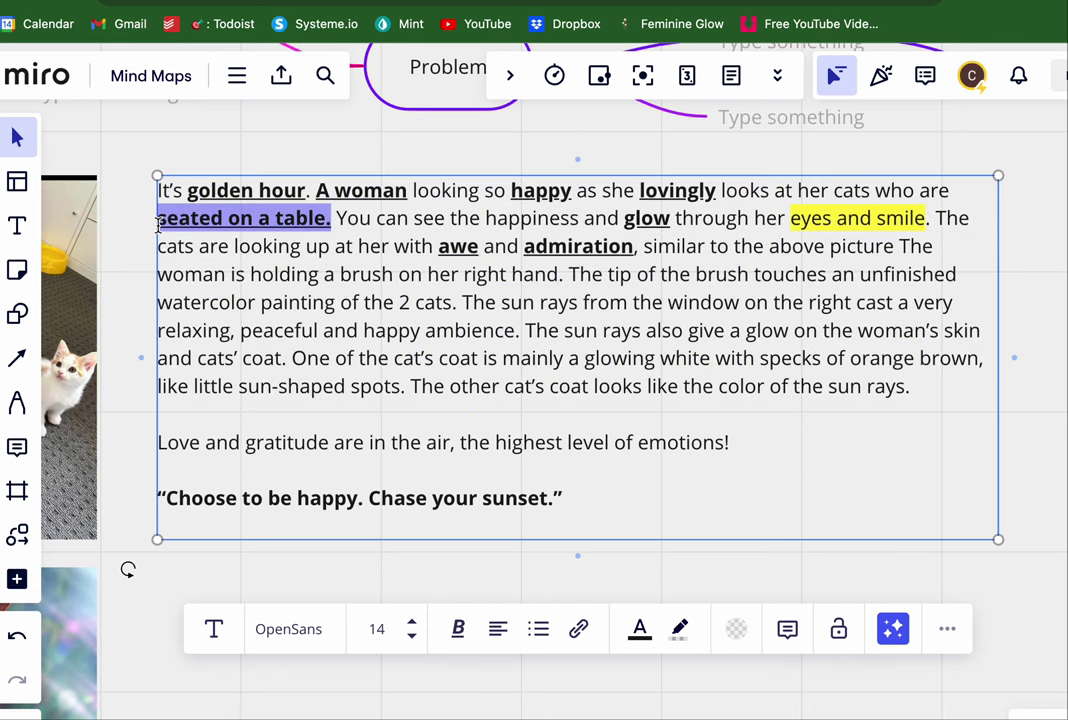
pyautogui.hotkey('ctrl', 'b')
pyautogui.hotkey('ctrl', 'u')
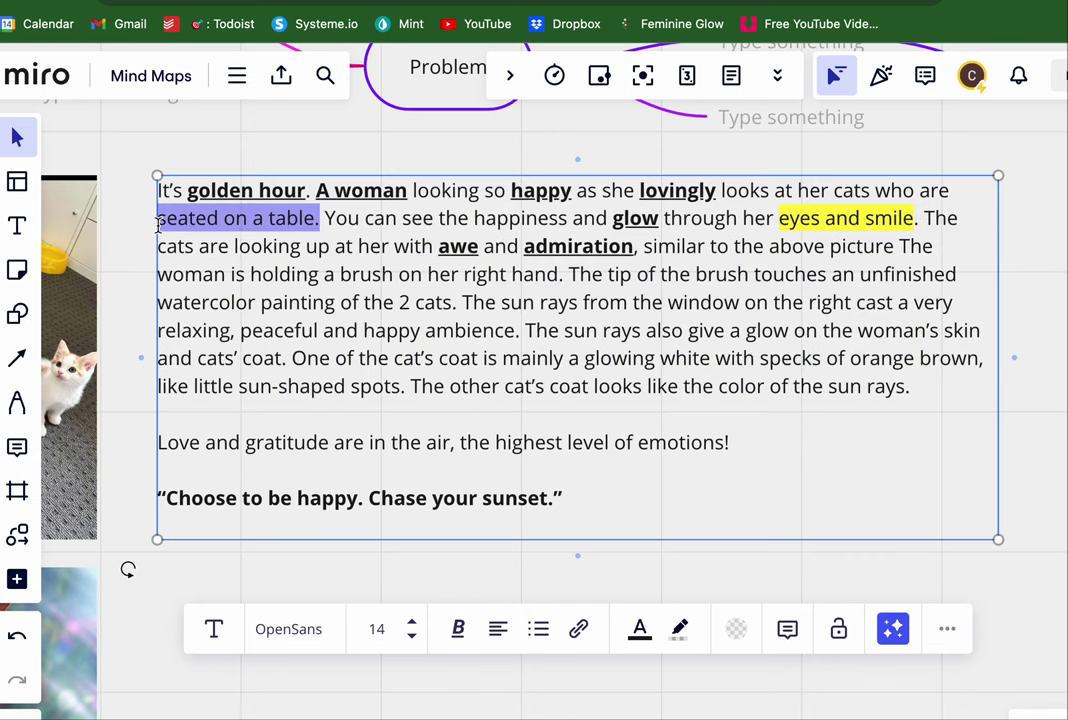
# Highlight the phrase "seated on a table." in light yellow
pyautogui.click(785, 86)
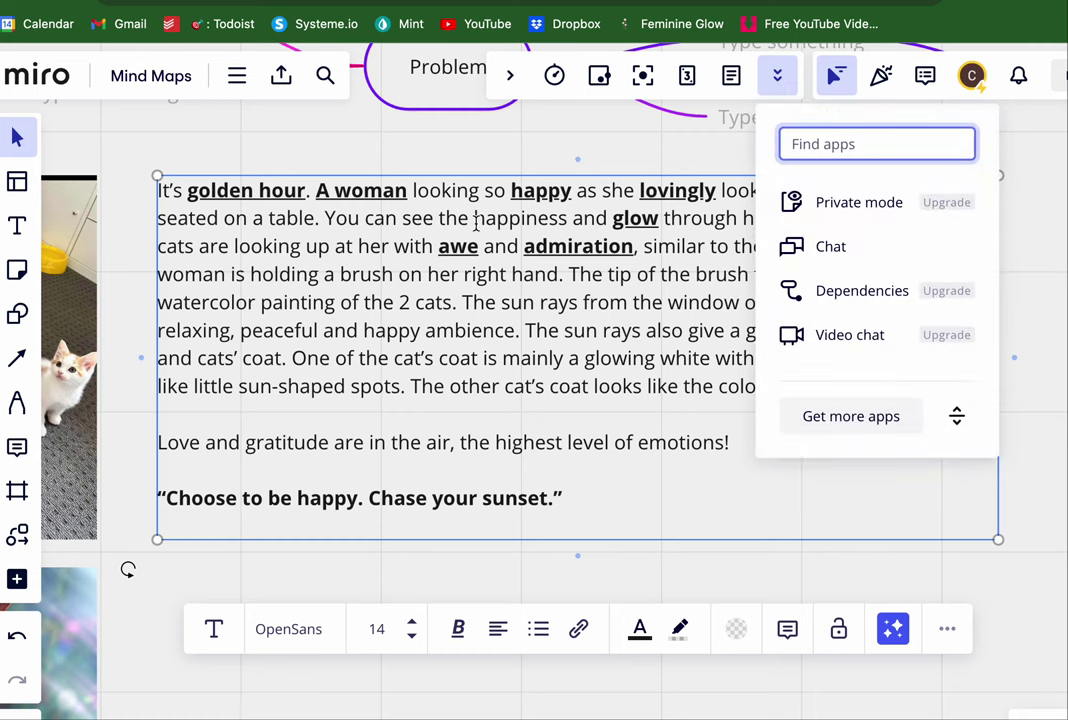
pyautogui.click(640, 628)
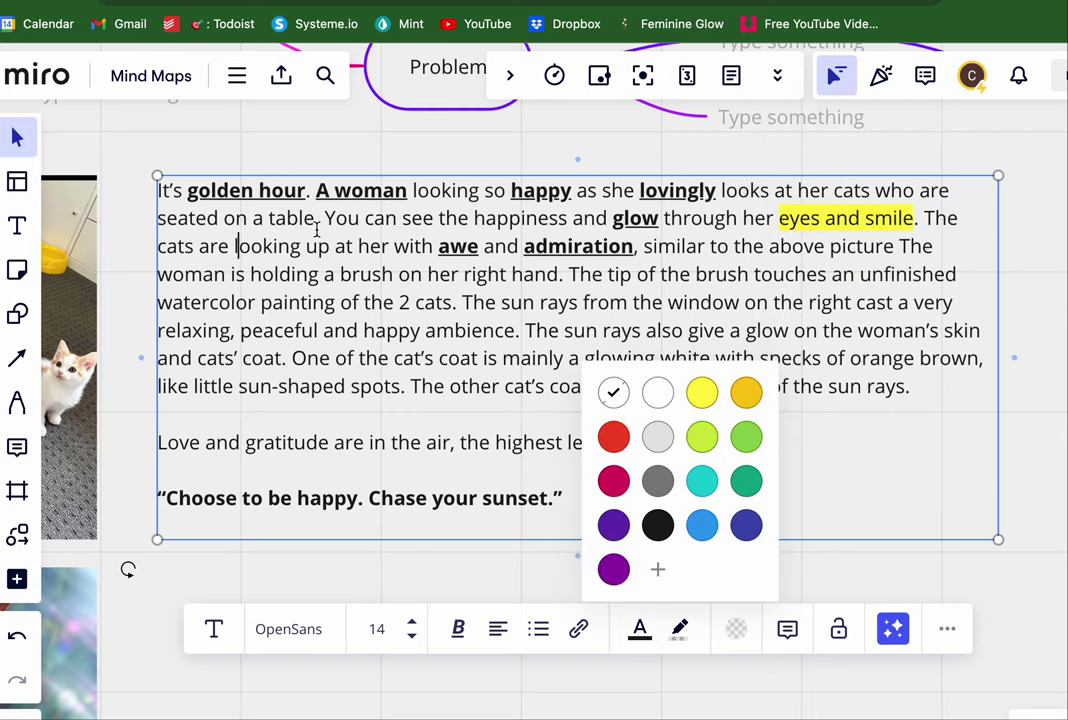
pyautogui.moveTo(320, 218); pyautogui.dragTo(156, 218)
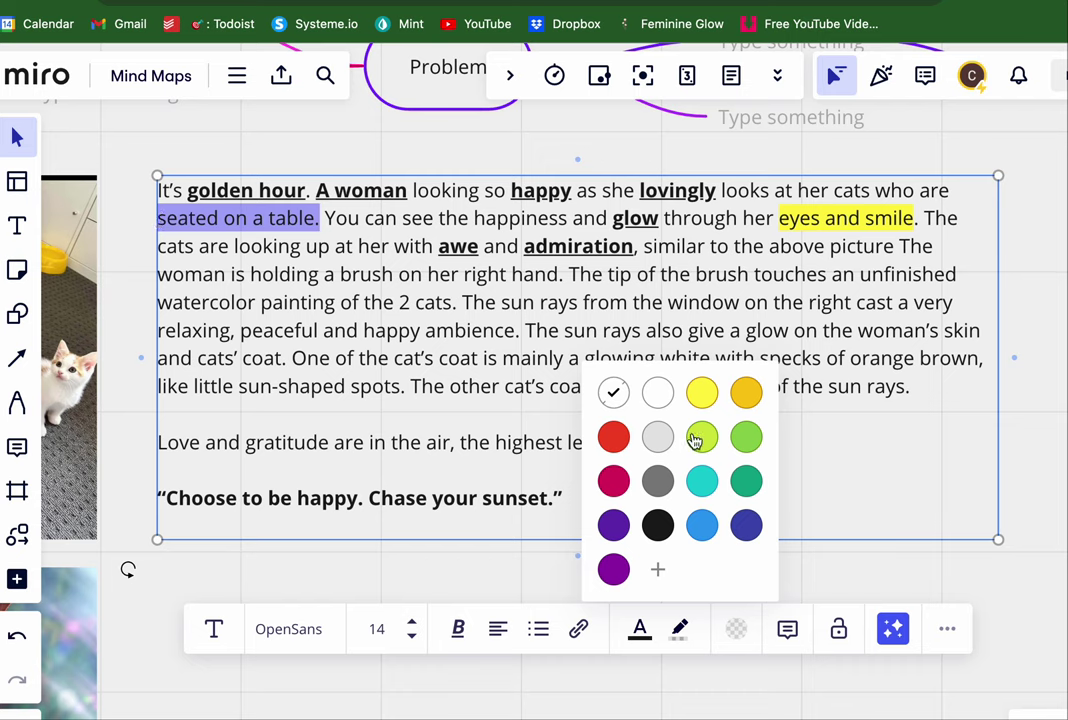
pyautogui.click(702, 392)
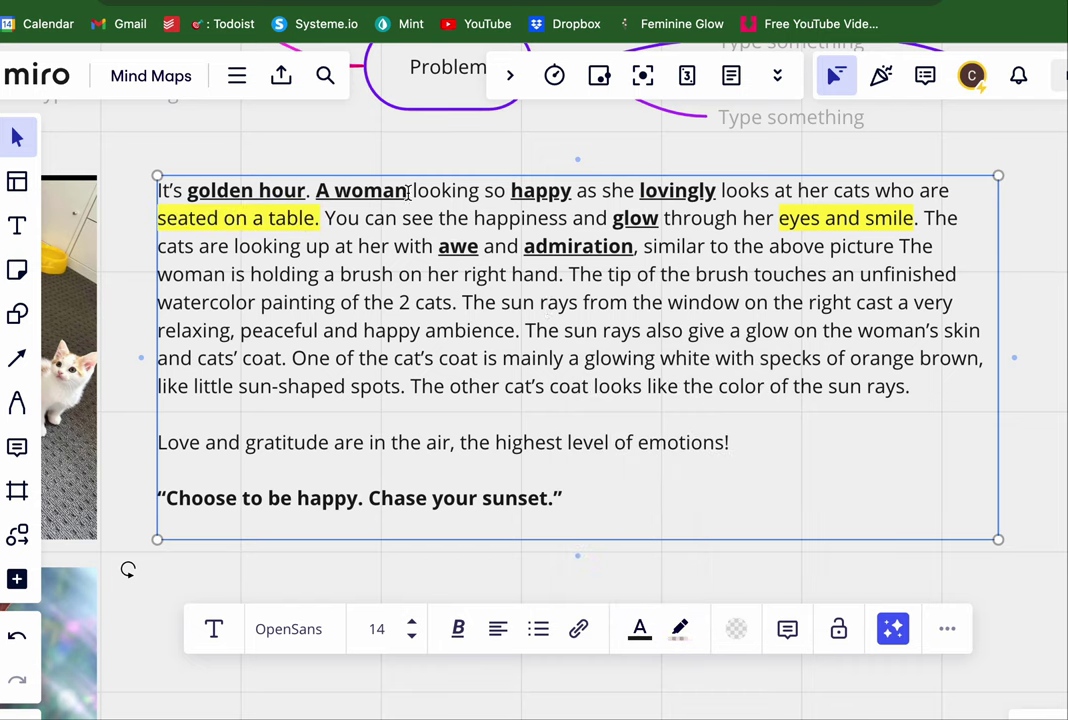
# Replace the bold and underline formatting of "A woman" with a light yellow highlight
pyautogui.moveTo(409, 190); pyautogui.dragTo(318, 190)
pyautogui.press('super+b')
pyautogui.press('super+u')
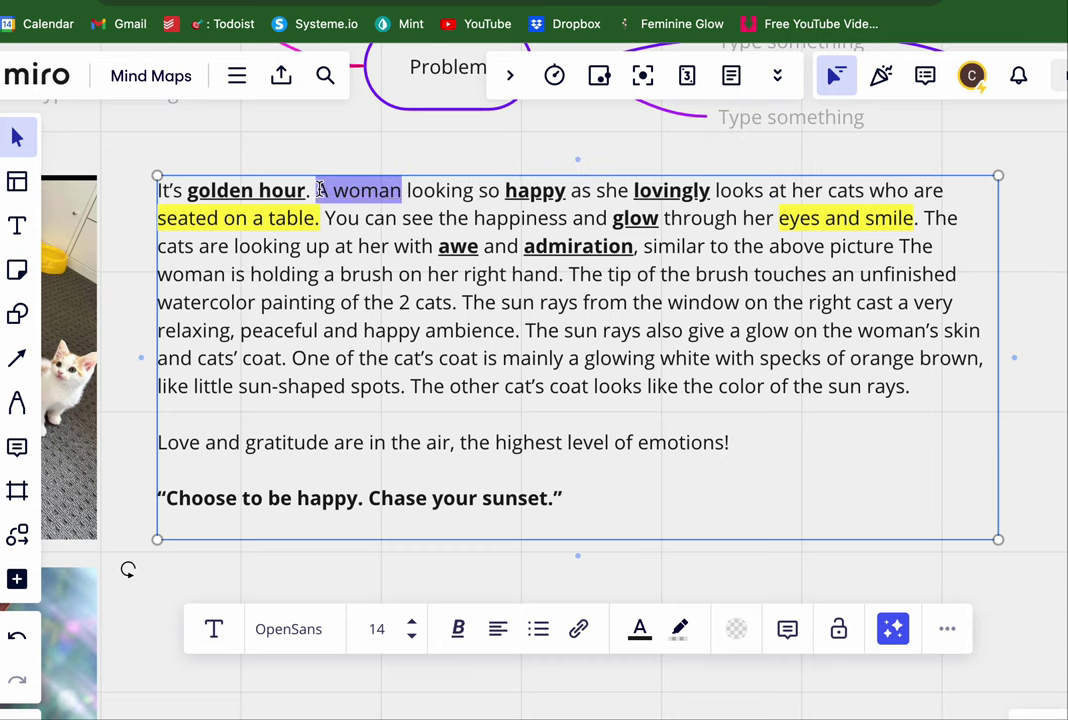
pyautogui.click(680, 628)
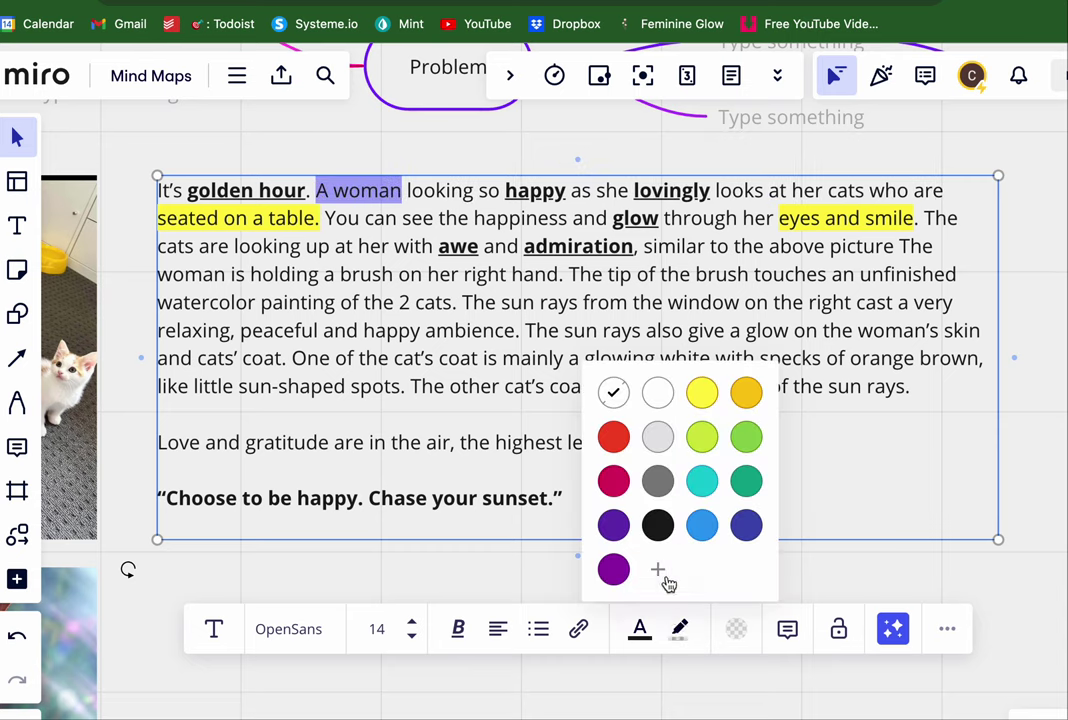
pyautogui.click(701, 390)
# Delete the words "similar to the above picture" after "admiration," in the description
pyautogui.click(487, 274)
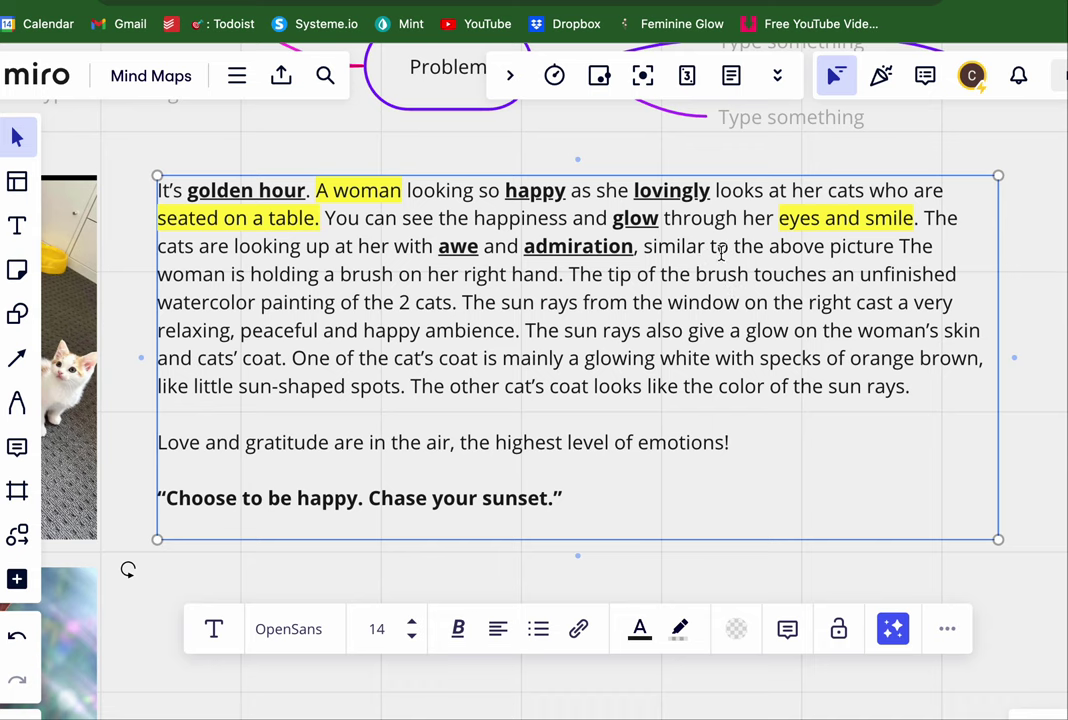
pyautogui.moveTo(898, 248); pyautogui.dragTo(645, 248)
pyautogui.press('BackSpace')
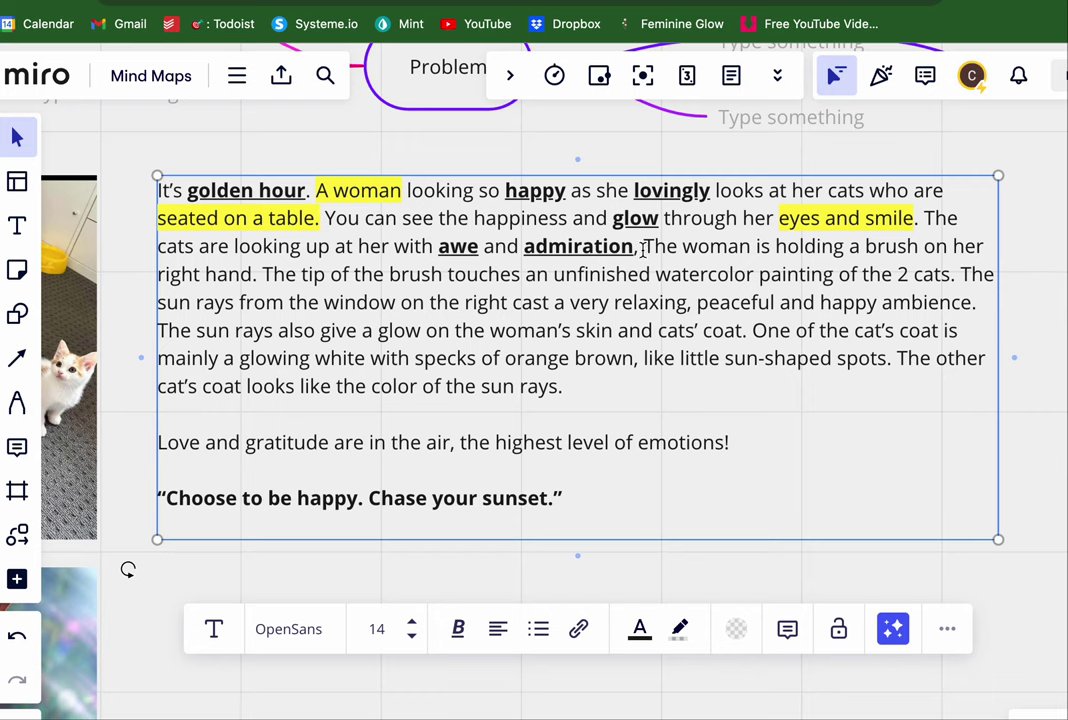
# Highlight the phrases "holding a brush" and "right hand" in light yellow
pyautogui.moveTo(784, 251); pyautogui.dragTo(916, 247)
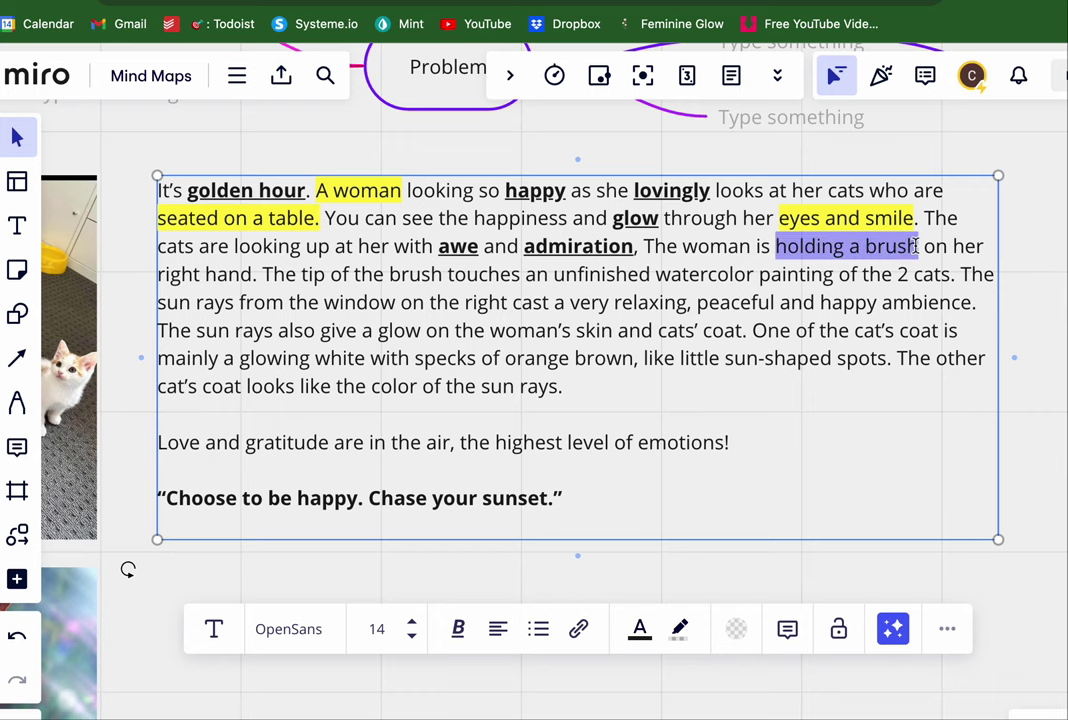
pyautogui.click(683, 632)
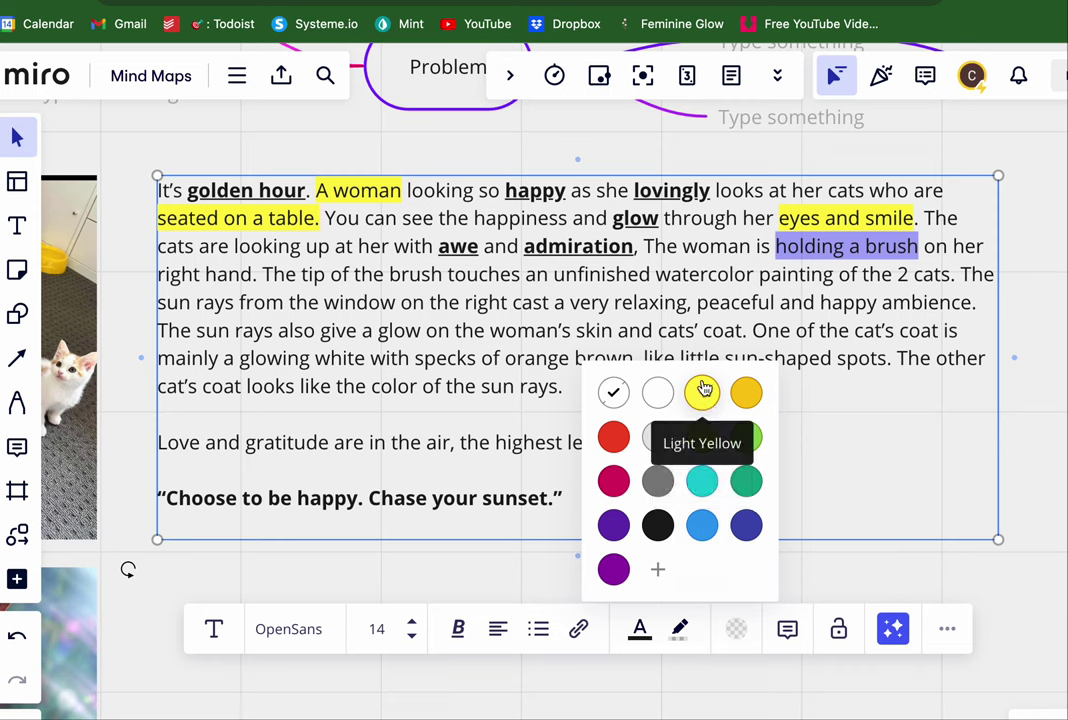
pyautogui.click(699, 389)
pyautogui.moveTo(251, 280); pyautogui.dragTo(158, 279)
pyautogui.click(672, 636)
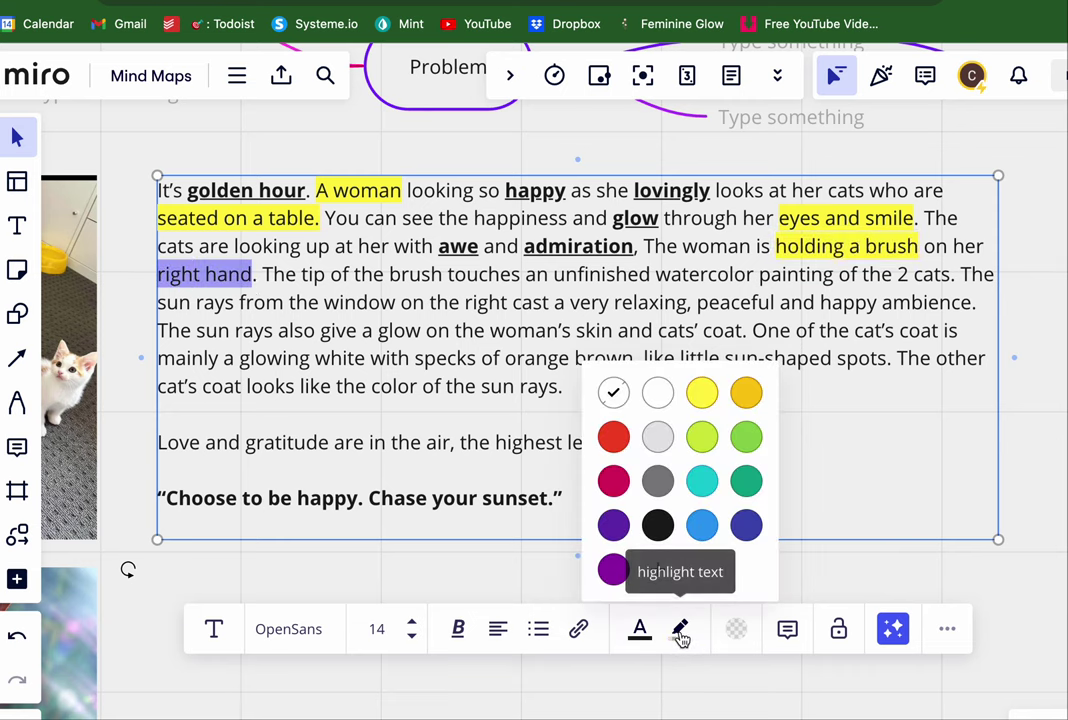
pyautogui.click(697, 391)
pyautogui.click(591, 347)
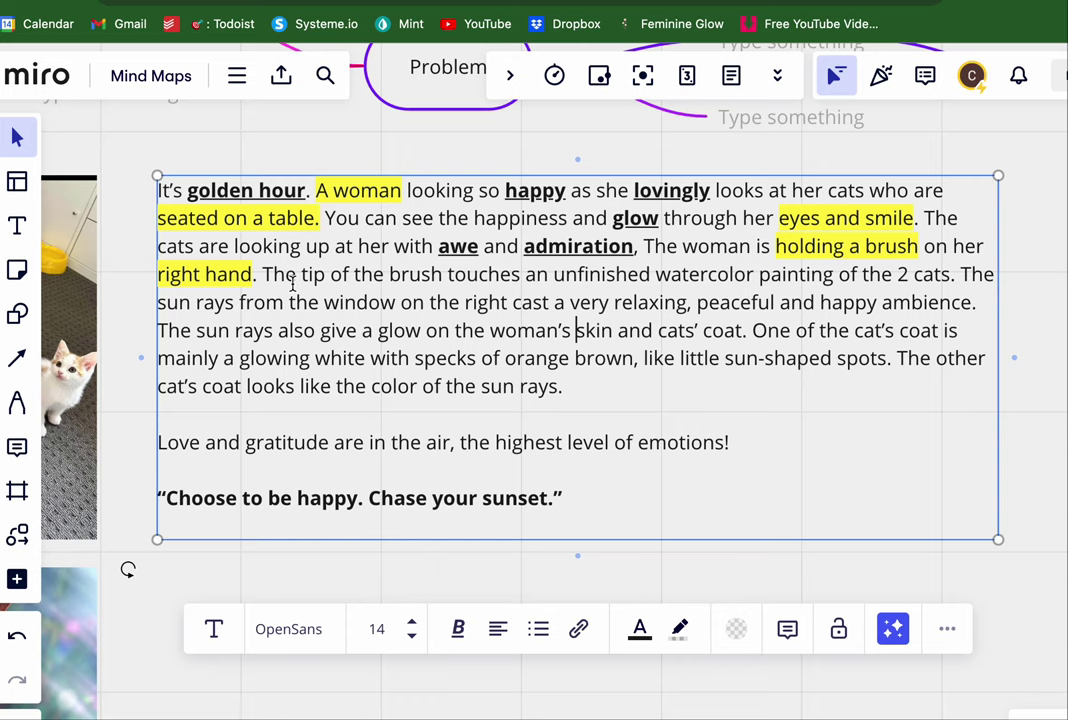
# Highlight the phrases "tip of the brush" and "unfinished watercolor painting" in light yellow
pyautogui.moveTo(299, 276)
pyautogui.mouseDown()
pyautogui.moveTo(465, 281)
pyautogui.moveTo(444, 281)
pyautogui.mouseUp()
pyautogui.click(681, 629)
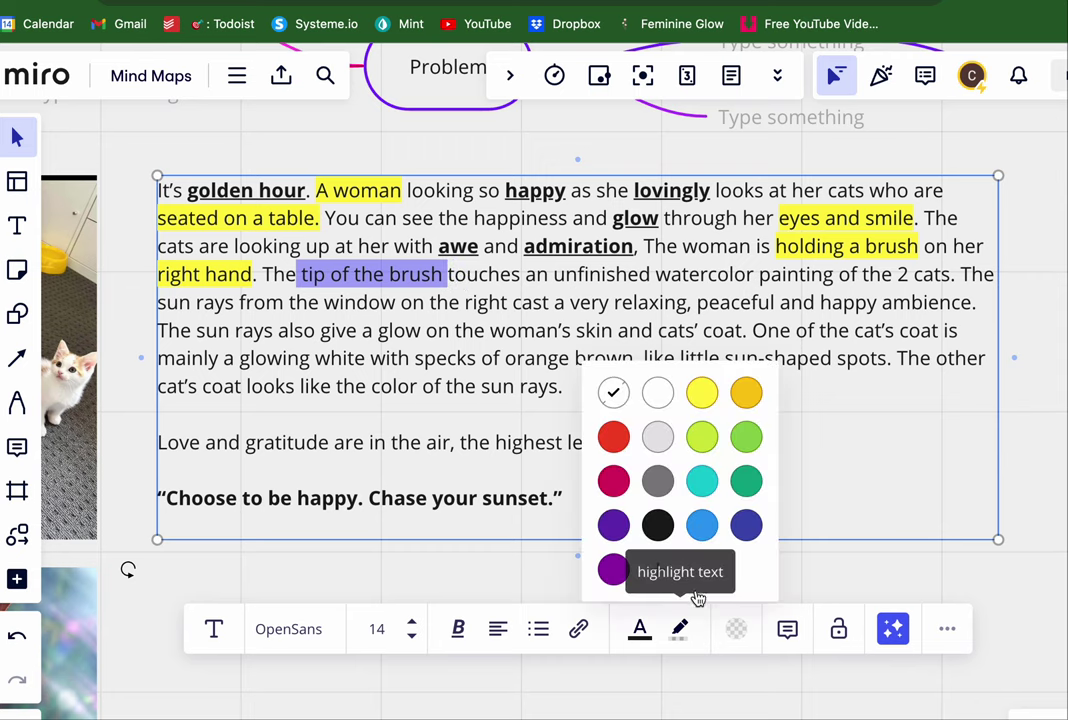
pyautogui.click(702, 395)
pyautogui.click(508, 289)
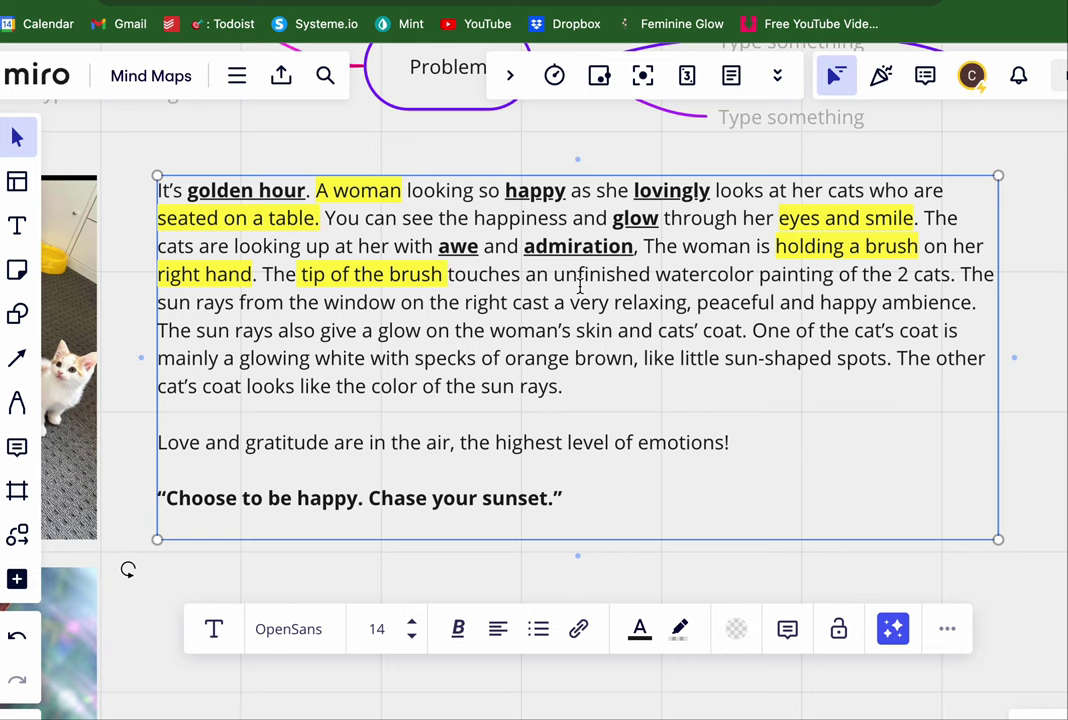
pyautogui.moveTo(554, 278); pyautogui.dragTo(833, 280)
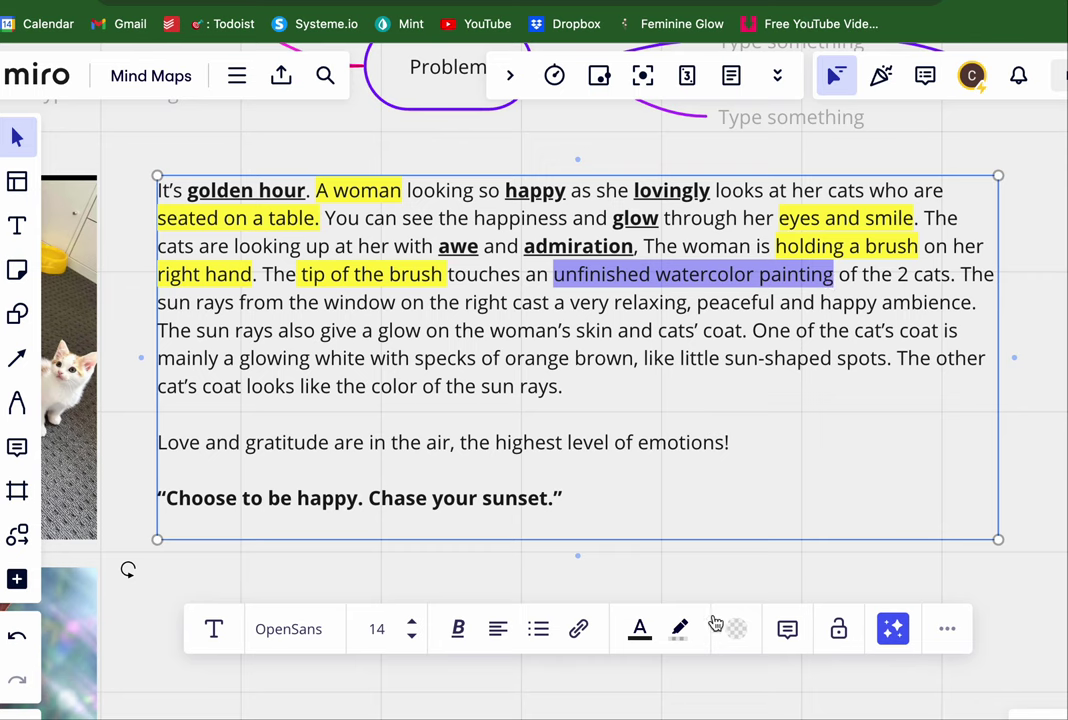
pyautogui.click(681, 629)
pyautogui.click(696, 395)
pyautogui.moveTo(235, 303); pyautogui.dragTo(158, 306)
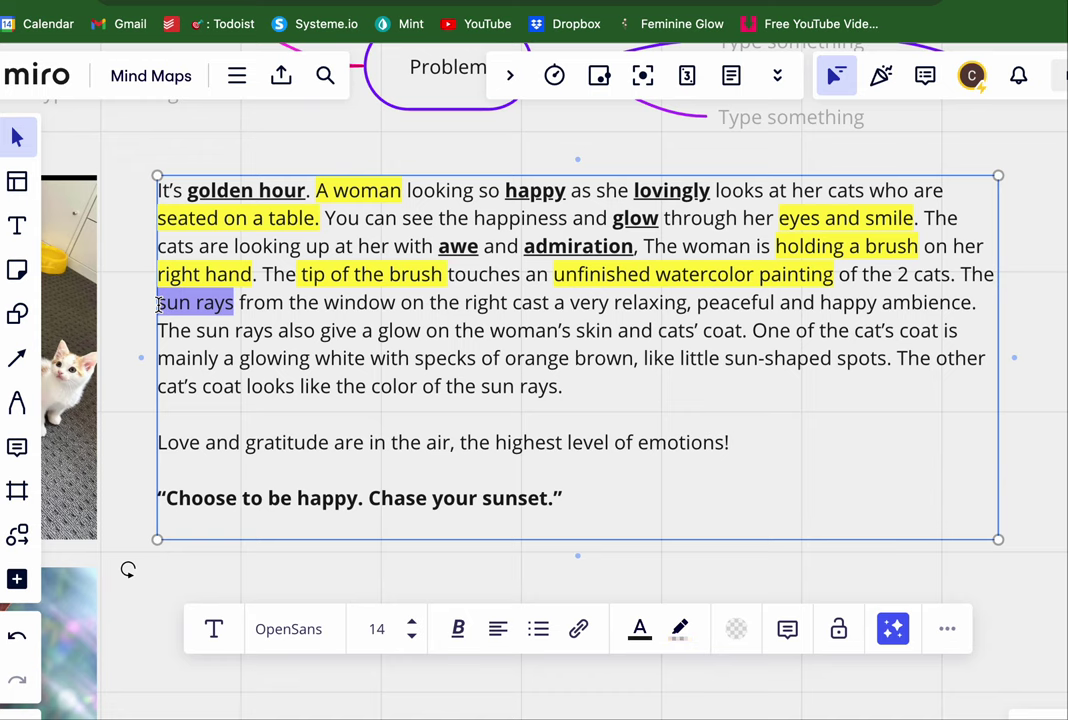
pyautogui.press('BackSpace')
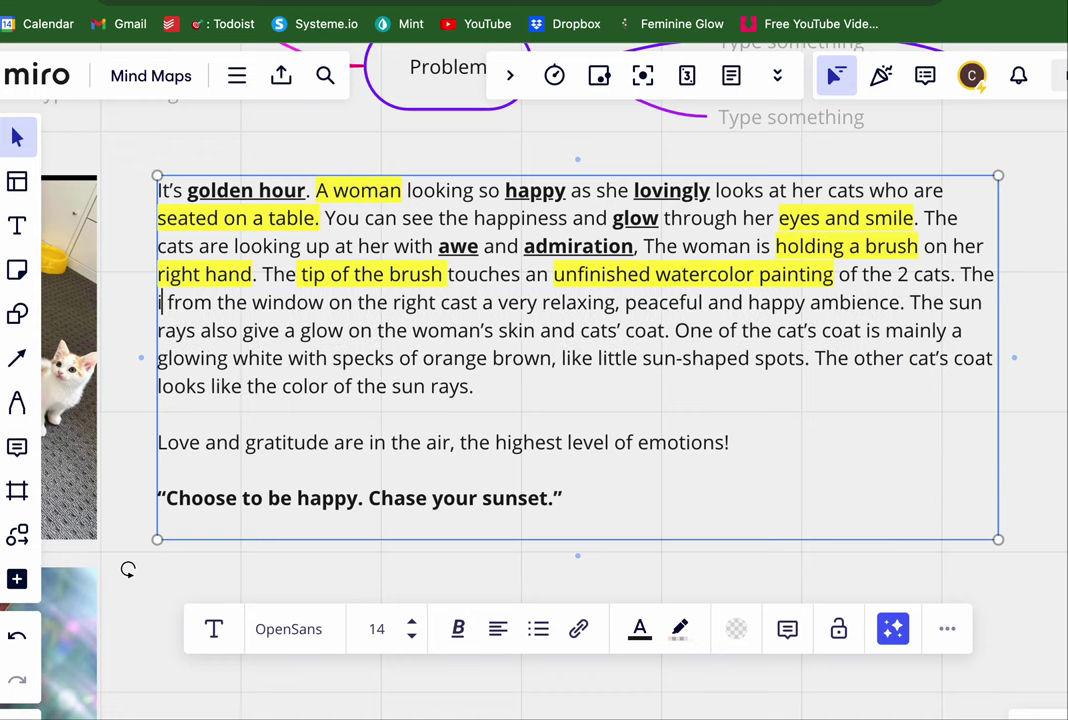
pyautogui.hotkey('ctrl', 'z')
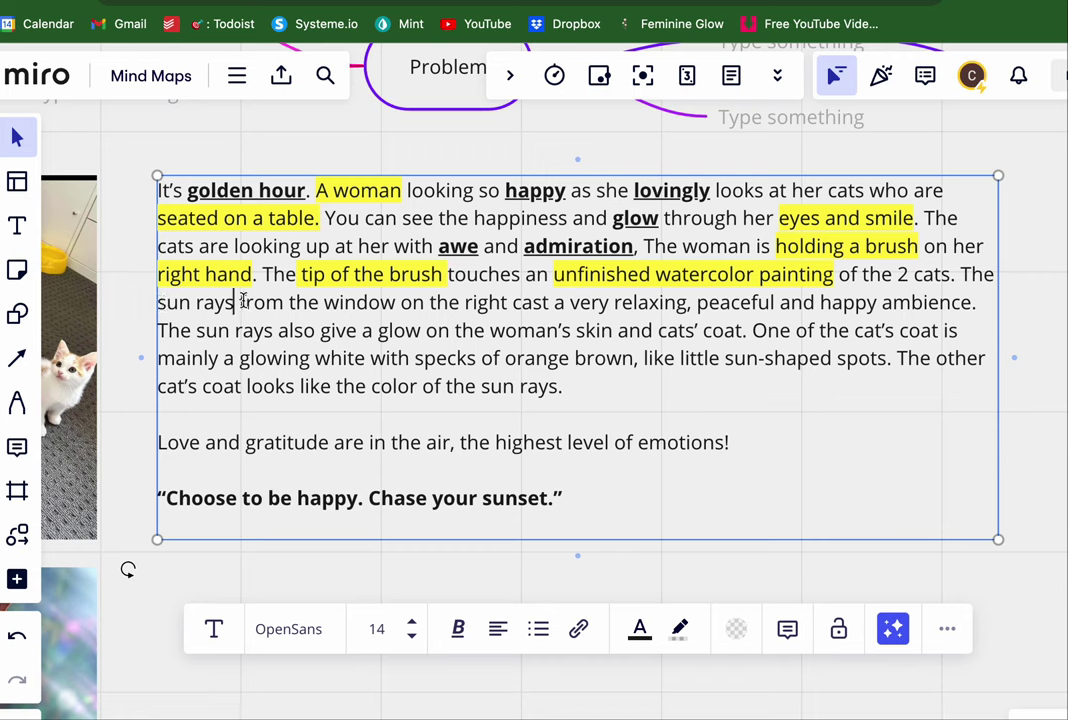
# Highlight the phrase "sun rays" and the word "window" in the description in light yellow
pyautogui.moveTo(229, 303); pyautogui.dragTo(153, 303)
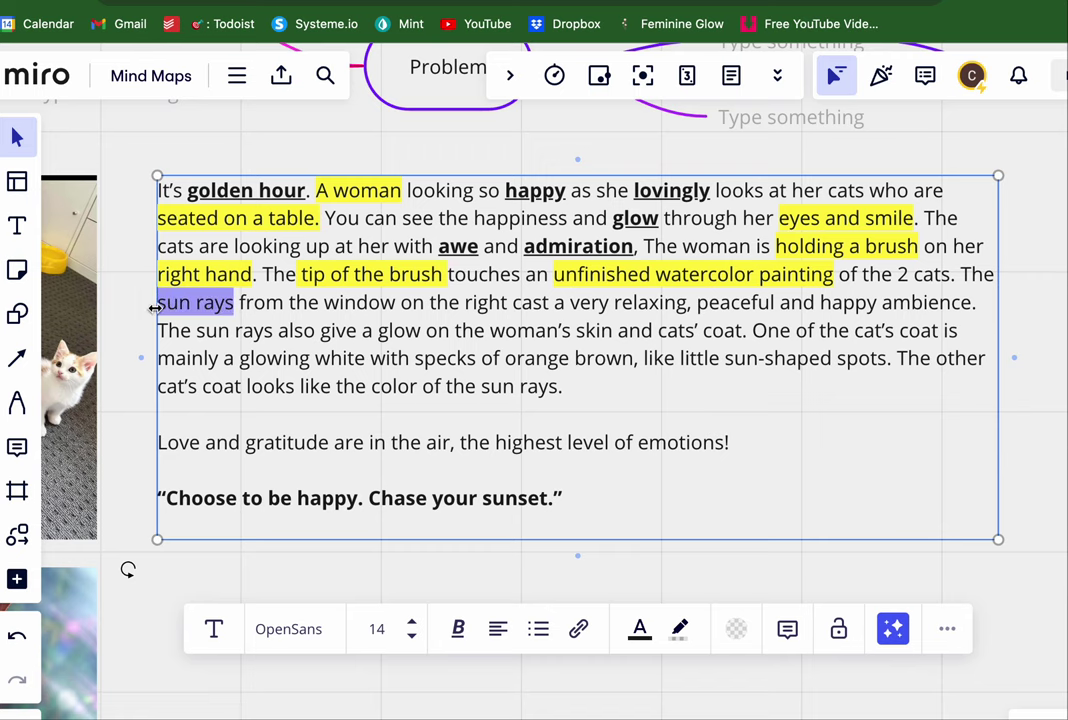
pyautogui.click(678, 632)
pyautogui.click(702, 395)
pyautogui.click(409, 357)
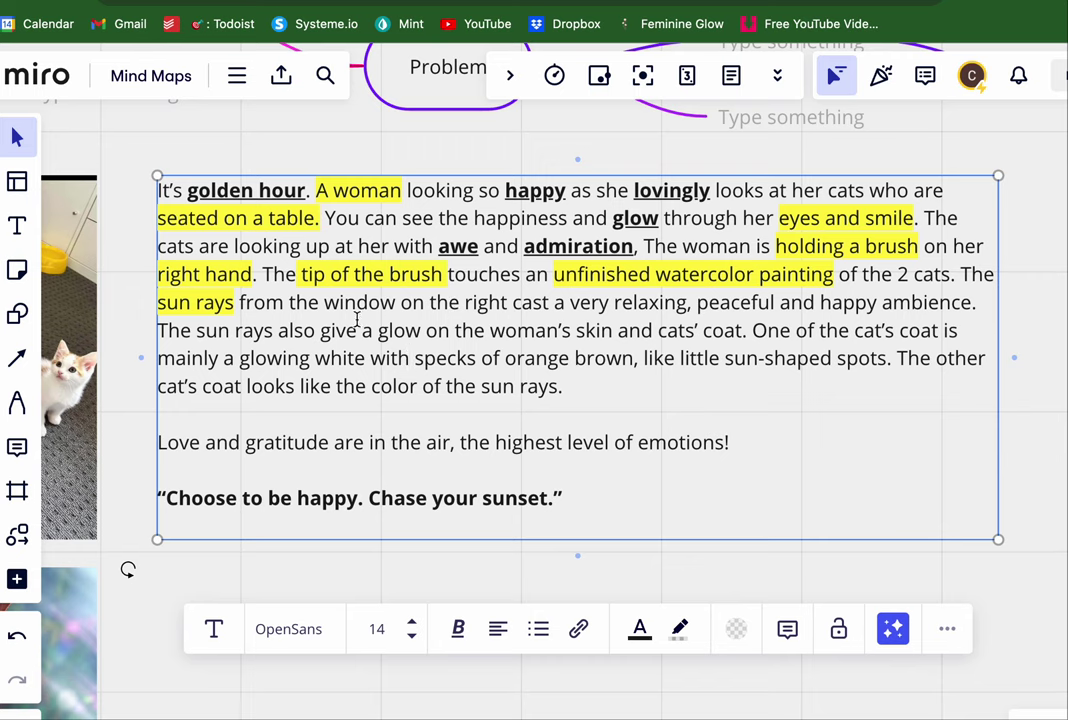
pyautogui.moveTo(325, 303); pyautogui.dragTo(395, 307)
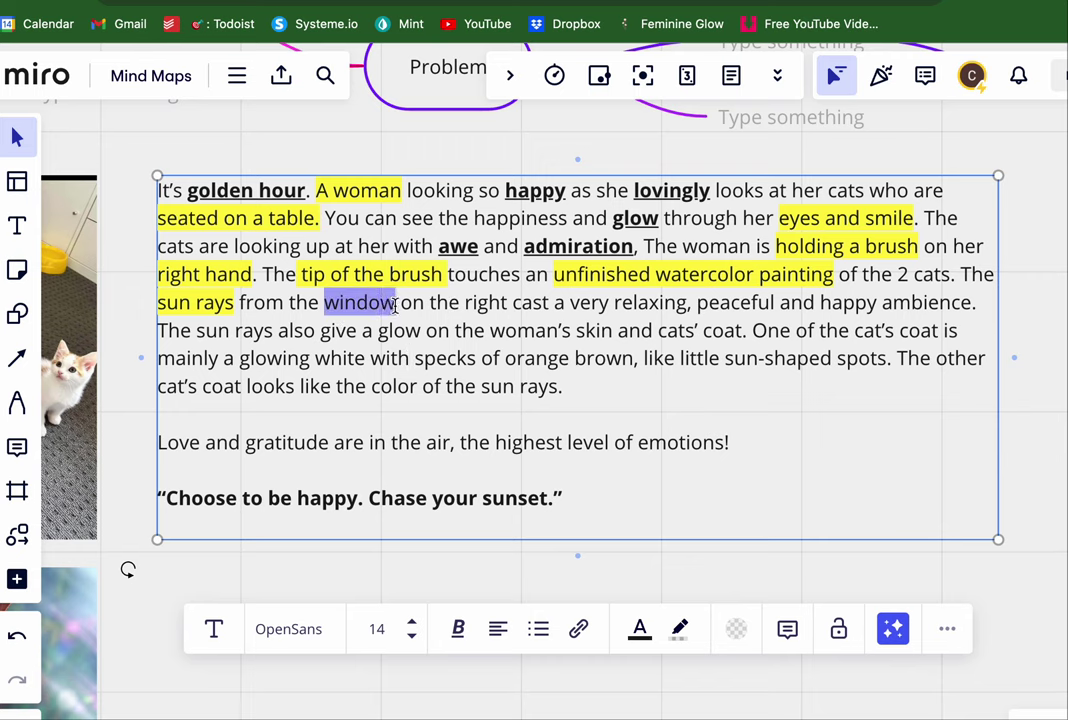
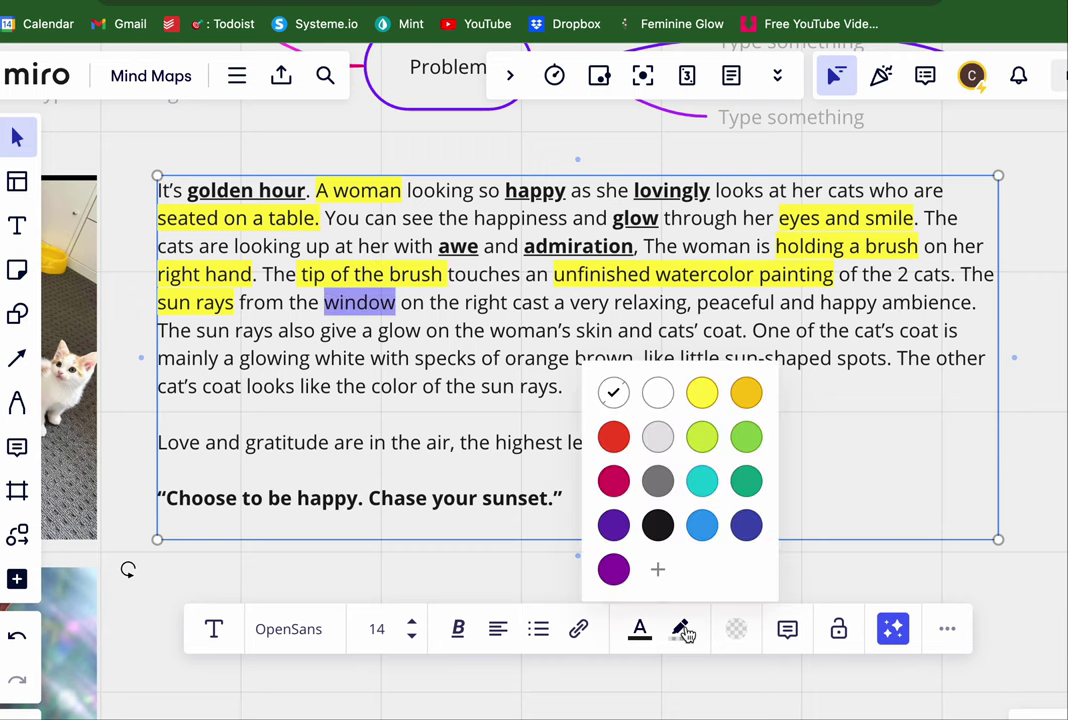
pyautogui.click(701, 389)
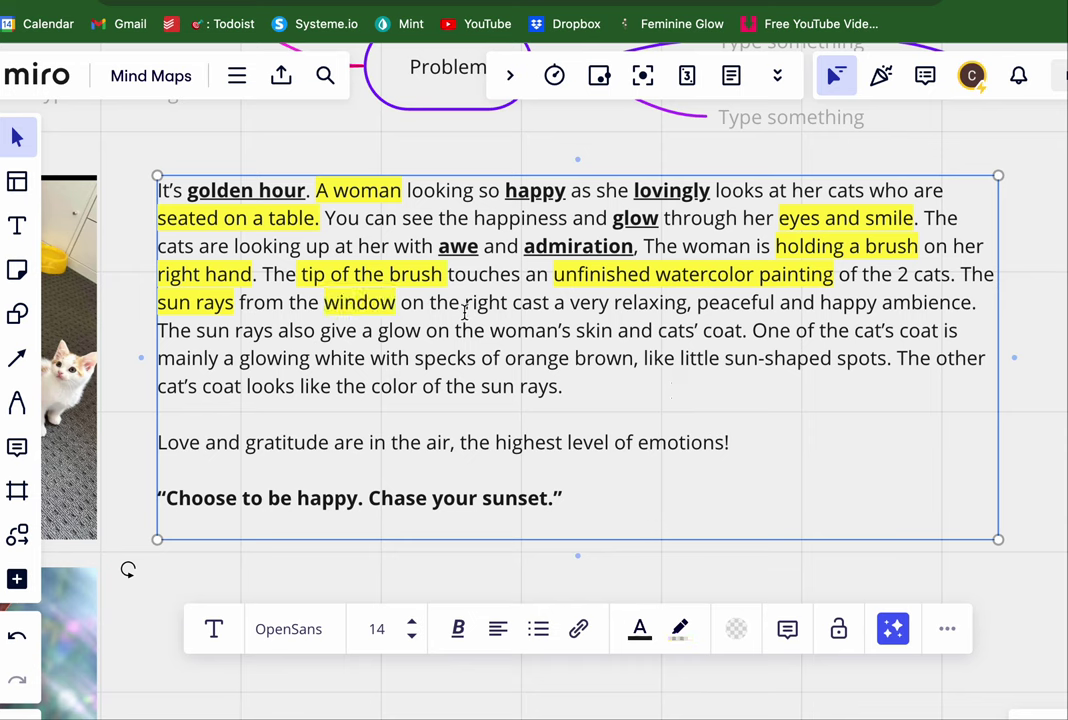
# Highlight the word "right" after "window on the" in light yellow
pyautogui.moveTo(466, 301); pyautogui.dragTo(510, 302)
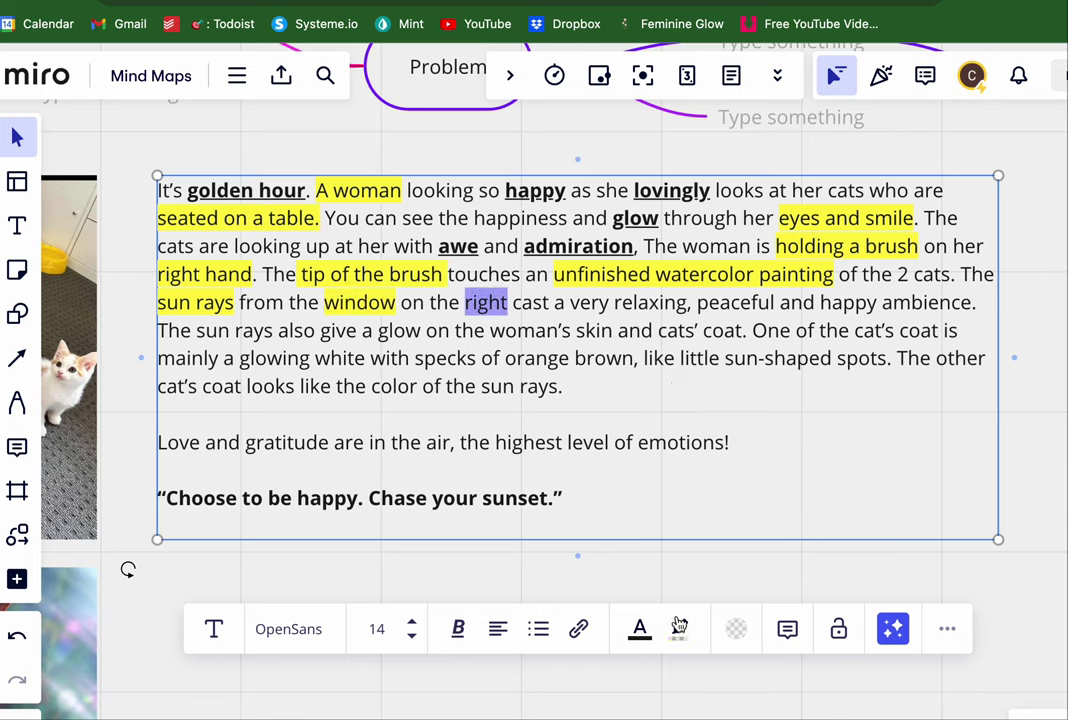
pyautogui.click(680, 628)
pyautogui.click(701, 391)
pyautogui.click(600, 305)
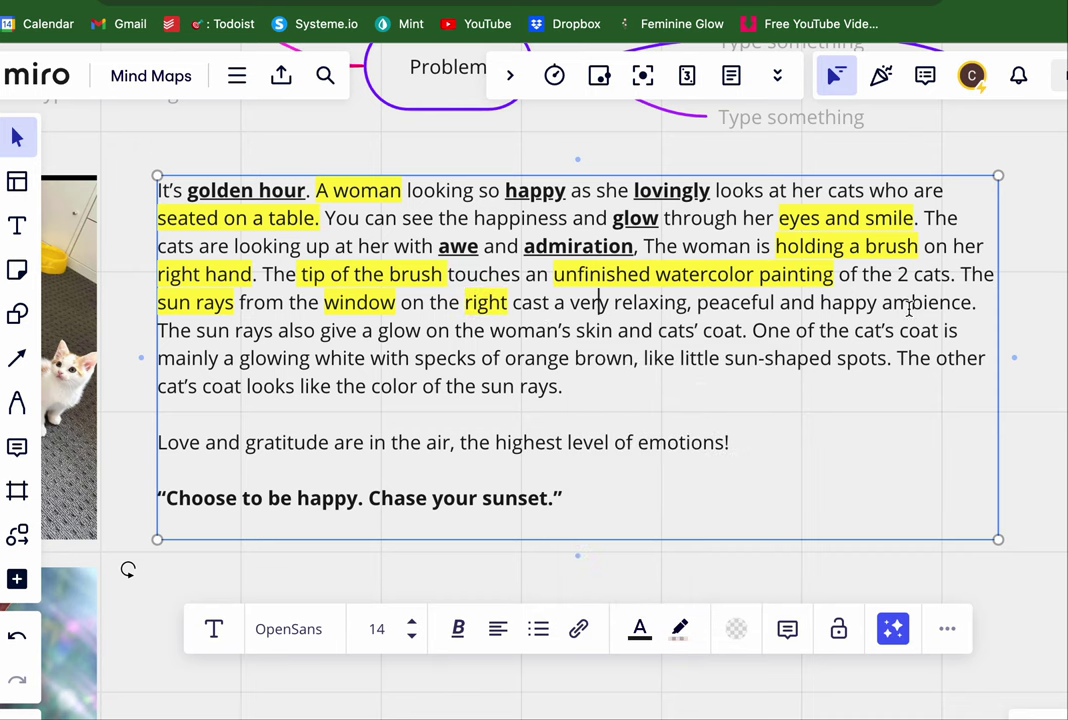
# Make the word "ambience" in the description bold and underlined
pyautogui.moveTo(971, 302); pyautogui.dragTo(882, 305)
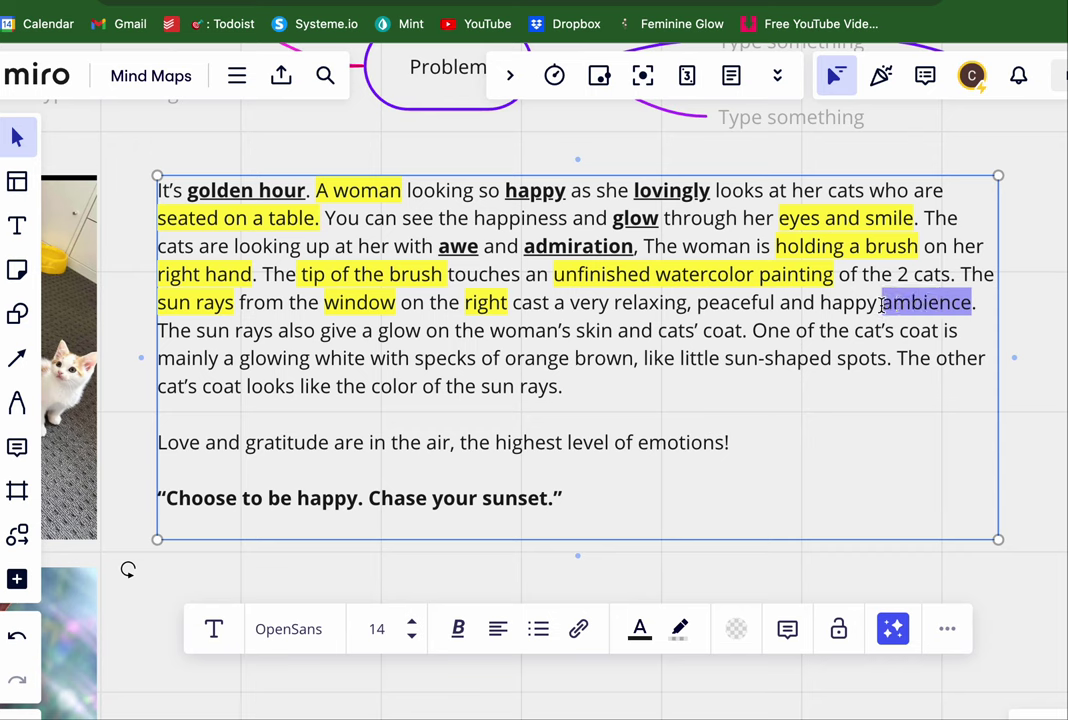
pyautogui.click(680, 628)
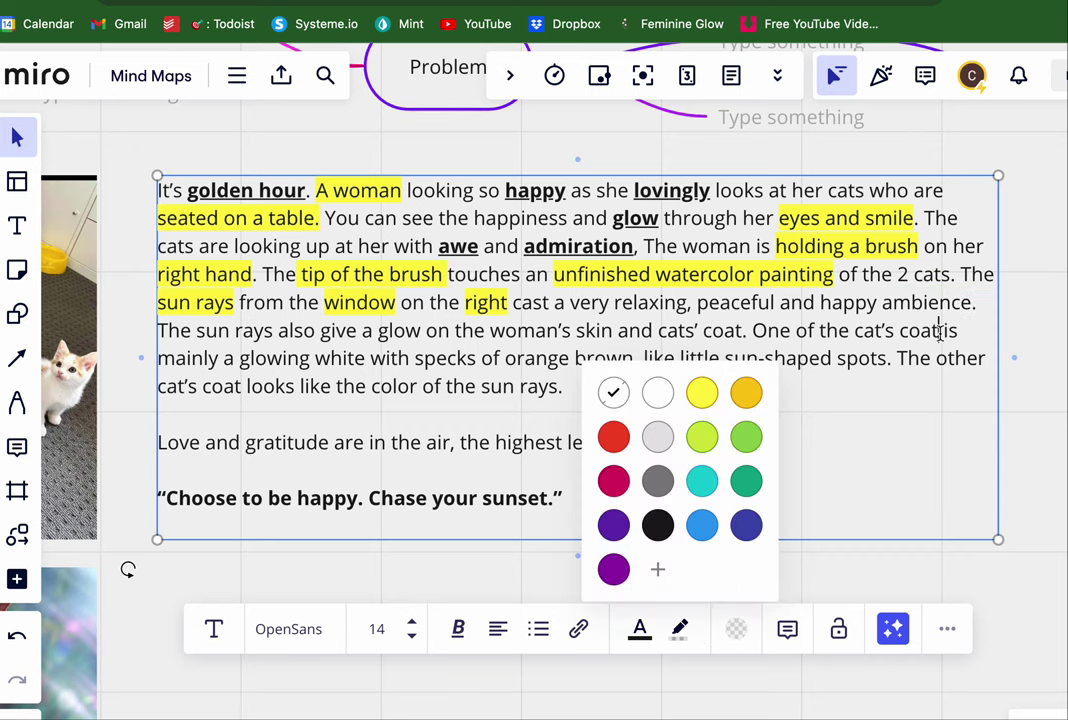
pyautogui.moveTo(970, 303); pyautogui.dragTo(884, 303)
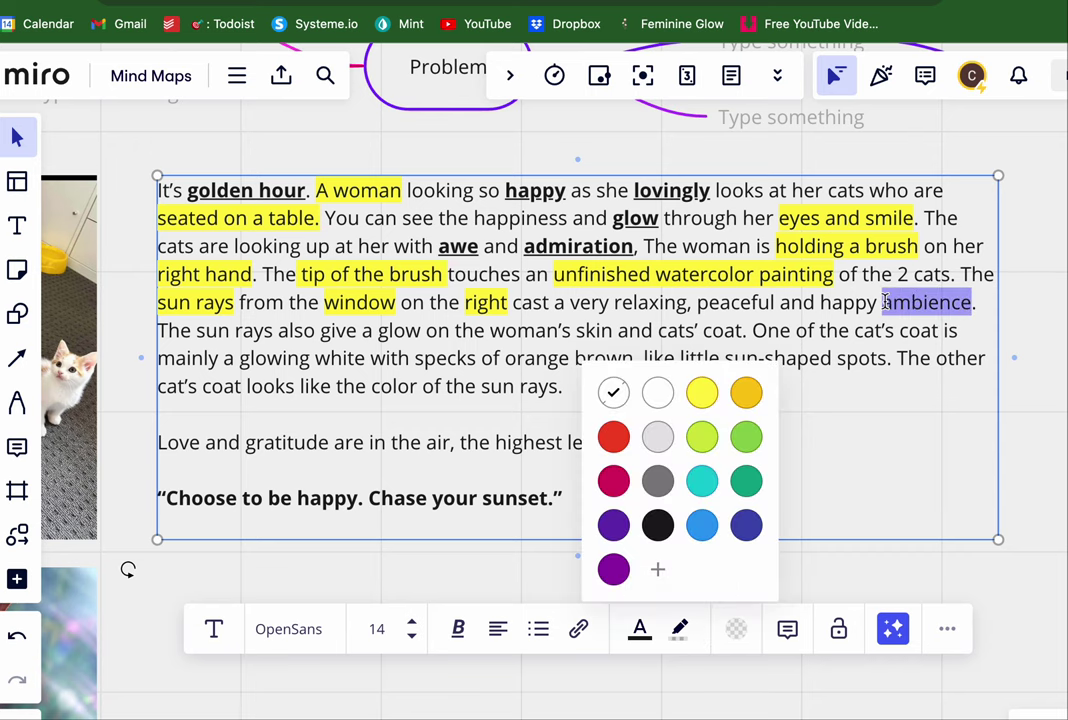
pyautogui.hotkey('ctrl', 'b')
pyautogui.hotkey('ctrl', 'u')
pyautogui.hotkey('ctrl', 'i')
pyautogui.hotkey('ctrl', 'i')
# Make "peaceful" and "very relaxing" in the description bold and underlined
pyautogui.moveTo(773, 303); pyautogui.dragTo(701, 307)
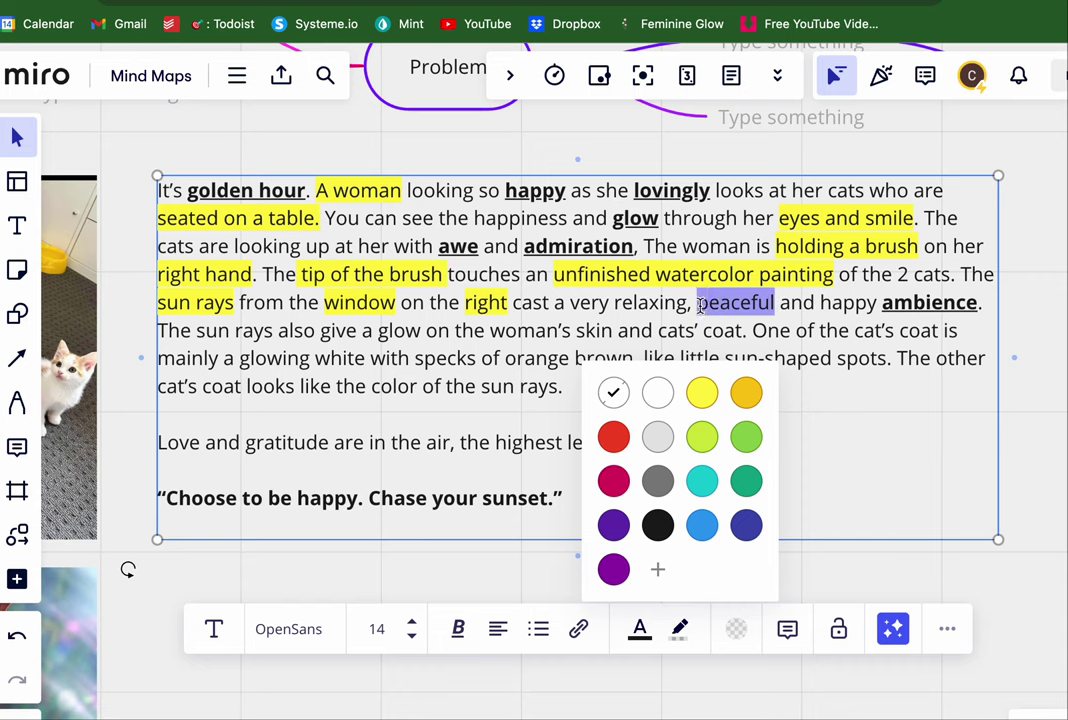
pyautogui.hotkey('ctrl', 'b')
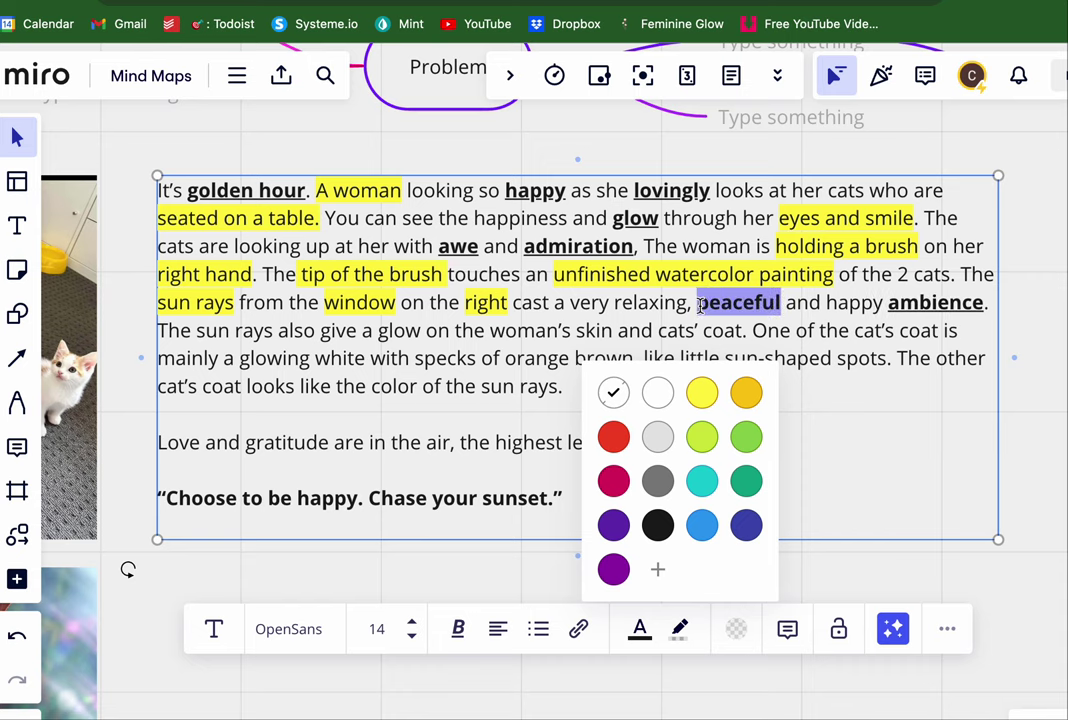
pyautogui.click(626, 285)
pyautogui.moveTo(690, 304); pyautogui.dragTo(576, 312)
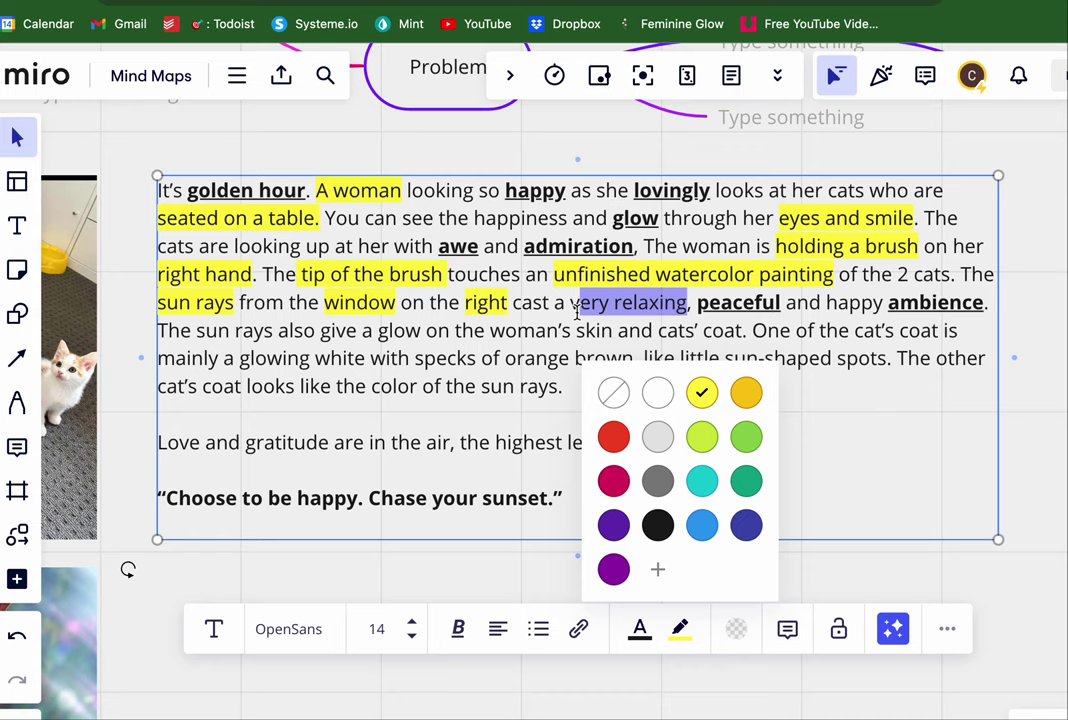
pyautogui.moveTo(576, 312); pyautogui.dragTo(572, 312)
pyautogui.press('super+b')
pyautogui.press('super+u')
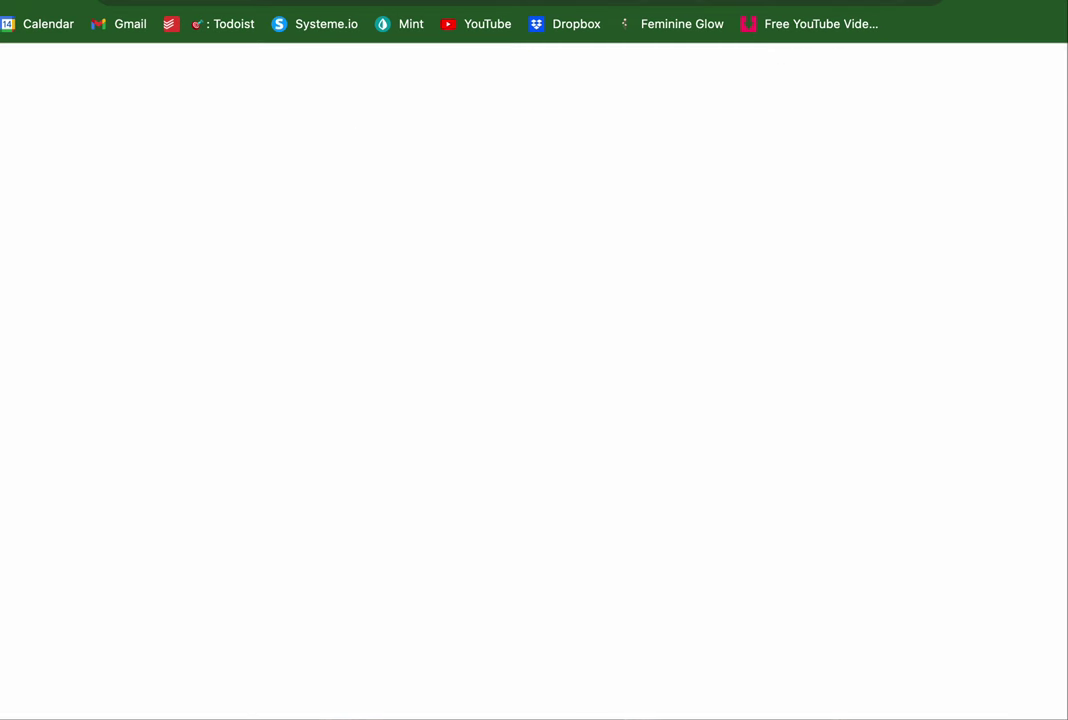
# Switch to Pinterest and search the saved pins for "golden cat fur light"
pyautogui.click(505, 64)
pyautogui.press('super+a')
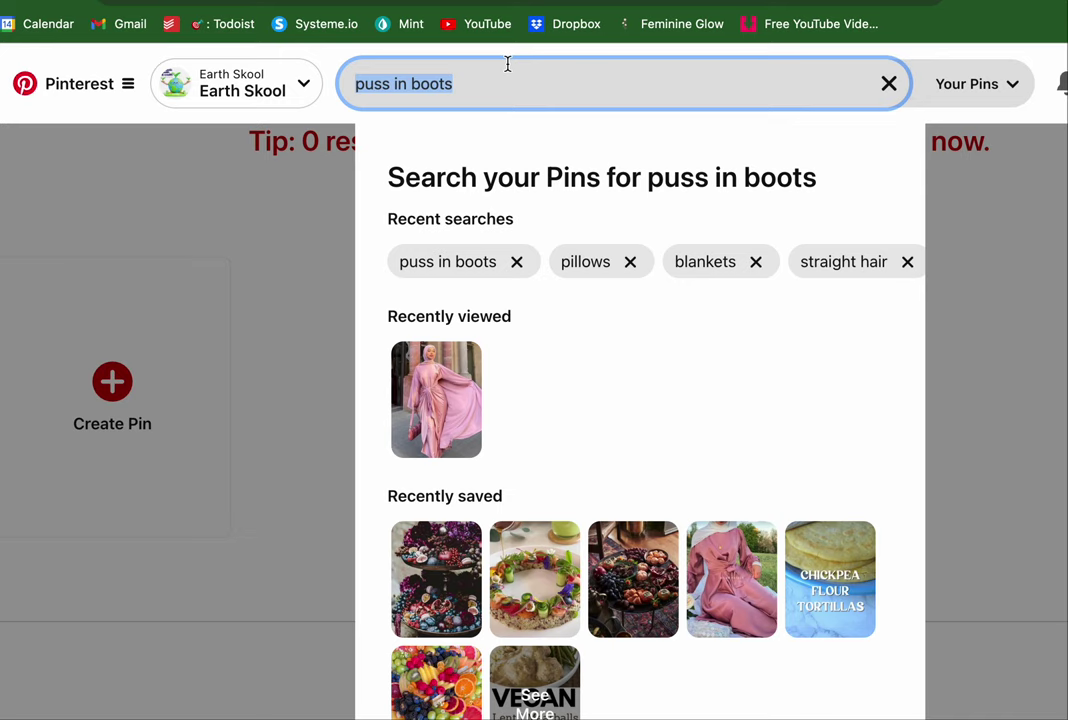
pyautogui.write('golde')
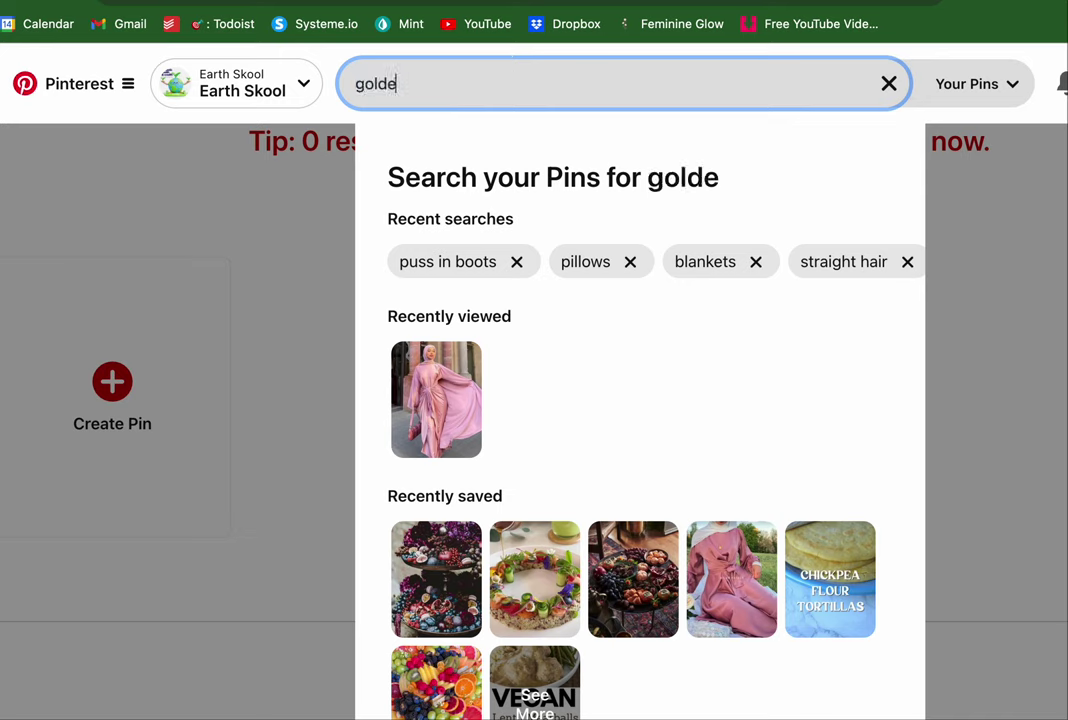
pyautogui.write('n cat fur light')
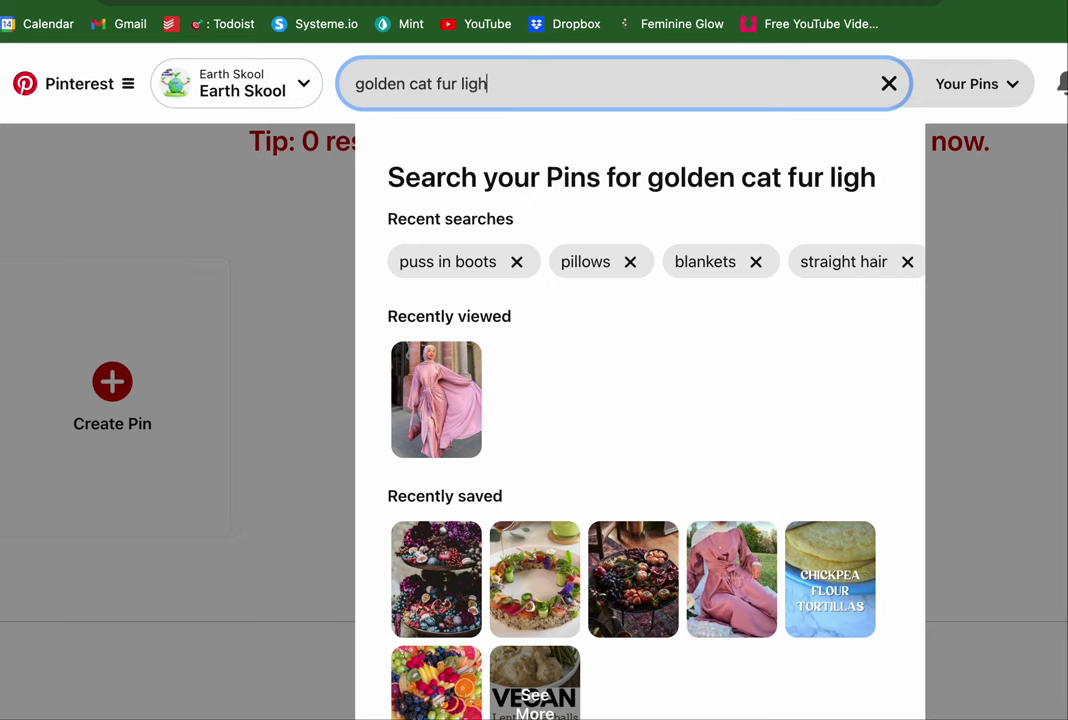
pyautogui.press('Return')
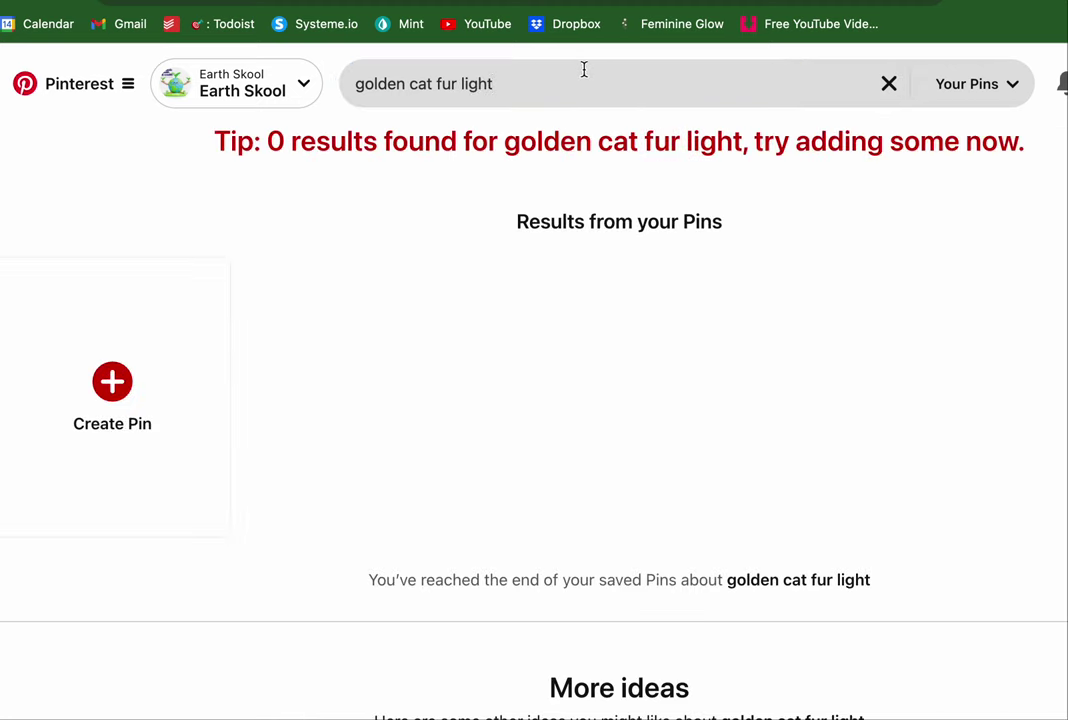
# Widen the "golden cat fur light" search from the account's own pins to All Pins
pyautogui.click(549, 92)
pyautogui.click(321, 219)
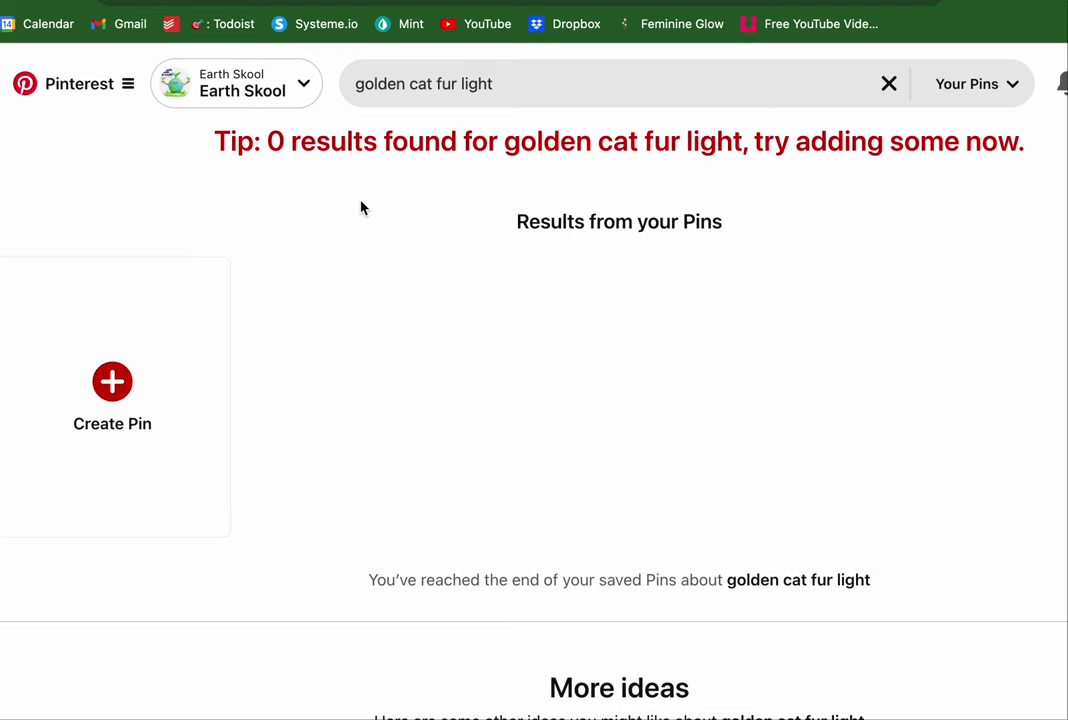
pyautogui.click(997, 88)
pyautogui.click(938, 182)
pyautogui.click(982, 98)
pyautogui.click(973, 138)
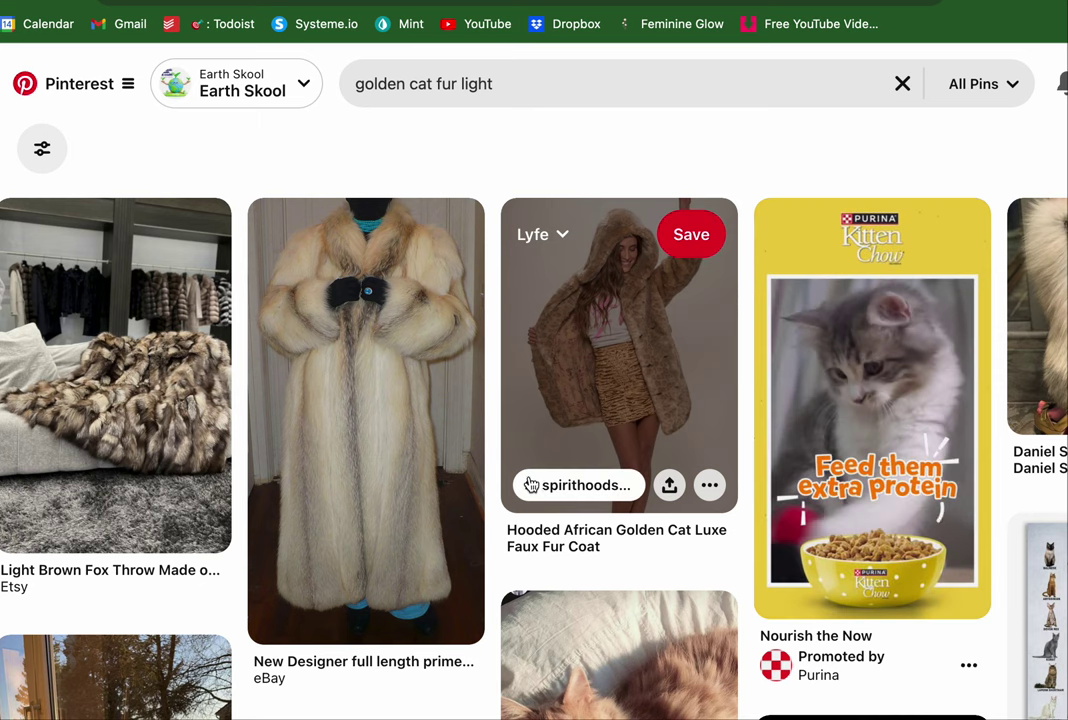
# View the "cats aesthetic" pin of two cats by a window and return to the search results
pyautogui.scroll(-3, 529, 477)
pyautogui.scroll(-5, 529, 477)
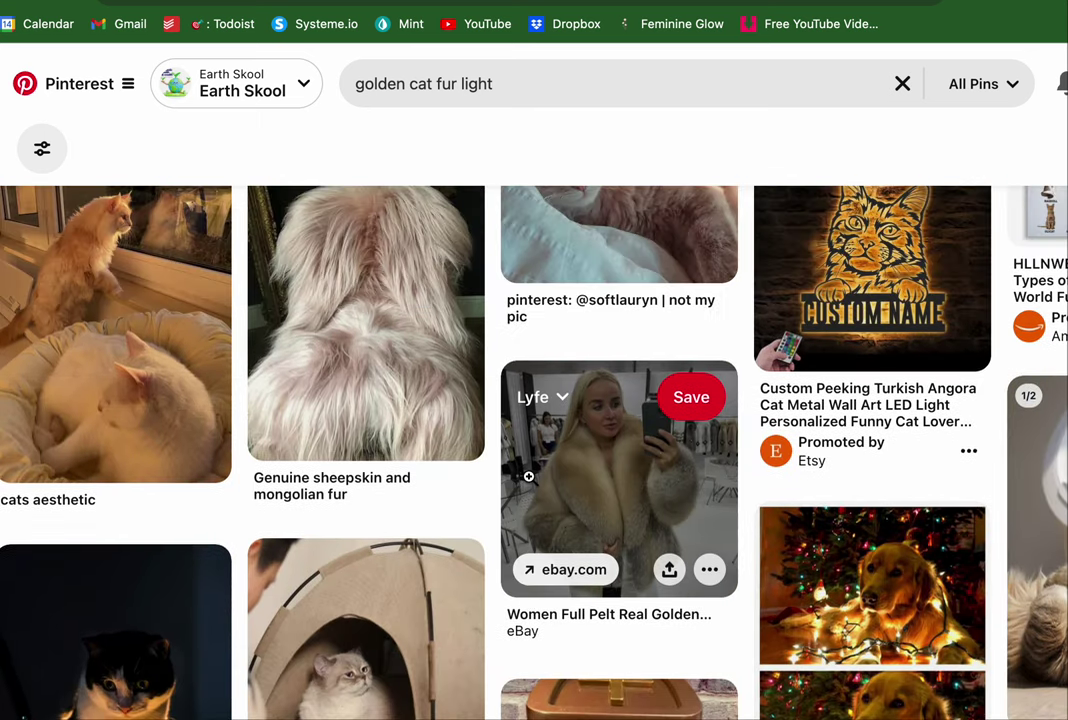
pyautogui.scroll(2, 529, 476)
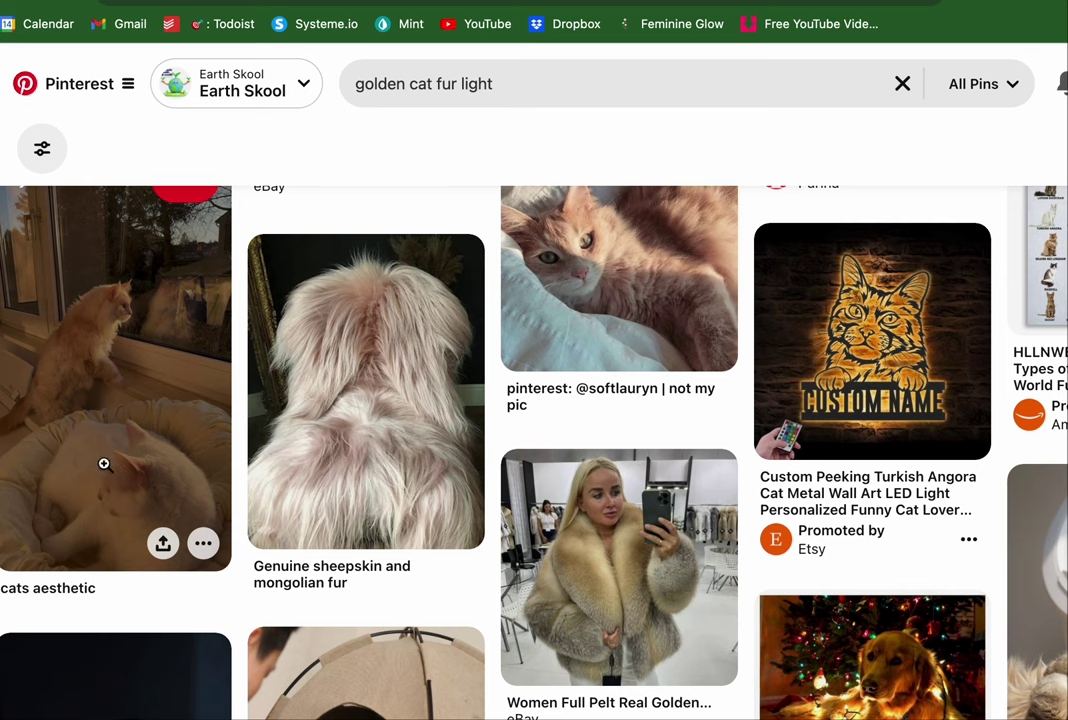
pyautogui.click(143, 374)
pyautogui.scroll(-1, 431, 503)
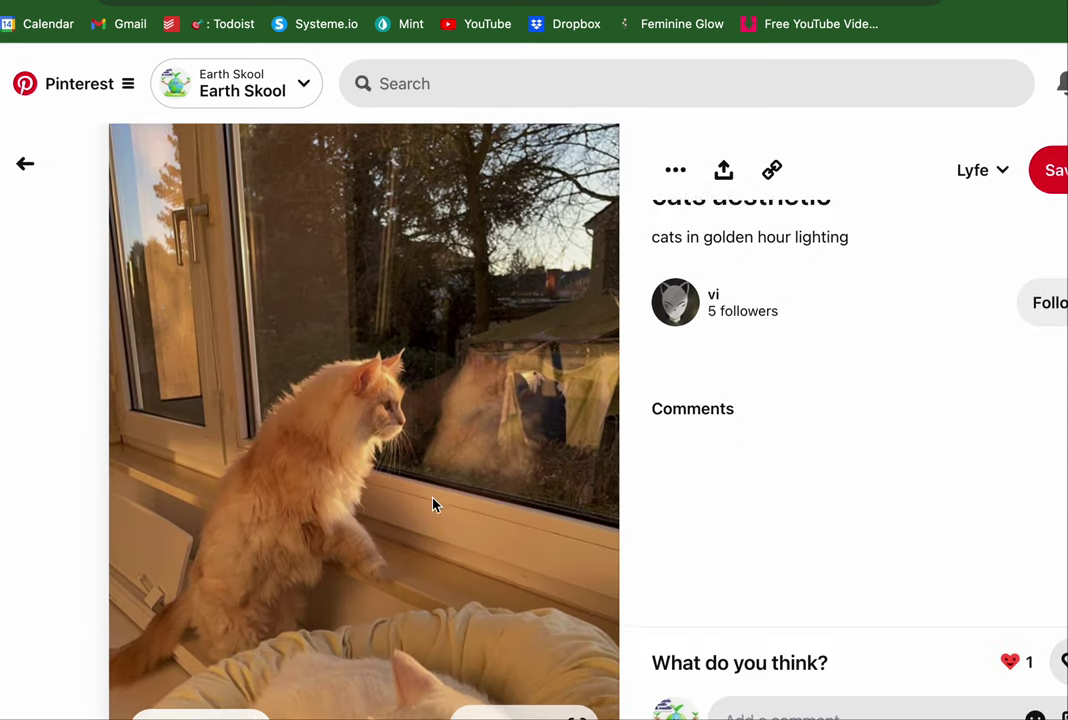
pyautogui.scroll(1, 433, 504)
pyautogui.click(40, 168)
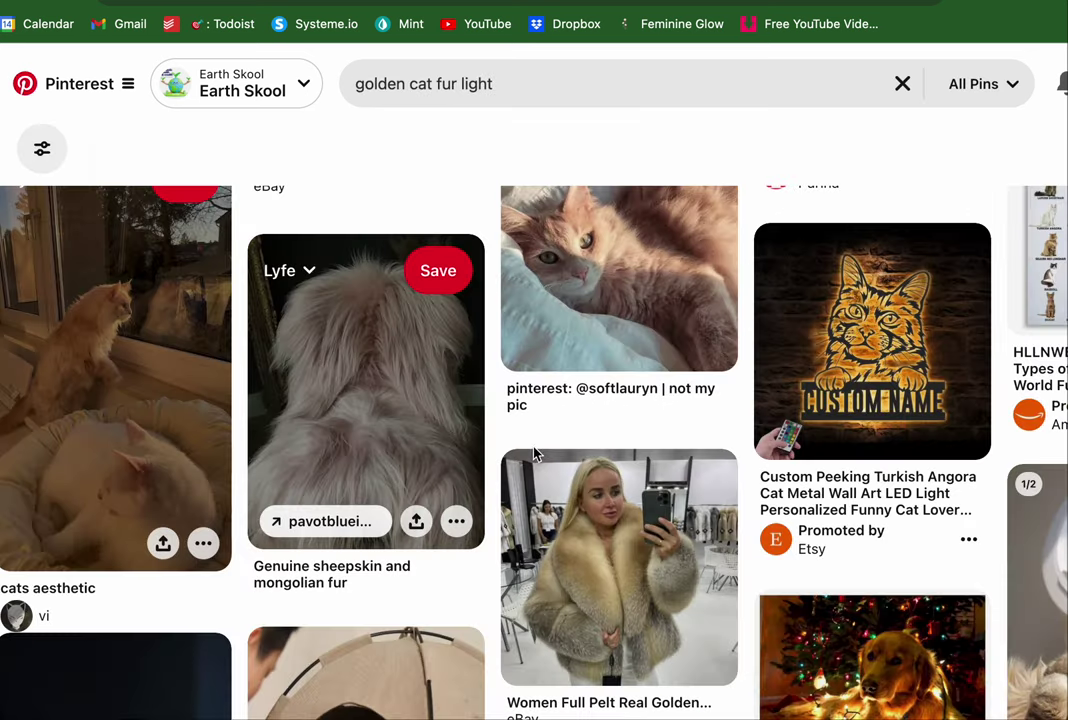
# View the Etsy listing for the Husky Orange faux fur rug and return to the search results
pyautogui.scroll(-9, 530, 455)
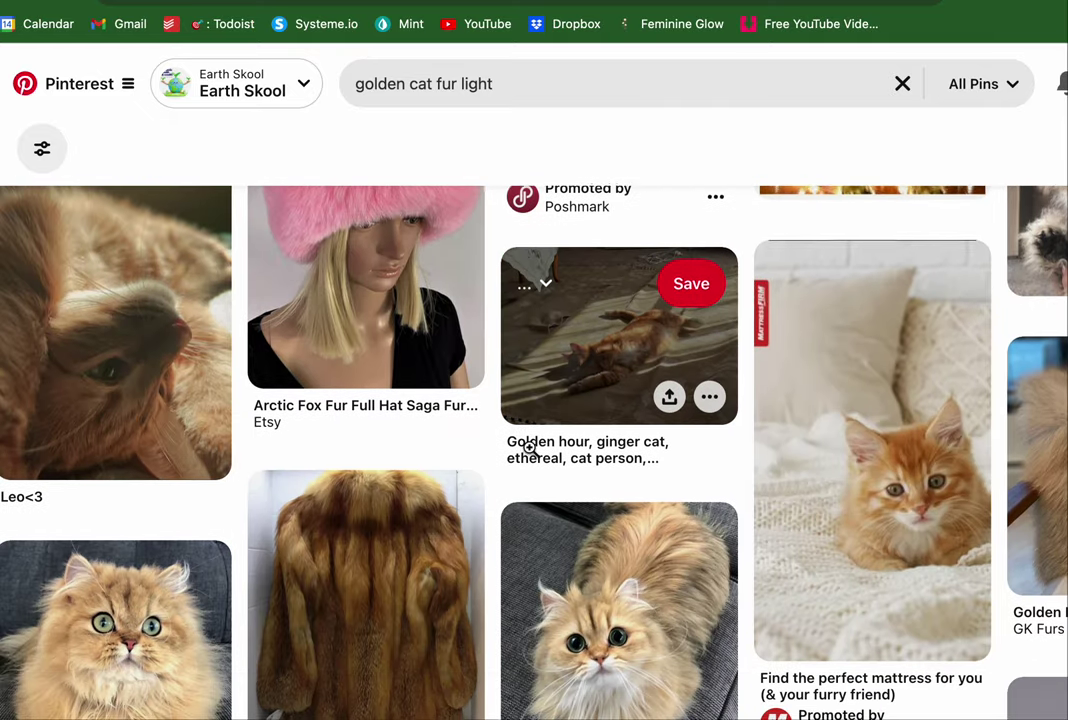
pyautogui.scroll(-12, 529, 448)
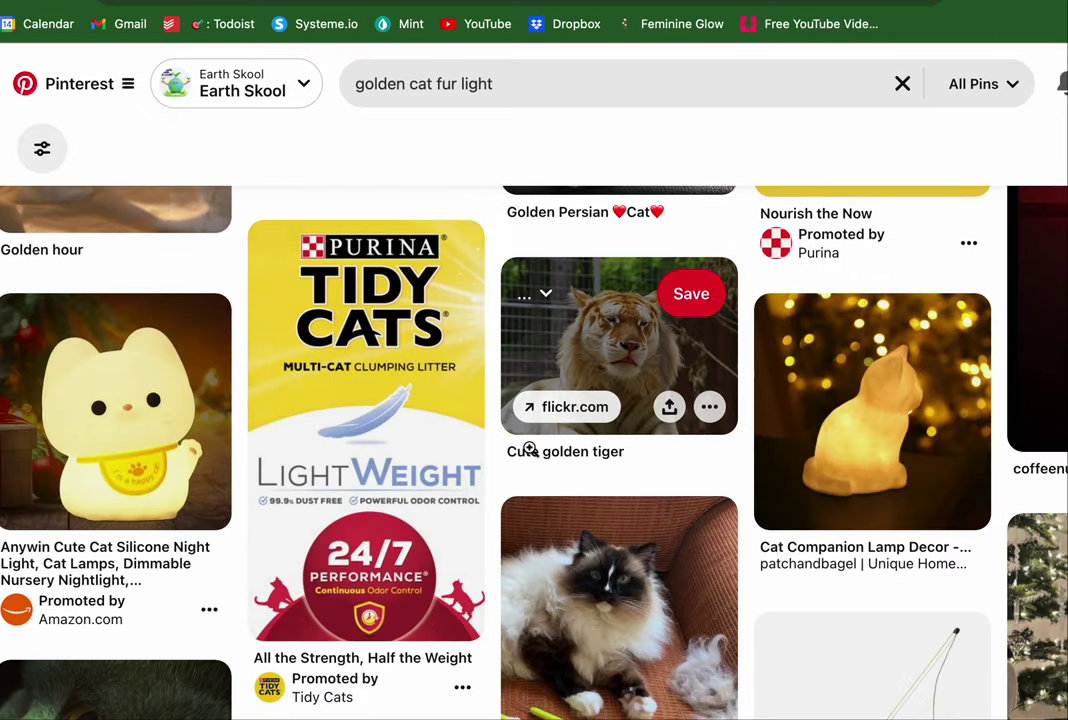
pyautogui.scroll(-4, 529, 448)
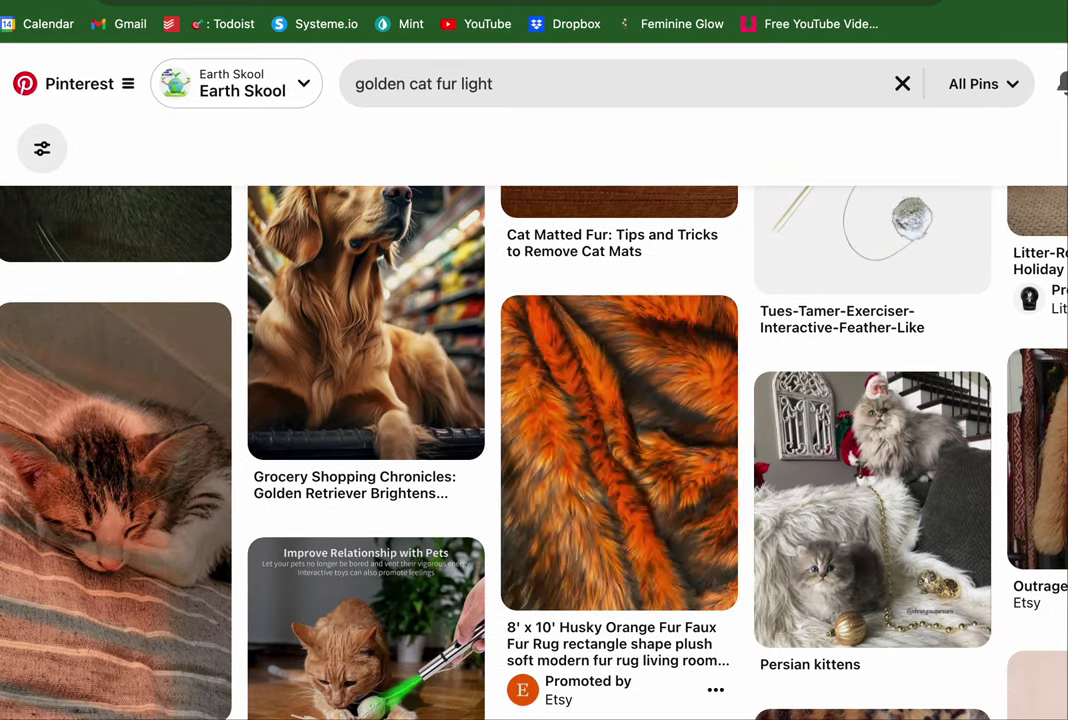
pyautogui.click(583, 495)
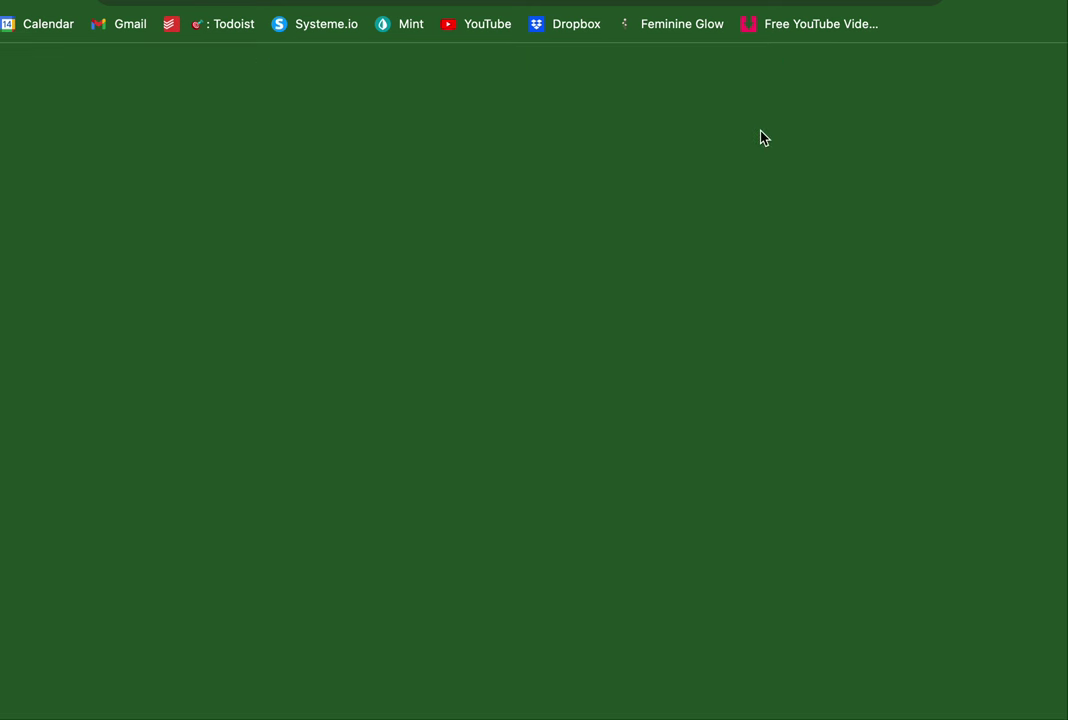
pyautogui.scroll(-4, 650, 290)
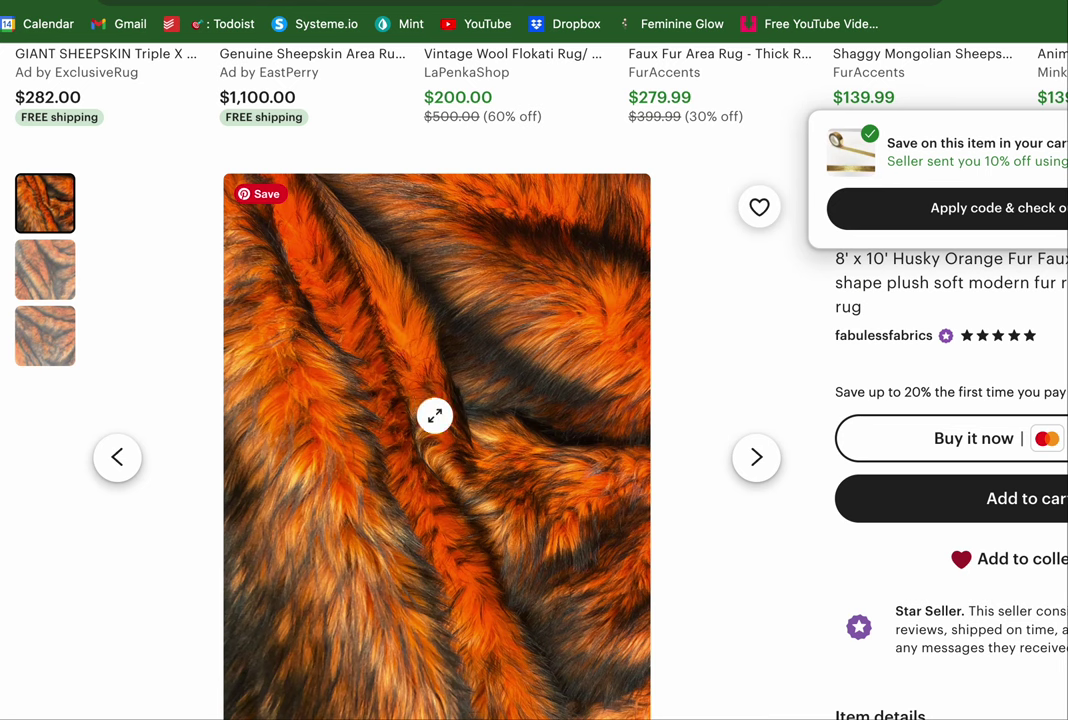
pyautogui.press('super+bracketleft')
# Return to the "golden cat fur light" results and open the pin of sunlit cats standing in a doorway
pyautogui.scroll(-10, 565, 462)
pyautogui.scroll(-10, 565, 462)
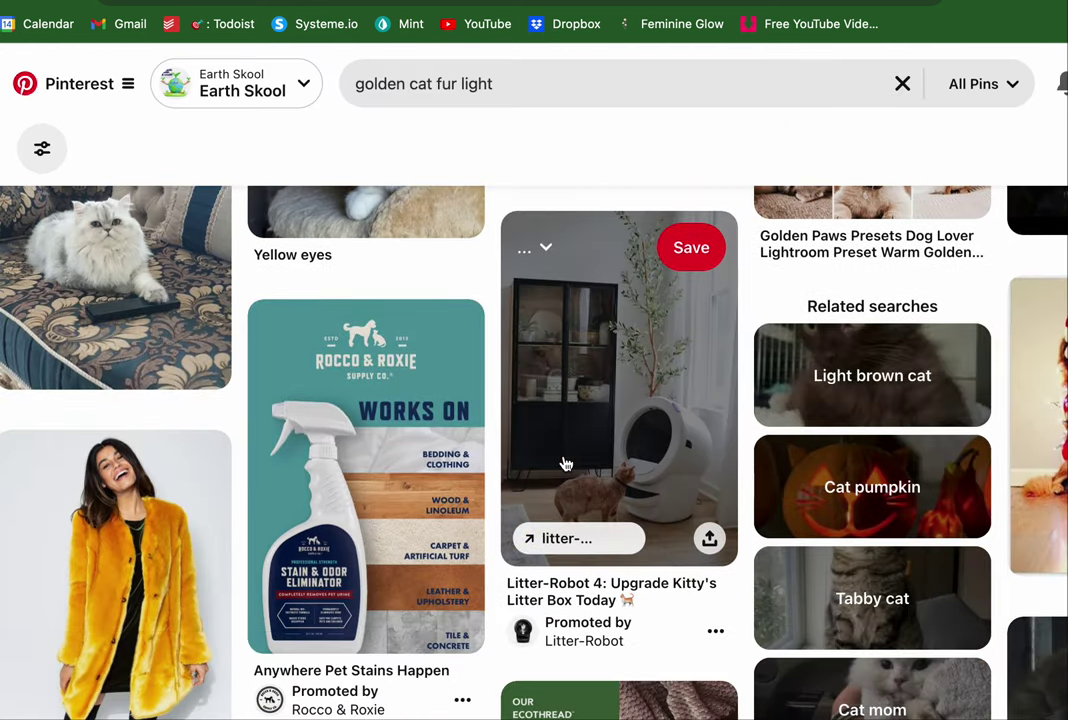
pyautogui.scroll(-10, 563, 456)
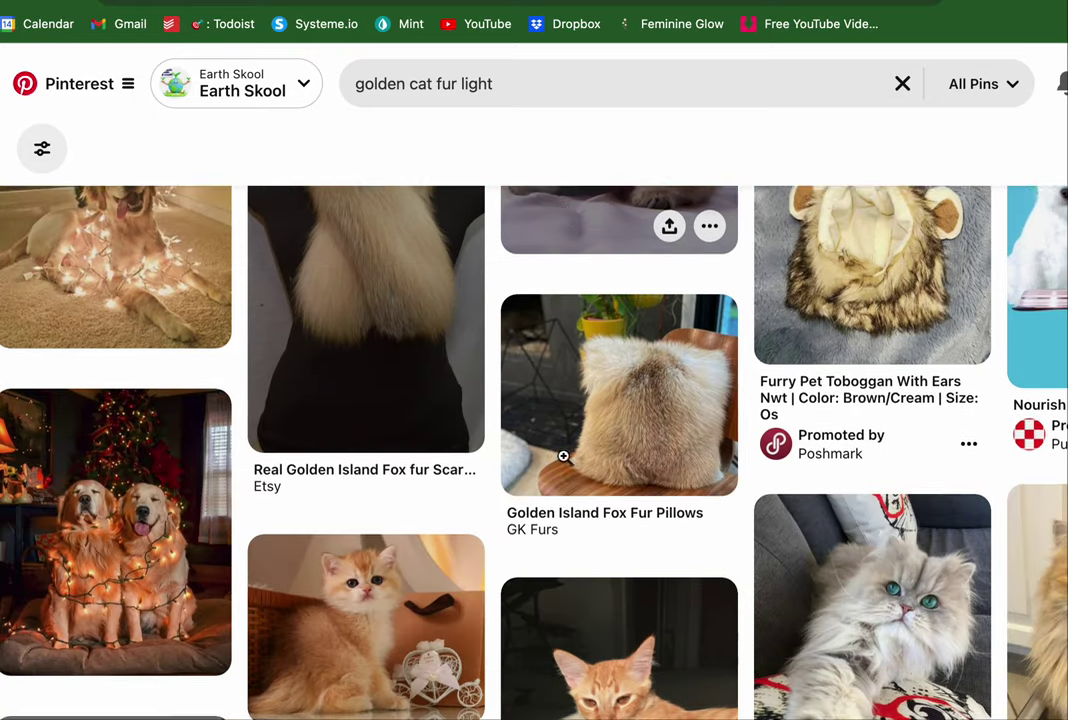
pyautogui.scroll(-3, 565, 462)
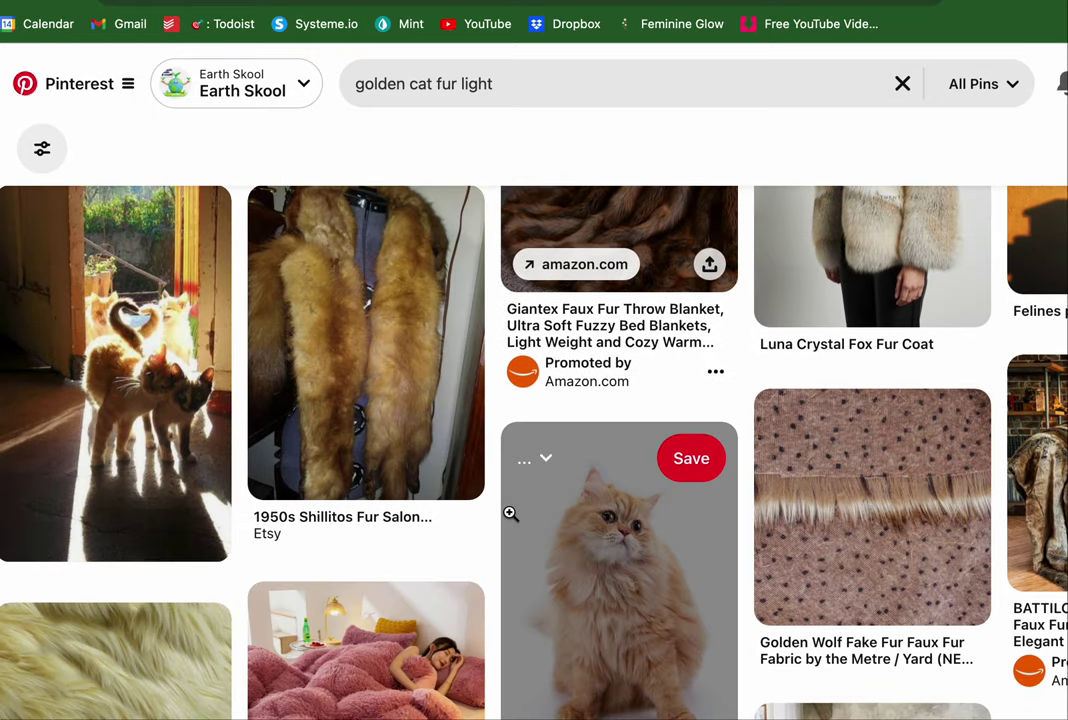
pyautogui.scroll(2, 508, 513)
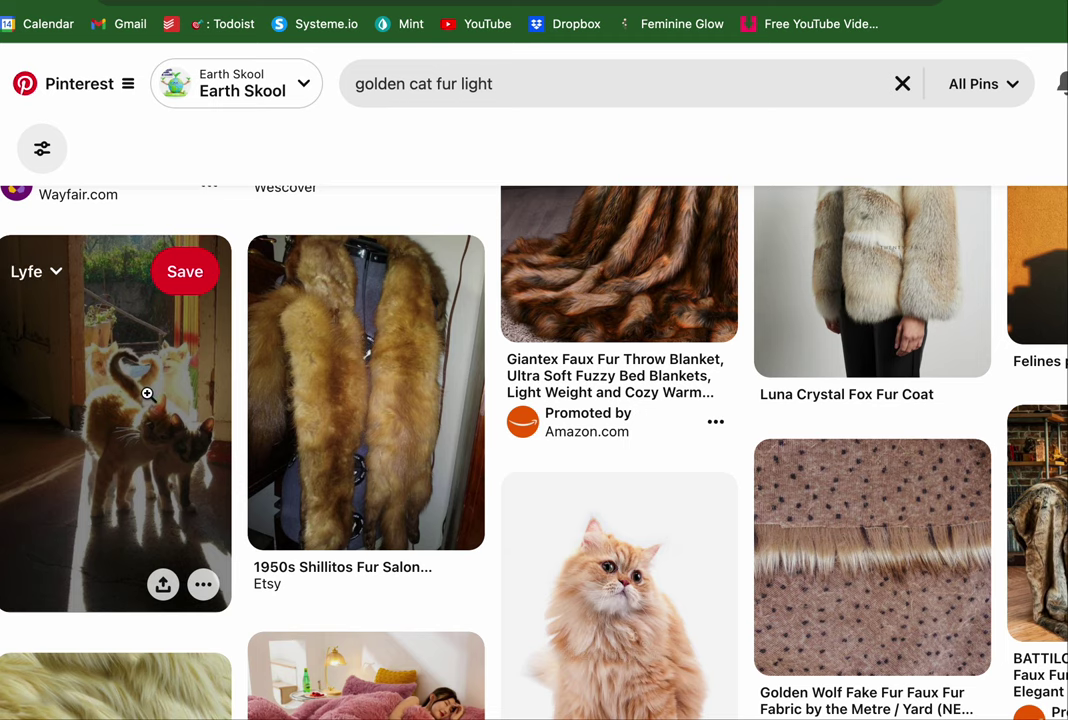
pyautogui.click(150, 396)
pyautogui.scroll(-1, 398, 455)
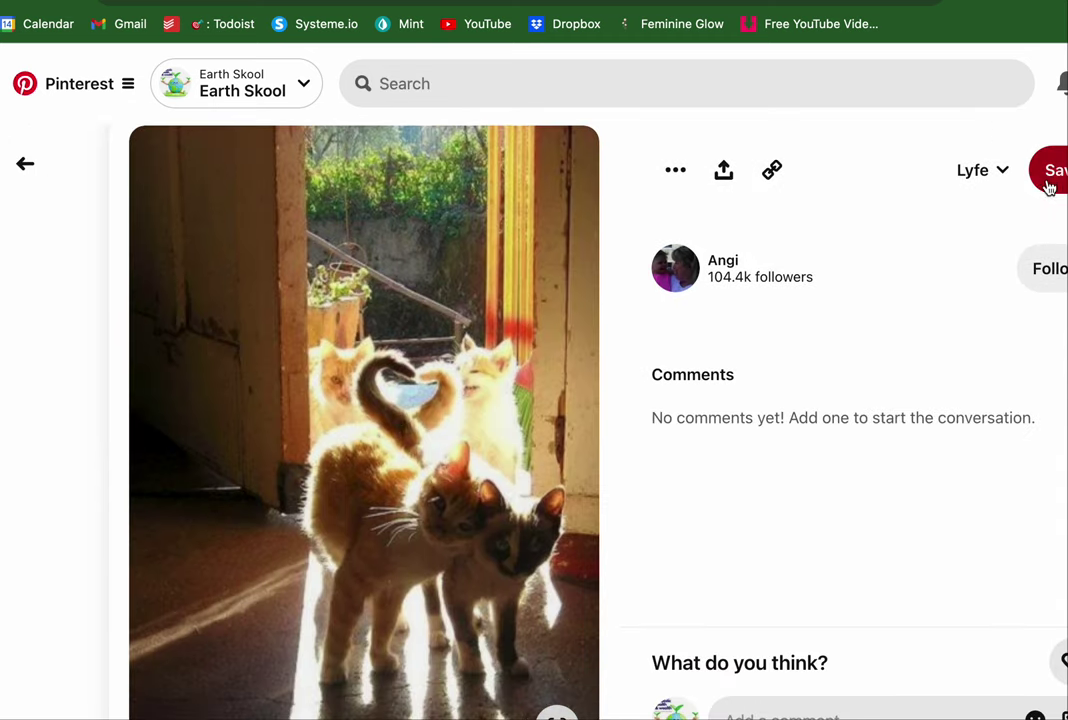
# Save the doorway cats pin to a new public board named "Chase Your Sunset"
pyautogui.click(980, 172)
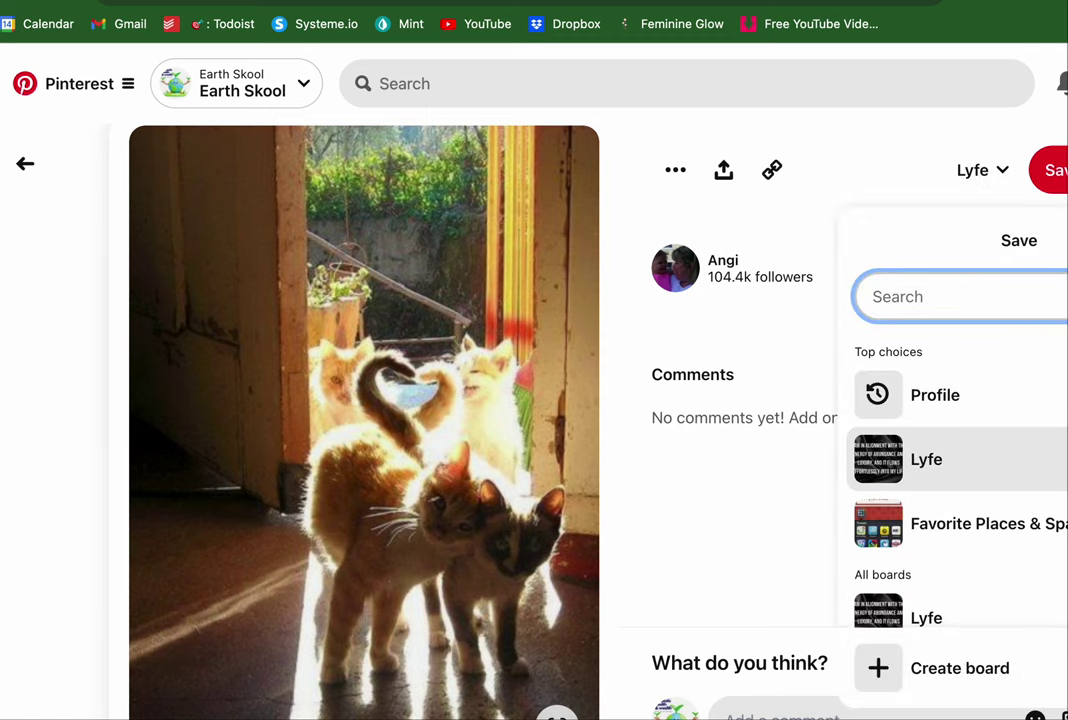
pyautogui.click(921, 675)
pyautogui.click(740, 233)
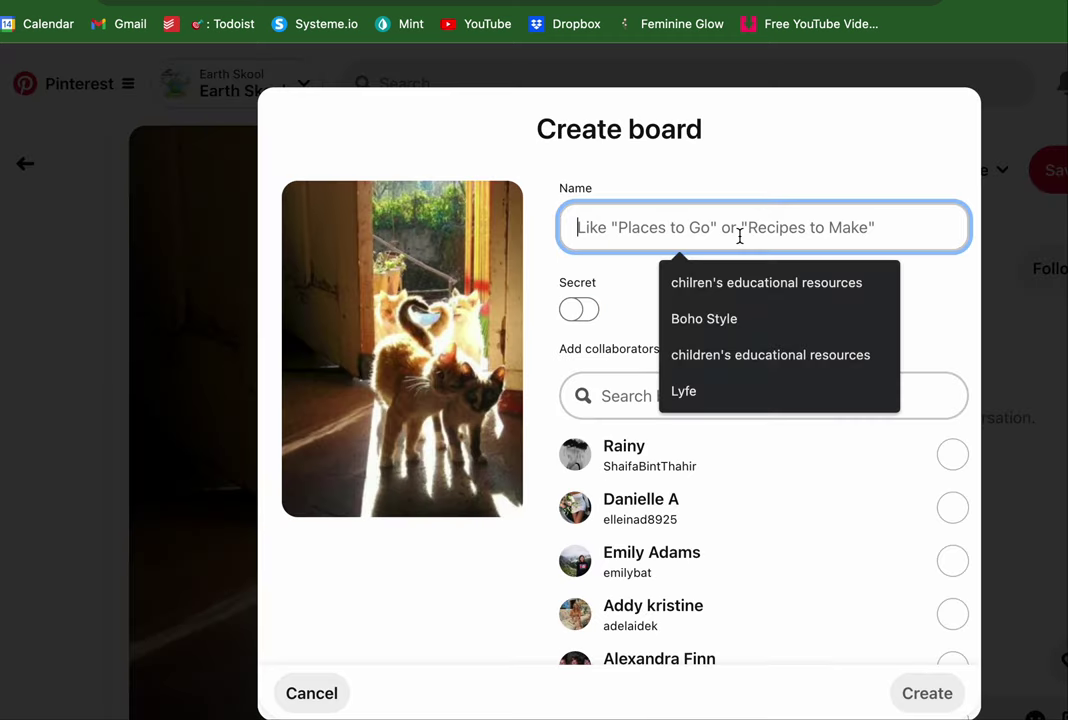
pyautogui.write('Chase Your Sunset')
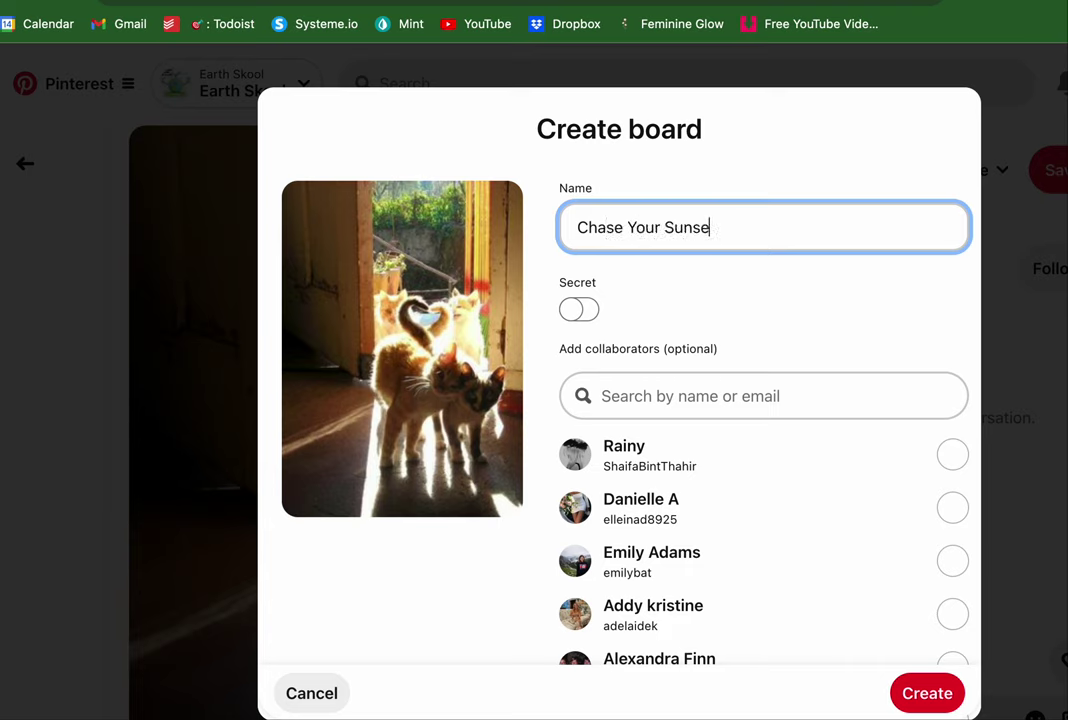
pyautogui.click(927, 697)
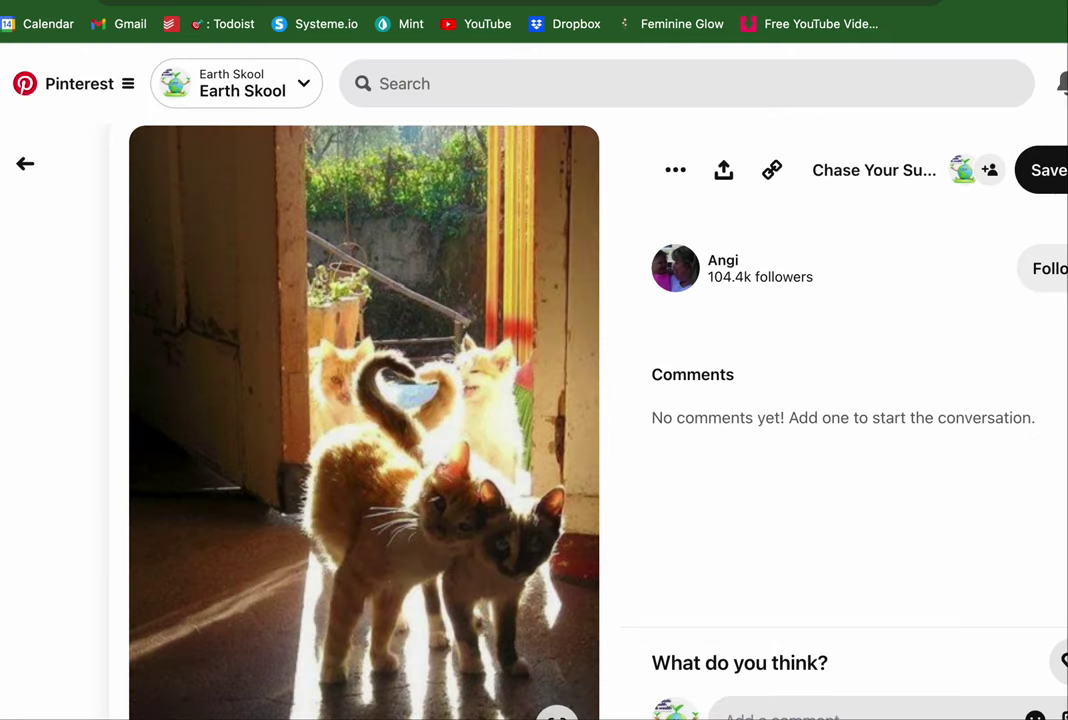
# Open the "Chase Your Sunset" board and copy its share link
pyautogui.click(890, 174)
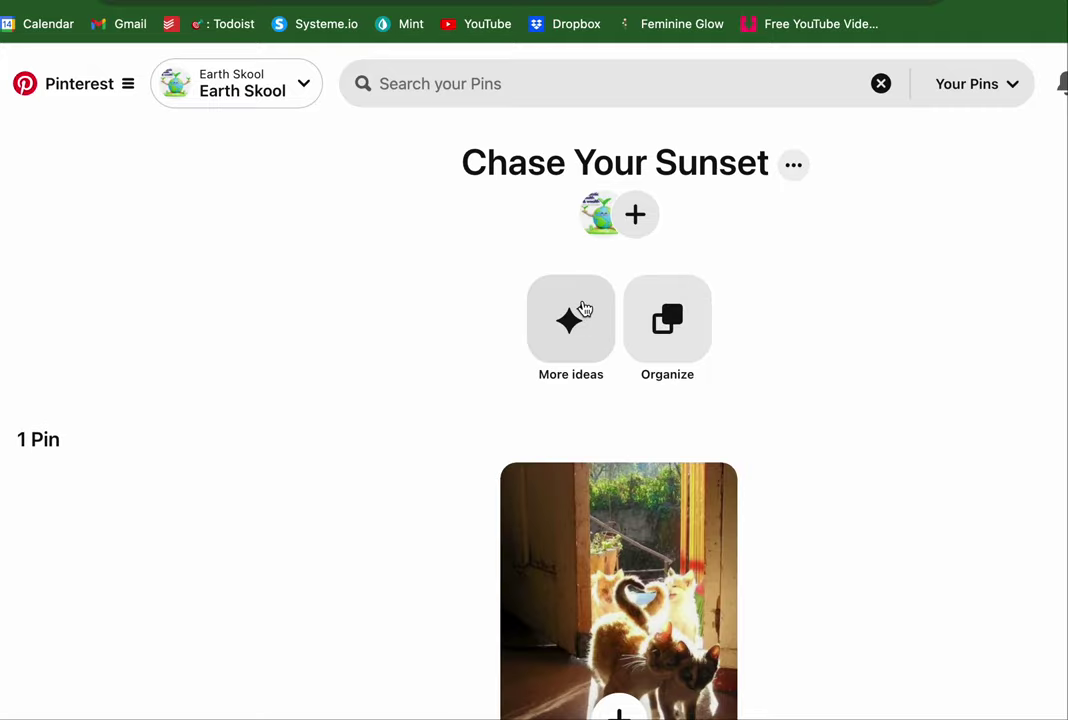
pyautogui.scroll(-1, 596, 340)
pyautogui.scroll(1, 608, 336)
pyautogui.click(795, 166)
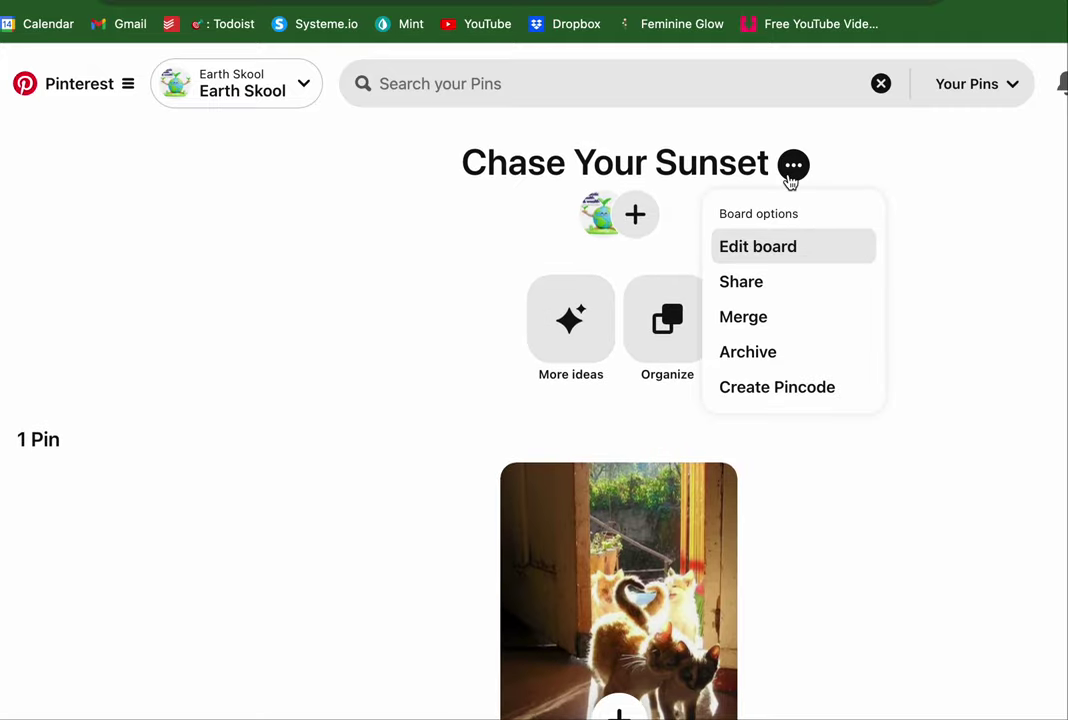
pyautogui.click(765, 287)
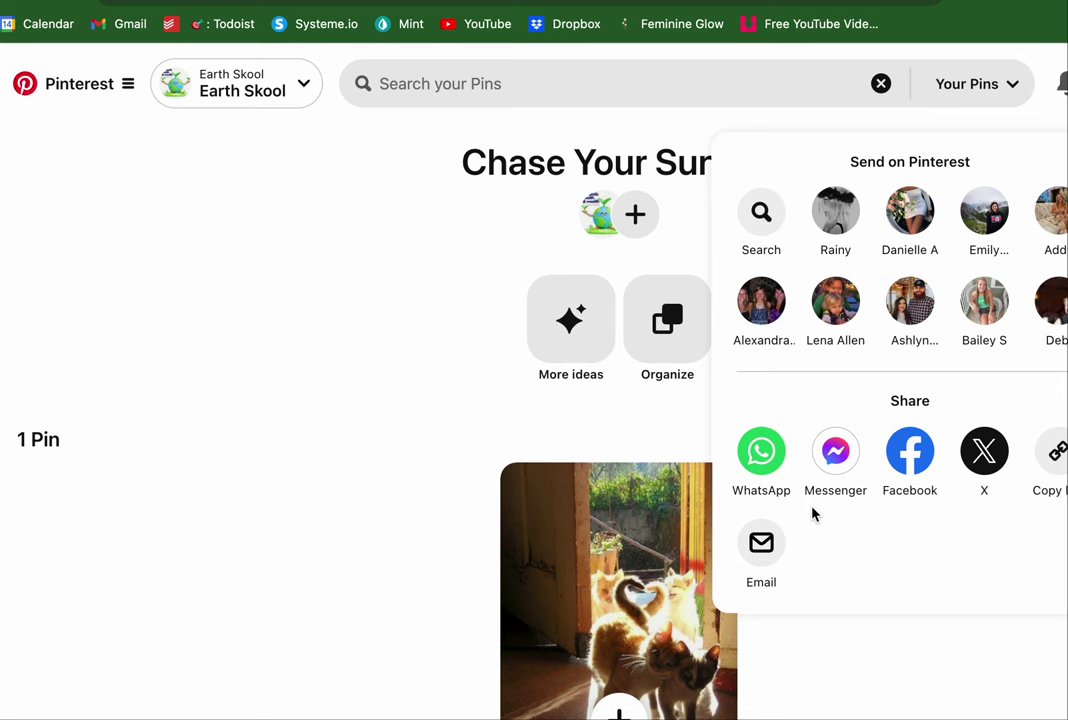
pyautogui.click(1053, 450)
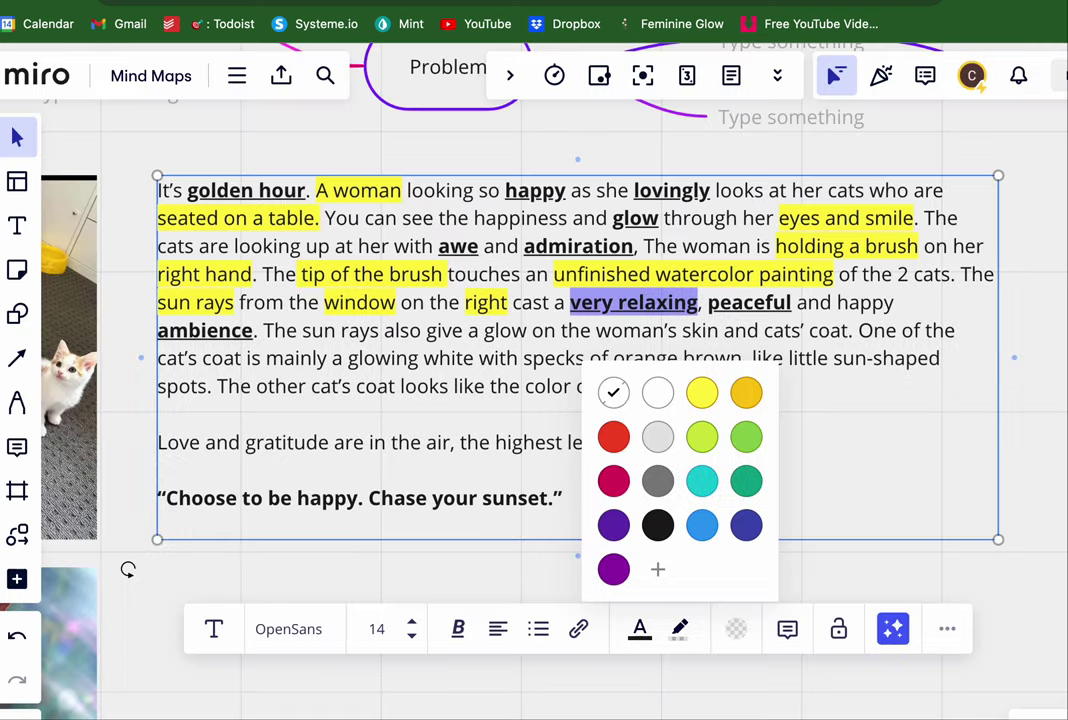
# Switch to the Miro Mind Maps board and paste the Pinterest board link below the scene description's closing quote
pyautogui.click(955, 685)
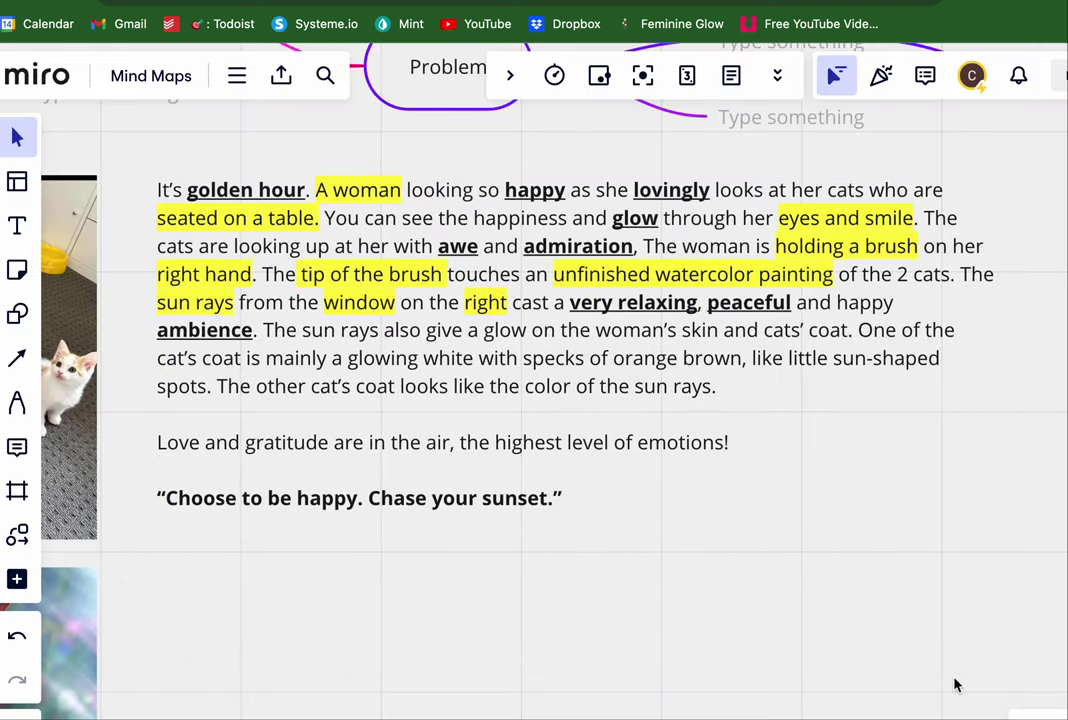
pyautogui.hotkey('shift', '1')
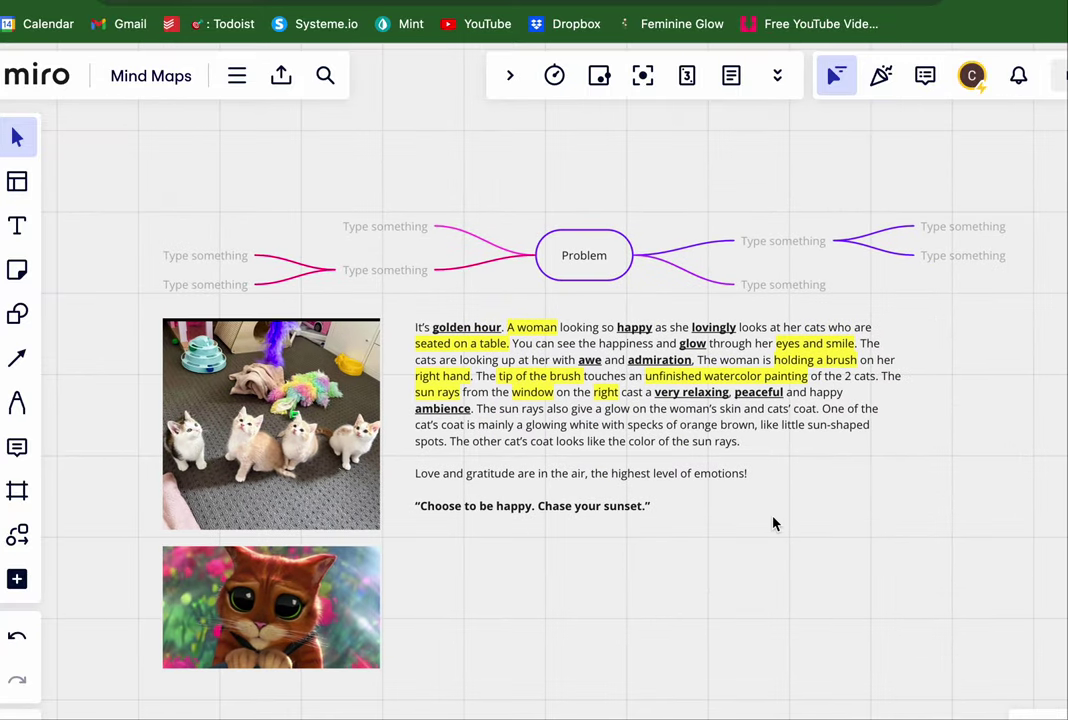
pyautogui.hscroll(2, 773, 523)
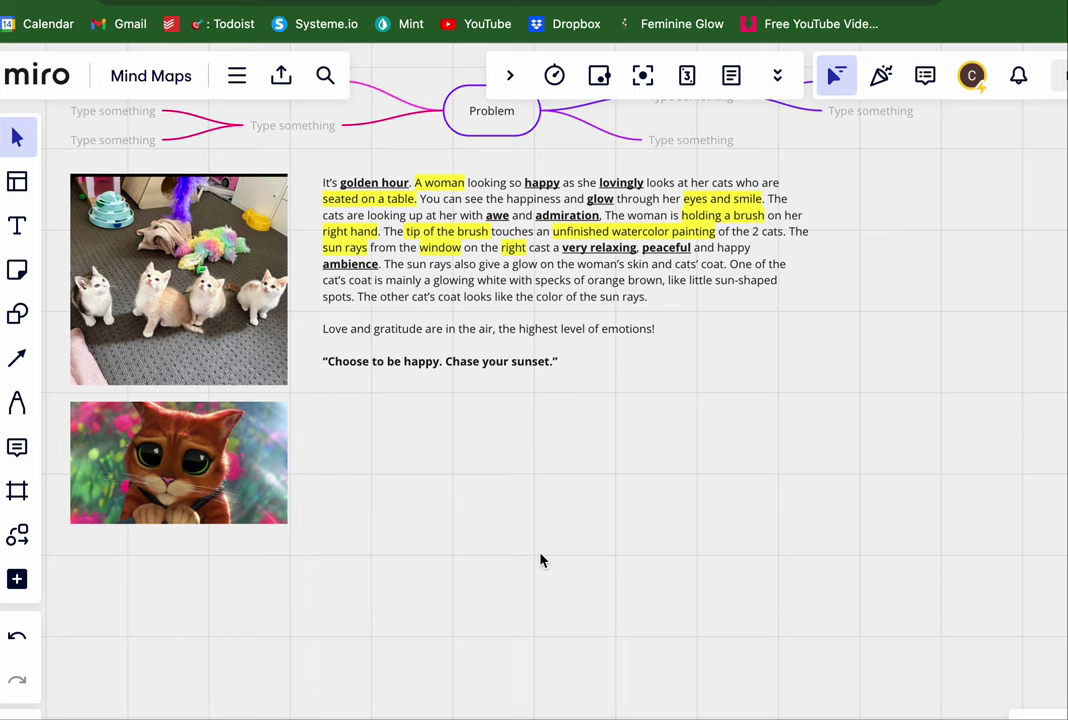
pyautogui.press('super+v')
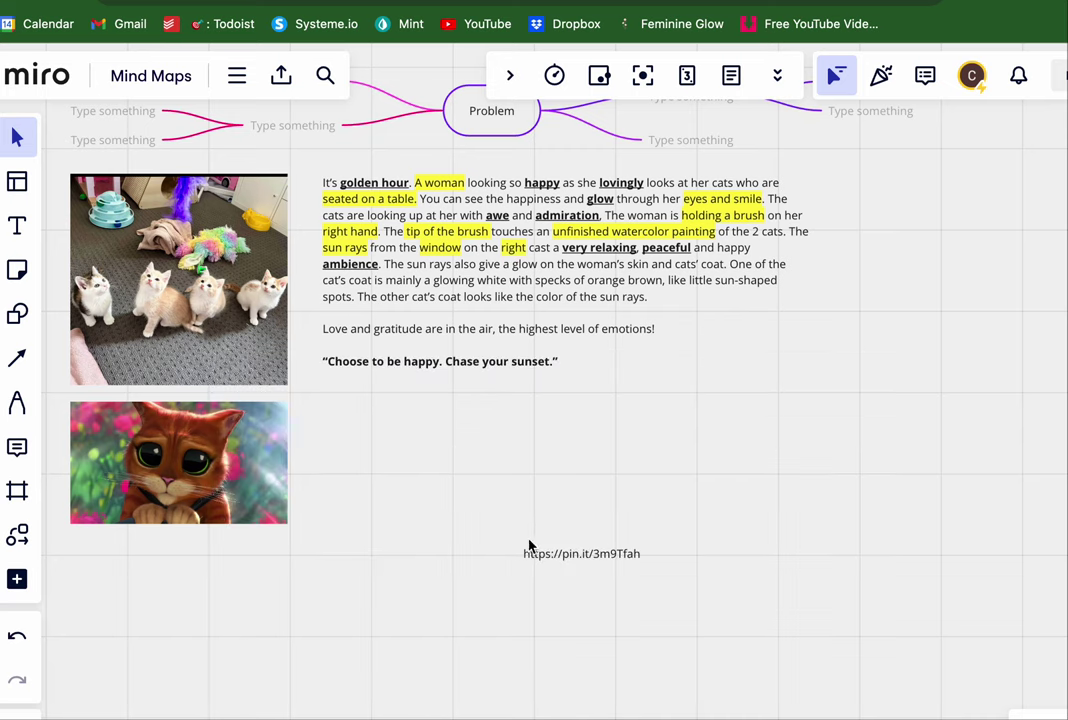
pyautogui.moveTo(563, 558); pyautogui.dragTo(567, 474)
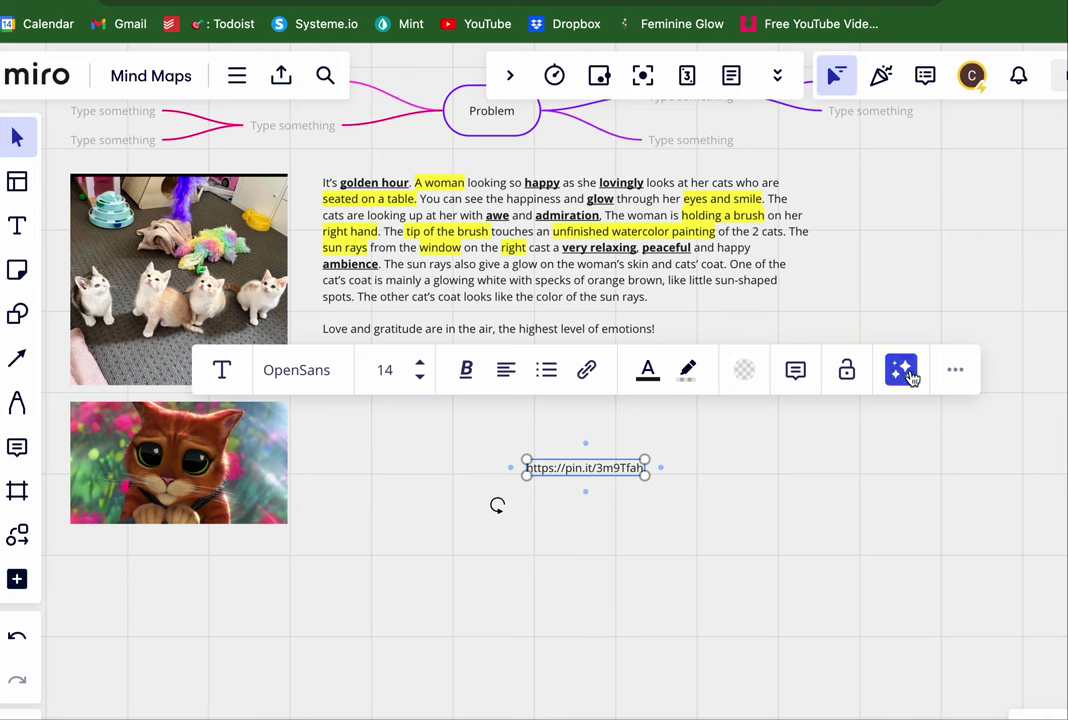
# Create a frame around the pasted link text and link the frame to the copied Pinterest board URL
pyautogui.click(955, 372)
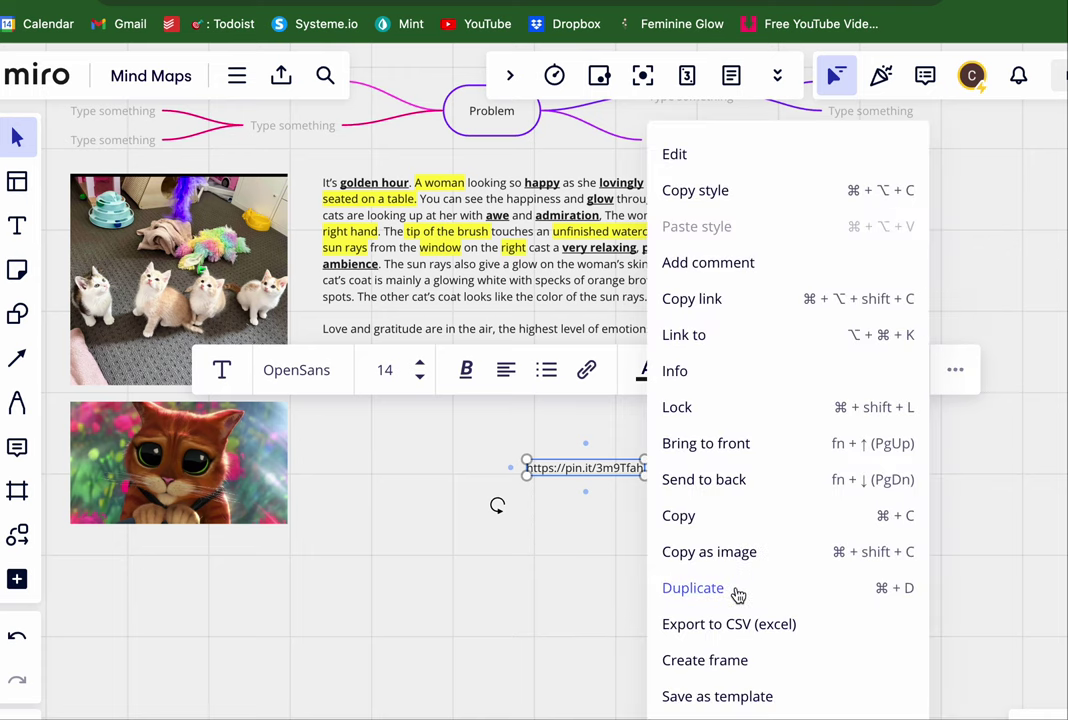
pyautogui.click(715, 662)
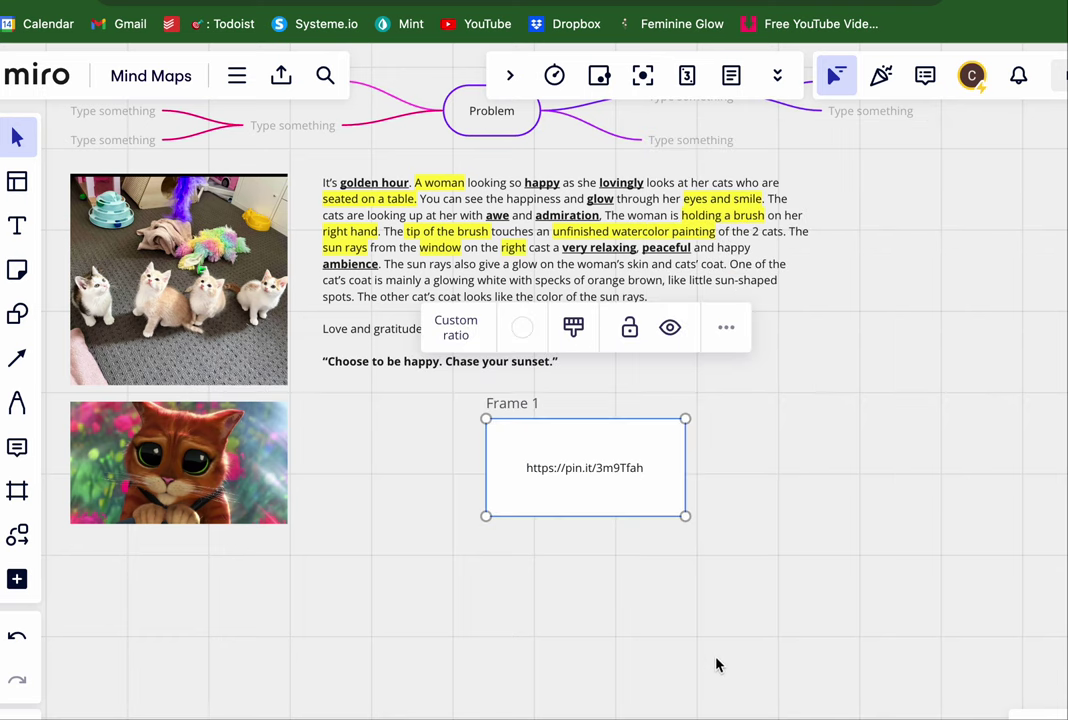
pyautogui.click(724, 330)
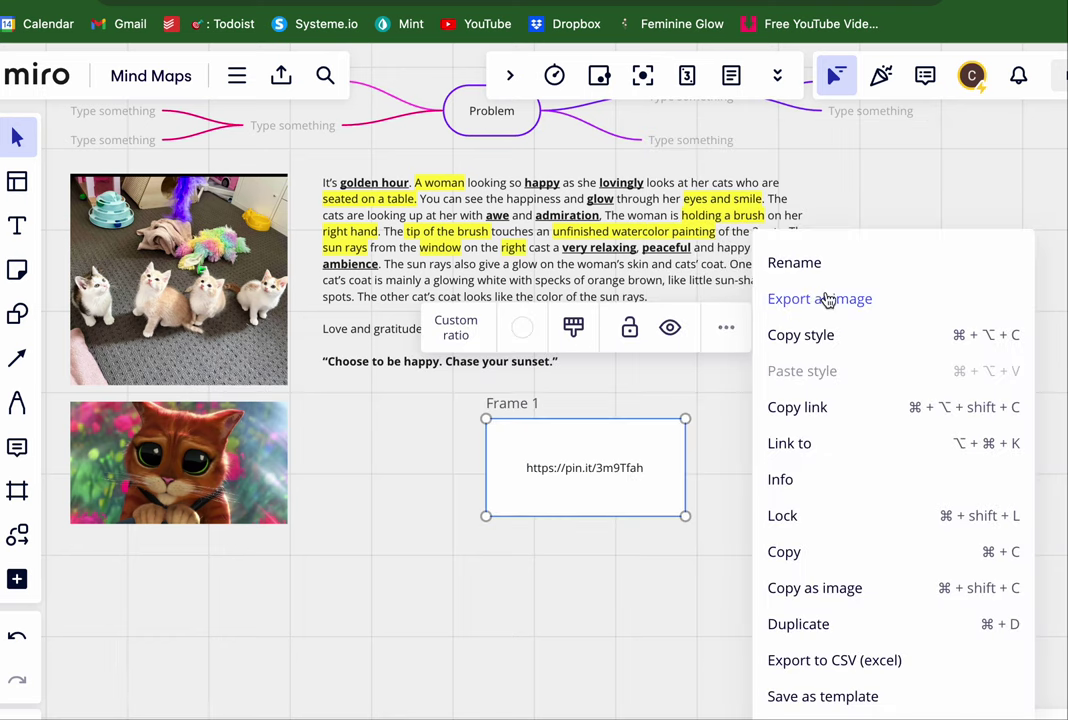
pyautogui.click(822, 444)
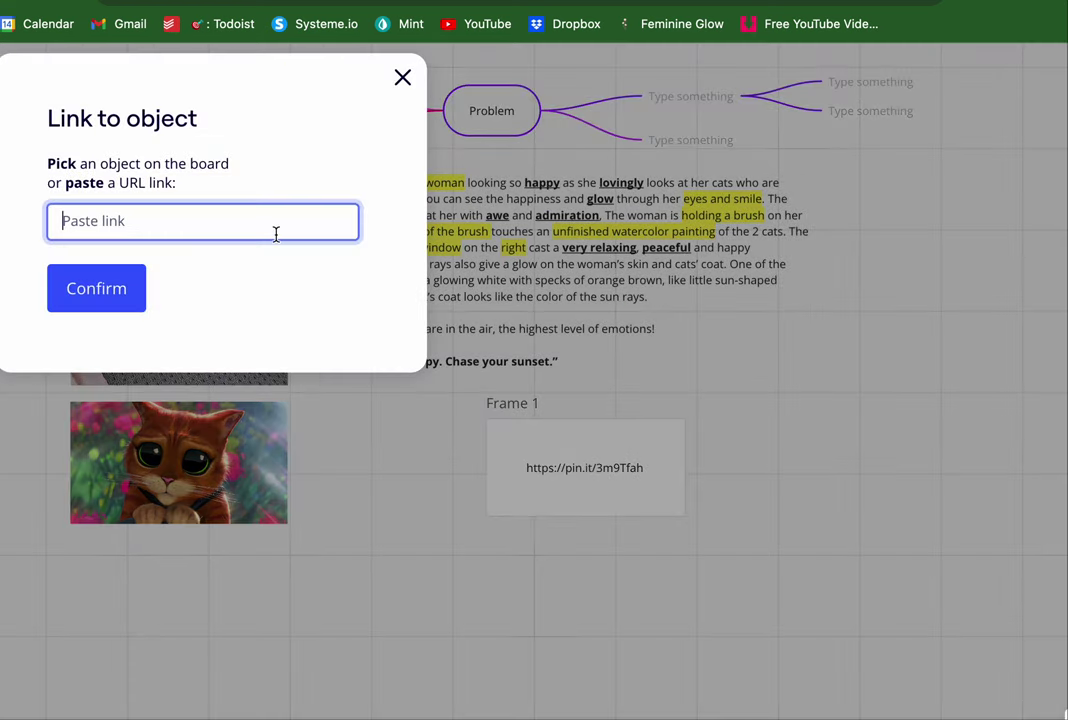
pyautogui.press('super+v')
pyautogui.click(136, 296)
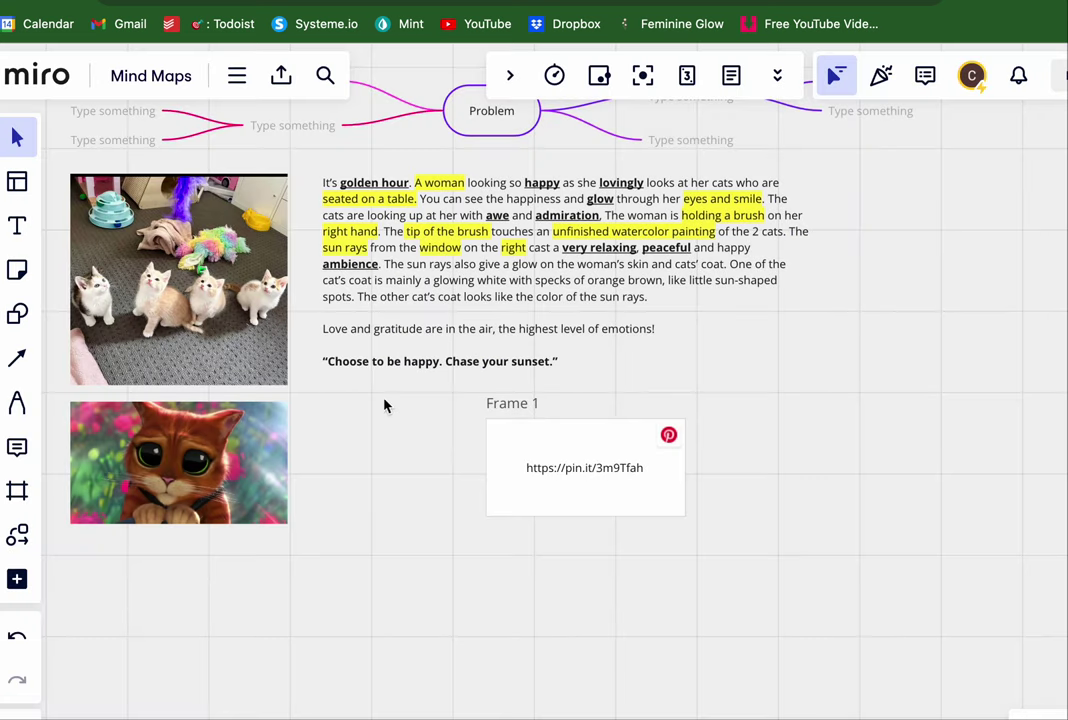
pyautogui.doubleClick(598, 497)
pyautogui.click(772, 496)
pyautogui.moveTo(741, 499); pyautogui.dragTo(501, 447)
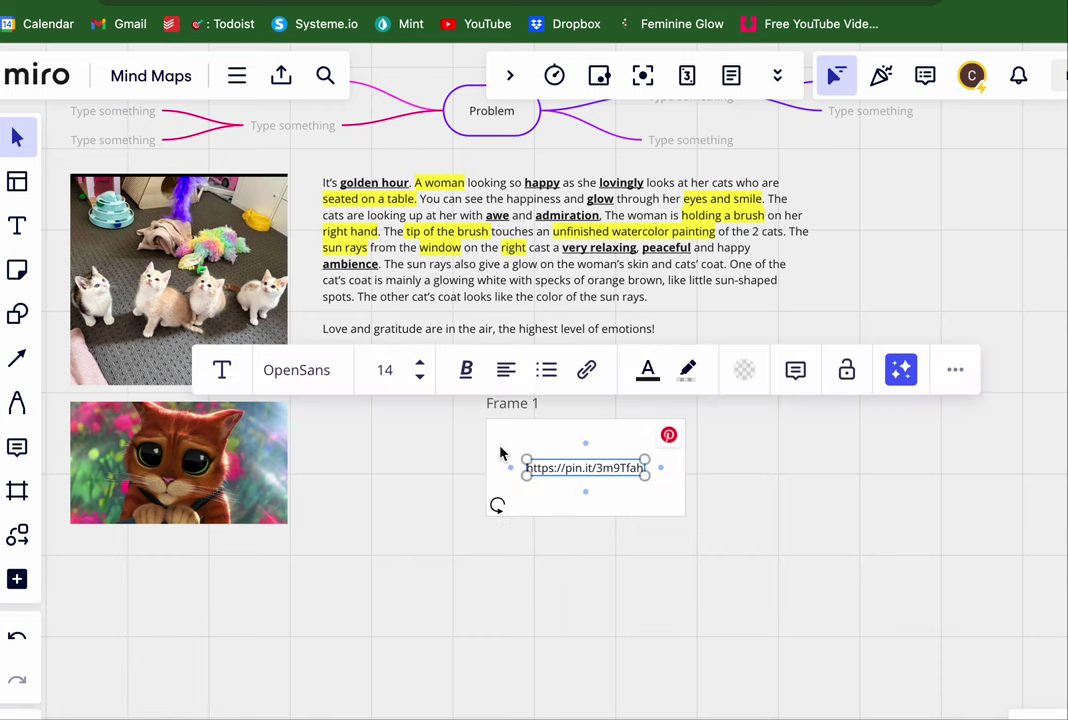
pyautogui.click(544, 532)
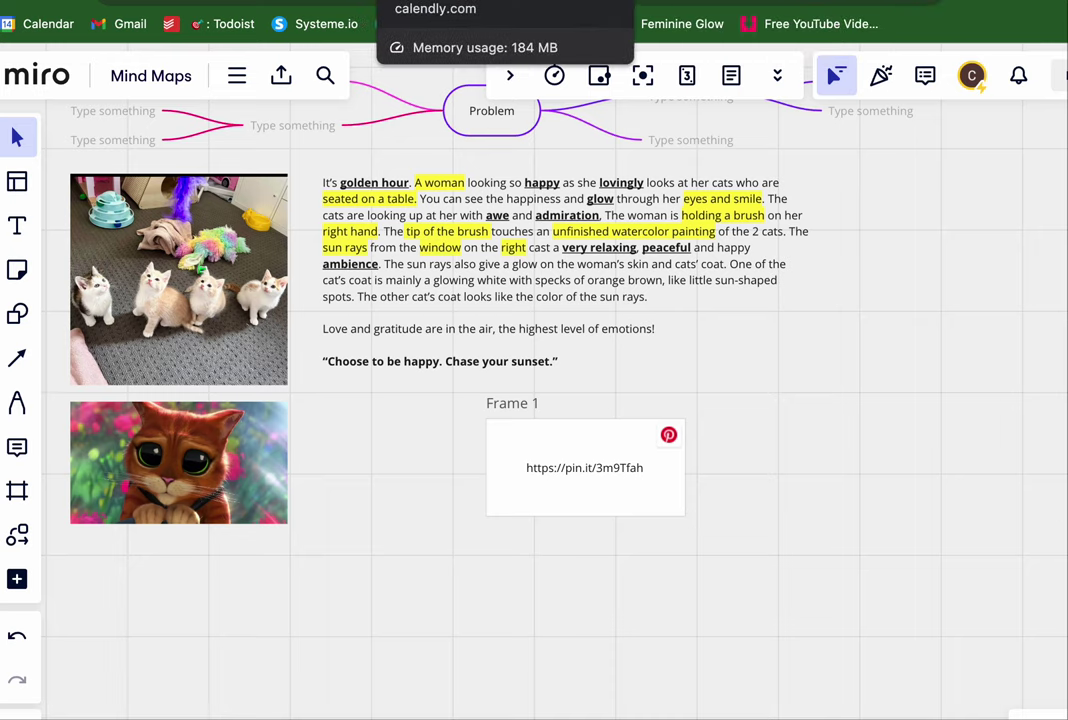
# Try adding the Calendly page to the Miro board as a link preview card, and delete the card
pyautogui.click(460, 1)
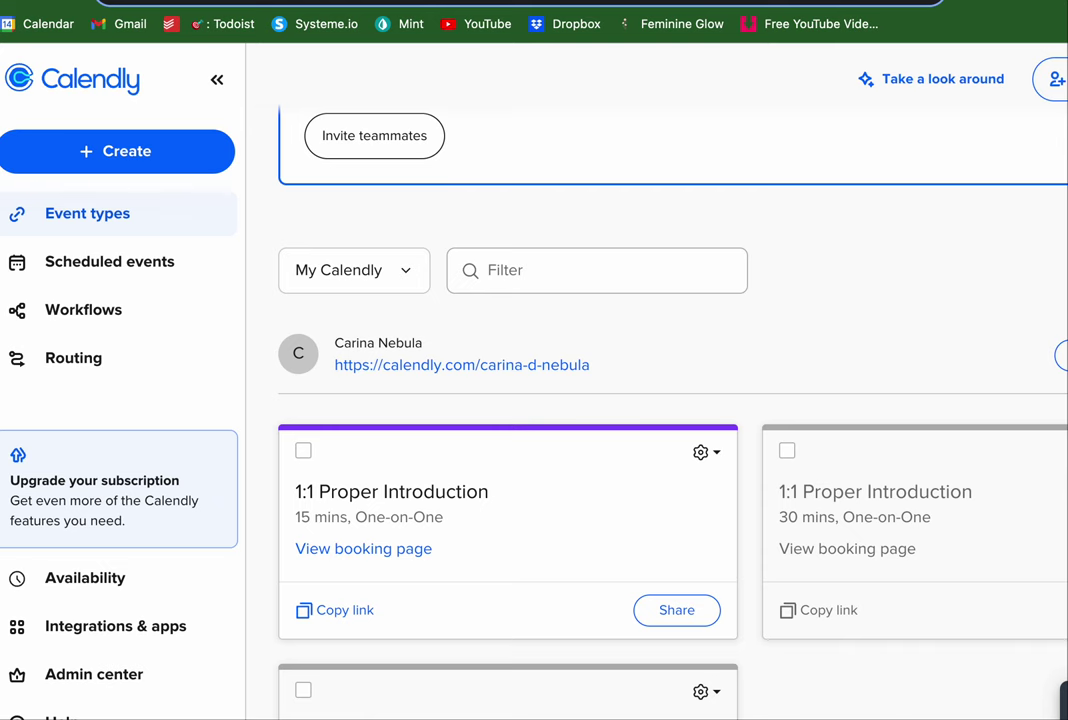
pyautogui.click(520, 1)
pyautogui.hotkey('ctrl', 'v')
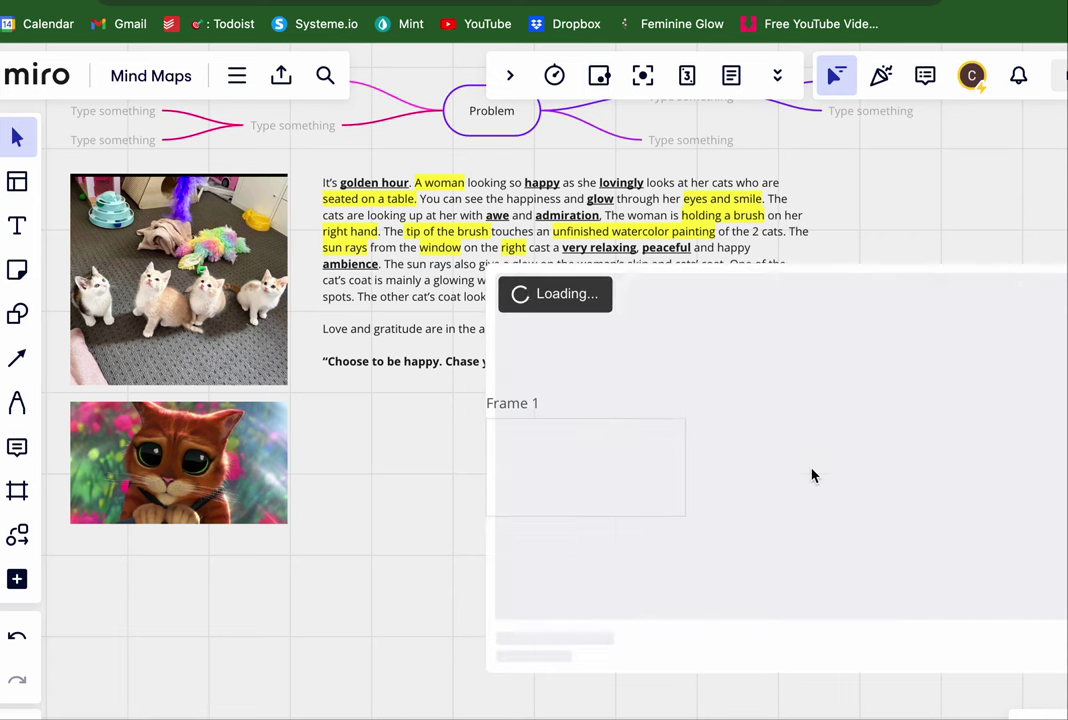
pyautogui.moveTo(808, 482); pyautogui.dragTo(808, 424)
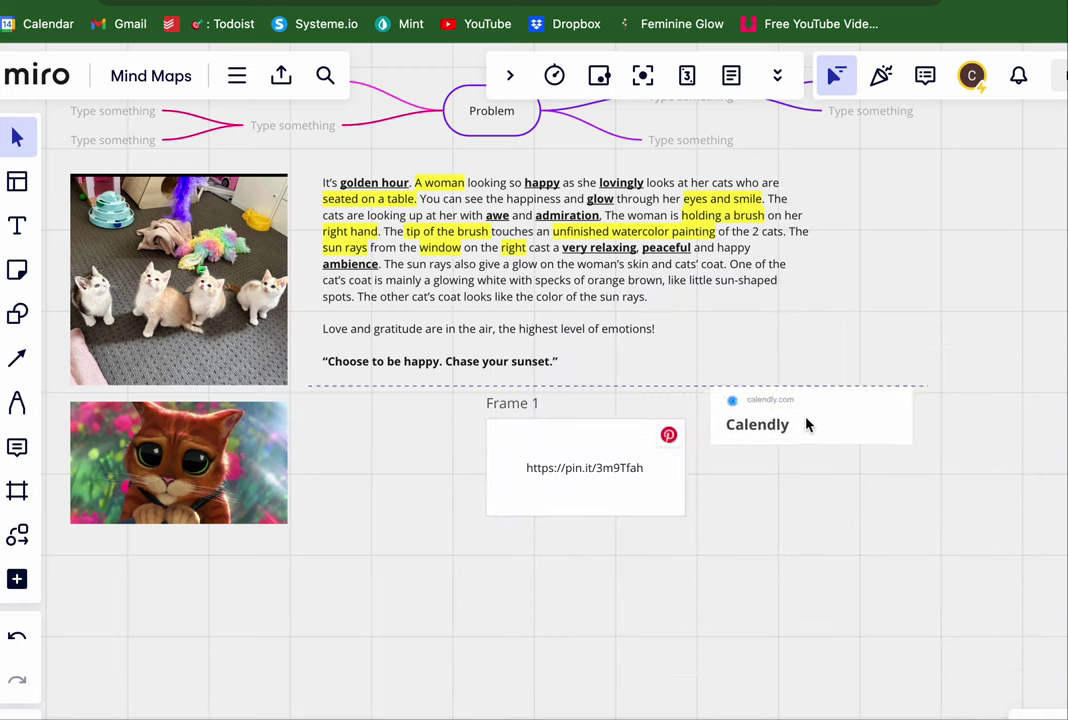
pyautogui.press('BackSpace')
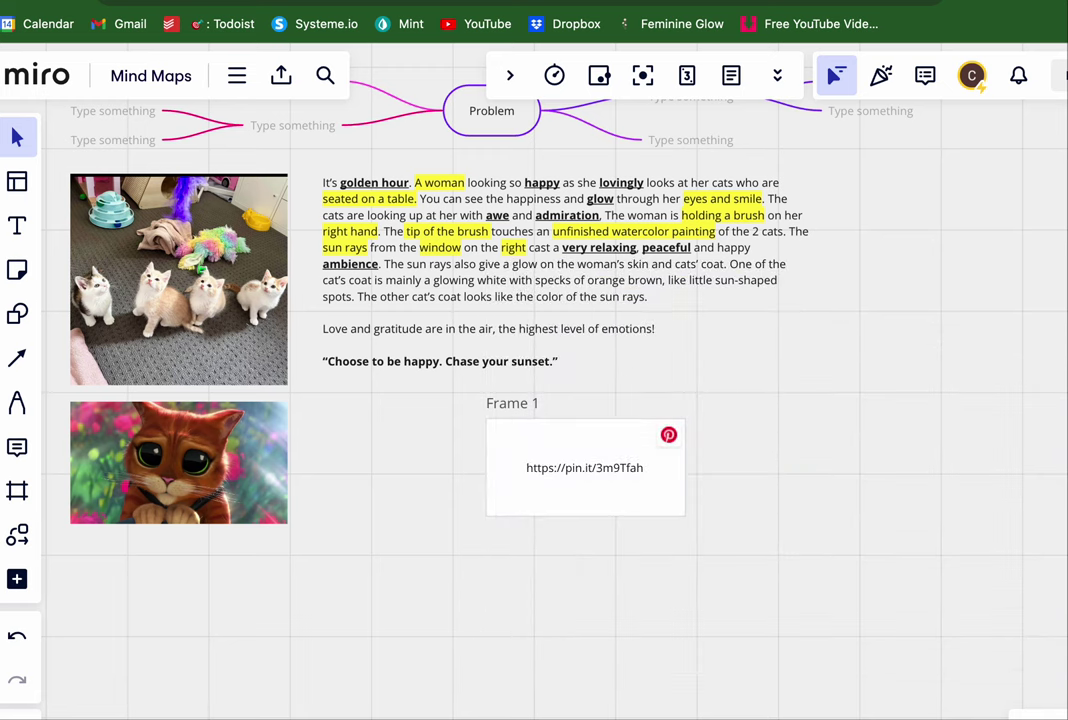
# Move the Pinterest link frame directly beneath the orange cartoon cat image and resize it to match the image's width
pyautogui.moveTo(562, 487); pyautogui.dragTo(460, 508)
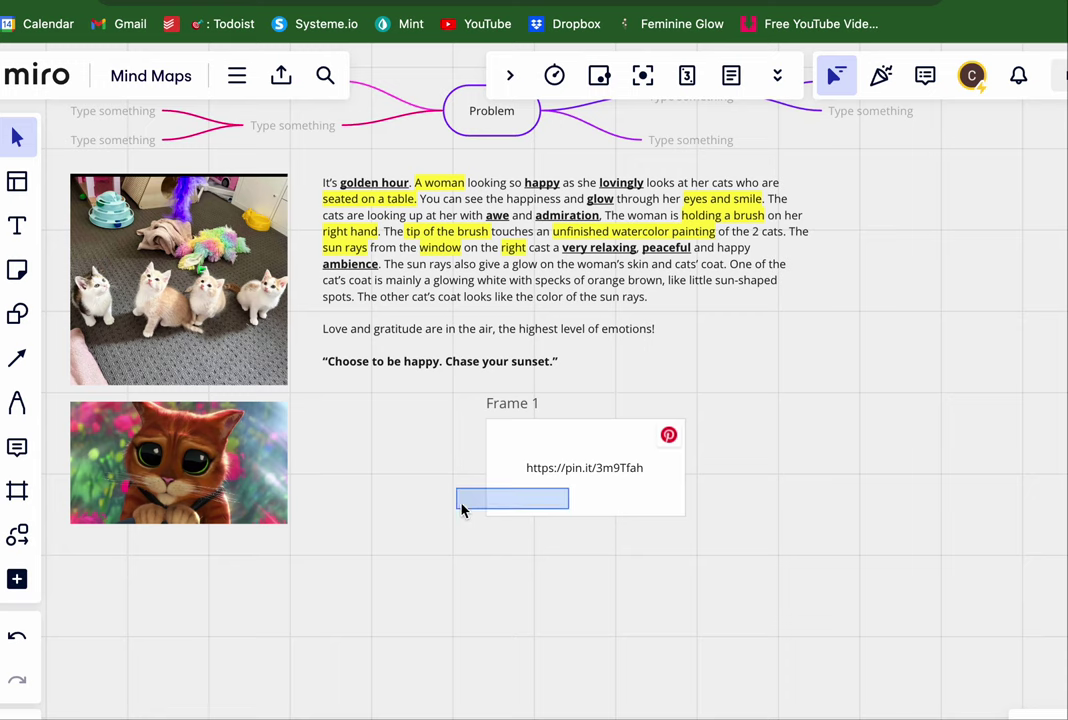
pyautogui.click(489, 374)
pyautogui.click(500, 405)
pyautogui.moveTo(646, 489); pyautogui.dragTo(288, 640)
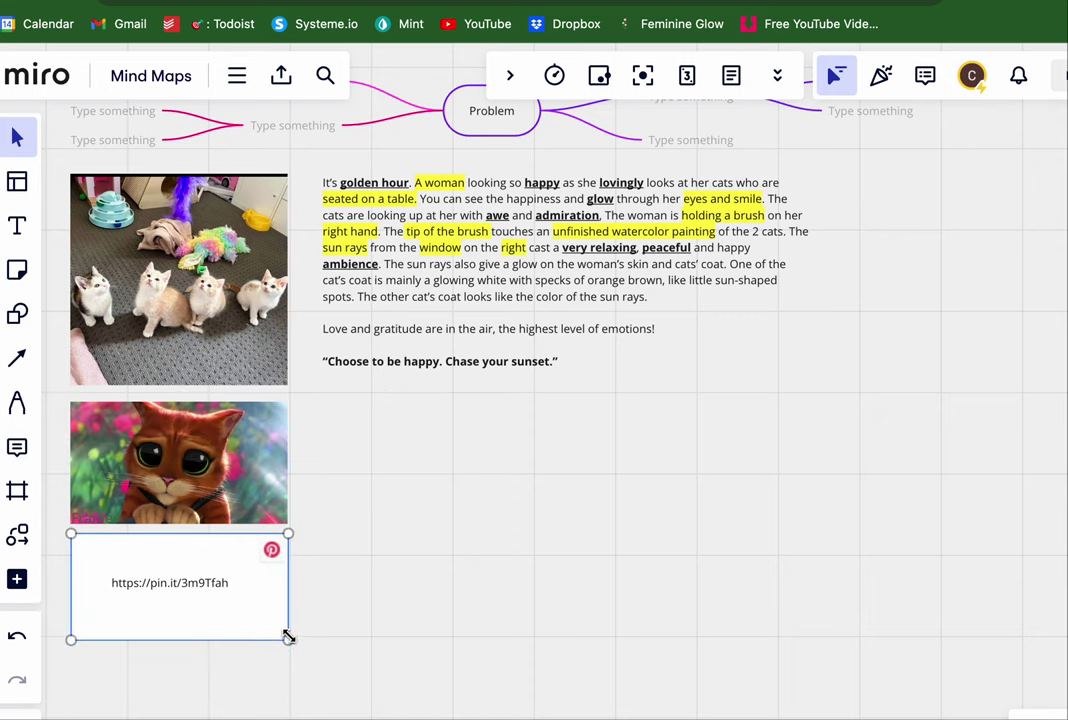
pyautogui.click(229, 505)
pyautogui.hscroll(-3, 188, 470)
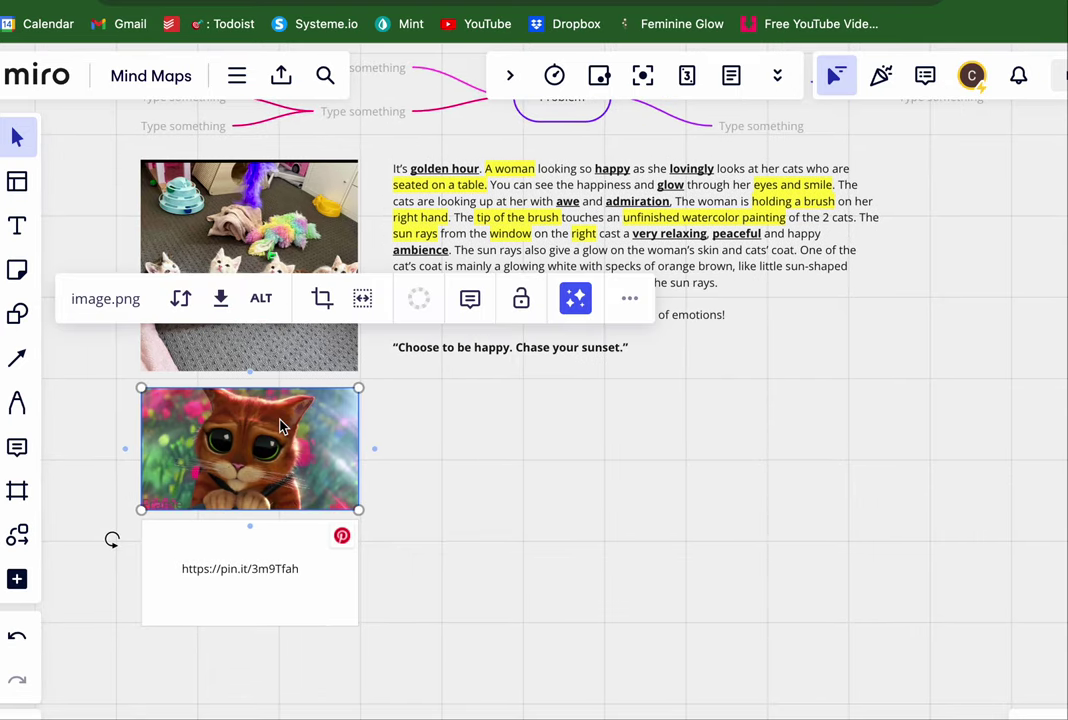
pyautogui.click(263, 249)
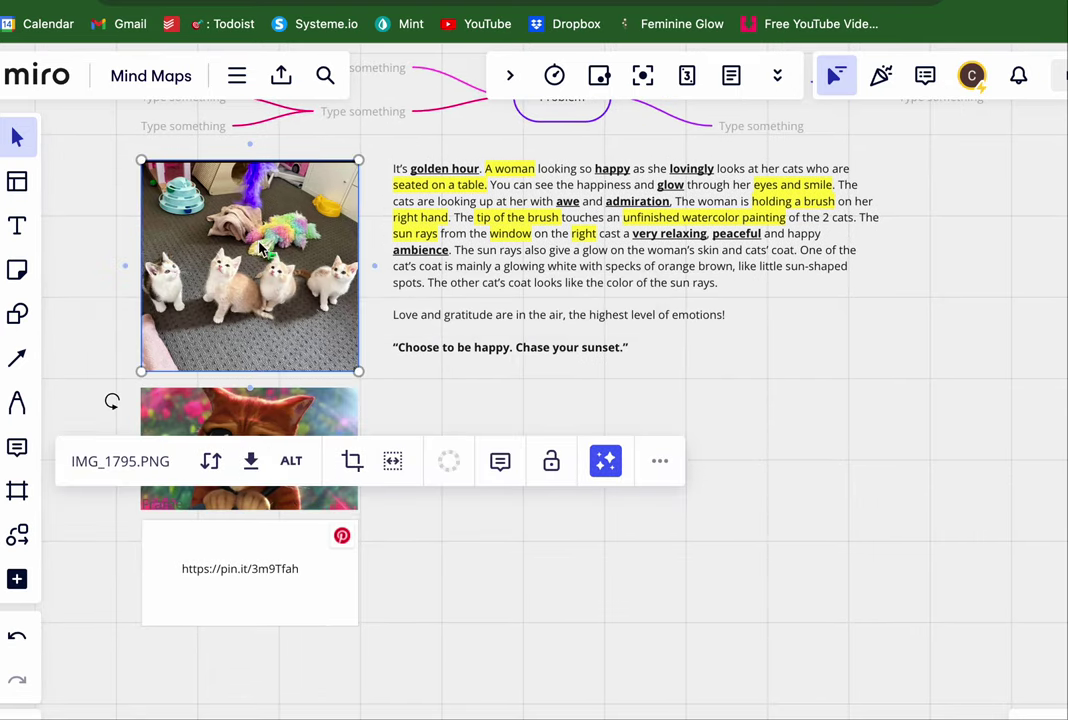
# Open the "Chase Your Sunset" Pinterest board through the frame's link and view its saved pin
pyautogui.click(343, 538)
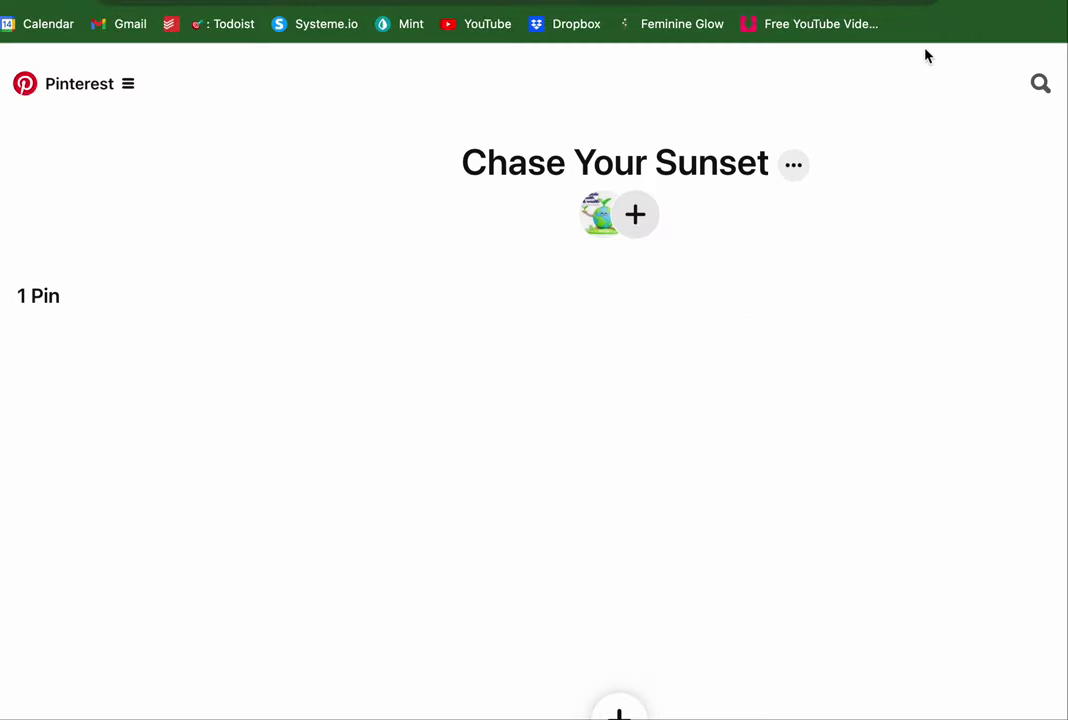
pyautogui.scroll(-1, 668, 450)
pyautogui.scroll(-5, 668, 446)
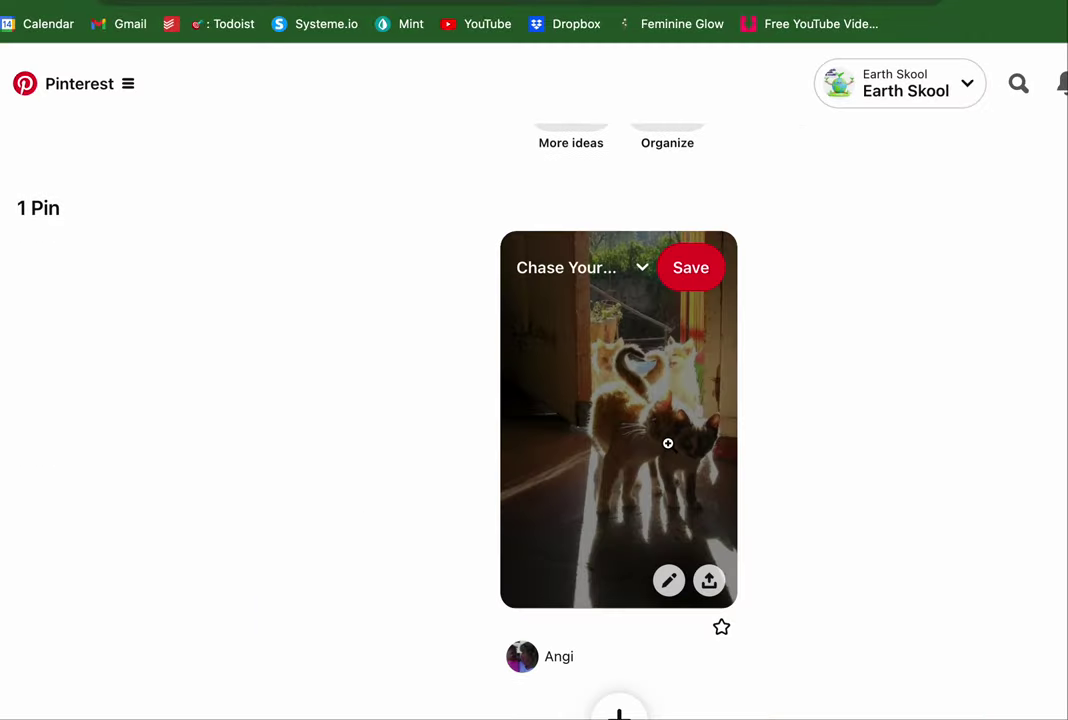
# Copy the backlit cats image from the Pinterest pin and paste it into the Miro board
pyautogui.scroll(2, 670, 450)
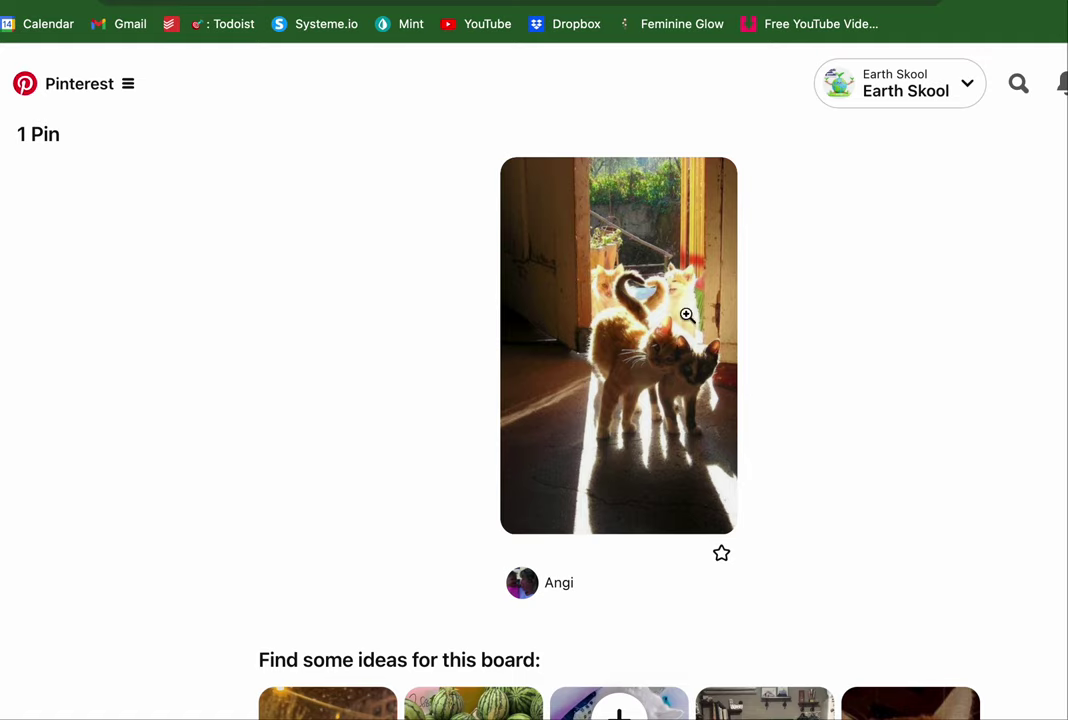
pyautogui.rightClick(641, 330)
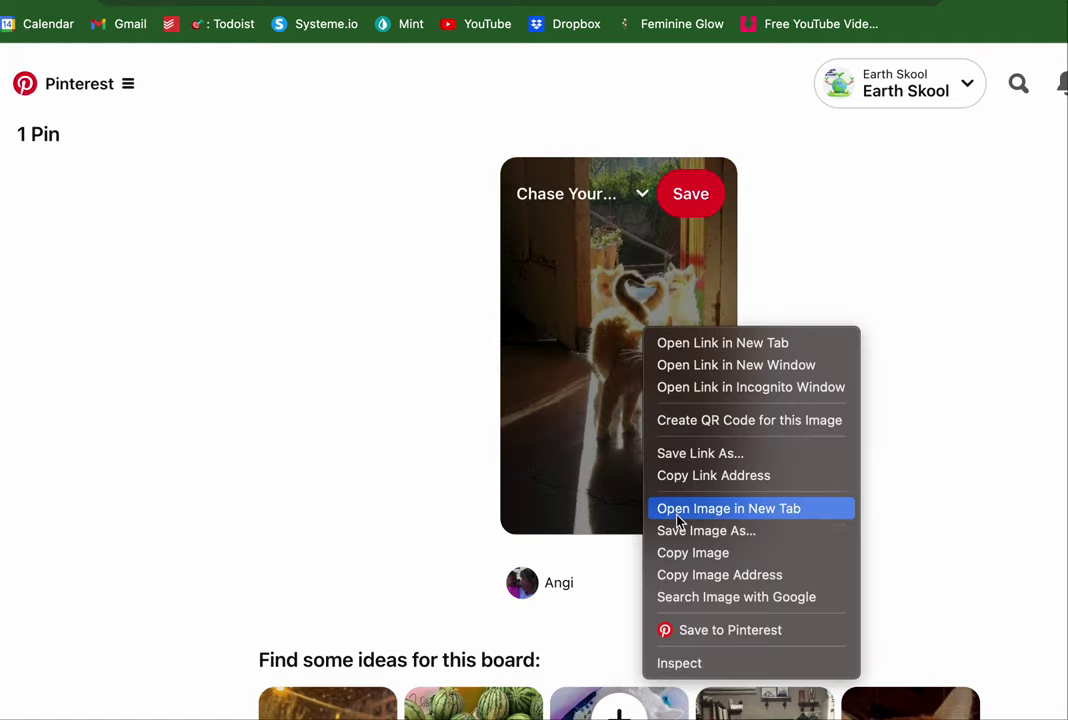
pyautogui.click(693, 552)
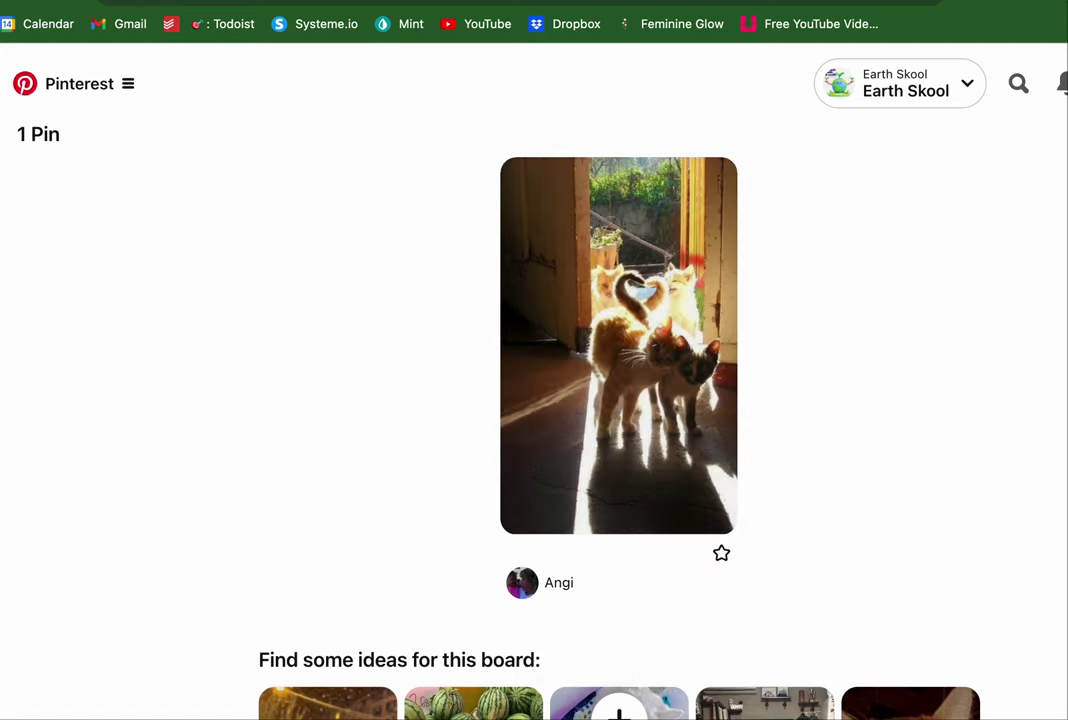
pyautogui.hotkey('ctrl', 'Tab')
pyautogui.hotkey('ctrl', 'v')
# Shrink the pasted backlit cats image and place it beside the orange cartoon cat image and the Pinterest link frame
pyautogui.moveTo(627, 446); pyautogui.dragTo(505, 518)
pyautogui.scroll(-5, 583, 514)
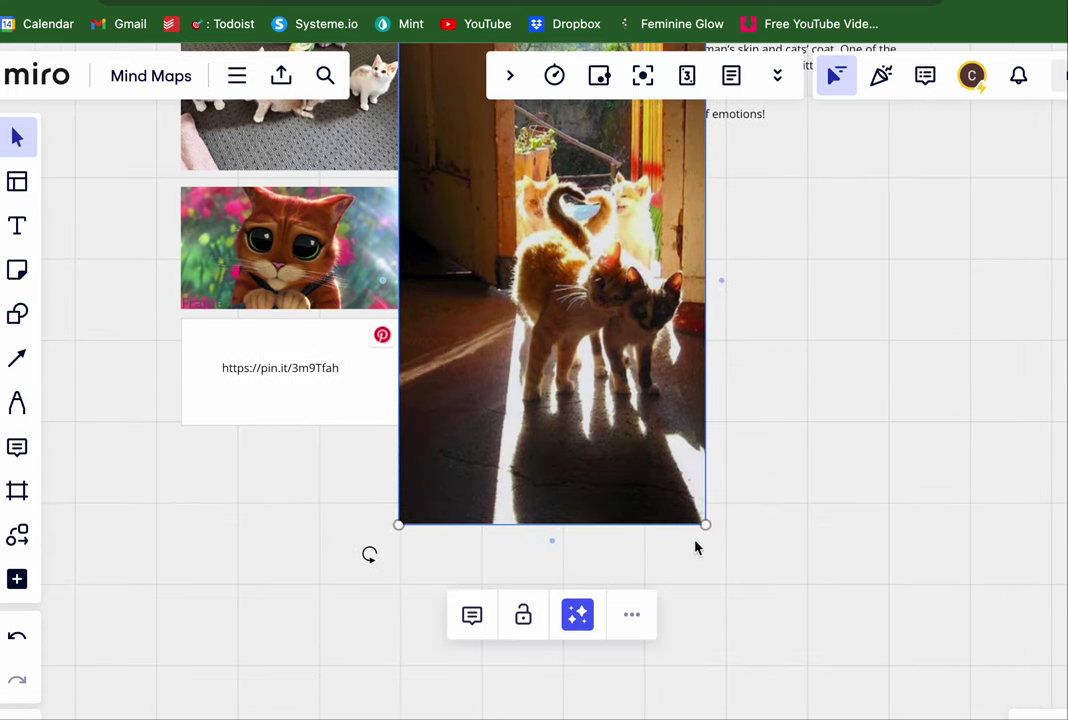
pyautogui.moveTo(705, 523); pyautogui.dragTo(574, 341)
pyautogui.scroll(5, 436, 600)
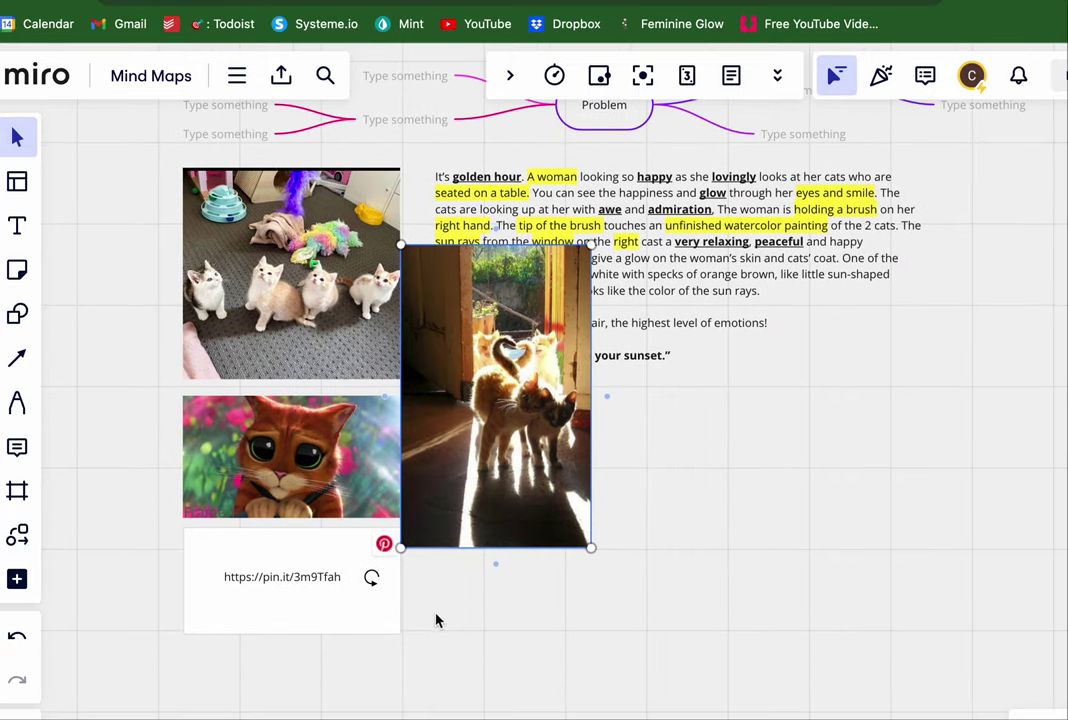
pyautogui.moveTo(503, 517); pyautogui.dragTo(521, 565)
# Crop the backlit cats image with a Circle mask framing the cats' heart-shaped tails and heads
pyautogui.click(490, 201)
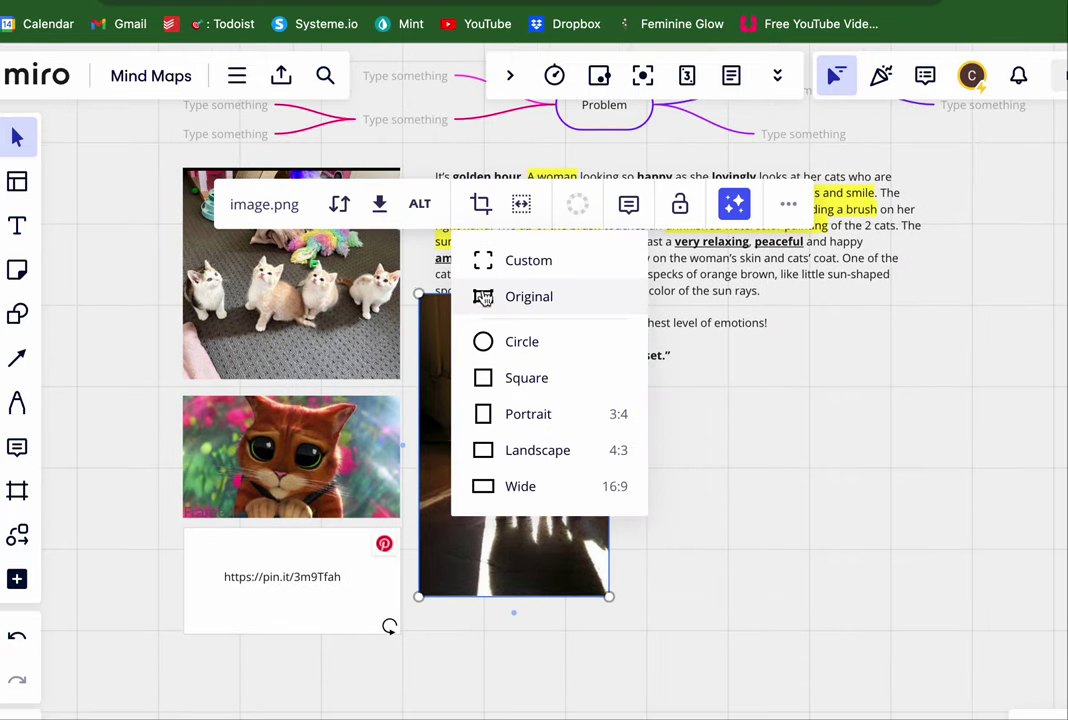
pyautogui.click(512, 341)
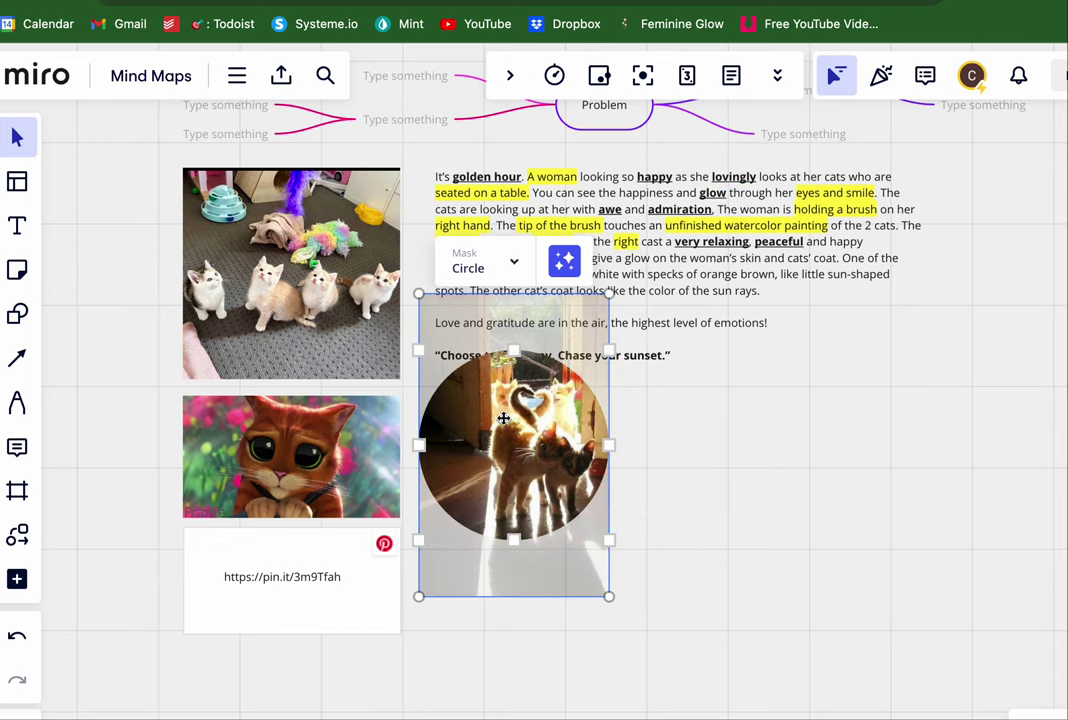
pyautogui.moveTo(424, 551); pyautogui.dragTo(489, 508)
pyautogui.moveTo(532, 455); pyautogui.dragTo(530, 445)
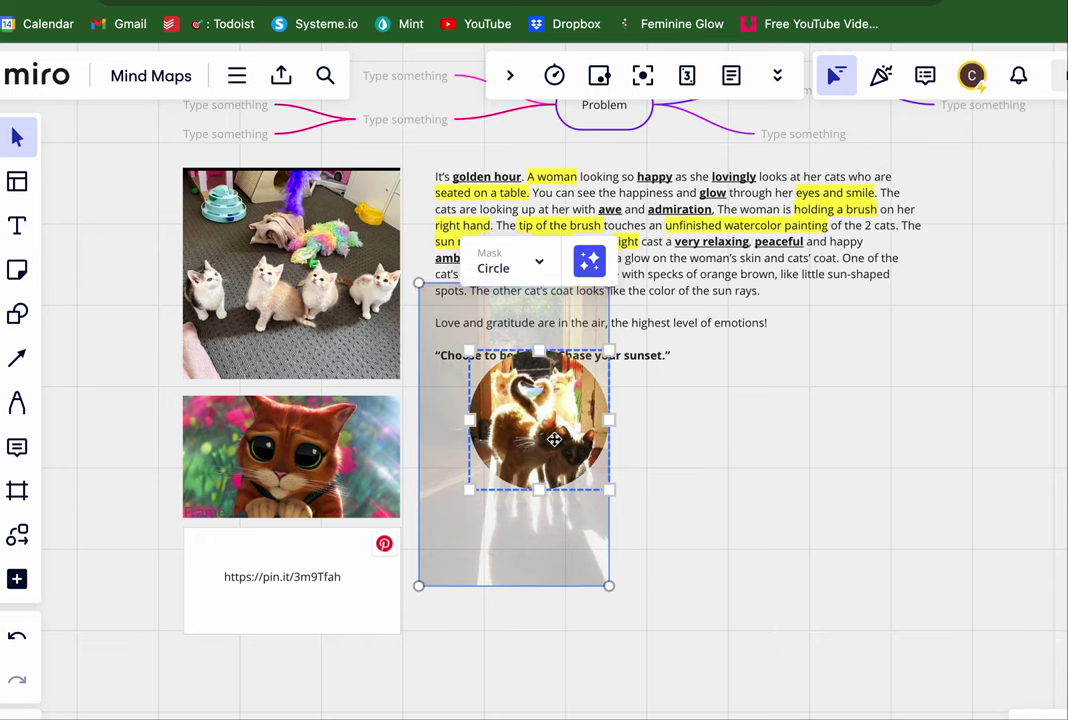
pyautogui.moveTo(610, 351); pyautogui.dragTo(595, 364)
pyautogui.moveTo(537, 456)
pyautogui.mouseDown()
pyautogui.moveTo(538, 447)
pyautogui.moveTo(534, 464)
pyautogui.mouseUp()
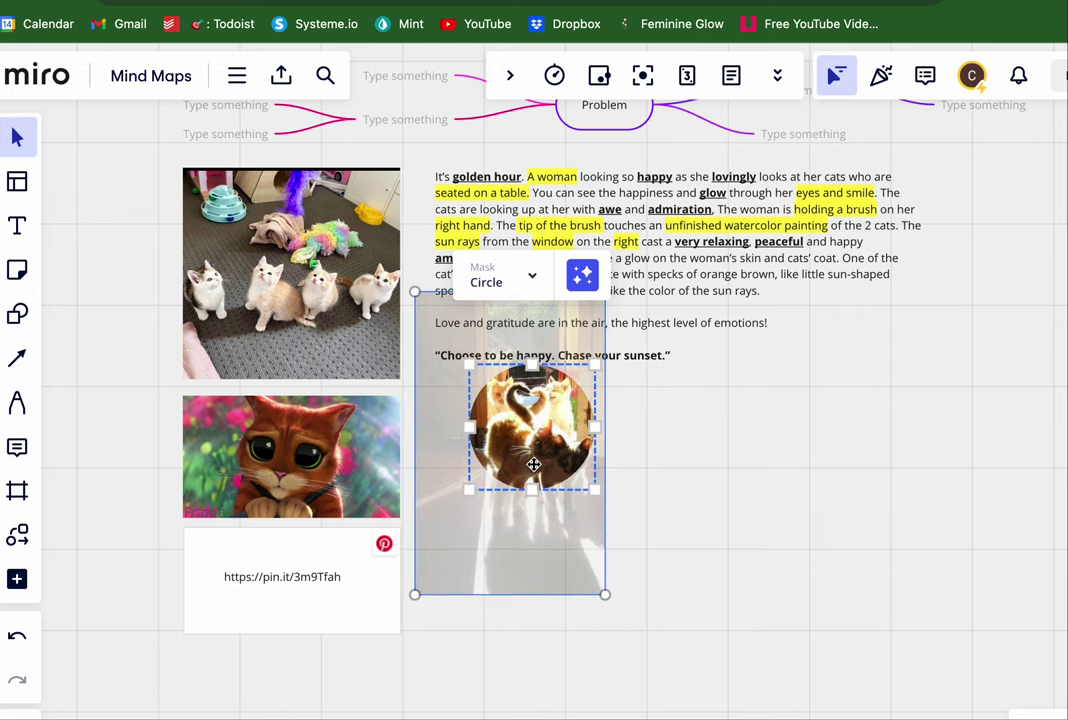
pyautogui.moveTo(595, 490); pyautogui.dragTo(527, 449)
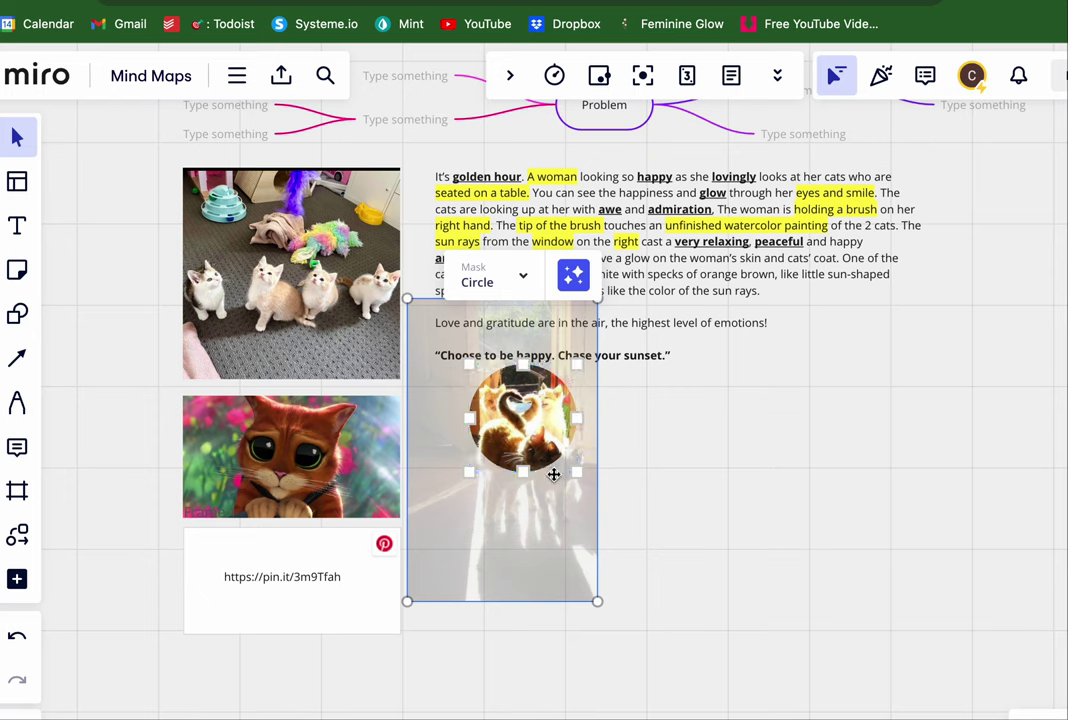
pyautogui.click(658, 400)
# Resize the circular cat image slightly larger than its crop and position it directly beneath the "Choose to be happy. Chase your sunset." quote
pyautogui.click(555, 455)
pyautogui.moveTo(571, 470); pyautogui.dragTo(708, 625)
pyautogui.moveTo(582, 533); pyautogui.dragTo(546, 541)
pyautogui.moveTo(671, 633); pyautogui.dragTo(529, 493)
pyautogui.moveTo(490, 450); pyautogui.dragTo(508, 450)
pyautogui.click(661, 468)
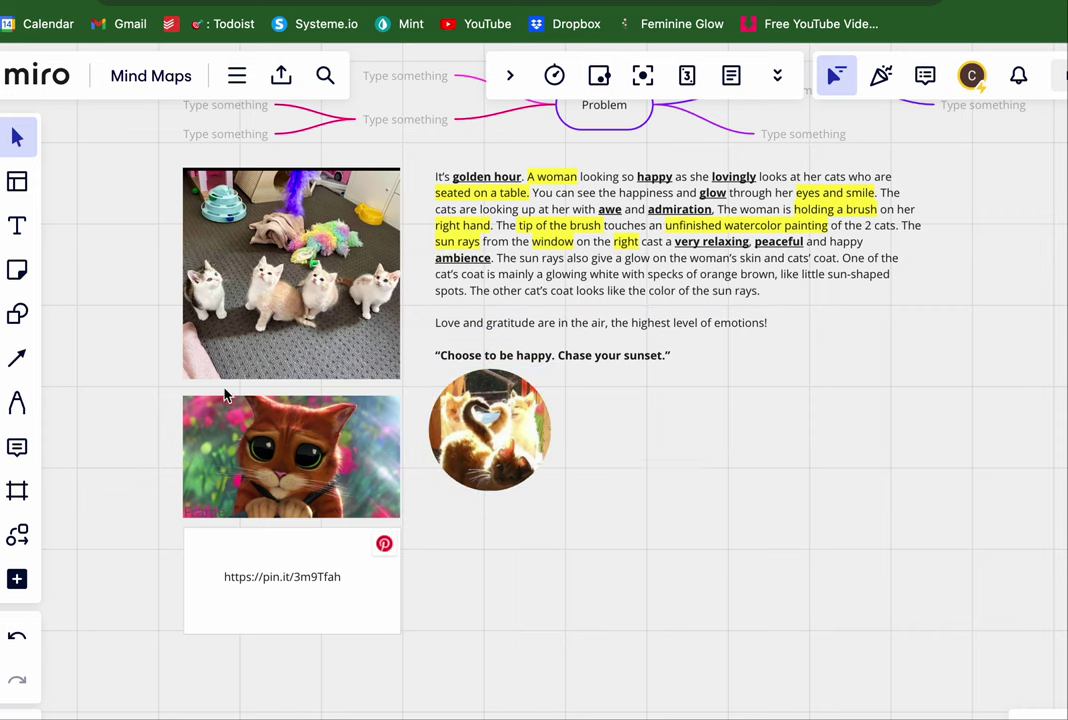
# Draw an elbow arrow from the word "happy" in the quote around to the cats in the circular image
pyautogui.click(17, 357)
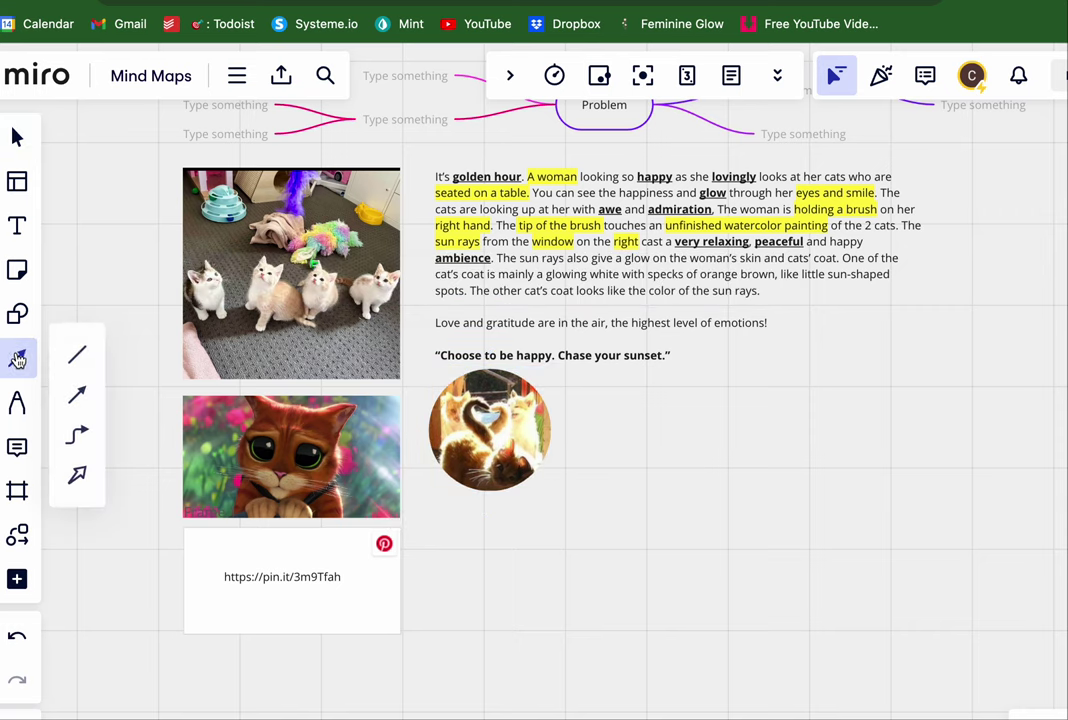
pyautogui.click(81, 436)
pyautogui.moveTo(546, 363)
pyautogui.mouseDown()
pyautogui.moveTo(572, 420)
pyautogui.moveTo(550, 407)
pyautogui.mouseUp()
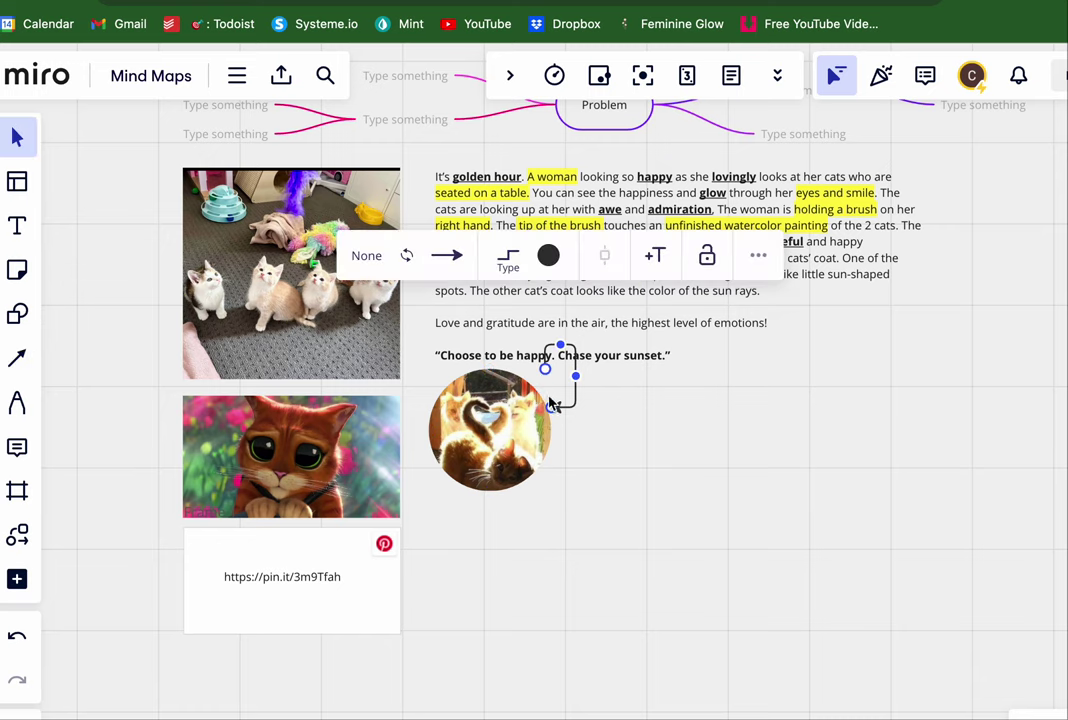
pyautogui.click(574, 405)
pyautogui.moveTo(546, 372); pyautogui.dragTo(515, 369)
pyautogui.moveTo(577, 385); pyautogui.dragTo(546, 405)
pyautogui.click(541, 411)
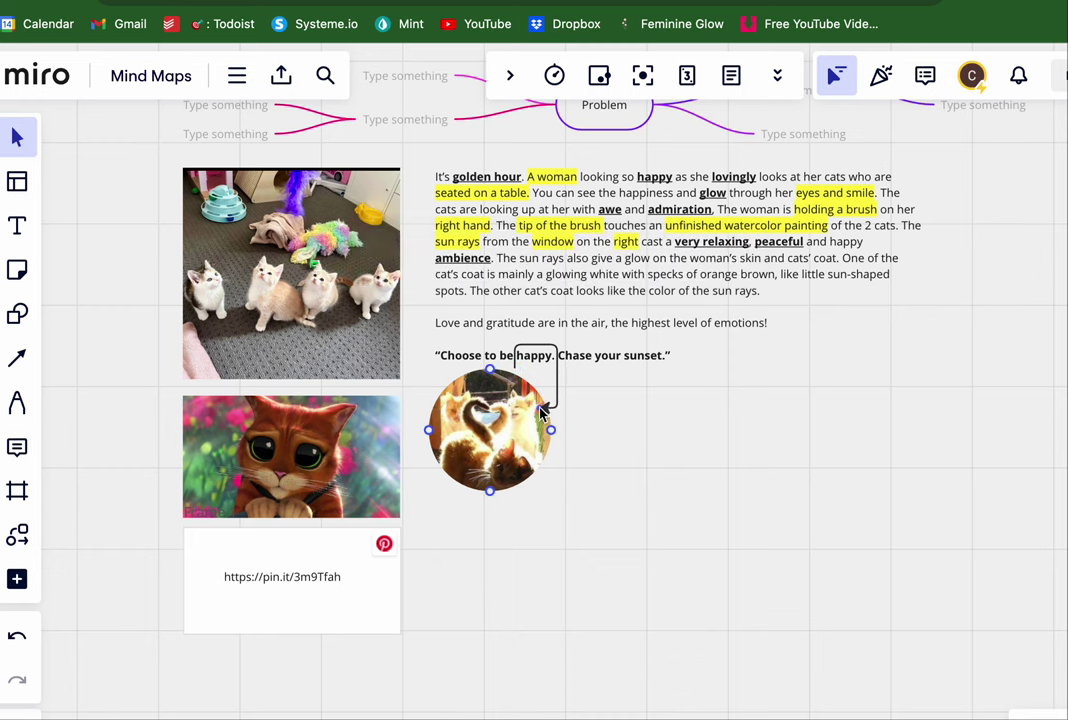
pyautogui.click(530, 416)
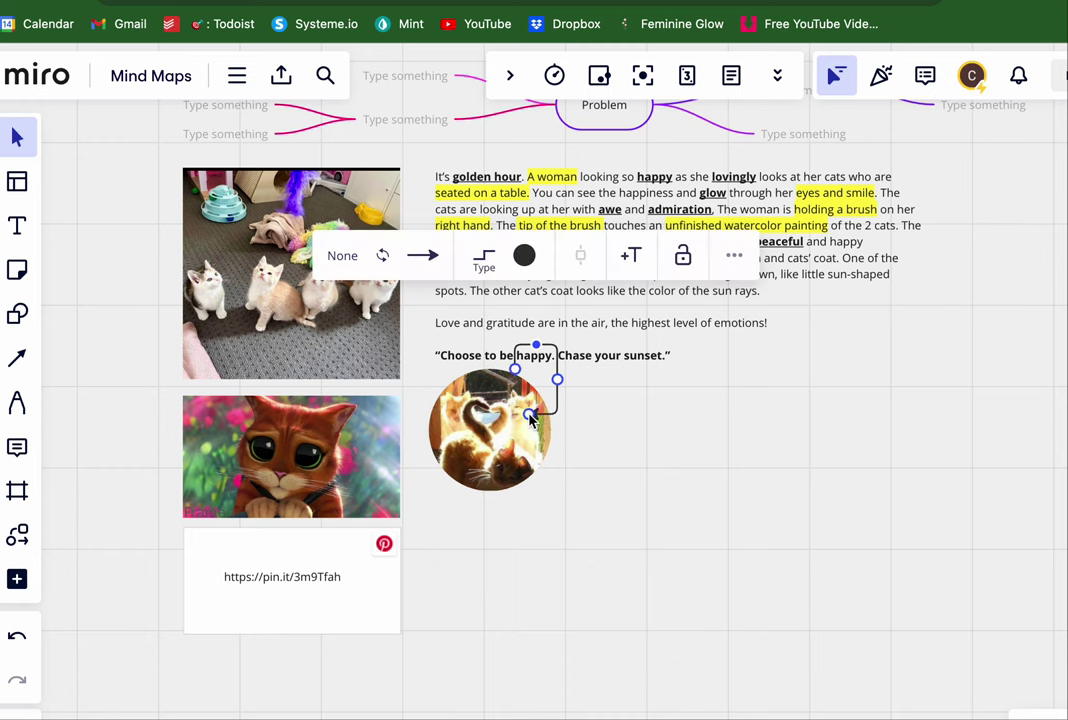
pyautogui.click(613, 430)
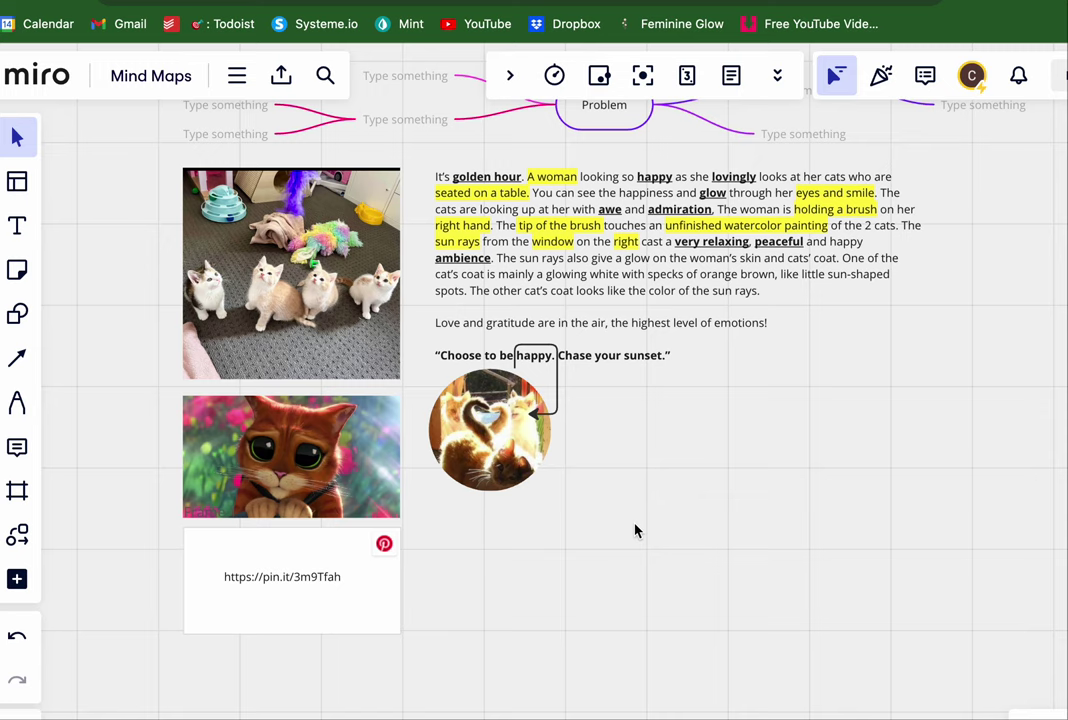
pyautogui.click(553, 369)
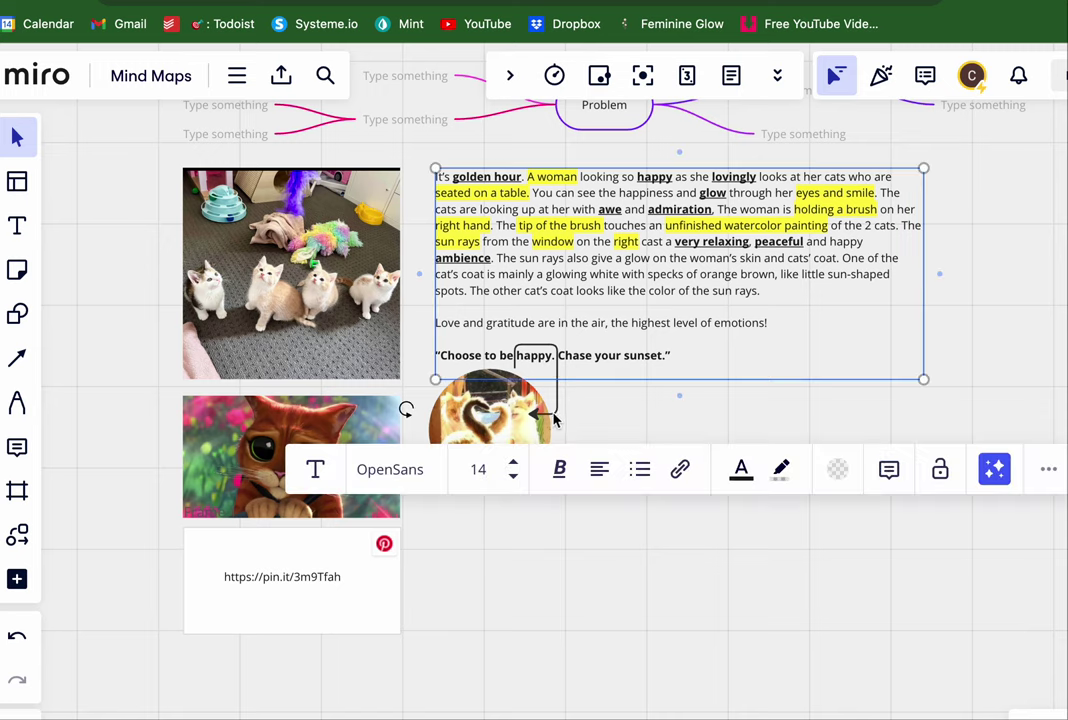
pyautogui.click(554, 414)
pyautogui.click(560, 392)
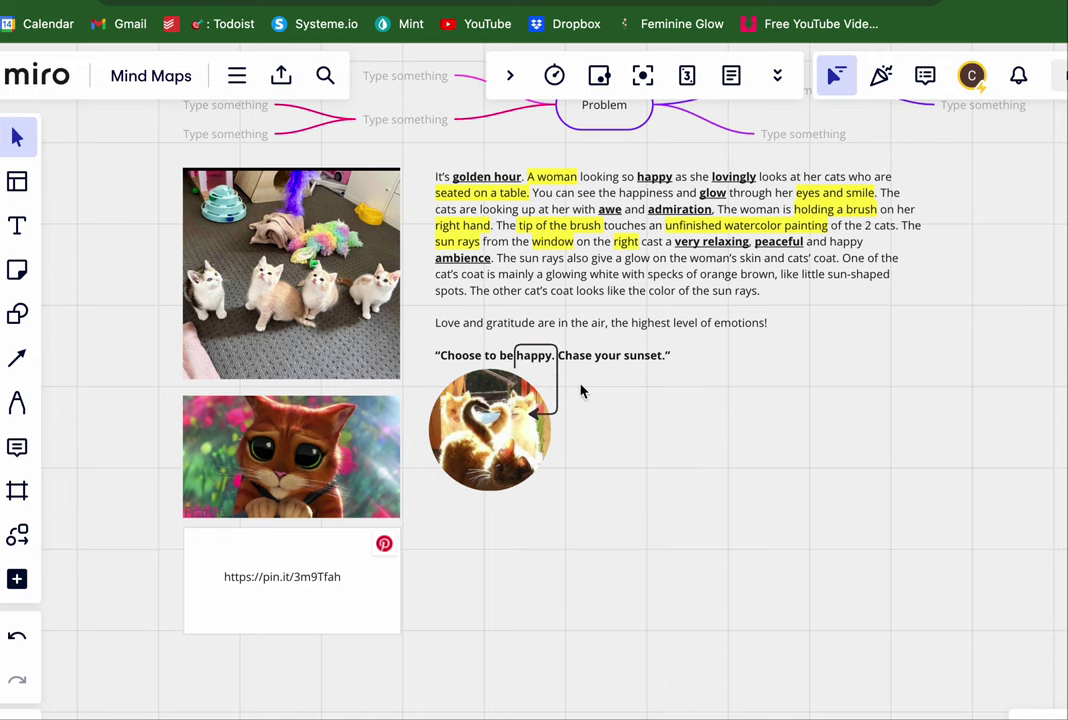
pyautogui.scroll(2, 621, 380)
pyautogui.scroll(-2, 622, 388)
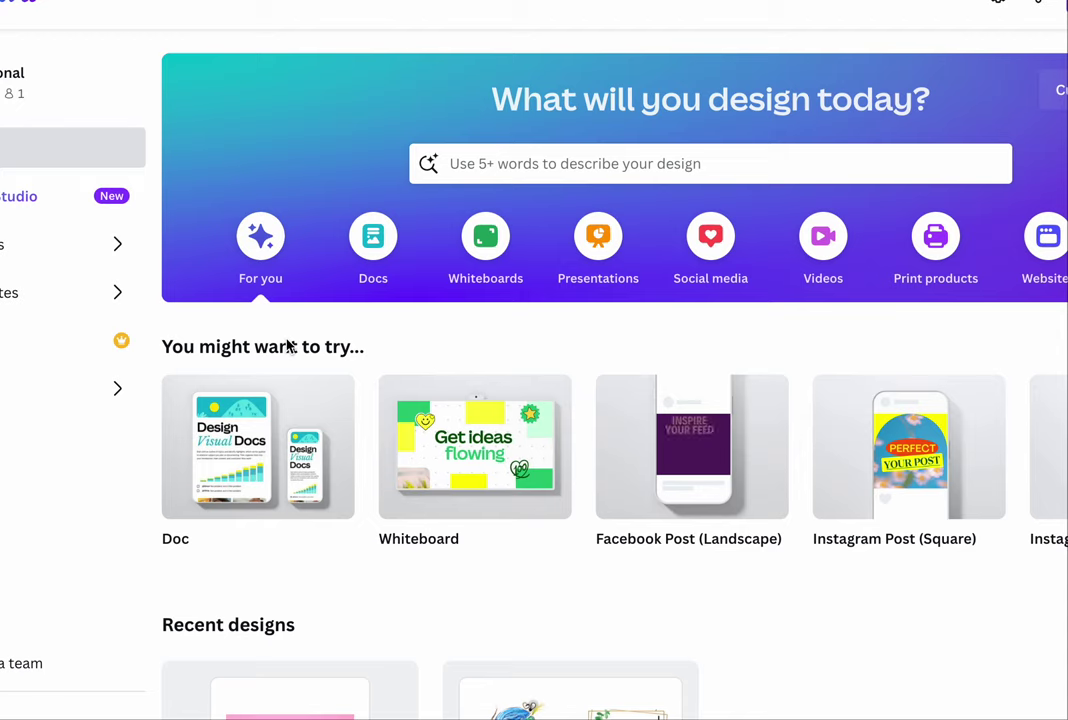
# Switch to Canva, create a blank Instagram Post (Square) design and open its elements library
pyautogui.click(932, 22)
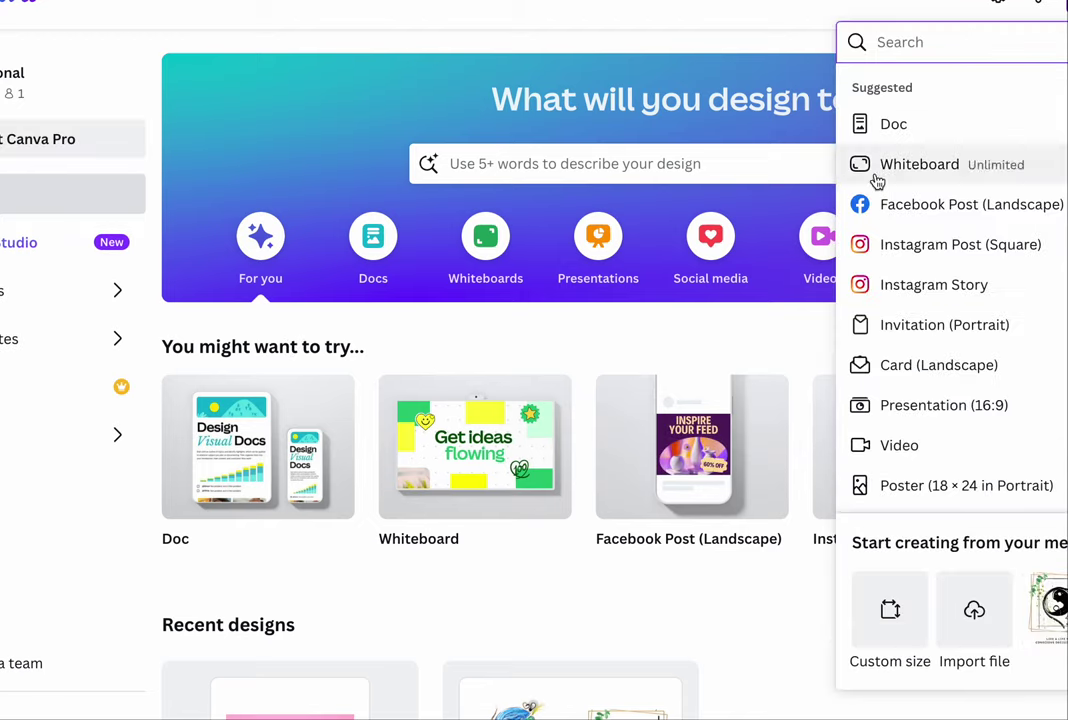
pyautogui.click(889, 248)
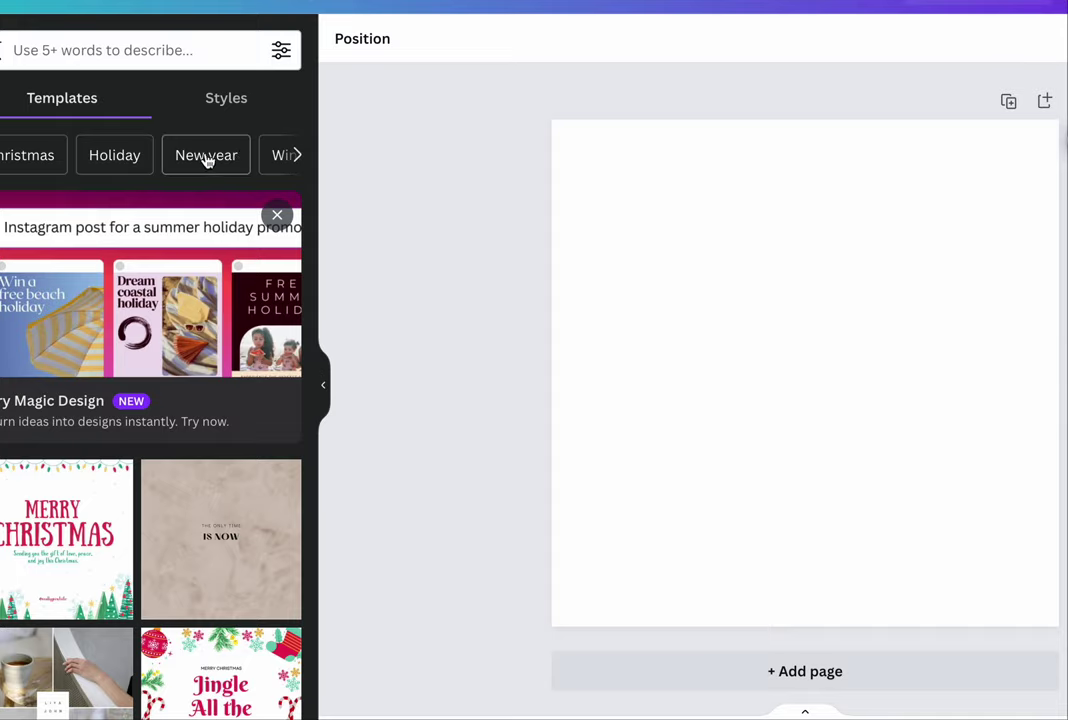
pyautogui.click(2, 230)
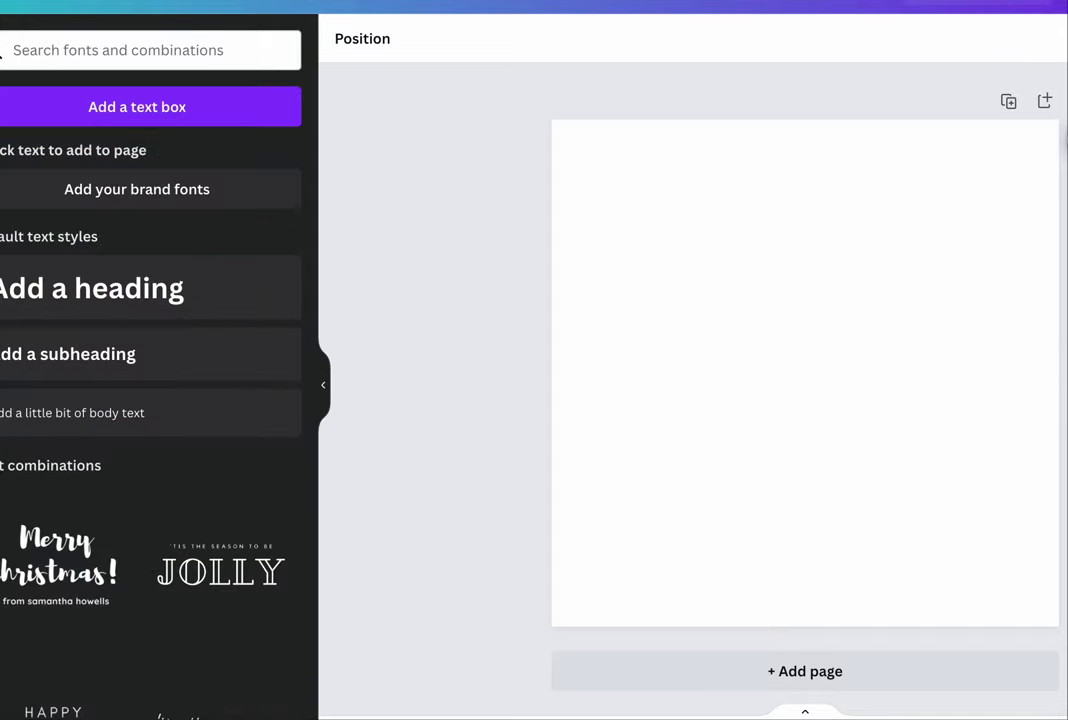
pyautogui.click(2, 160)
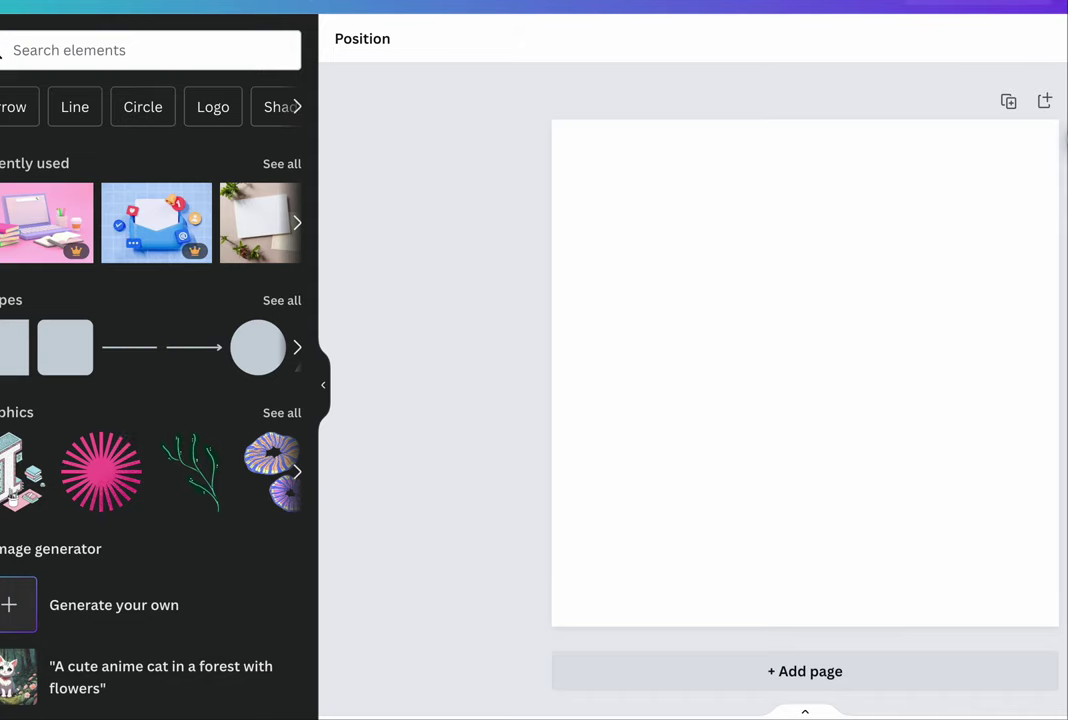
# Search the elements for "cat suinset fur" and limit the results to photos
pyautogui.click(94, 55)
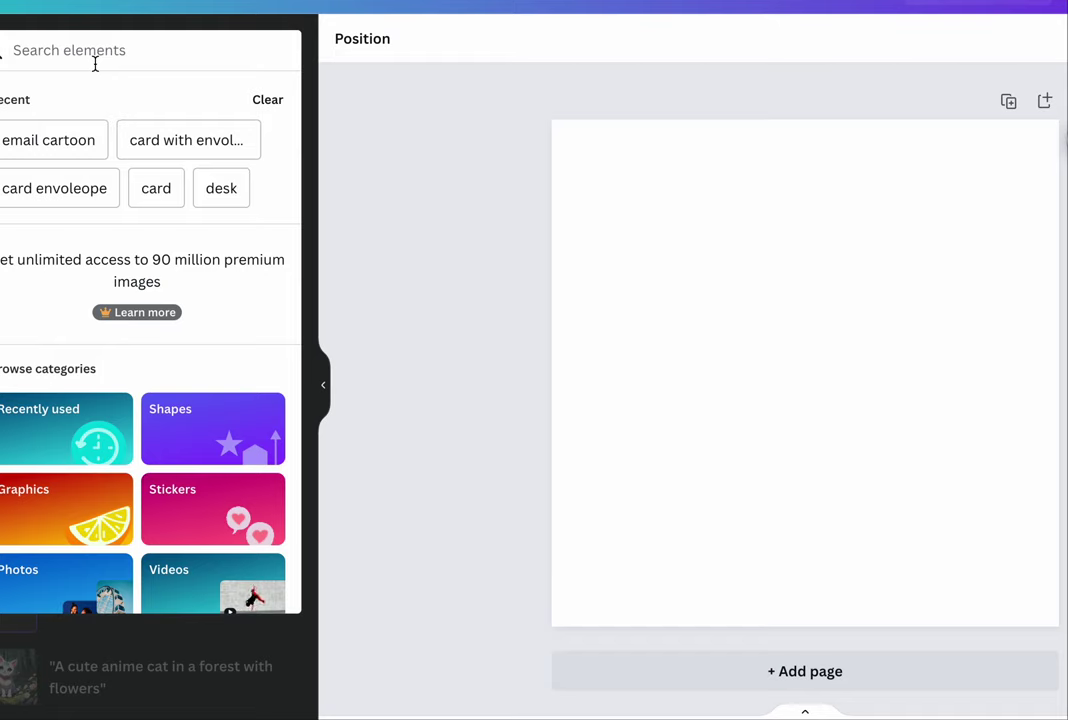
pyautogui.write('cat sui')
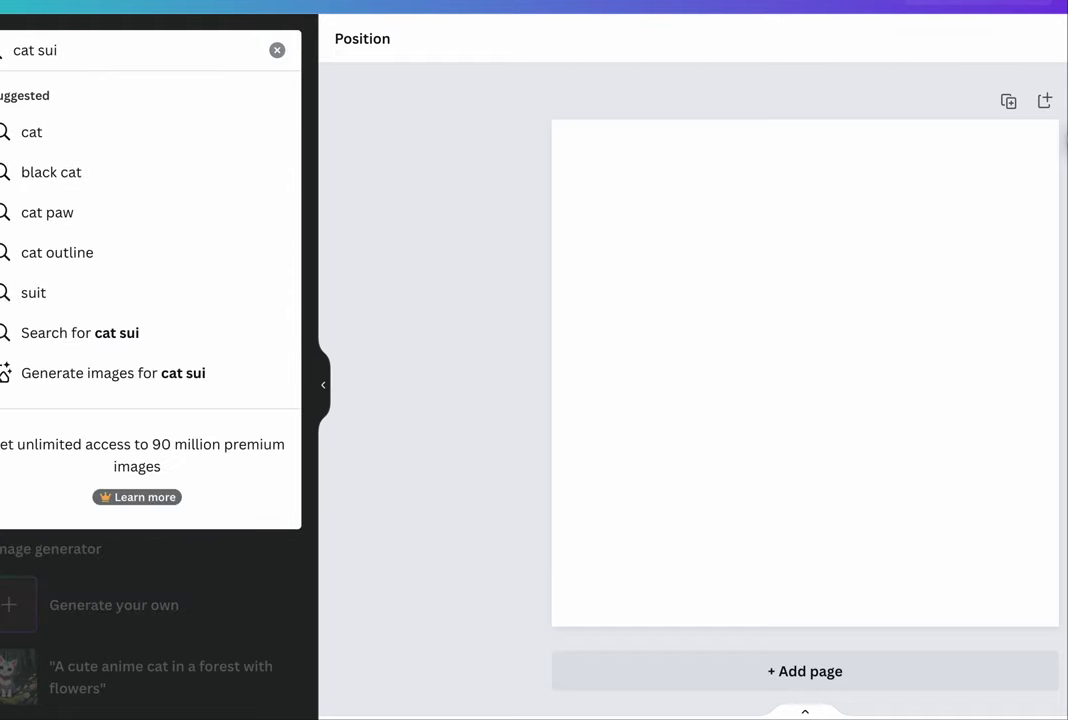
pyautogui.write('nset ')
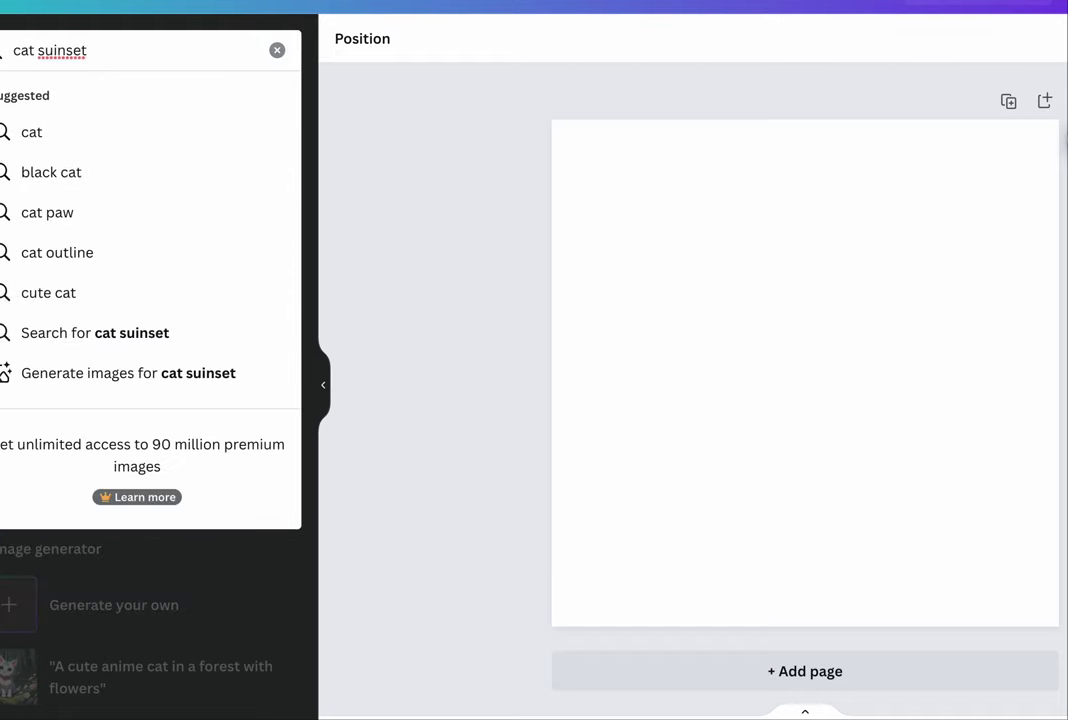
pyautogui.write('fur')
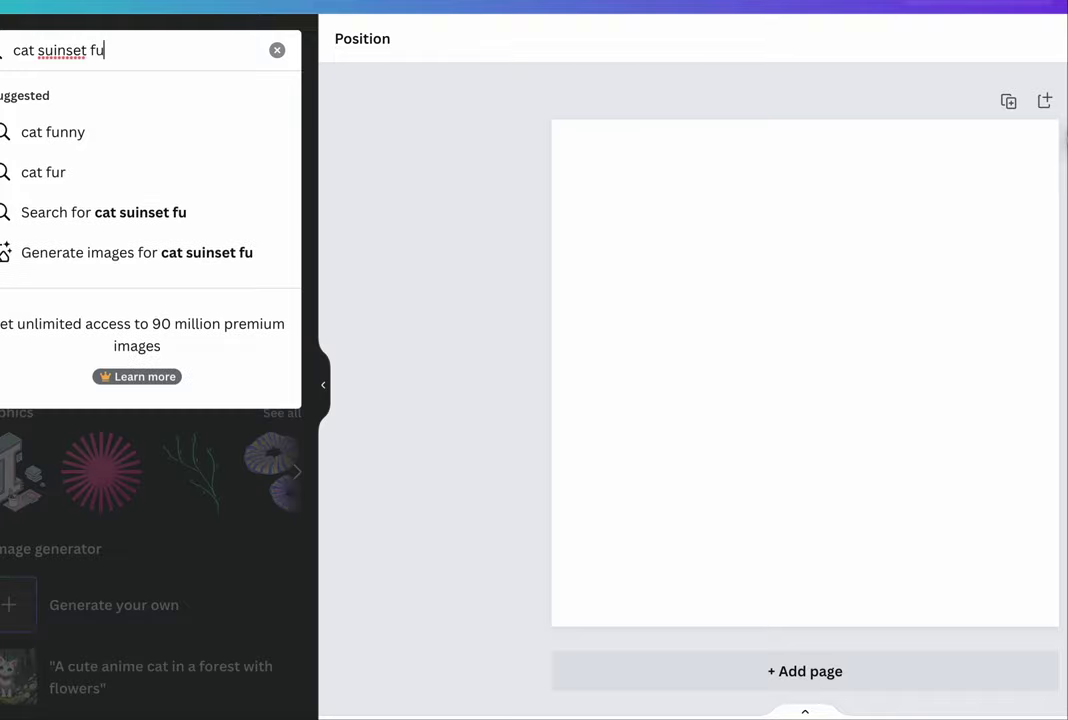
pyautogui.press('Return')
pyautogui.click(120, 98)
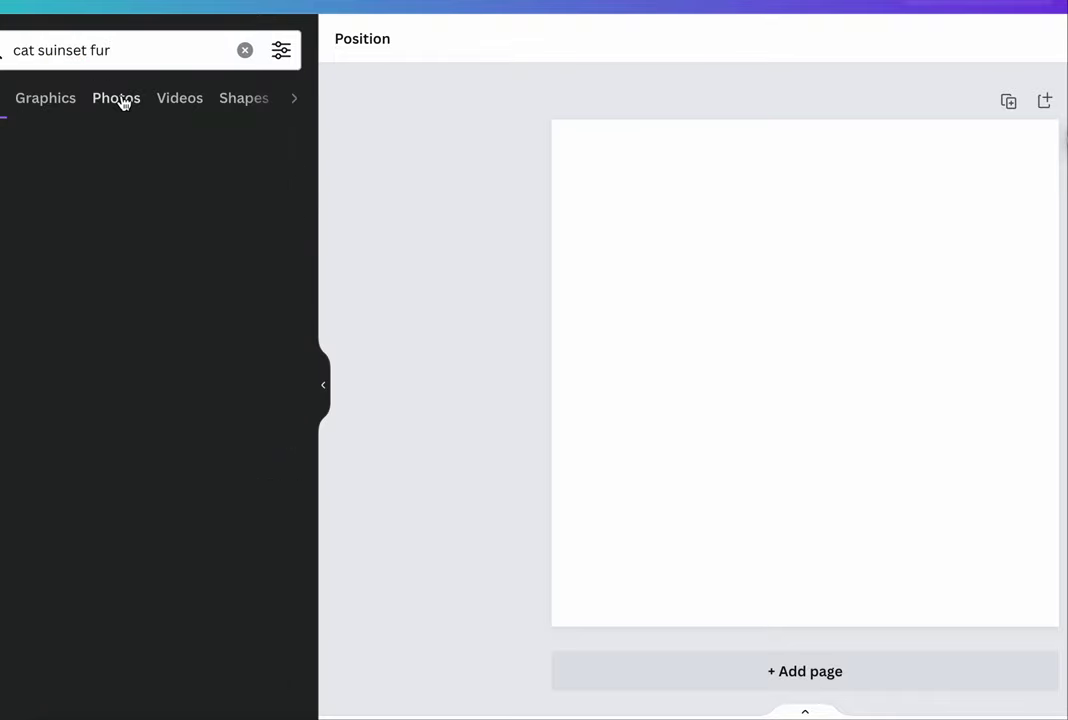
# Add the orange cat fur close-up photo to the blank page and shift it slightly toward the page's left edge
pyautogui.scroll(-1, 112, 388)
pyautogui.scroll(-2, 112, 389)
pyautogui.click(87, 515)
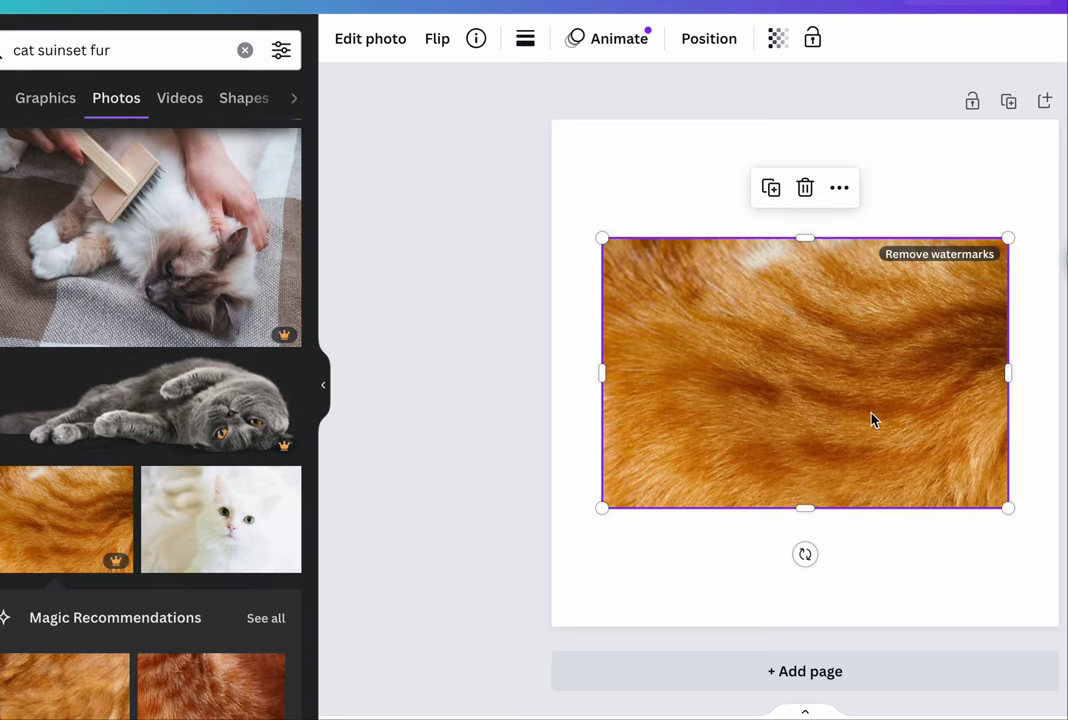
pyautogui.moveTo(846, 422); pyautogui.dragTo(810, 420)
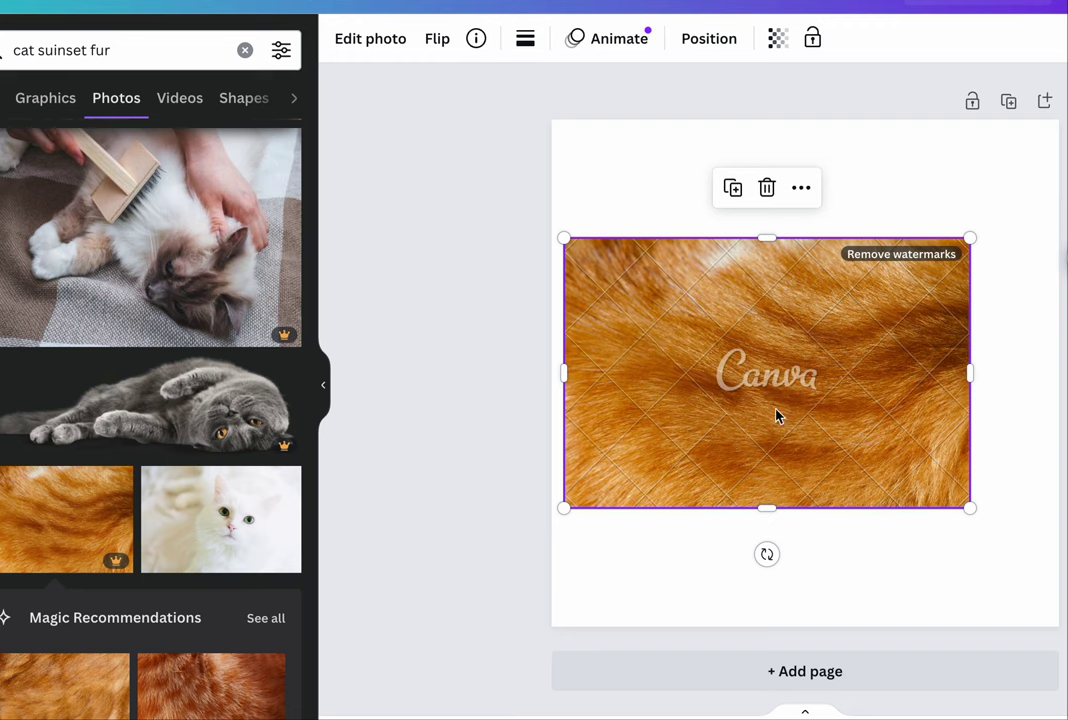
# Examine the full set of Magic Recommendations for photos similar to the orange cat fur
pyautogui.scroll(-4, 197, 577)
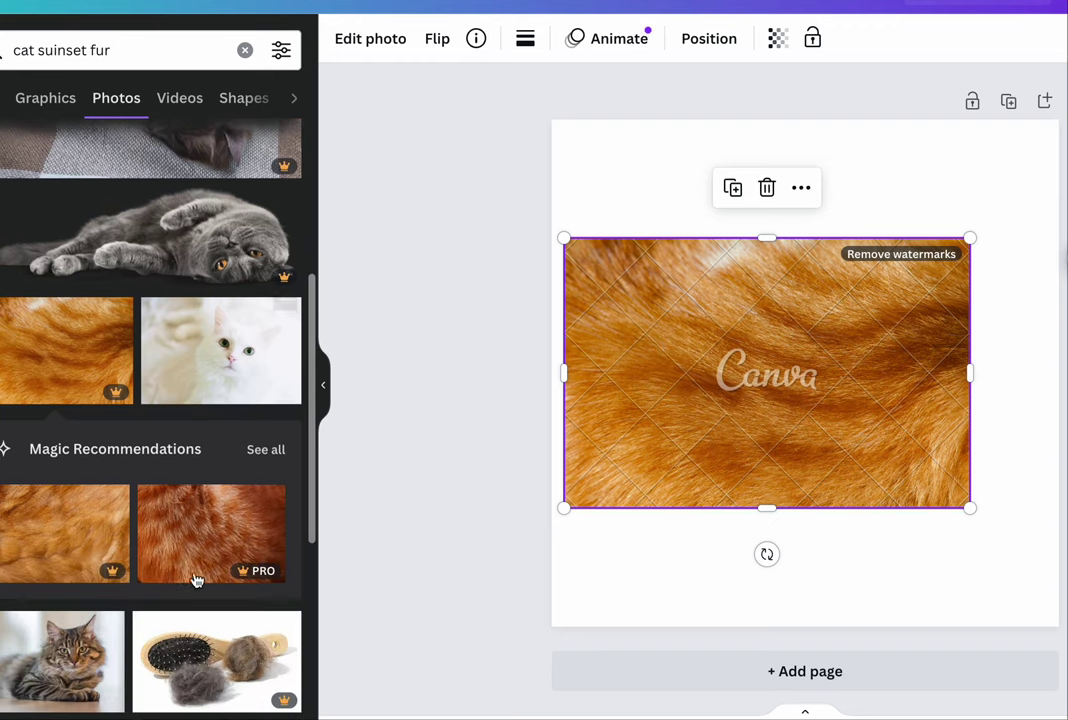
pyautogui.click(263, 308)
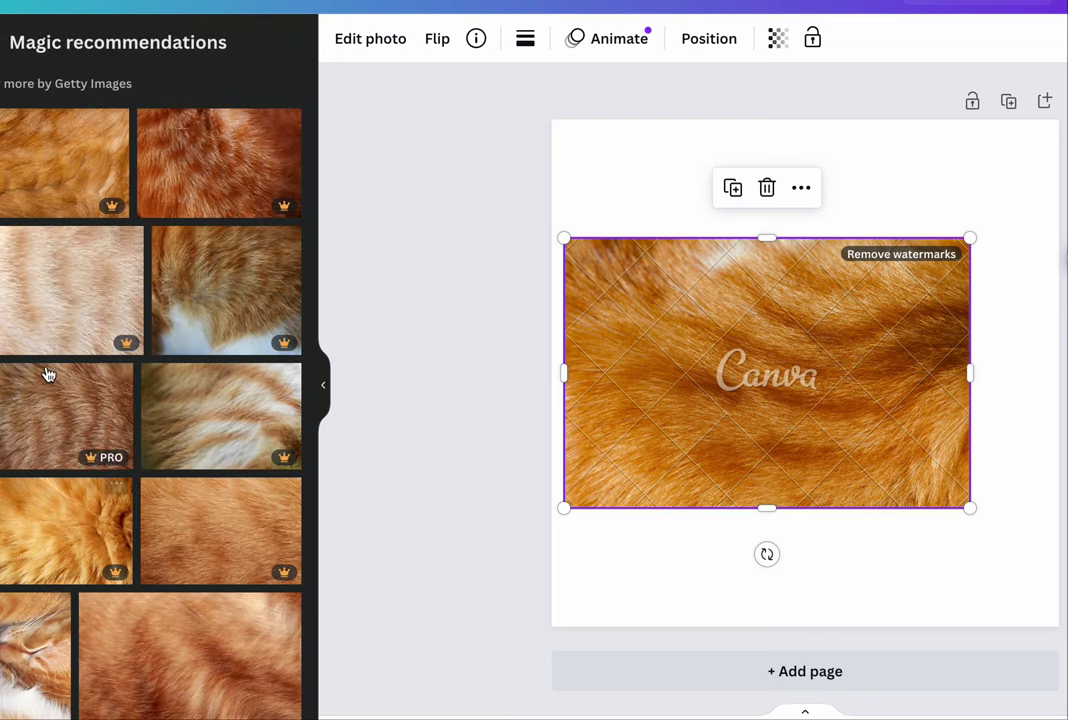
pyautogui.scroll(-3, 207, 472)
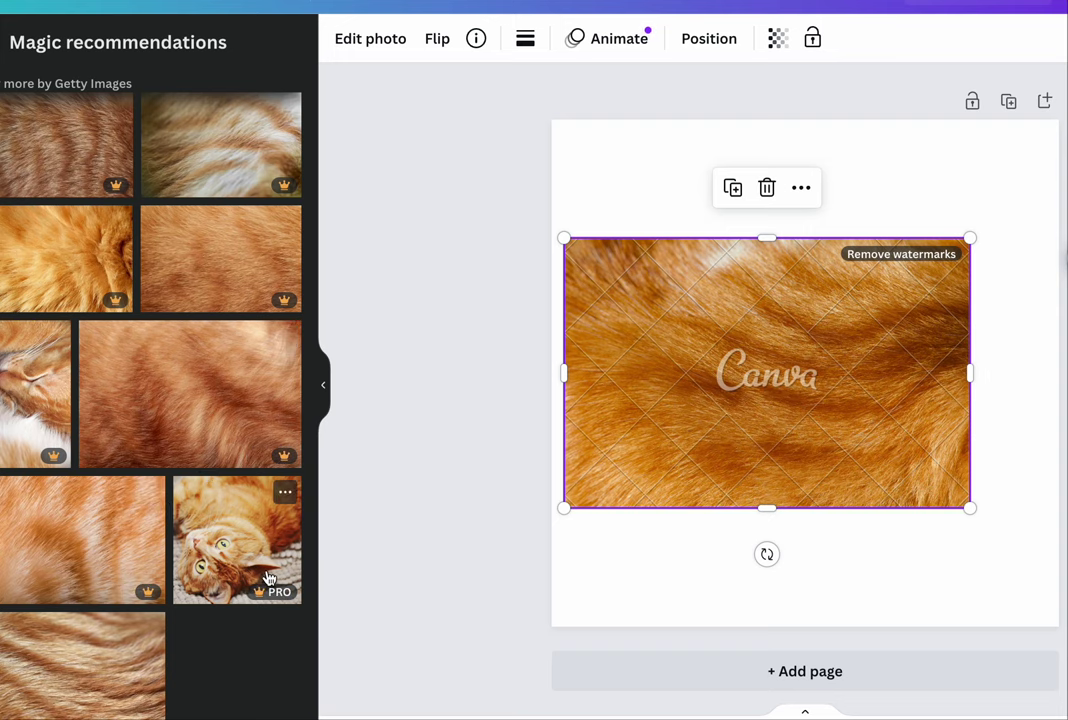
pyautogui.scroll(1, 193, 396)
pyautogui.scroll(-1, 193, 396)
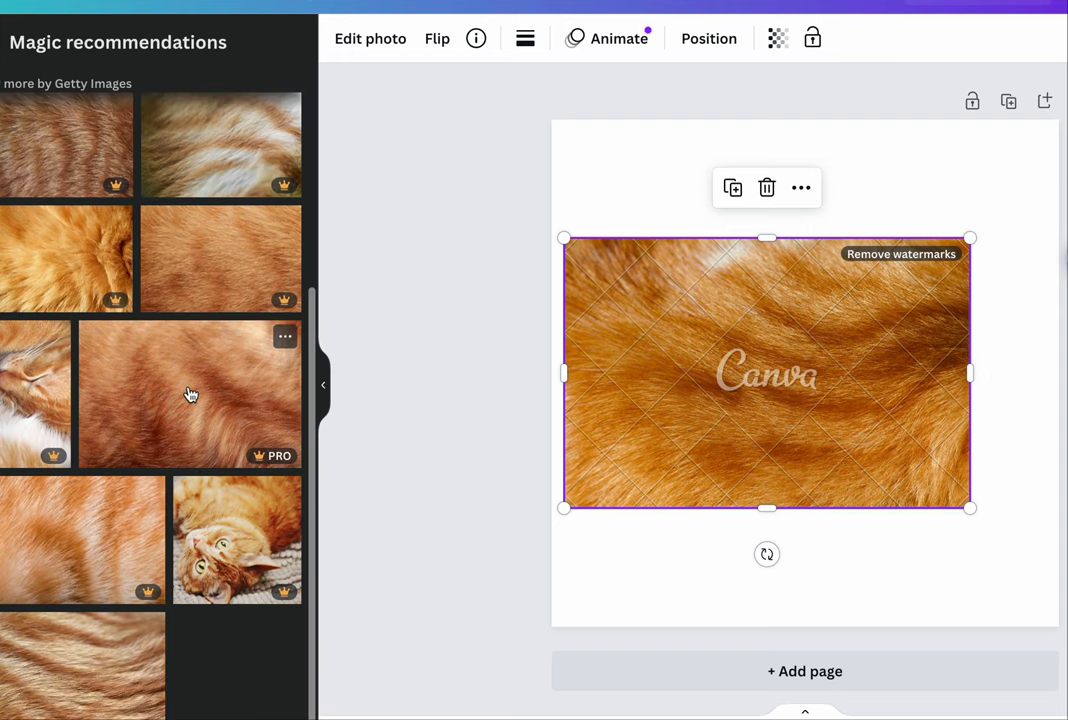
pyautogui.scroll(2, 190, 395)
pyautogui.scroll(1, 190, 395)
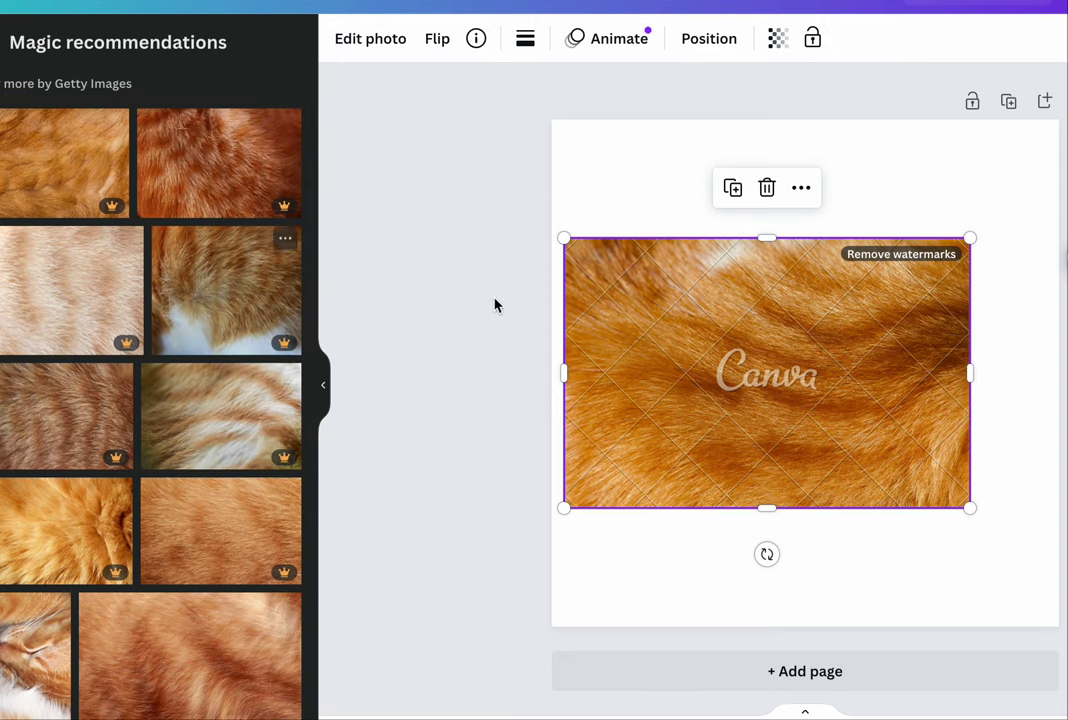
# Remove the orange cat fur photo from the page and capture a screenshot of the Magic Recommendations fur grid
pyautogui.press('Delete')
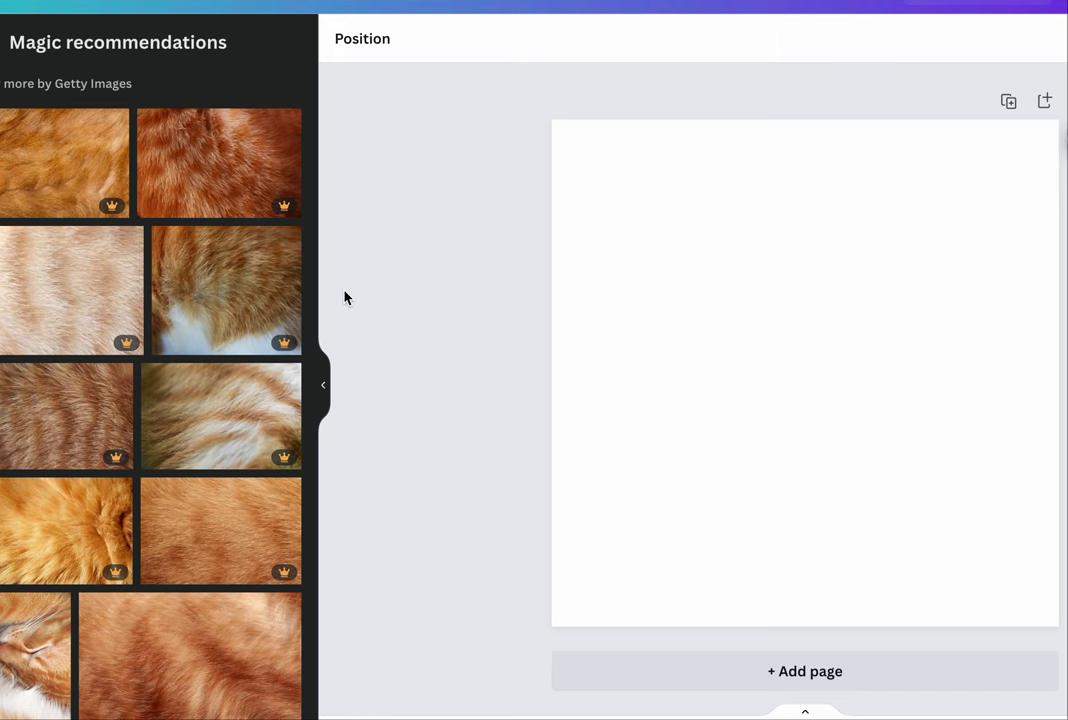
pyautogui.scroll(-3, 222, 350)
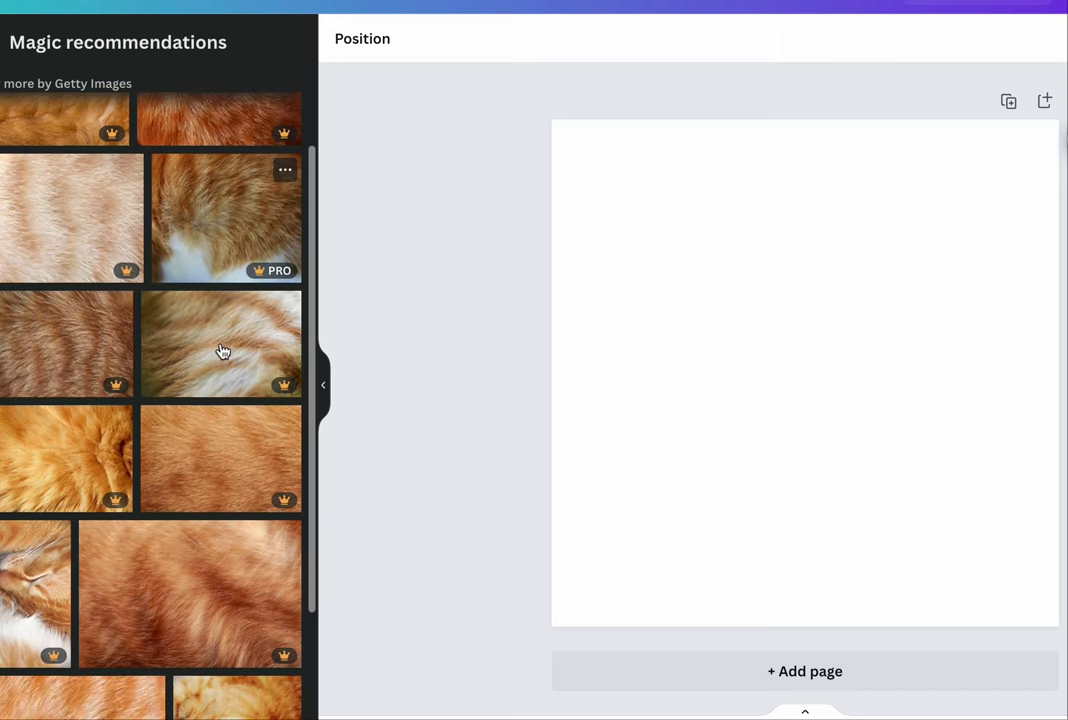
pyautogui.scroll(-2, 222, 350)
pyautogui.scroll(5, 219, 350)
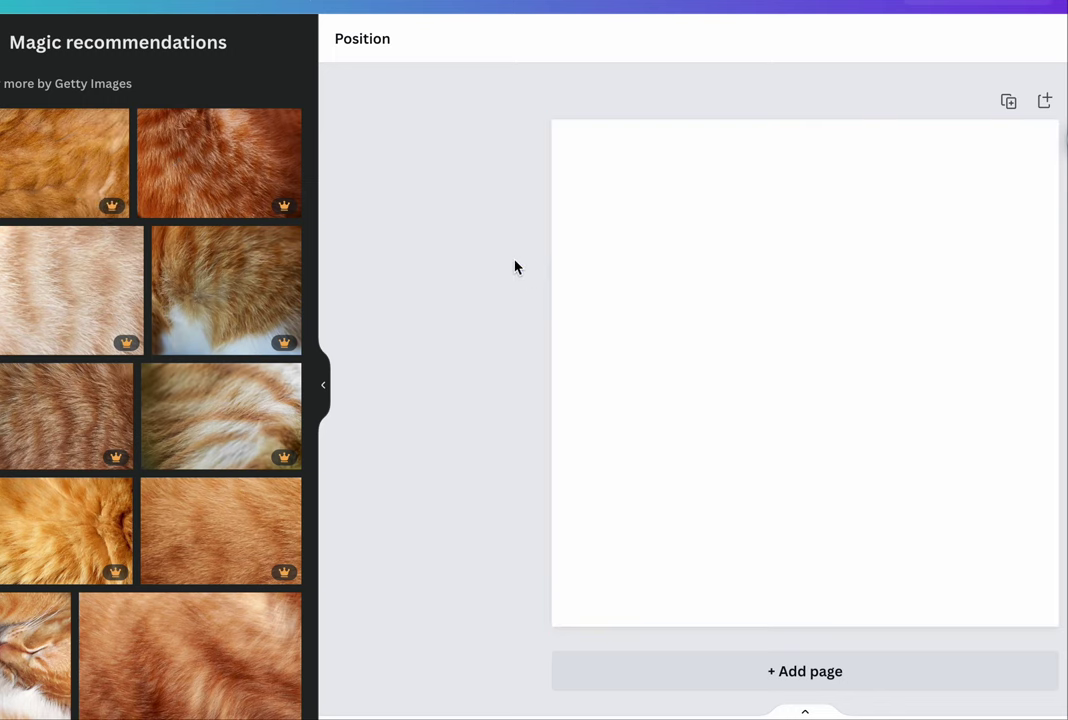
pyautogui.press('super+shift+4')
pyautogui.moveTo(7, 117); pyautogui.dragTo(300, 588)
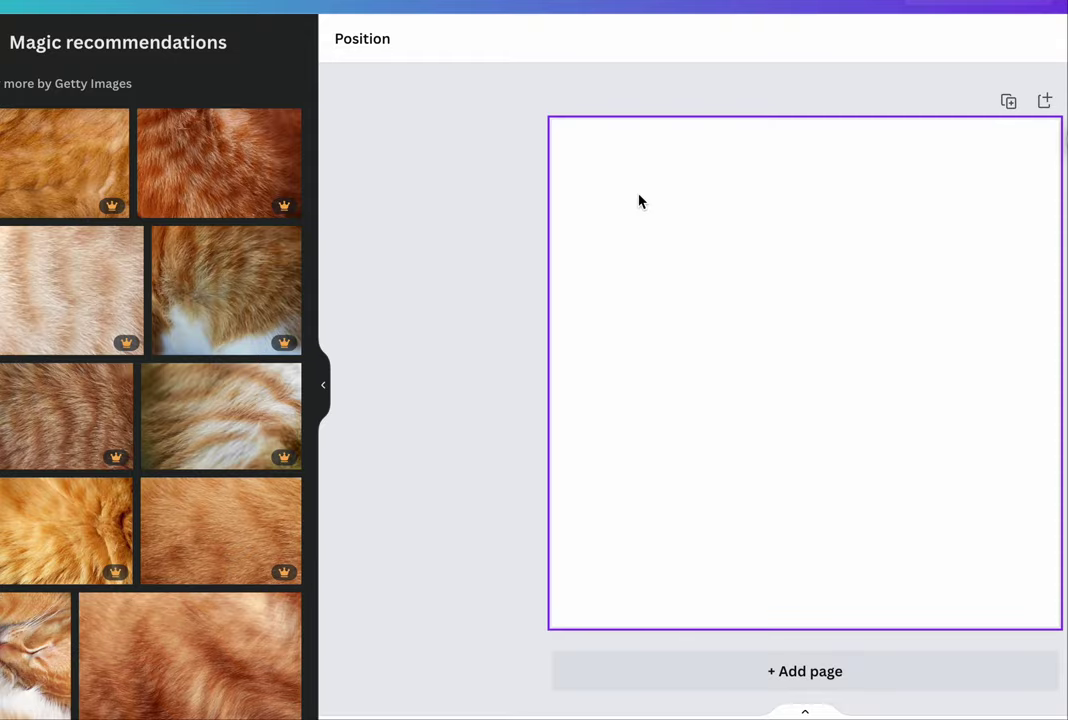
# Switch to Miro and place the fur screenshot beside the kittens photo, scaled to the full height of the reference image column
pyautogui.press('super+m')
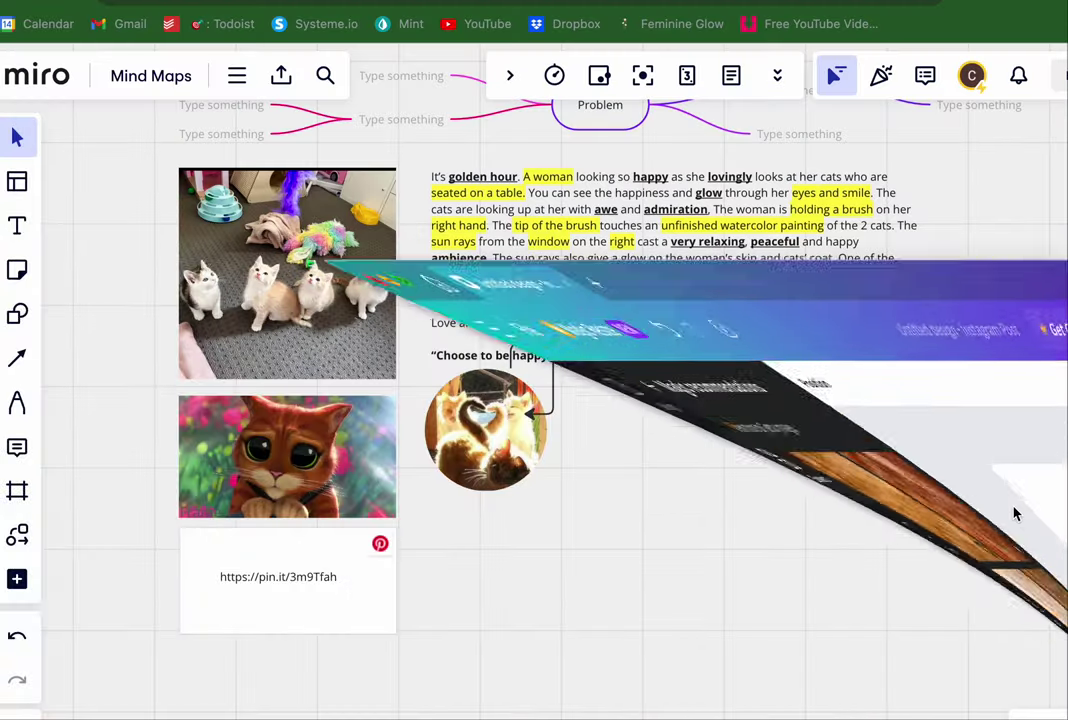
pyautogui.moveTo(1030, 655); pyautogui.dragTo(708, 567)
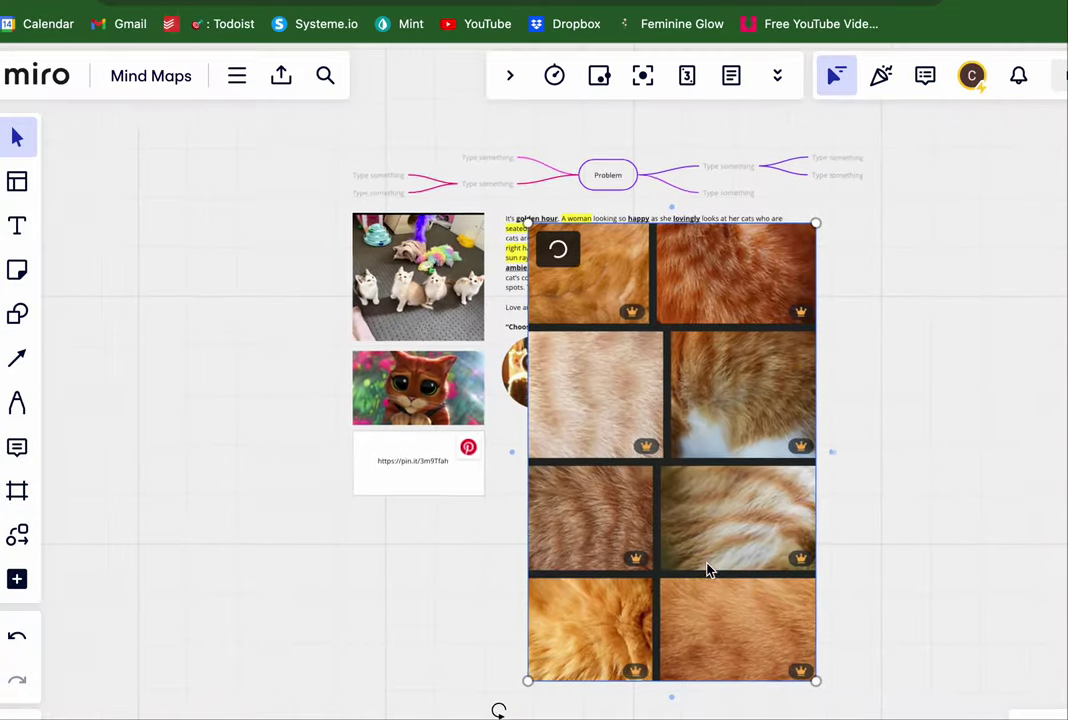
pyautogui.moveTo(488, 668); pyautogui.dragTo(729, 412)
pyautogui.moveTo(746, 286); pyautogui.dragTo(338, 275)
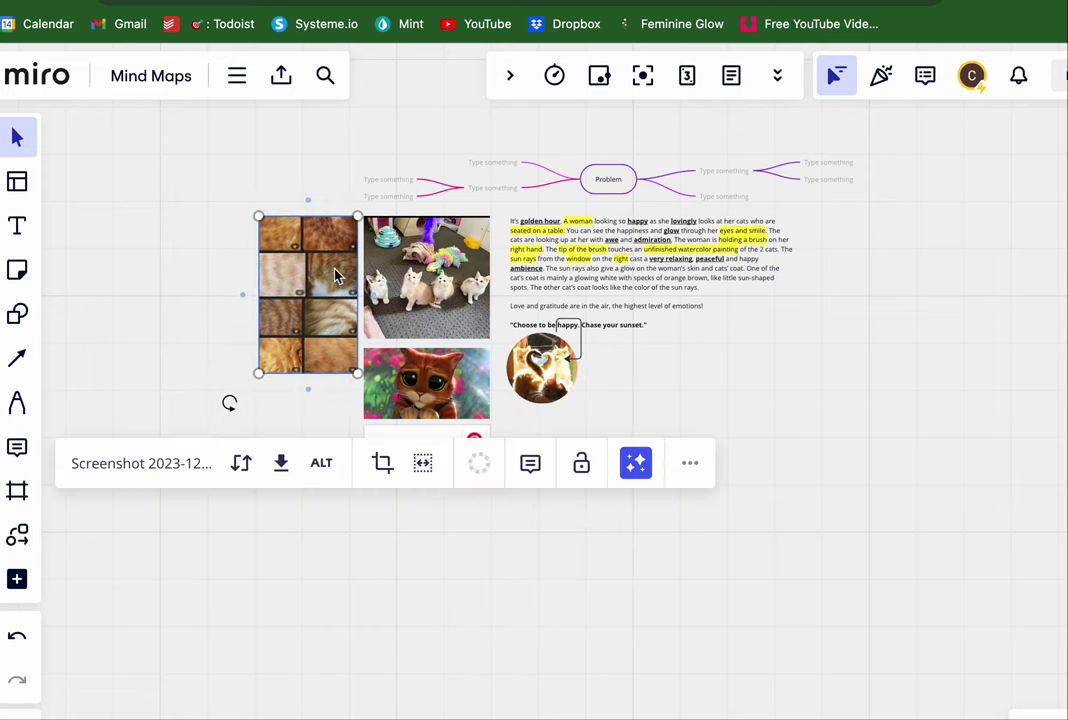
pyautogui.moveTo(353, 370); pyautogui.dragTo(334, 312)
pyautogui.moveTo(264, 493); pyautogui.dragTo(262, 517)
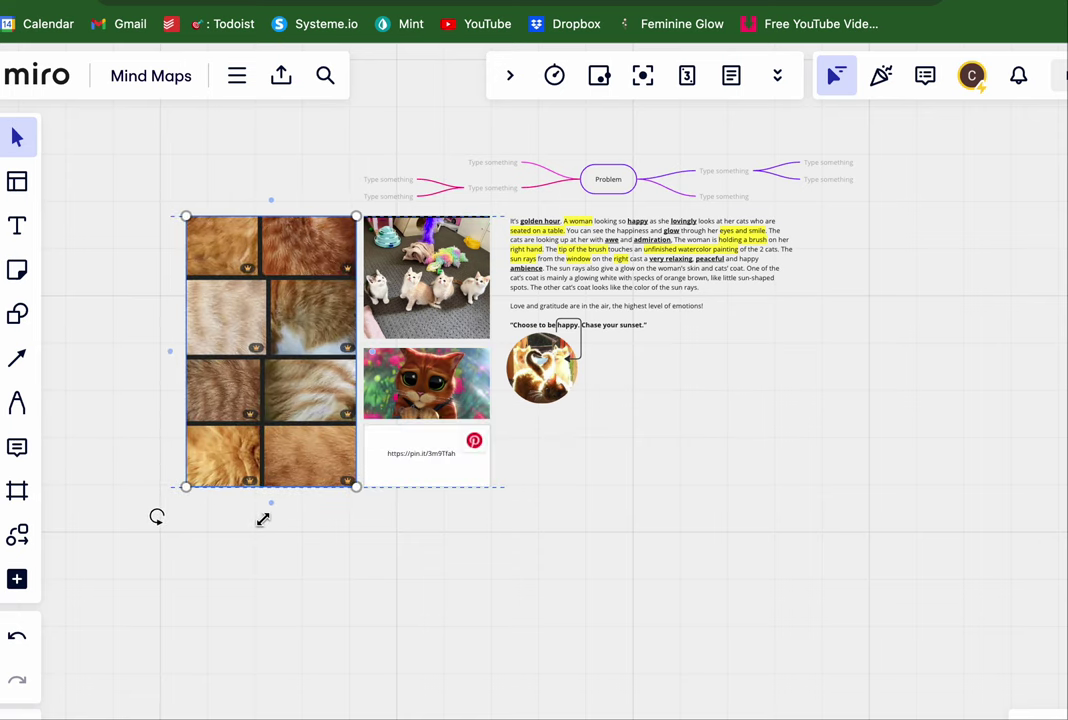
pyautogui.click(386, 601)
pyautogui.scroll(5, 602, 505)
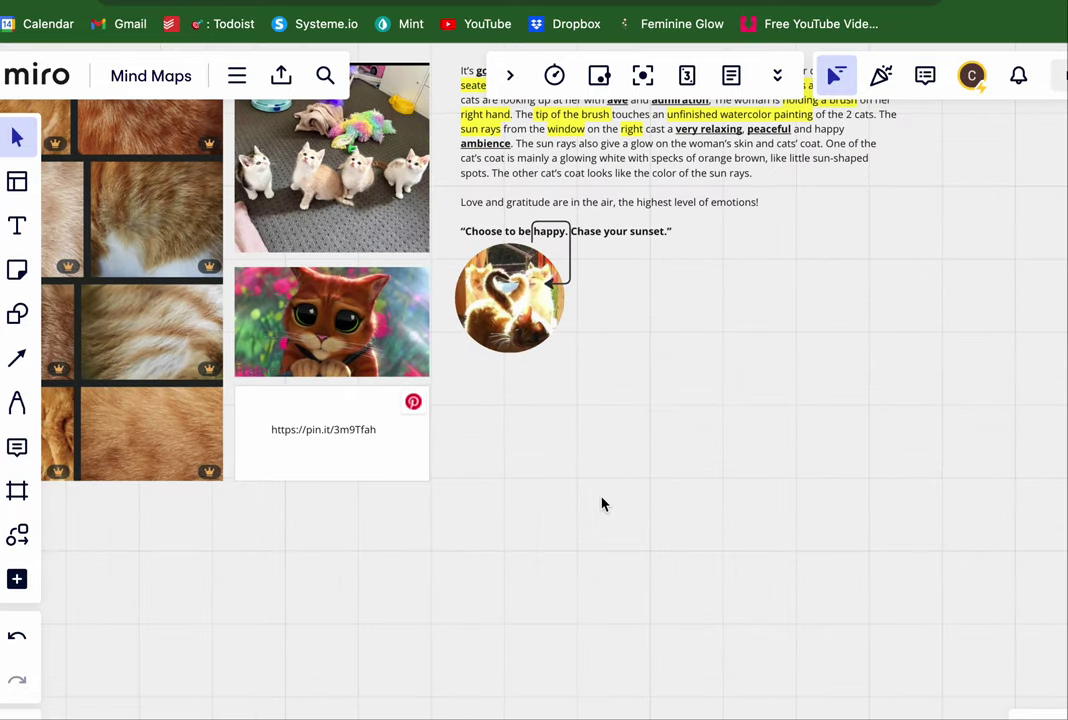
pyautogui.scroll(4, 620, 540)
pyautogui.hscroll(-4, 620, 540)
pyautogui.scroll(-3, 640, 570)
pyautogui.hscroll(1, 640, 570)
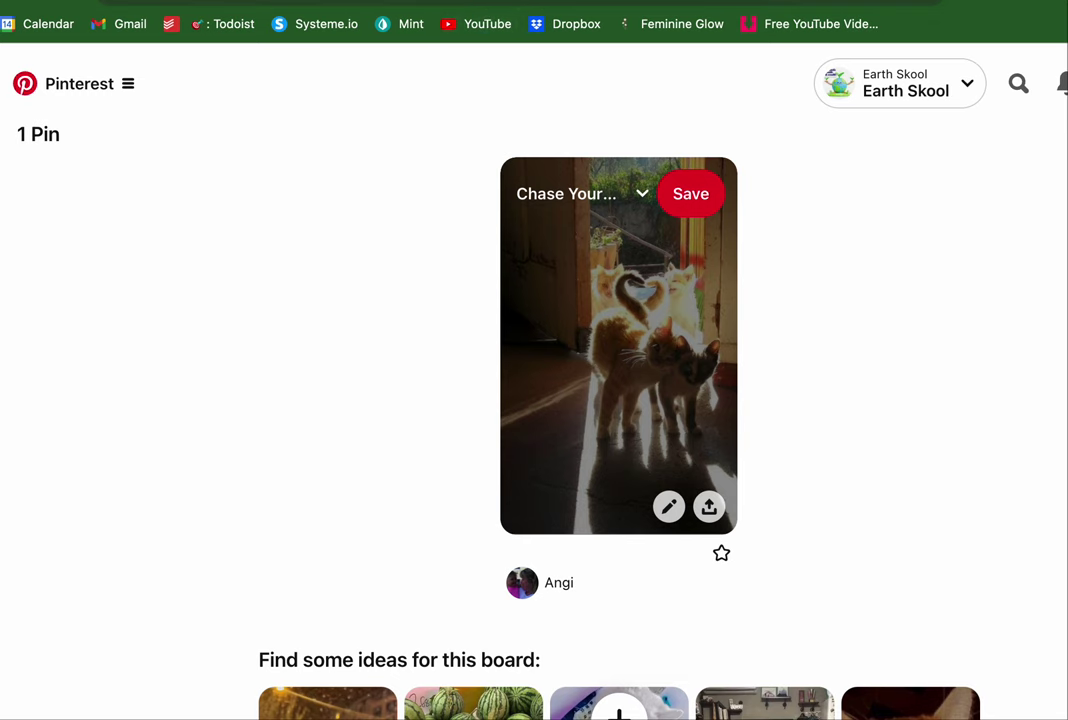
# Switch to Pinterest's single-Pin board and open the Pin search
pyautogui.hotkey('ctrl', 'Tab')
pyautogui.hotkey('ctrl', 'Tab')
pyautogui.hotkey('ctrl', 'Tab')
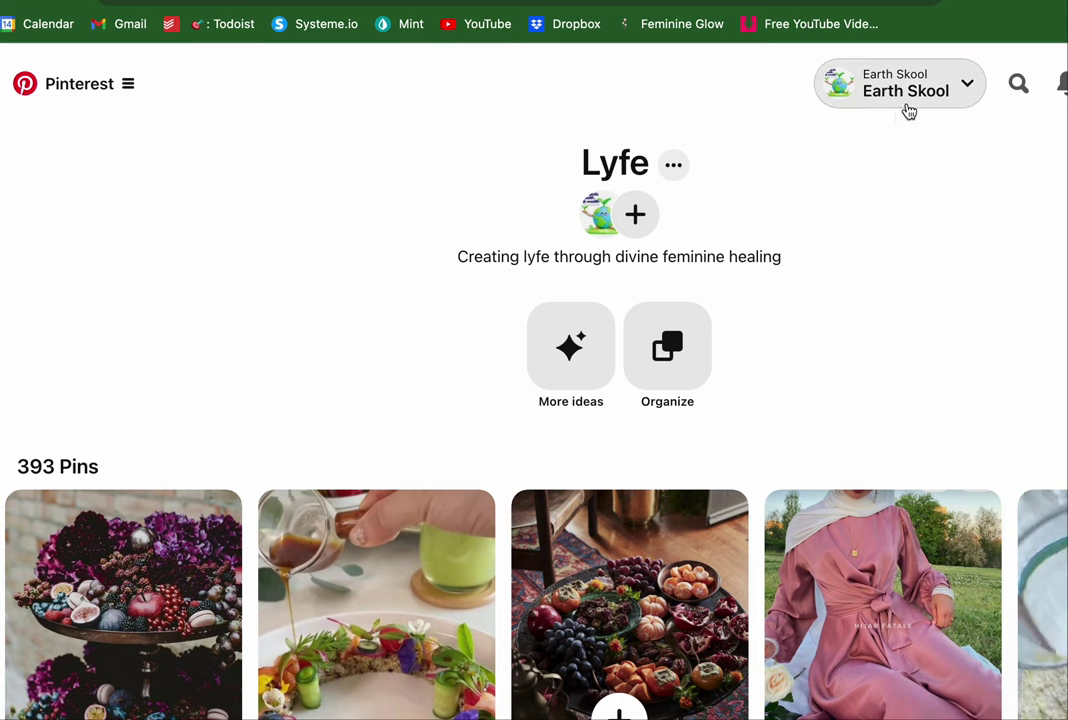
pyautogui.hotkey('ctrl', 'shift', 'Tab')
pyautogui.click(591, 98)
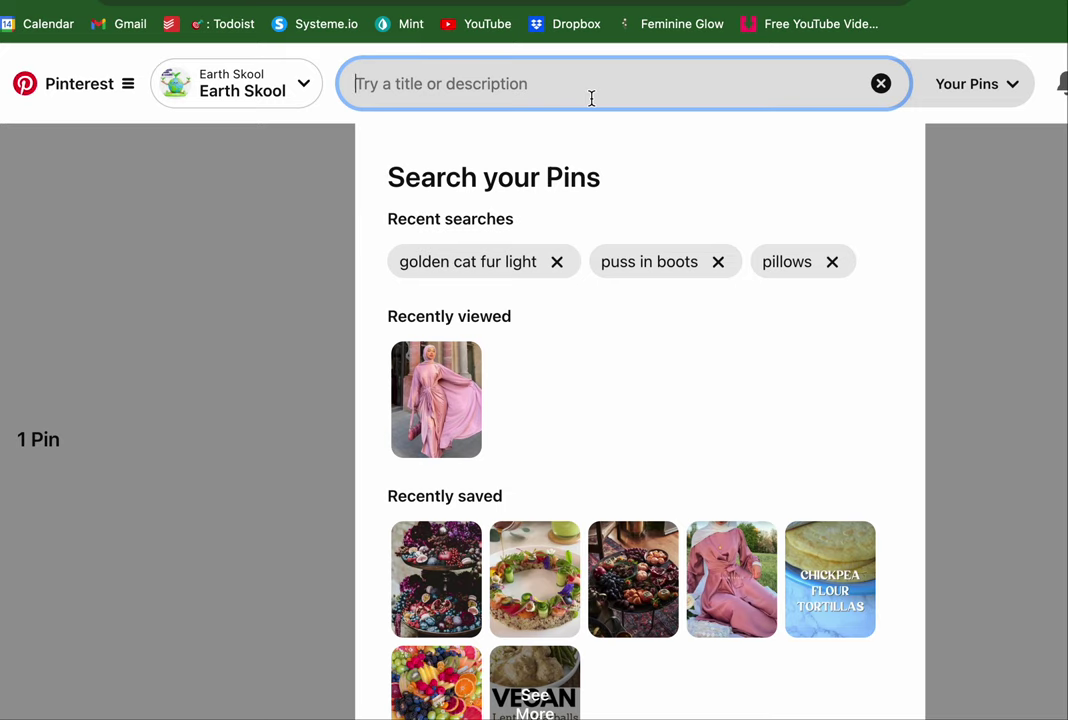
pyautogui.press('XF86AudioLowerVolume')
pyautogui.press('XF86AudioLowerVolume')
pyautogui.press('XF86AudioLowerVolume')
pyautogui.press('XF86AudioLowerVolume')
pyautogui.press('XF86AudioLowerVolume')
# Search for "light hand sun aura" and widen the search scope to All Pins
pyautogui.write('light hand s')
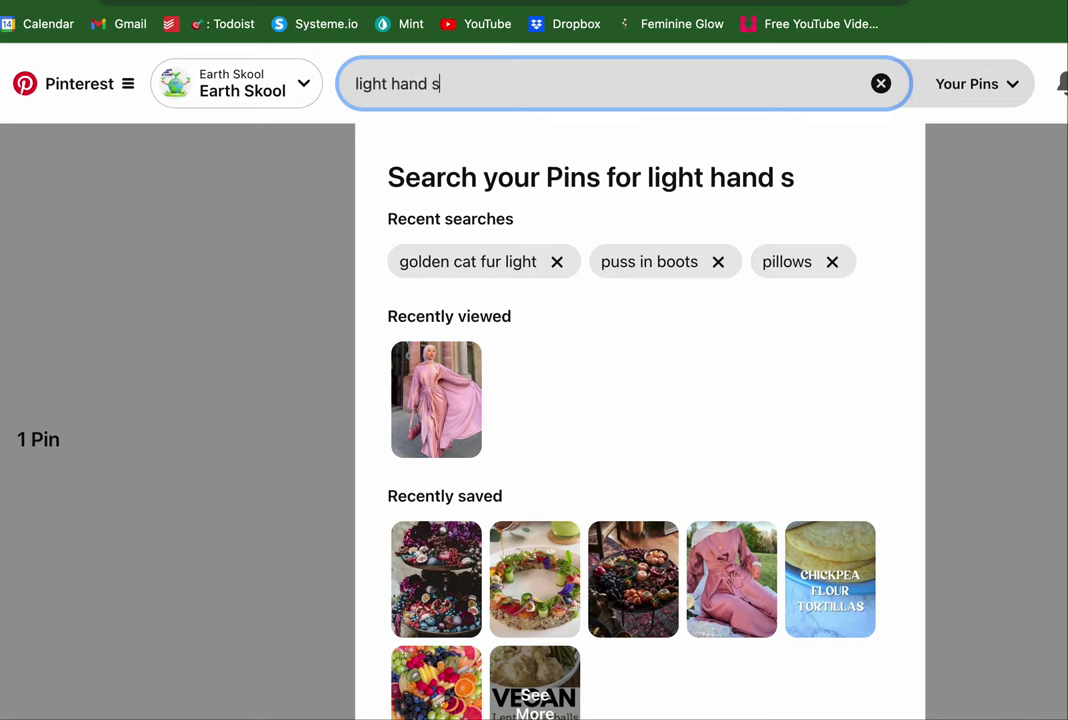
pyautogui.write('un aura')
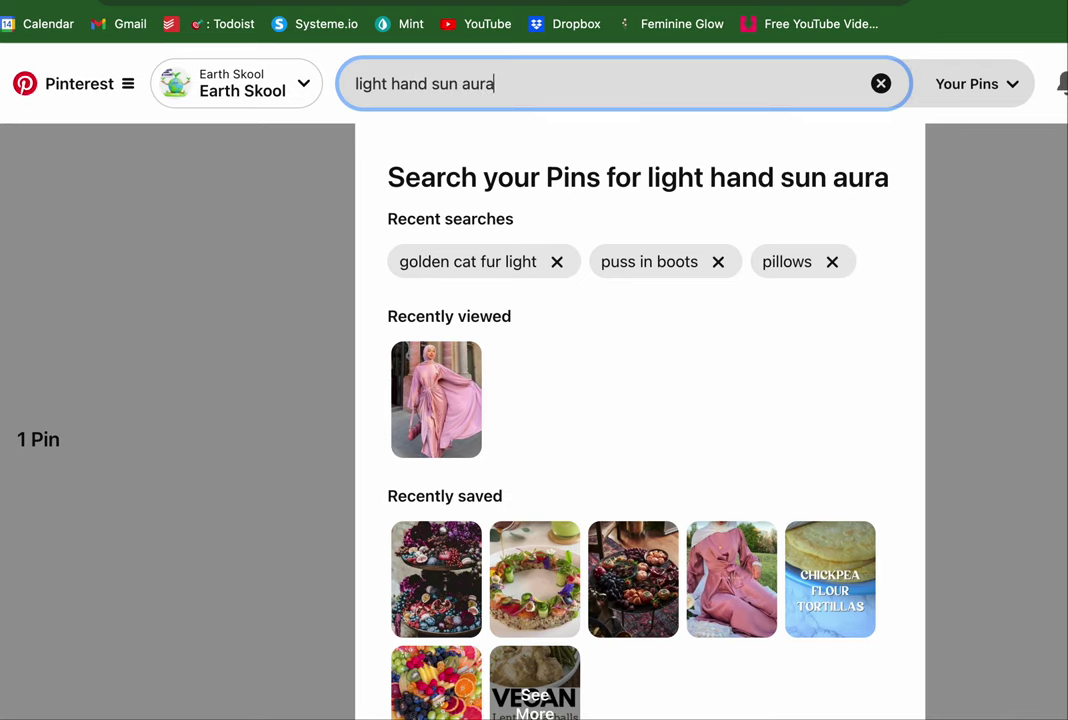
pyautogui.press('Return')
pyautogui.click(940, 95)
pyautogui.click(945, 177)
pyautogui.click(978, 90)
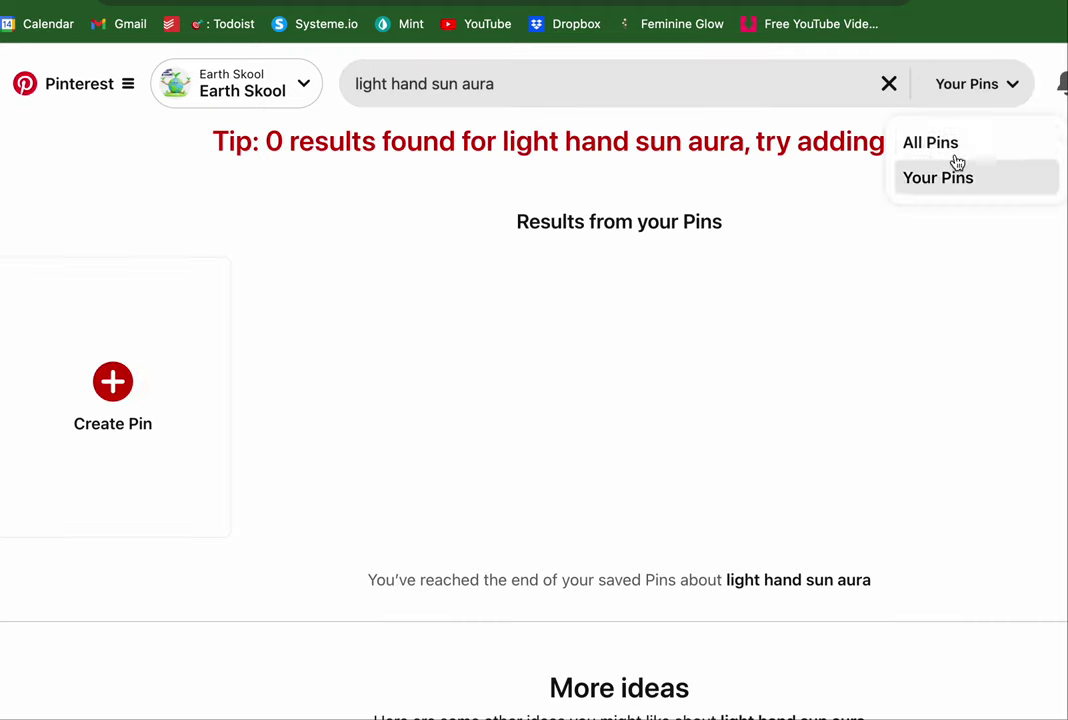
pyautogui.click(949, 143)
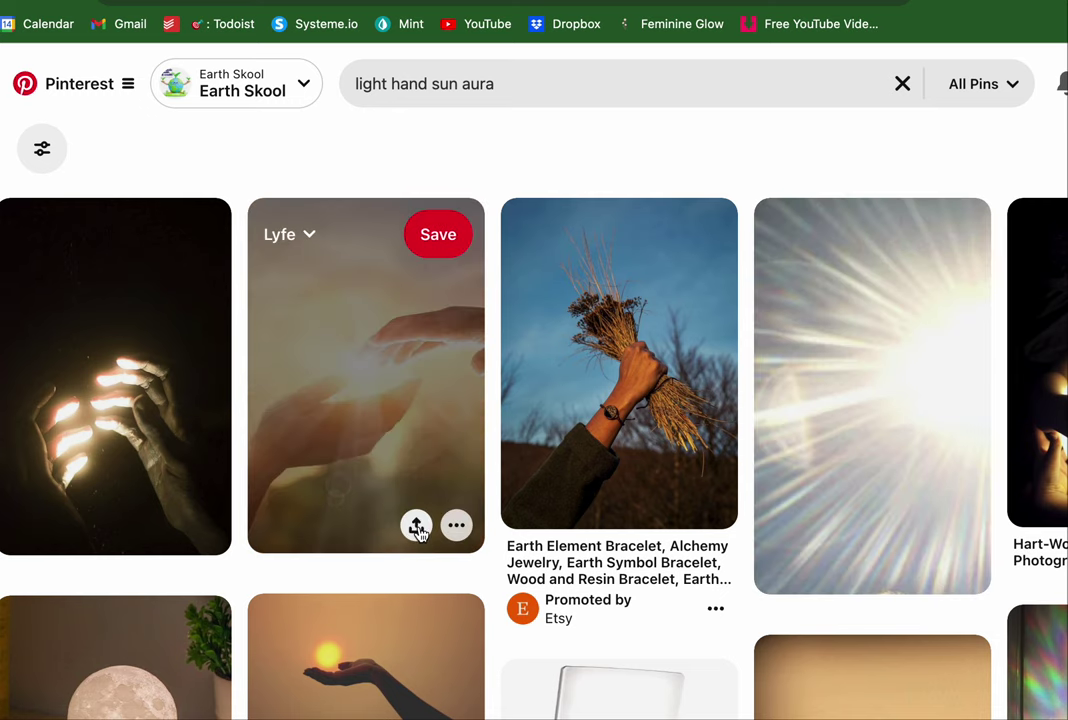
# Examine the "light hand sun aura" results for photos of hands lit by the sun
pyautogui.scroll(-10, 372, 543)
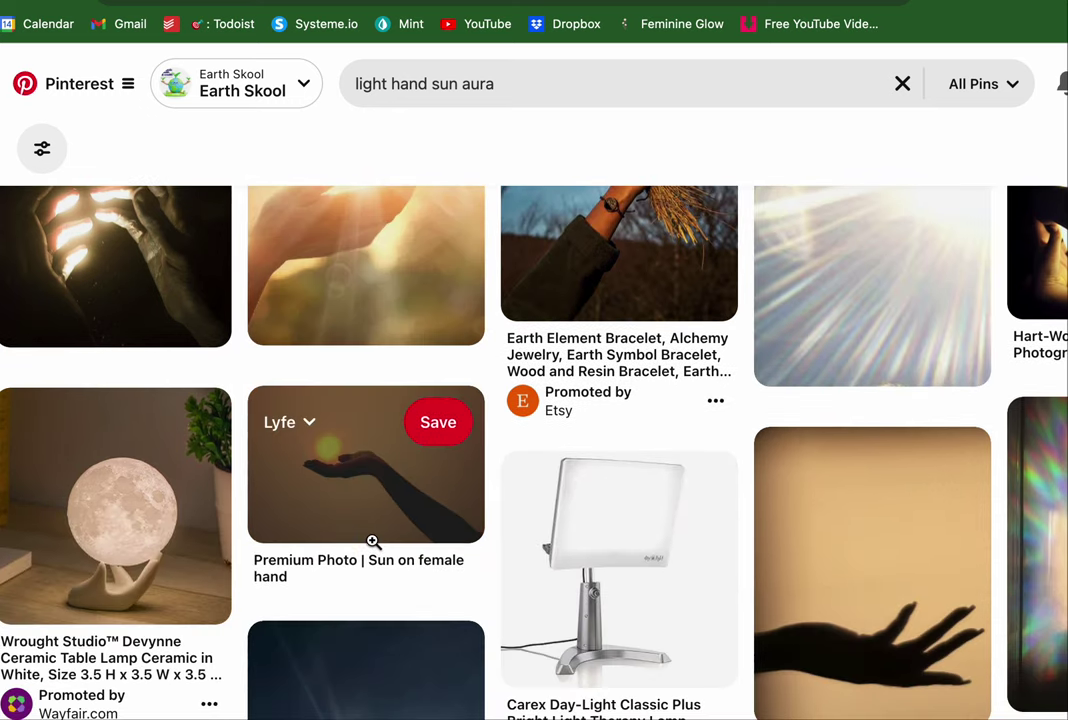
pyautogui.scroll(-5, 372, 545)
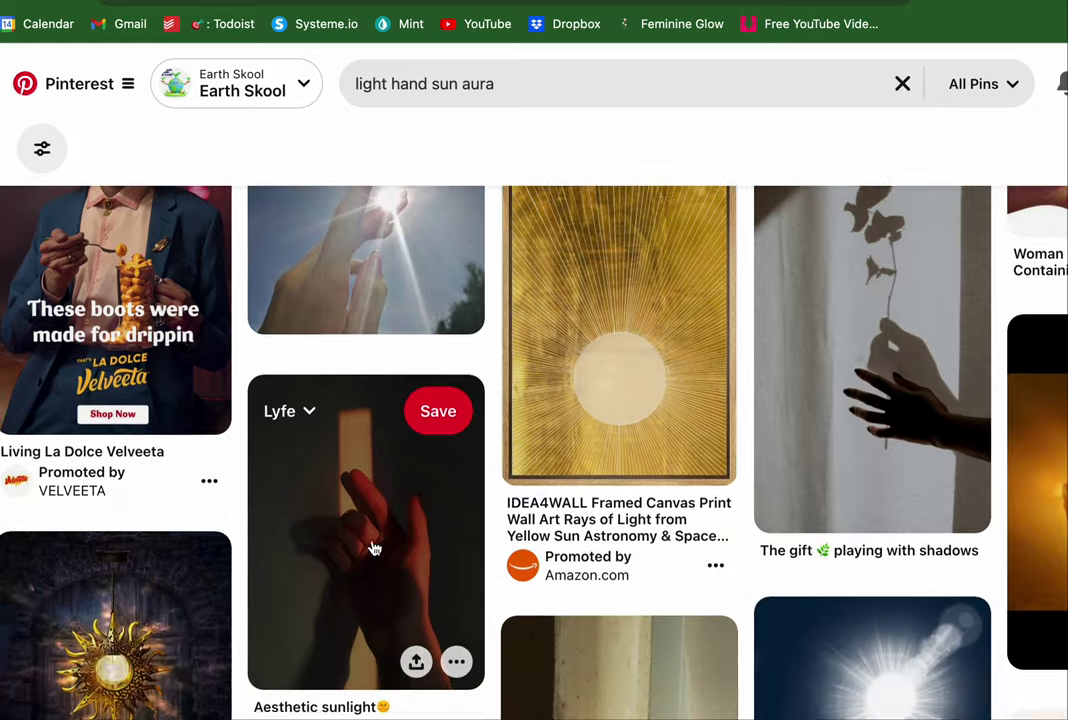
pyautogui.scroll(-5, 372, 541)
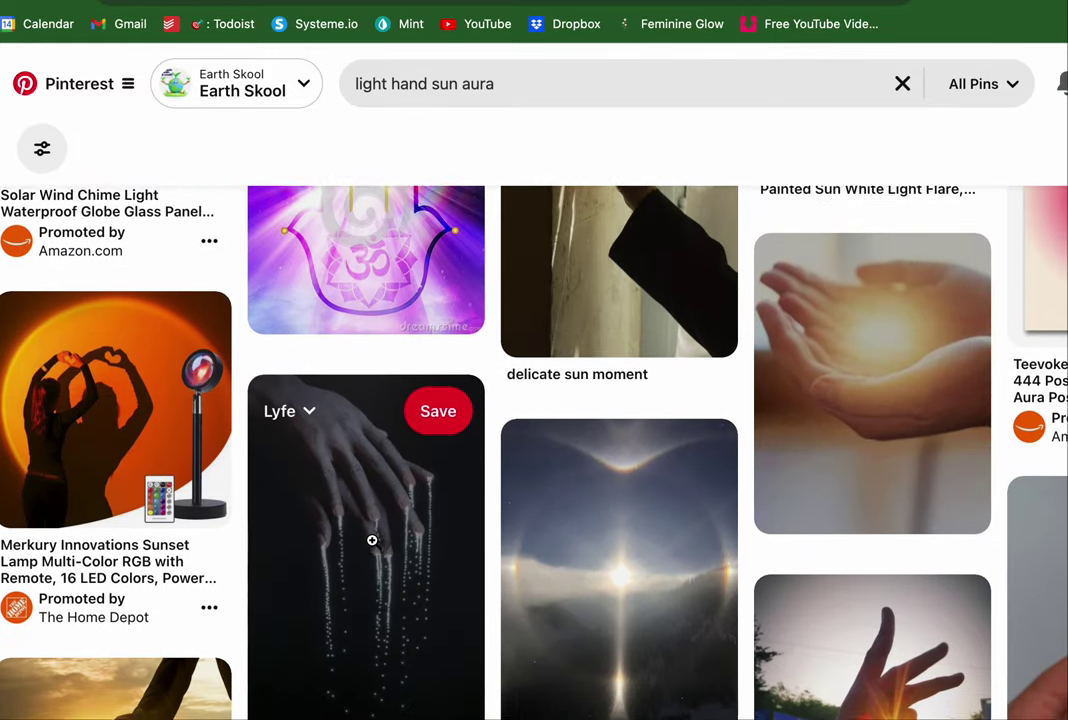
pyautogui.scroll(-2, 372, 540)
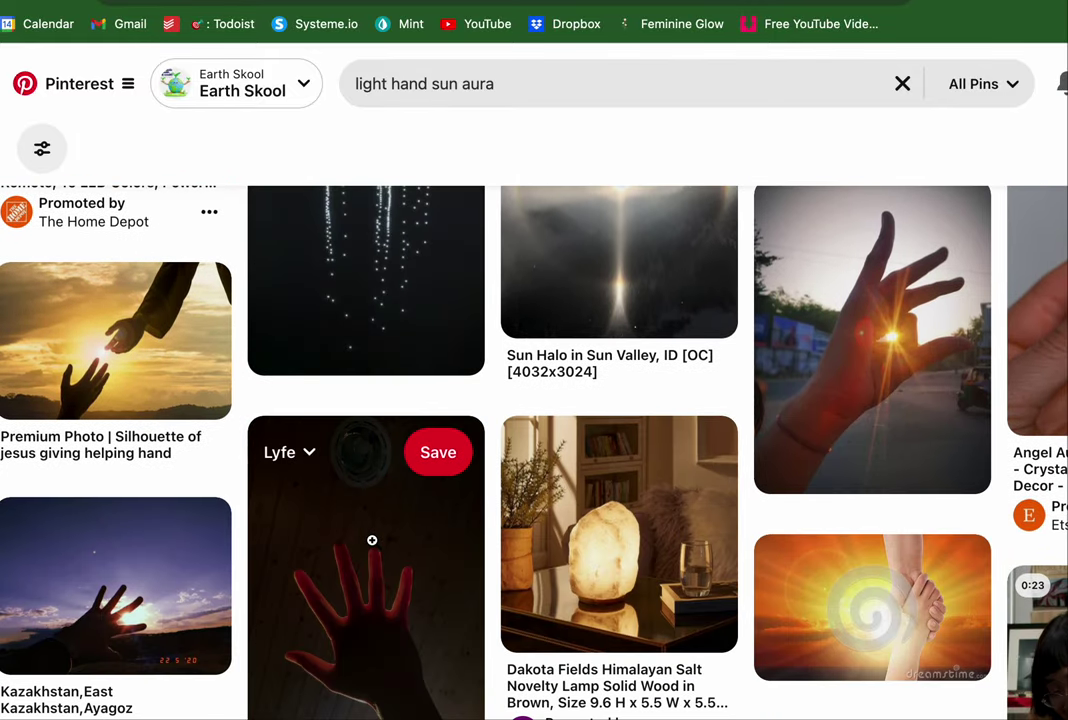
pyautogui.scroll(-3, 372, 540)
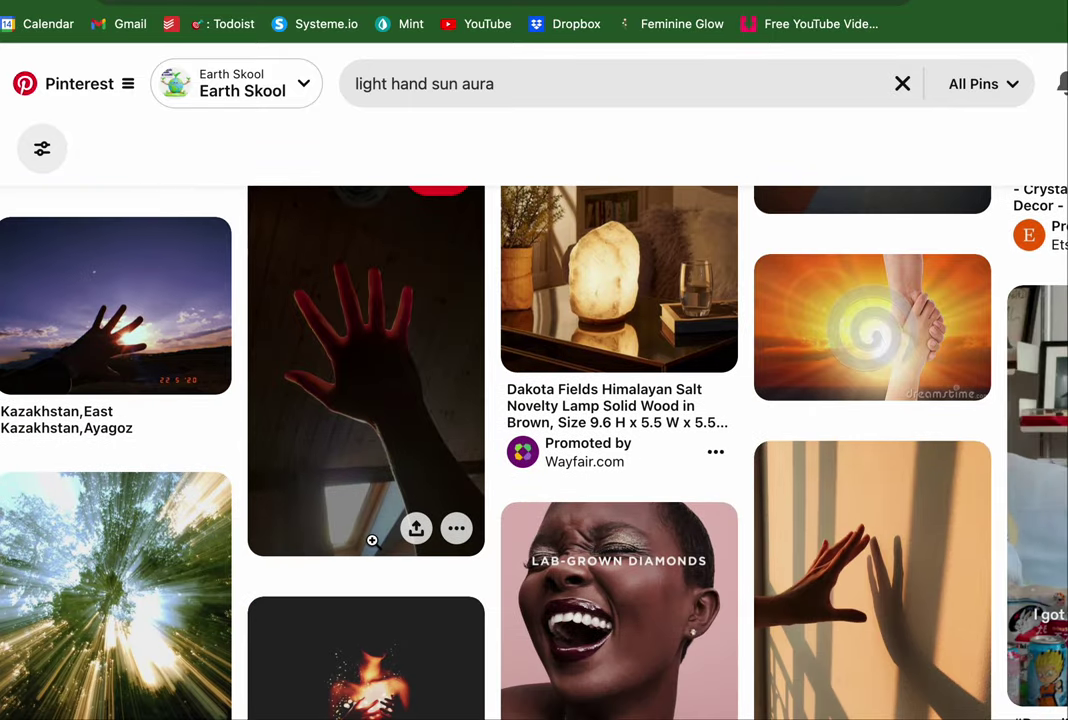
pyautogui.scroll(8, 372, 540)
# Replace the query with "cast light sun dusk" and look over the resulting Pins
pyautogui.click(443, 71)
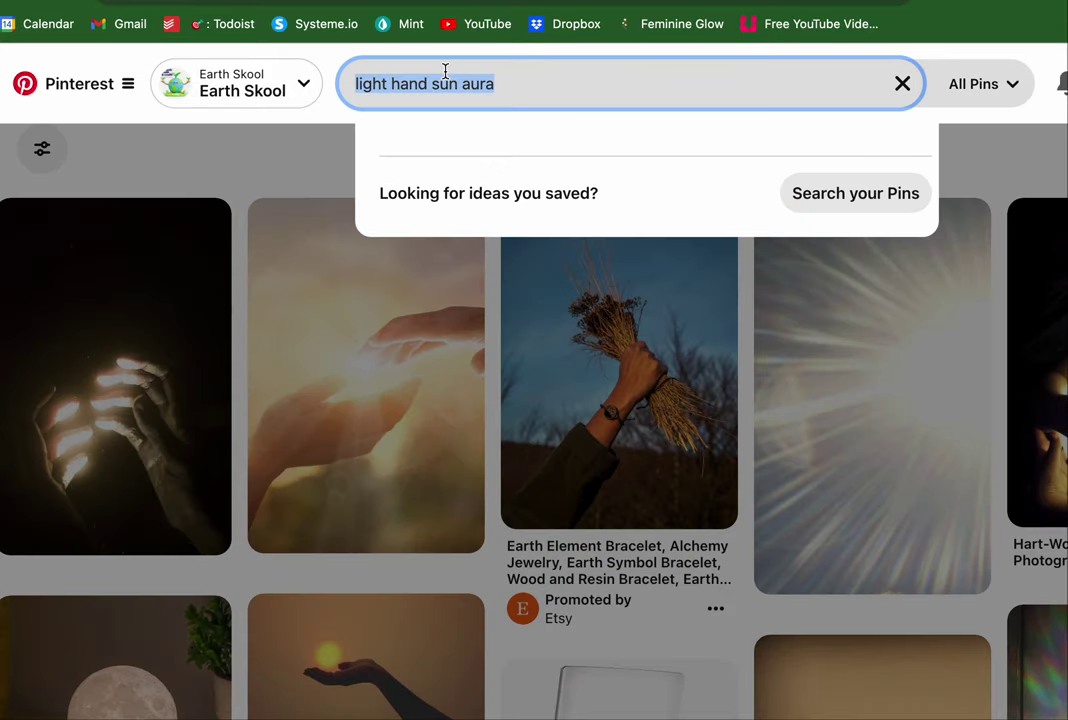
pyautogui.write('cast ligh')
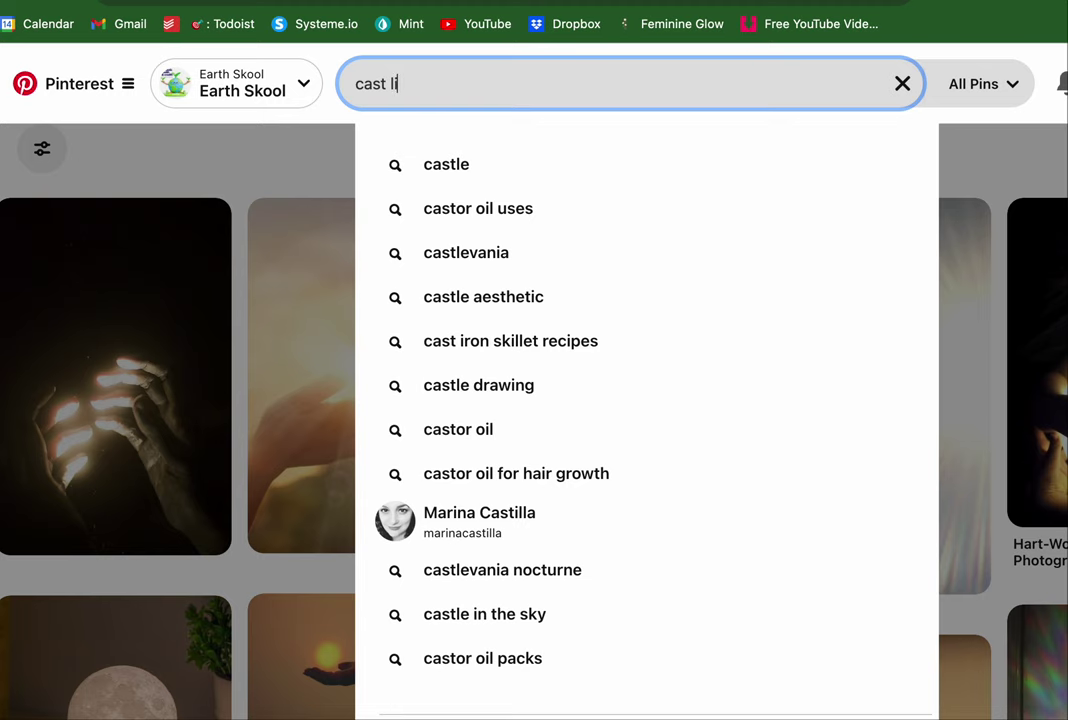
pyautogui.write('t sun')
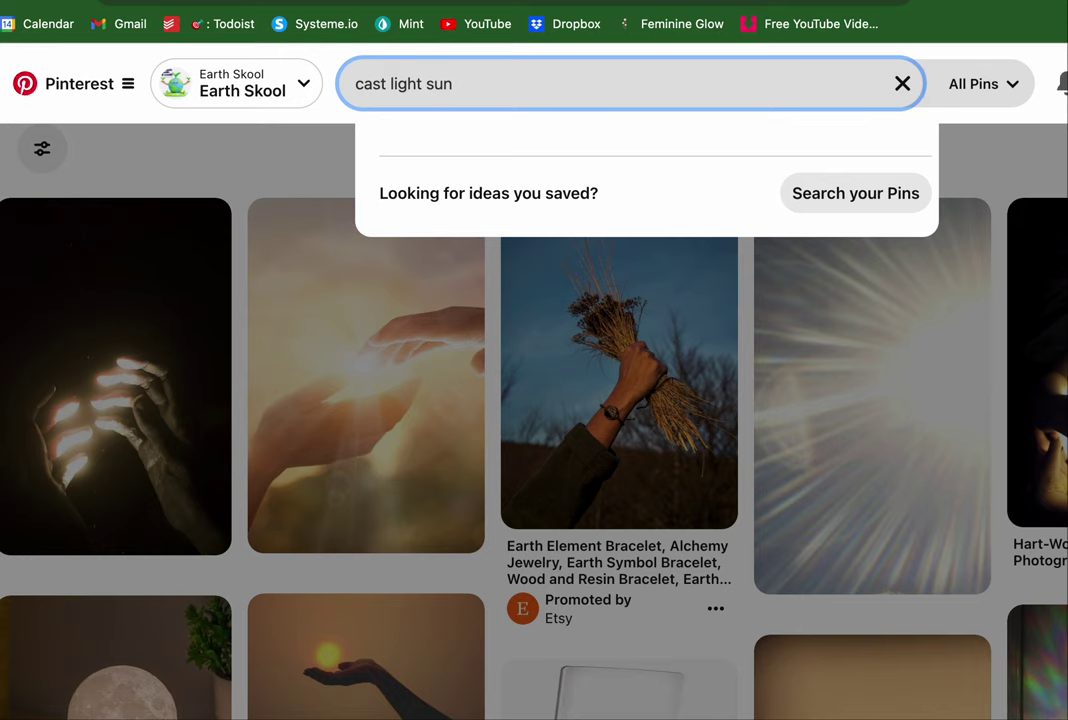
pyautogui.write('dusk')
pyautogui.press('Return')
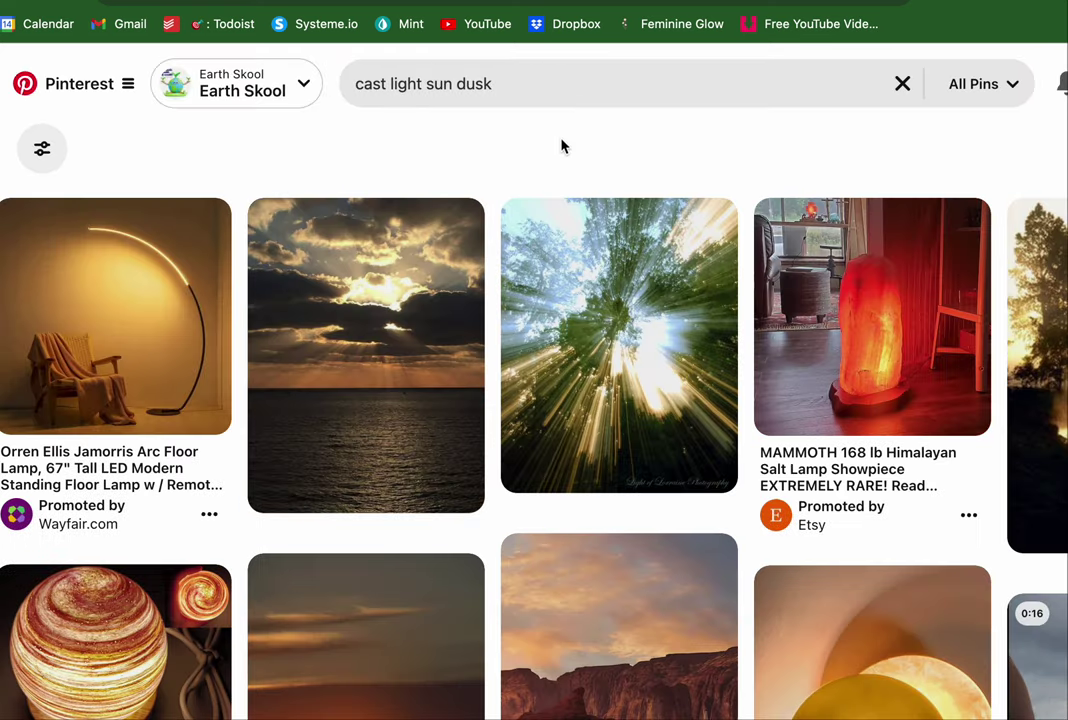
pyautogui.scroll(-3, 443, 302)
pyautogui.scroll(3, 443, 302)
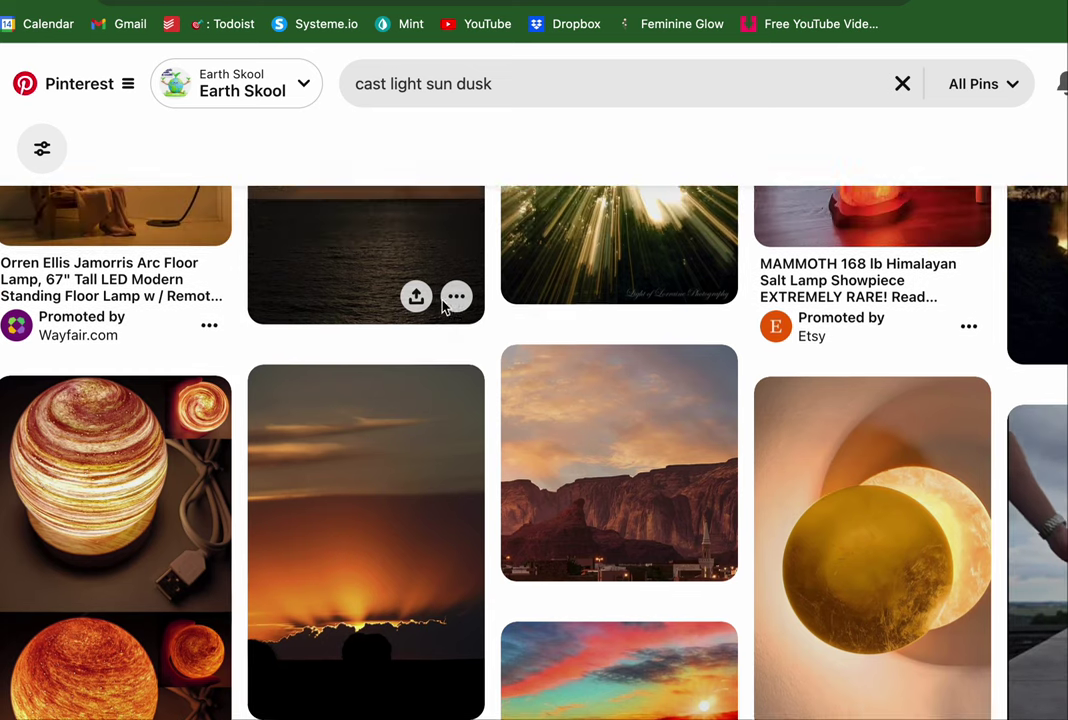
# Shorten the Pin search to "cast light sun"
pyautogui.click(481, 73)
pyautogui.moveTo(493, 83); pyautogui.dragTo(453, 83)
pyautogui.press('BackSpace')
pyautogui.press('Return')
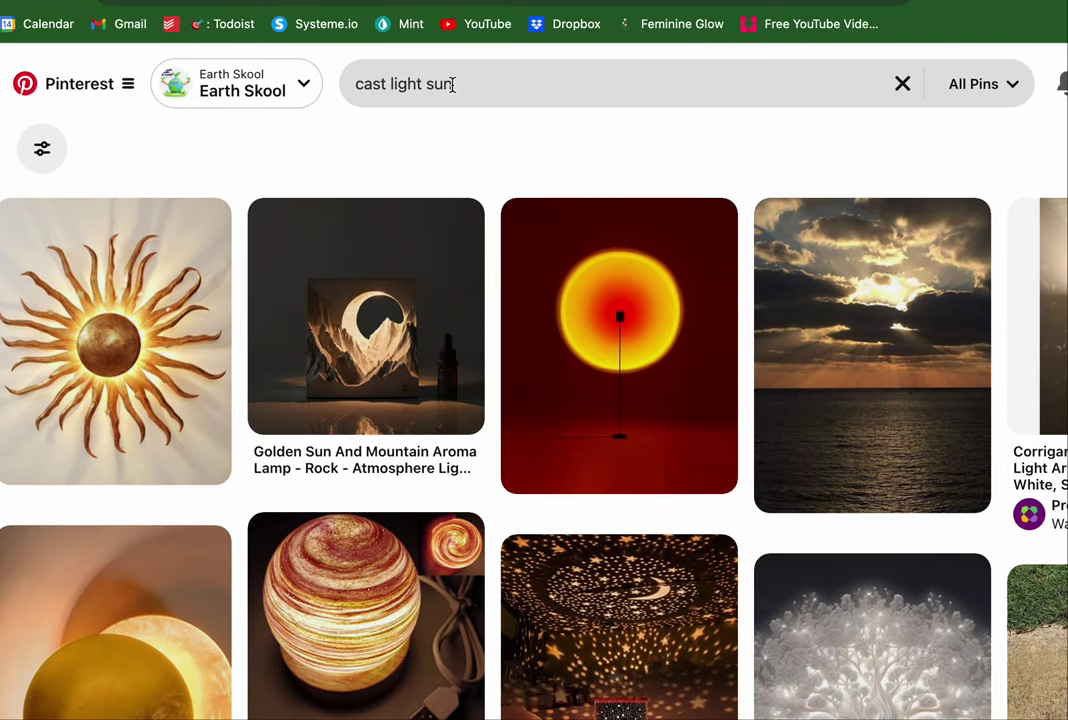
# Reduce the Pin search to "cast light" and look over the resulting Pins
pyautogui.moveTo(453, 83); pyautogui.dragTo(429, 84)
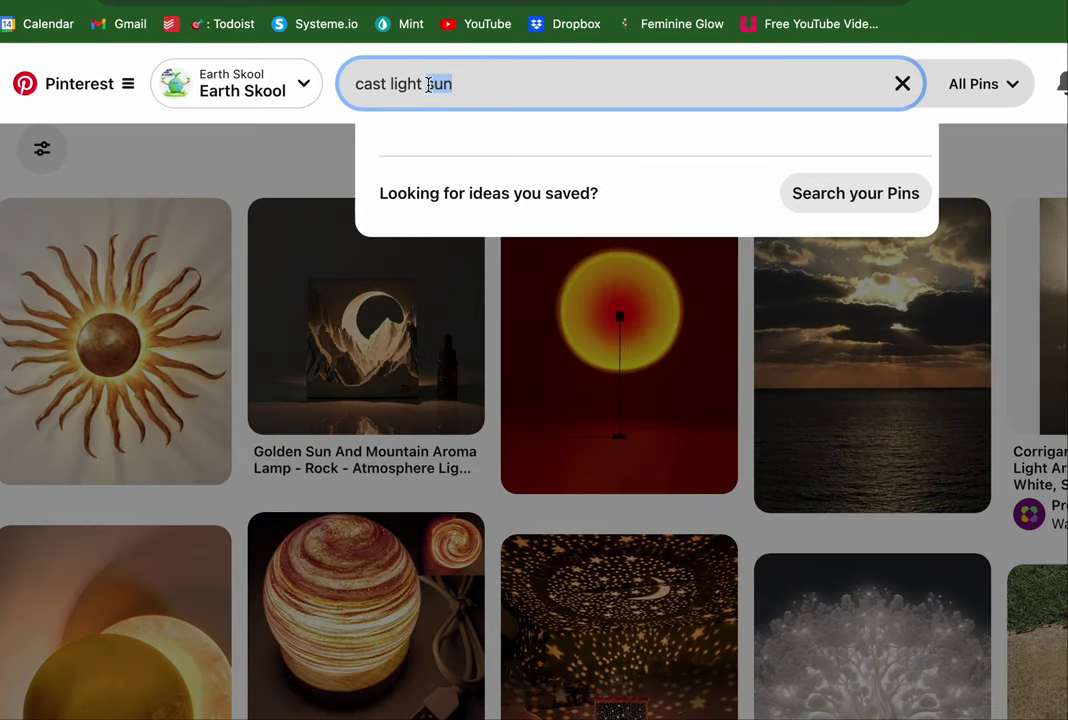
pyautogui.press('BackSpace')
pyautogui.press('Return')
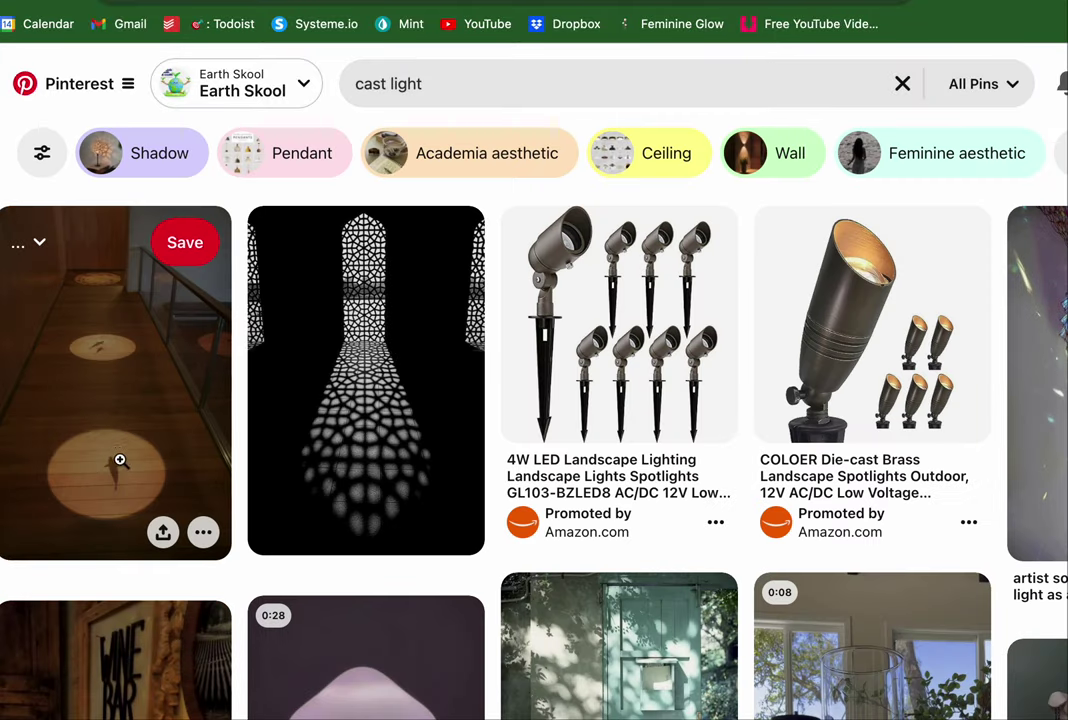
pyautogui.moveTo(122, 436); pyautogui.dragTo(133, 405)
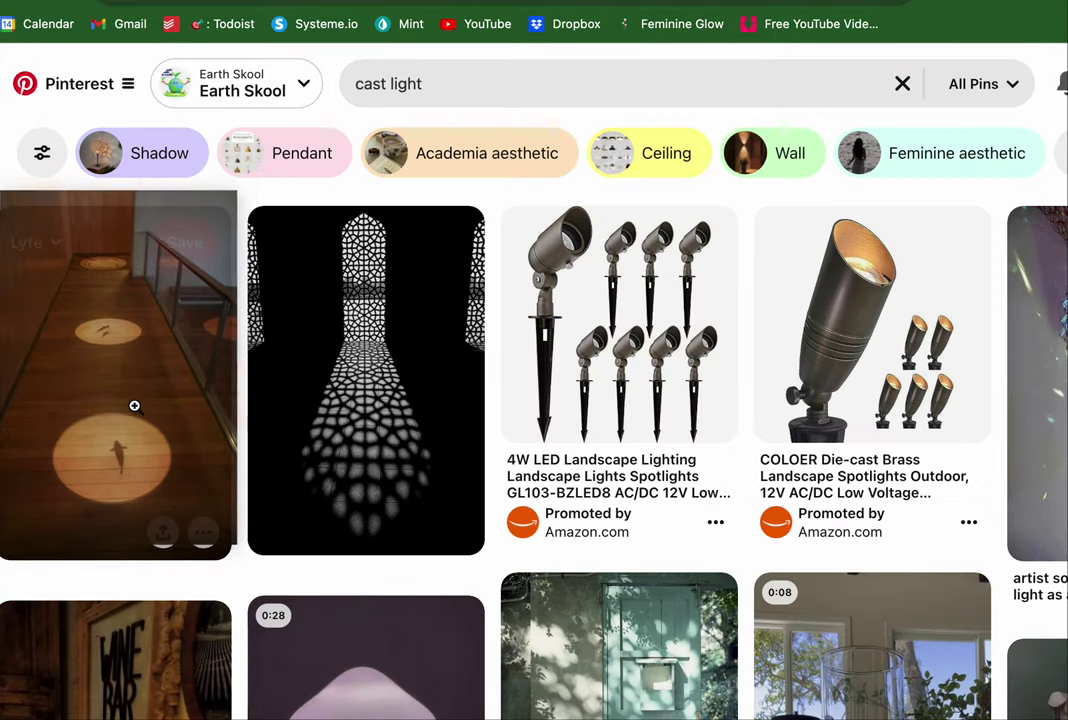
pyautogui.scroll(-2, 538, 316)
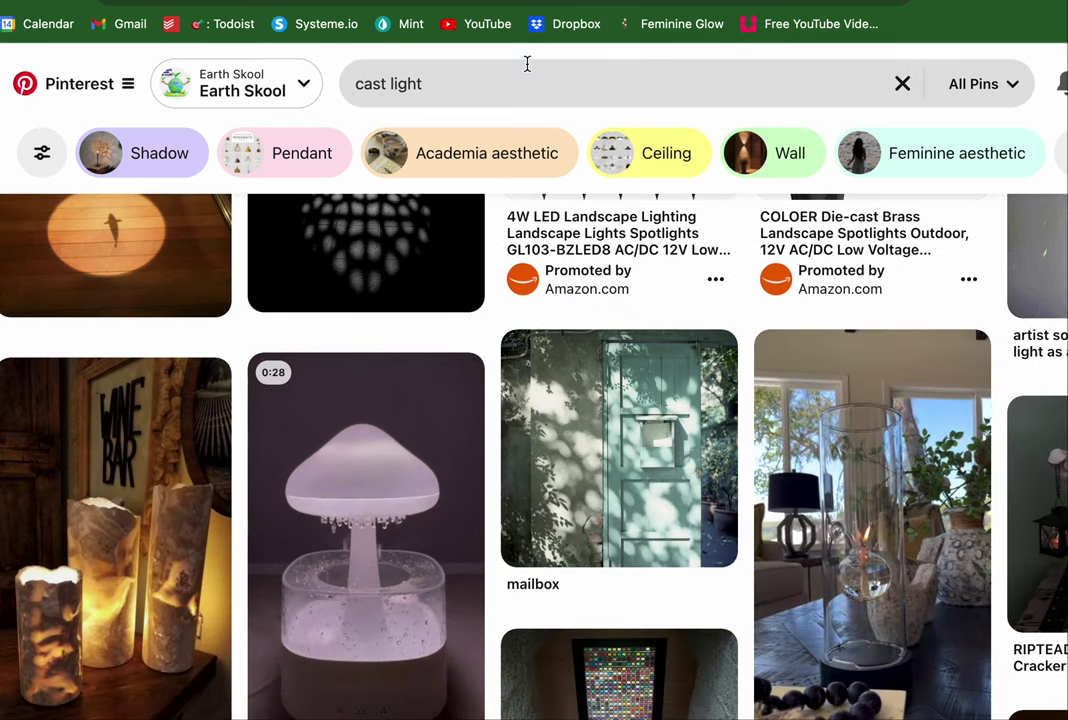
# Check the scene description on the Mind Maps board, and search Pinterest for "golden hour" in place of "cast light"
pyautogui.click(510, 74)
pyautogui.press('super+a')
pyautogui.press('Right')
pyautogui.hotkey('shift', 'alt', 'Left')
pyautogui.hotkey('shift', 'alt', 'Left')
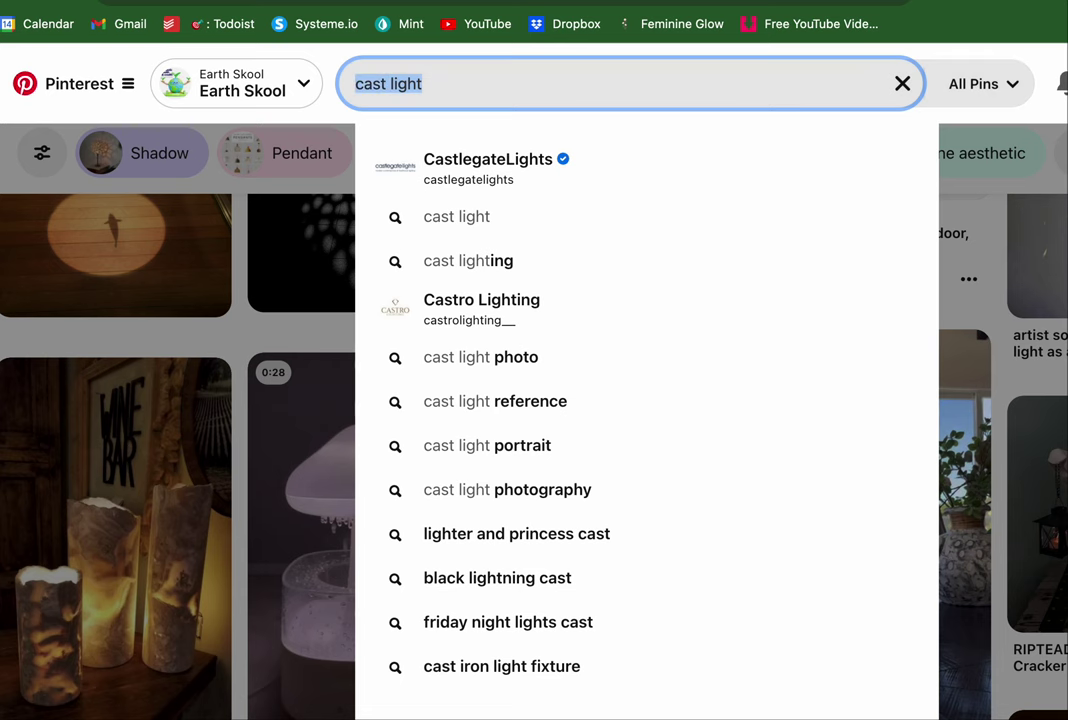
pyautogui.hotkey('ctrl', 'Tab')
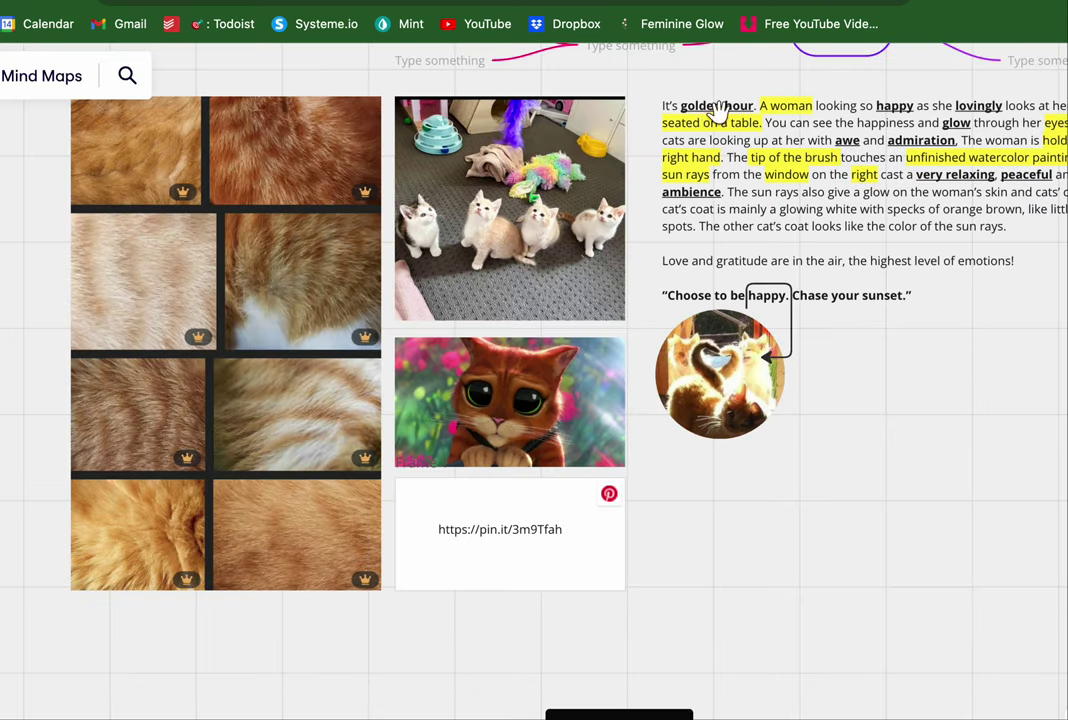
pyautogui.hotkey('ctrl', 'shift', 'Tab')
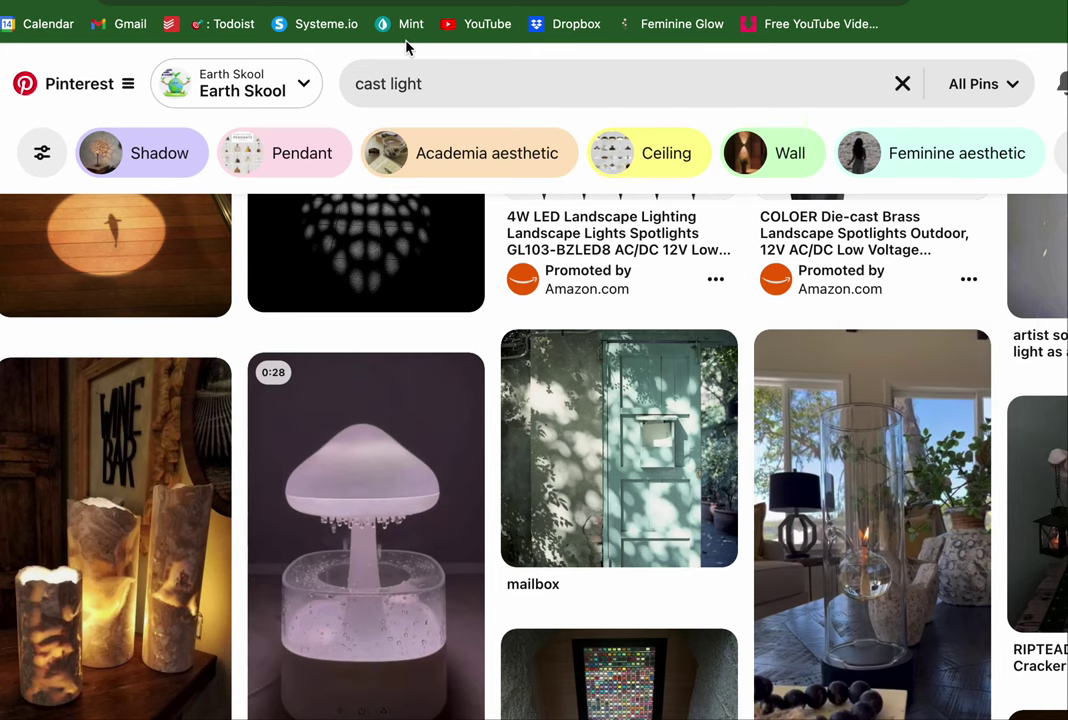
pyautogui.click(415, 85)
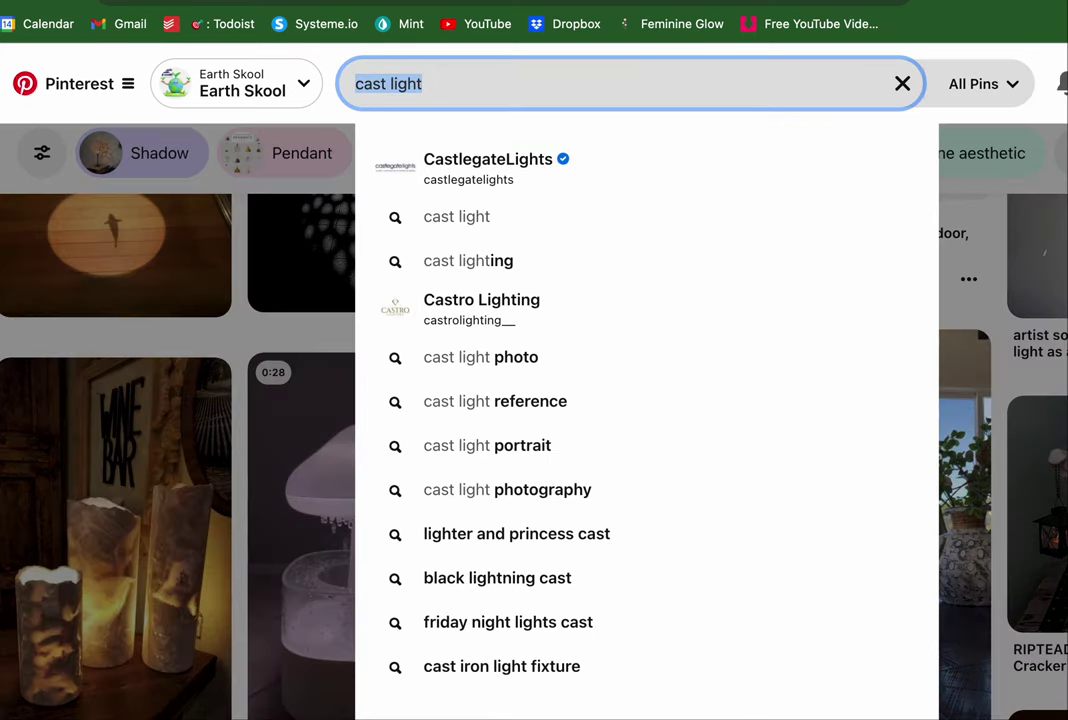
pyautogui.write('golden hour')
pyautogui.press('Return')
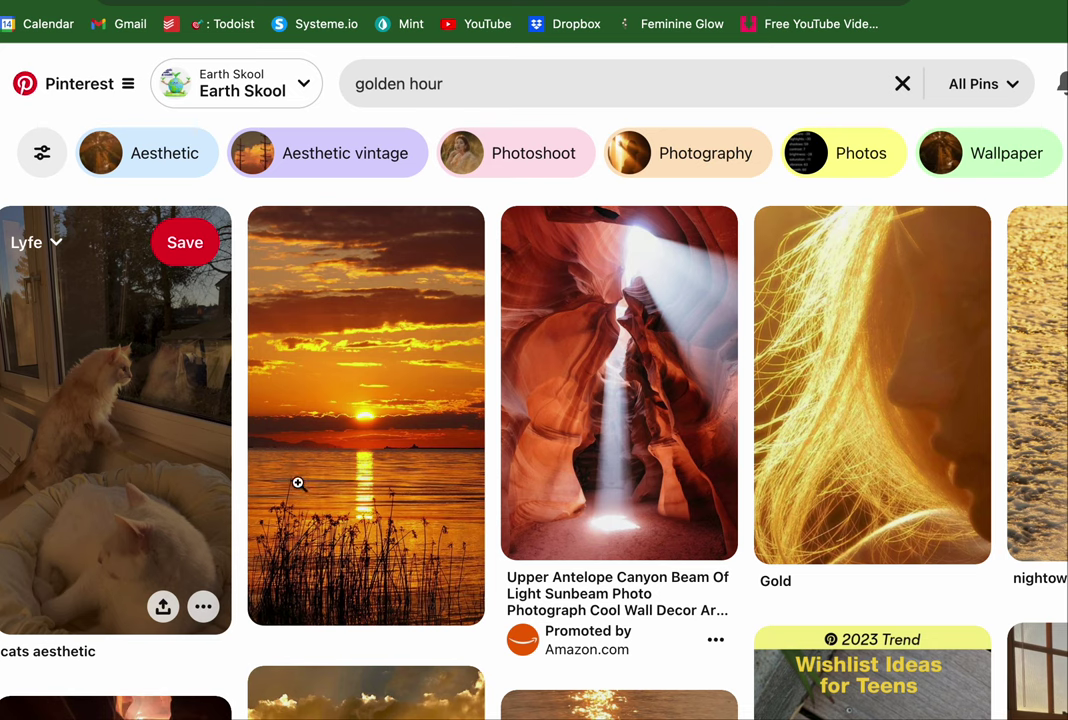
# Save the golden hour Pin of a domed building seen through an ornate archway to the Lyfe board
pyautogui.scroll(-1, 329, 503)
pyautogui.scroll(-10, 329, 503)
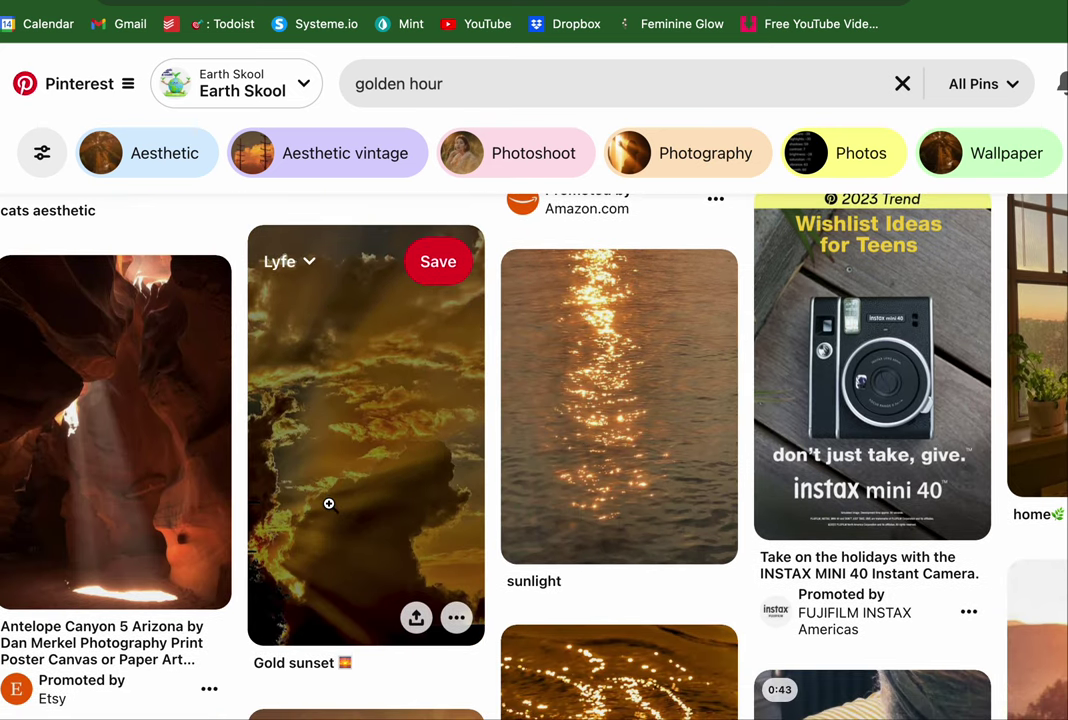
pyautogui.scroll(-6, 329, 503)
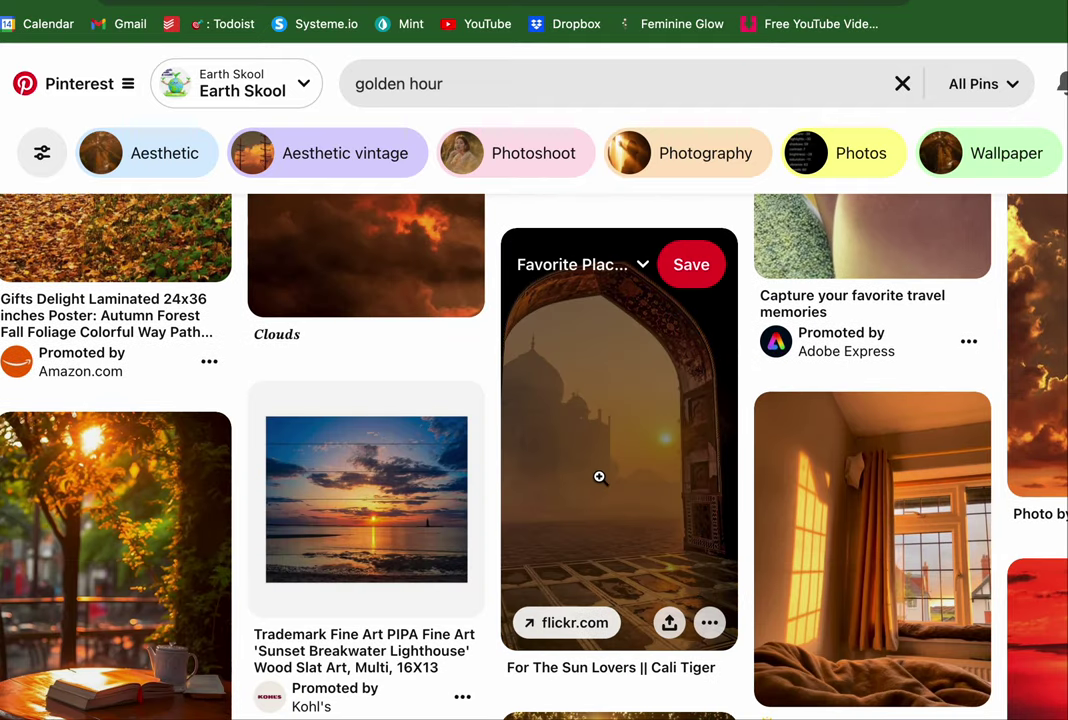
pyautogui.click(627, 265)
pyautogui.scroll(-3, 855, 480)
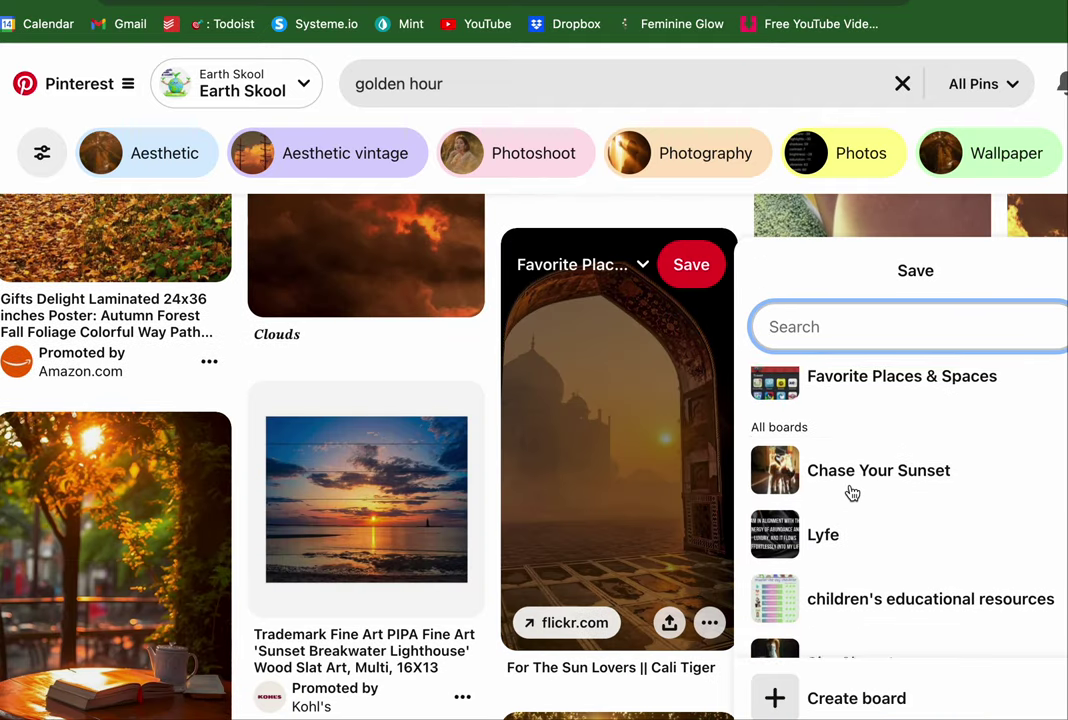
pyautogui.click(1049, 479)
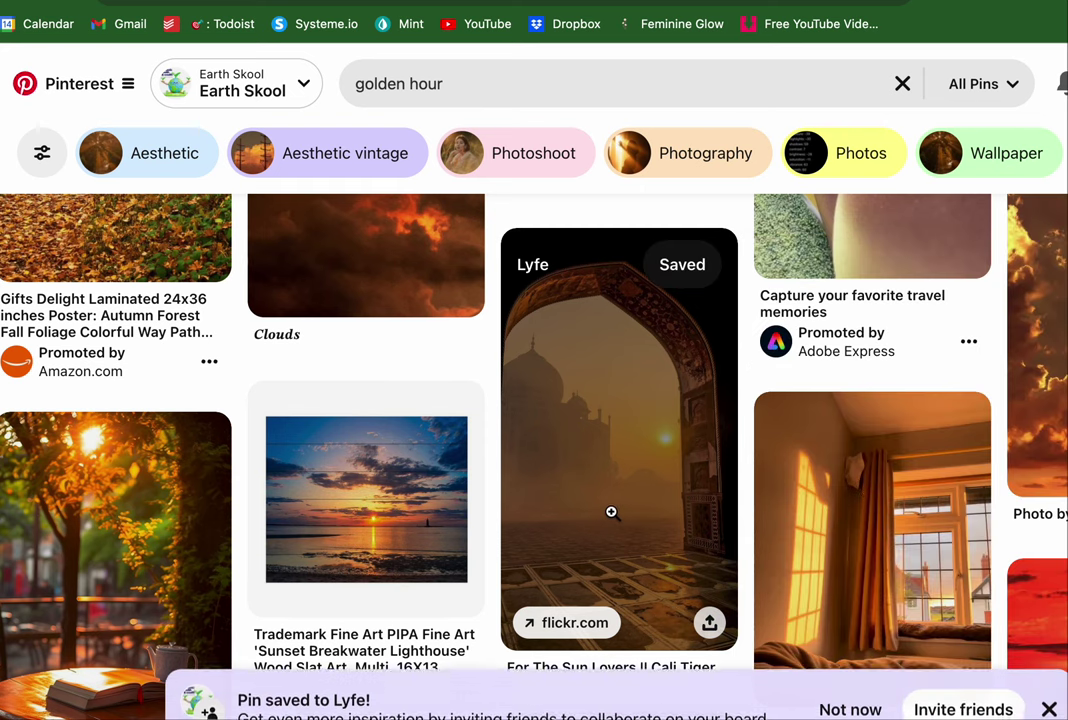
# Open the Pin of the ginger cat sleeping in sunlight and save its related "Shadow play" Pin to the Lyfe board
pyautogui.scroll(-1, 555, 557)
pyautogui.scroll(-10, 555, 557)
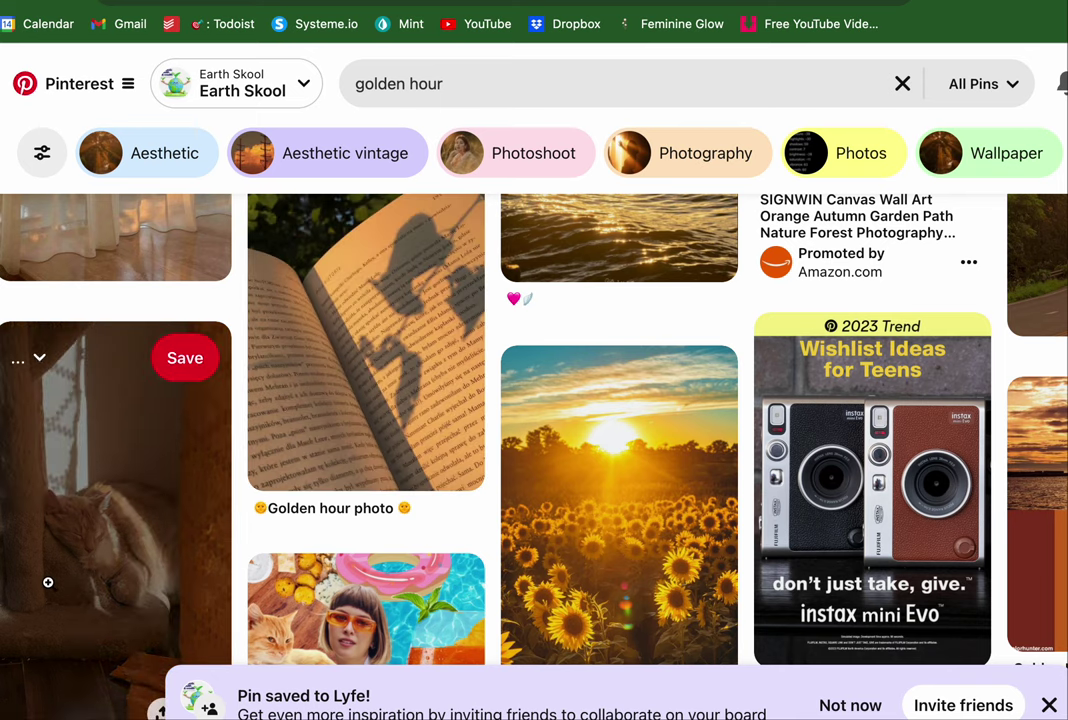
pyautogui.click(64, 555)
pyautogui.scroll(-5, 360, 512)
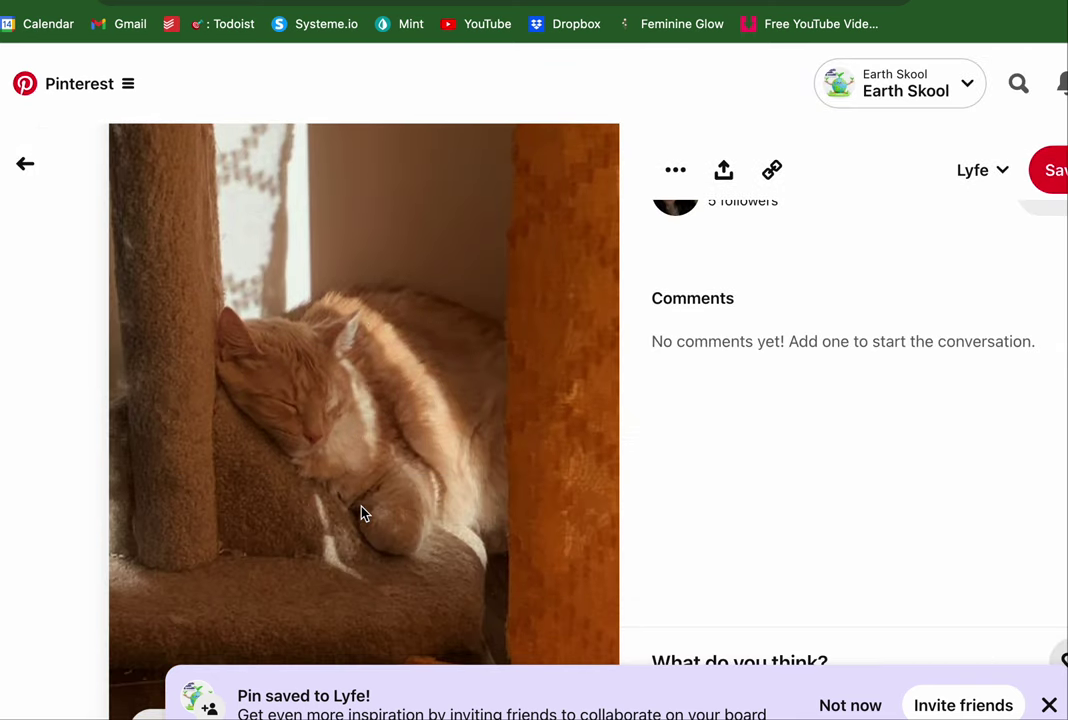
pyautogui.scroll(-5, 364, 513)
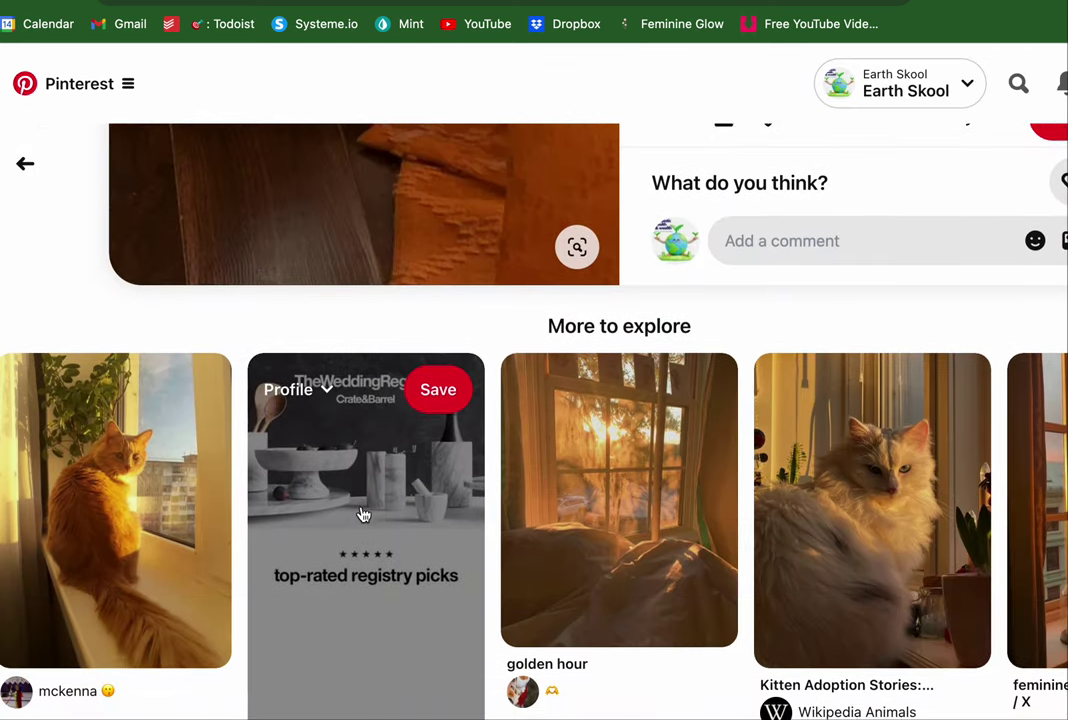
pyautogui.scroll(-3, 363, 514)
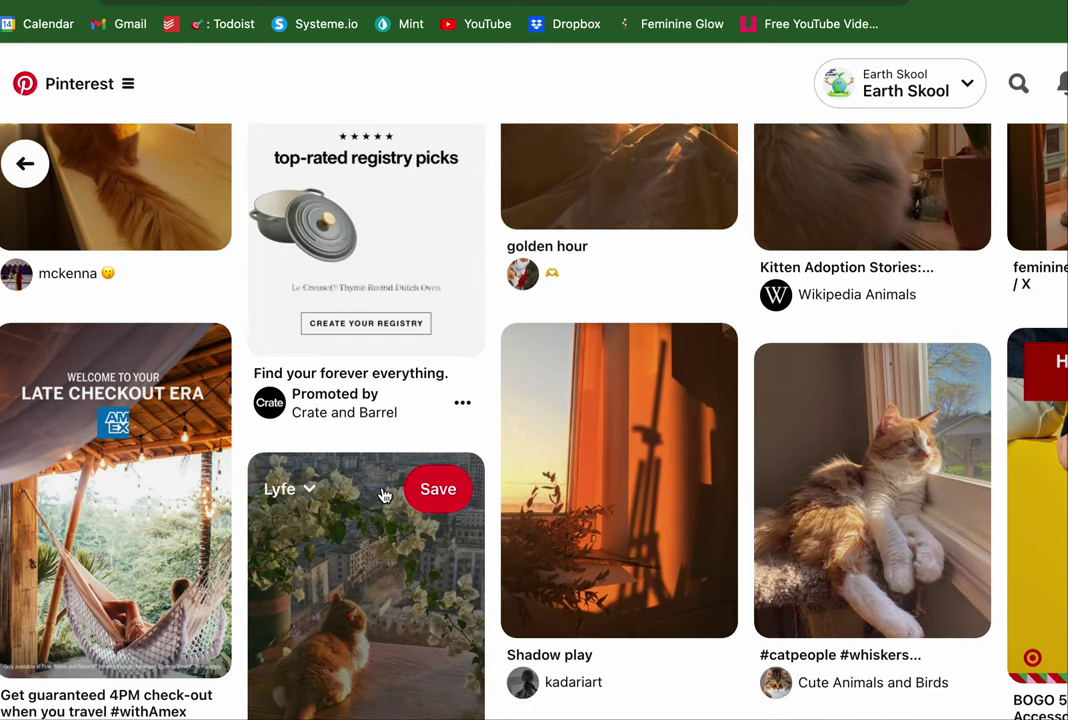
pyautogui.click(695, 362)
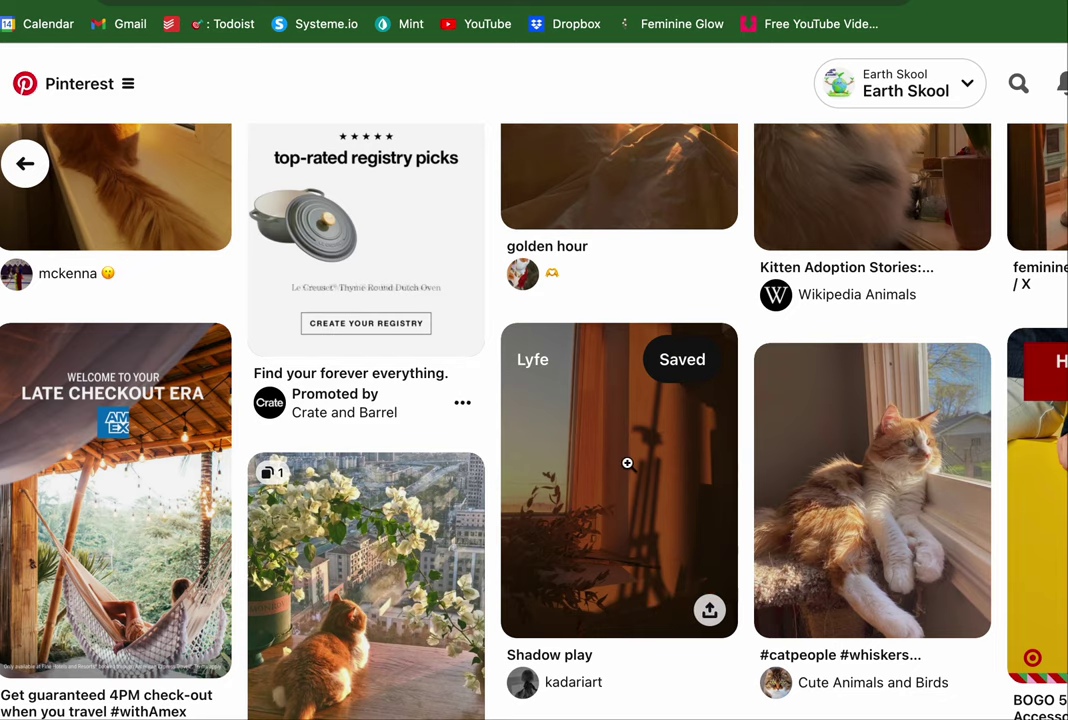
# Save the related "Kitty shadow" Pin of a cat silhouette on a sunlit wall to the Chase Your Sunset board
pyautogui.scroll(-1, 627, 460)
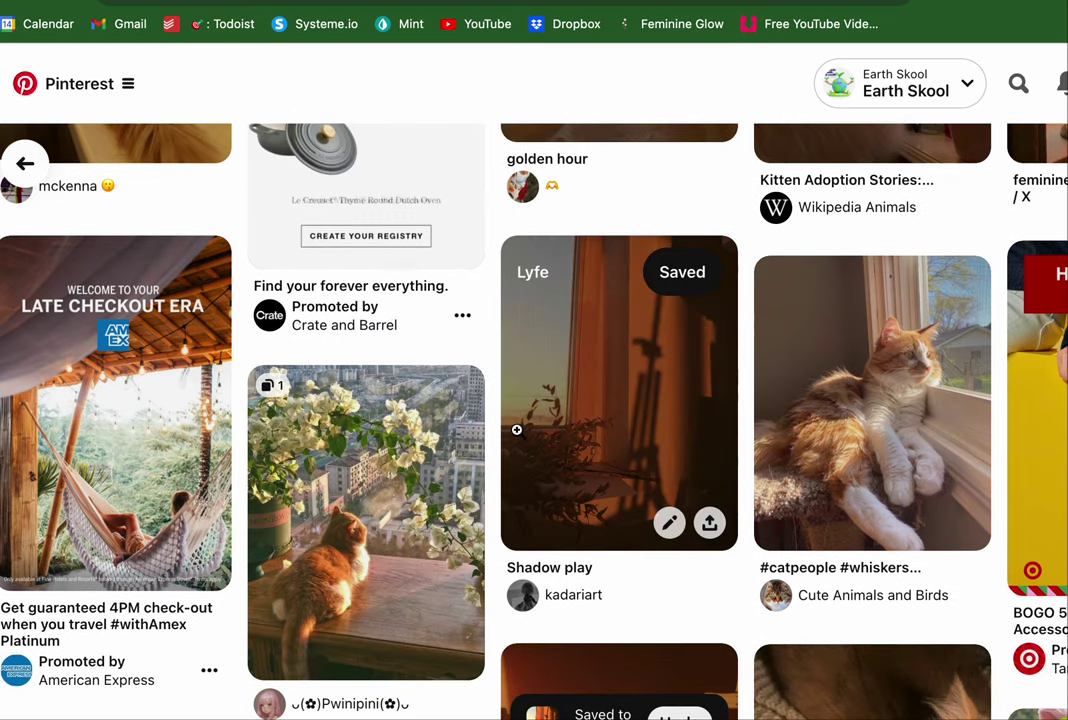
pyautogui.scroll(2, 508, 431)
pyautogui.scroll(3, 592, 383)
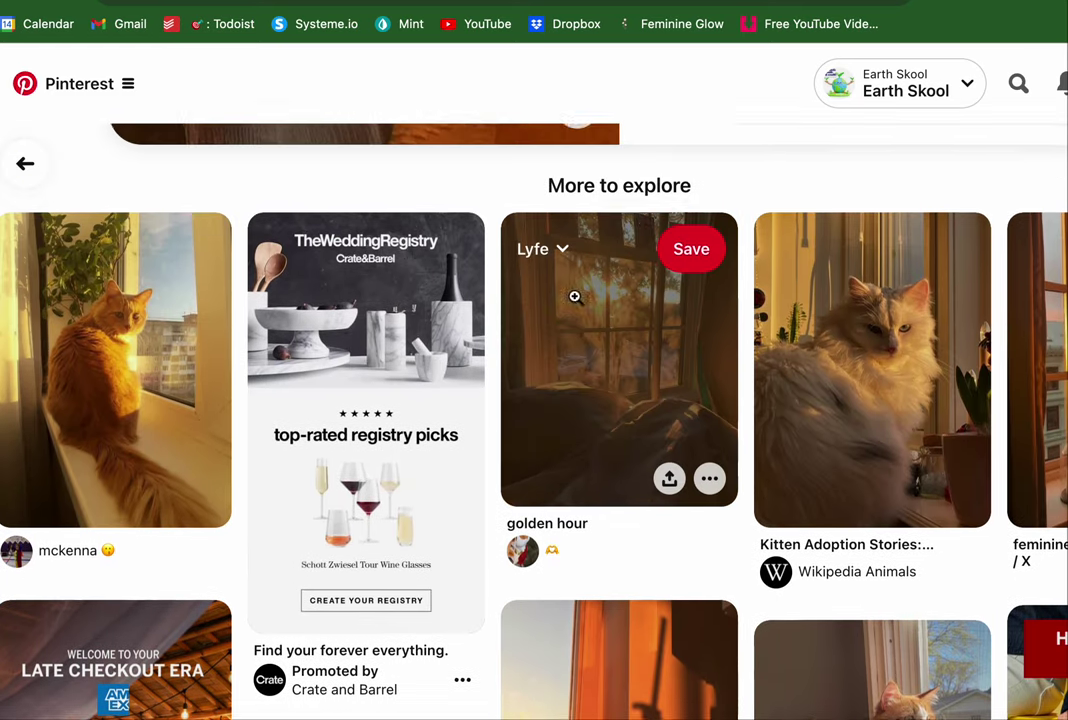
pyautogui.scroll(-5, 698, 446)
pyautogui.scroll(-6, 669, 451)
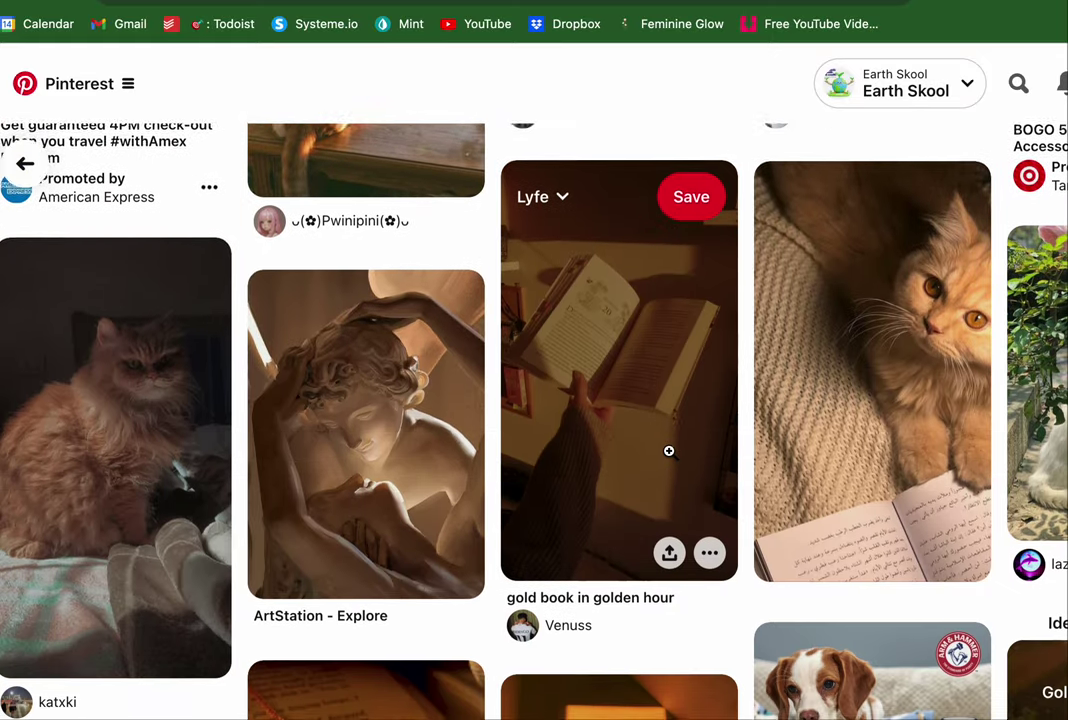
pyautogui.scroll(-2, 903, 374)
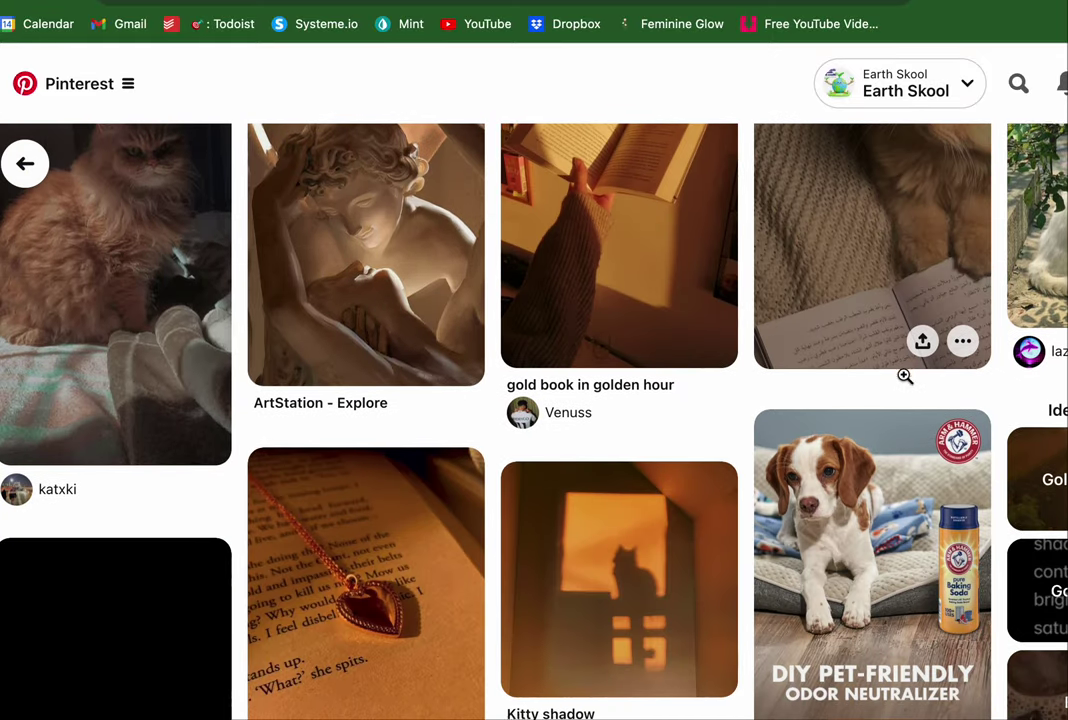
pyautogui.scroll(1, 903, 381)
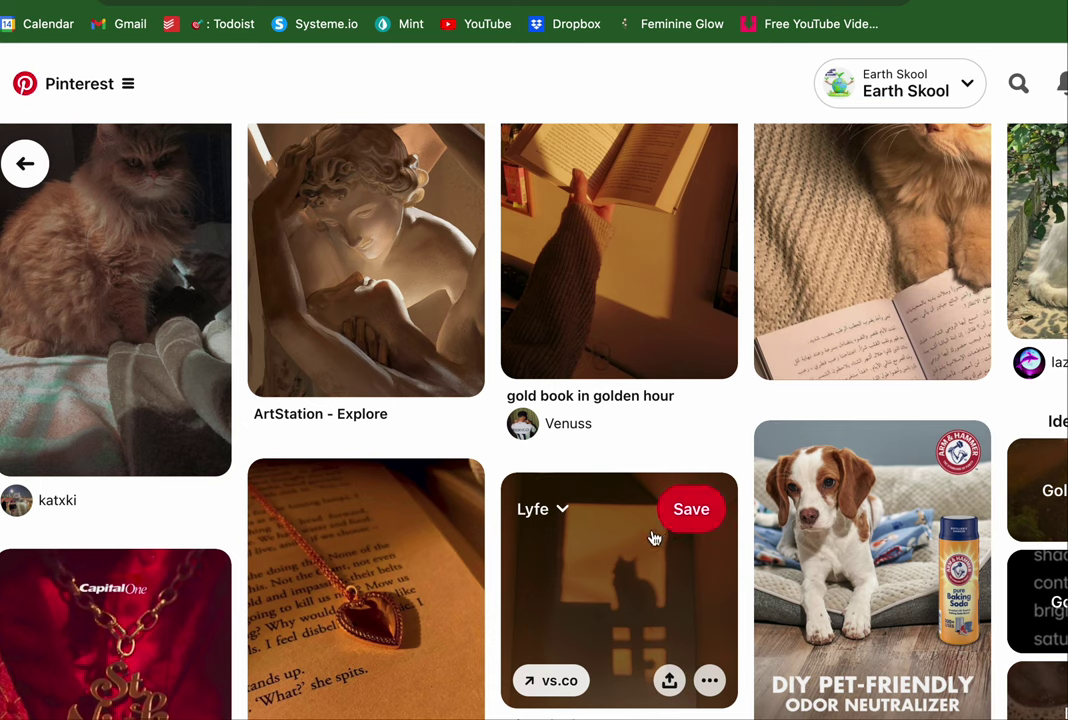
pyautogui.click(560, 510)
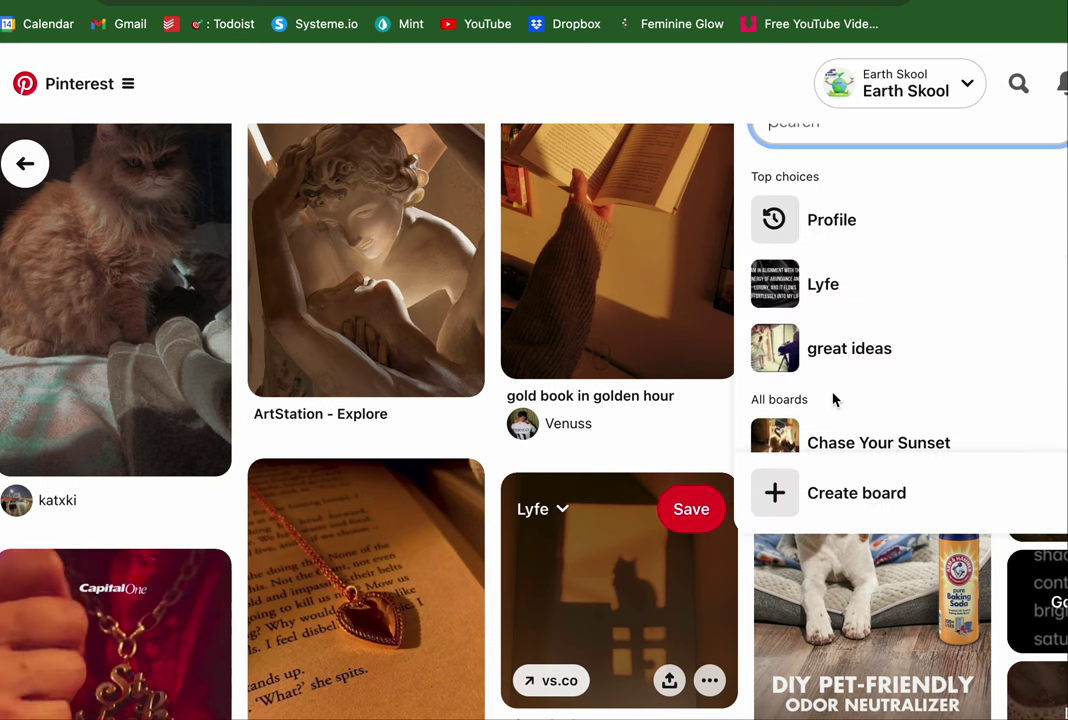
pyautogui.click(840, 409)
# Save the Pin of the fluffy ginger cat beside an open book to the Chase Your Sunset board
pyautogui.scroll(2, 827, 281)
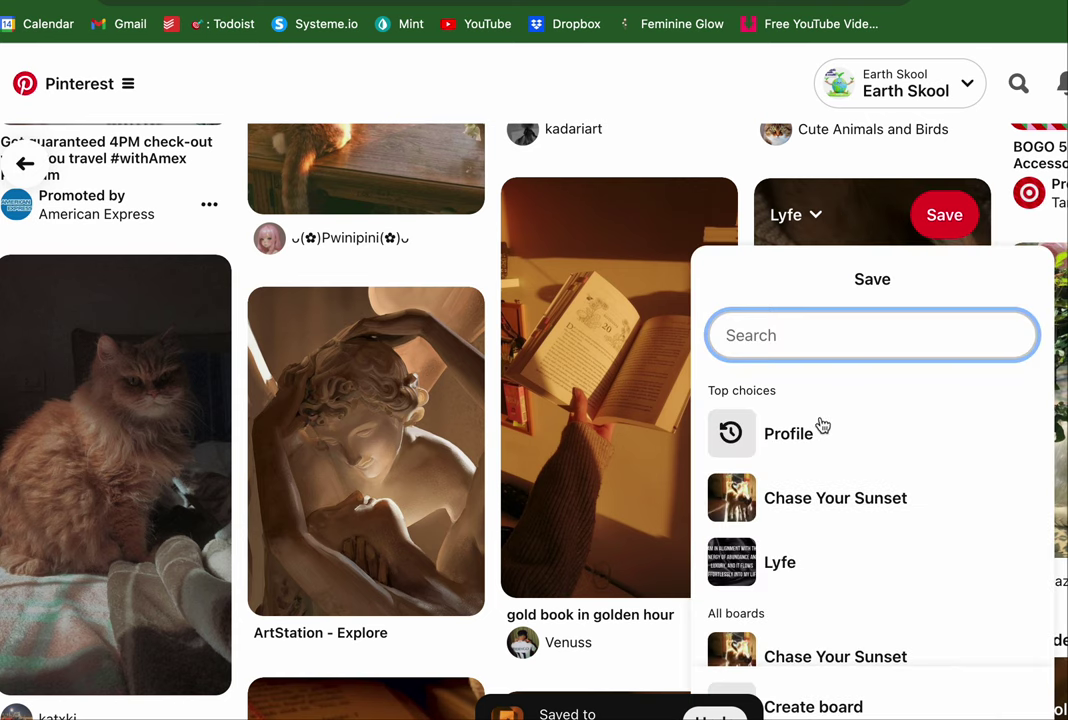
pyautogui.scroll(-1, 824, 478)
pyautogui.click(1005, 472)
pyautogui.scroll(-1, 426, 467)
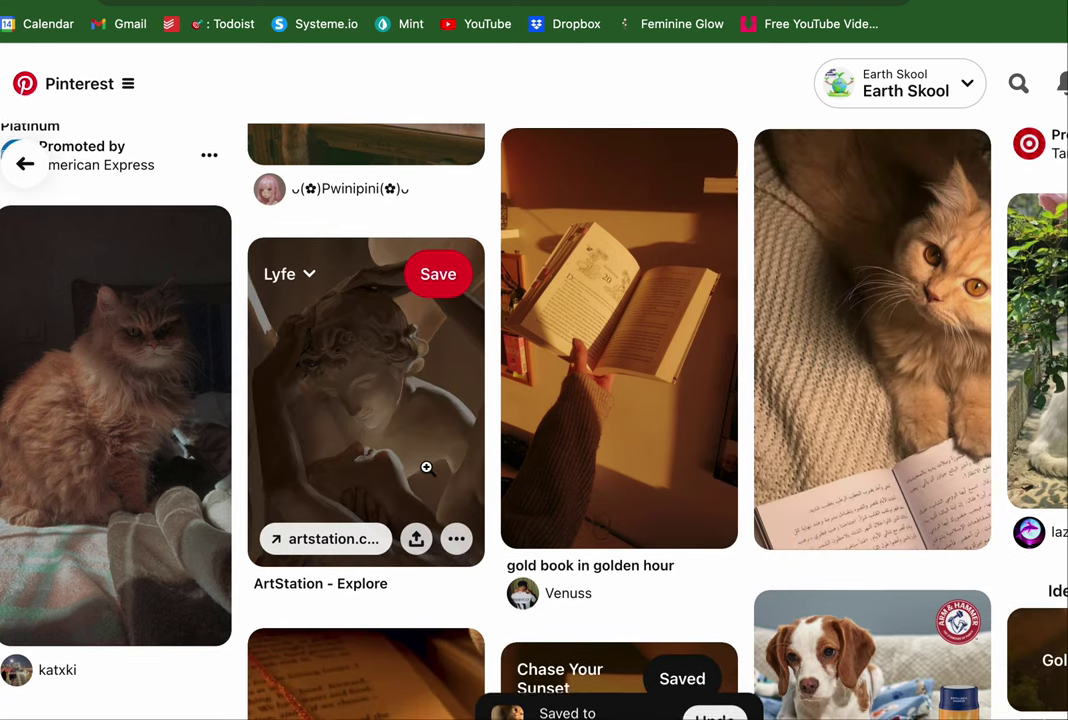
# Save the Pin of the sunlit cat stretching beside a lamp to the Chase Your Sunset board
pyautogui.scroll(-10, 426, 467)
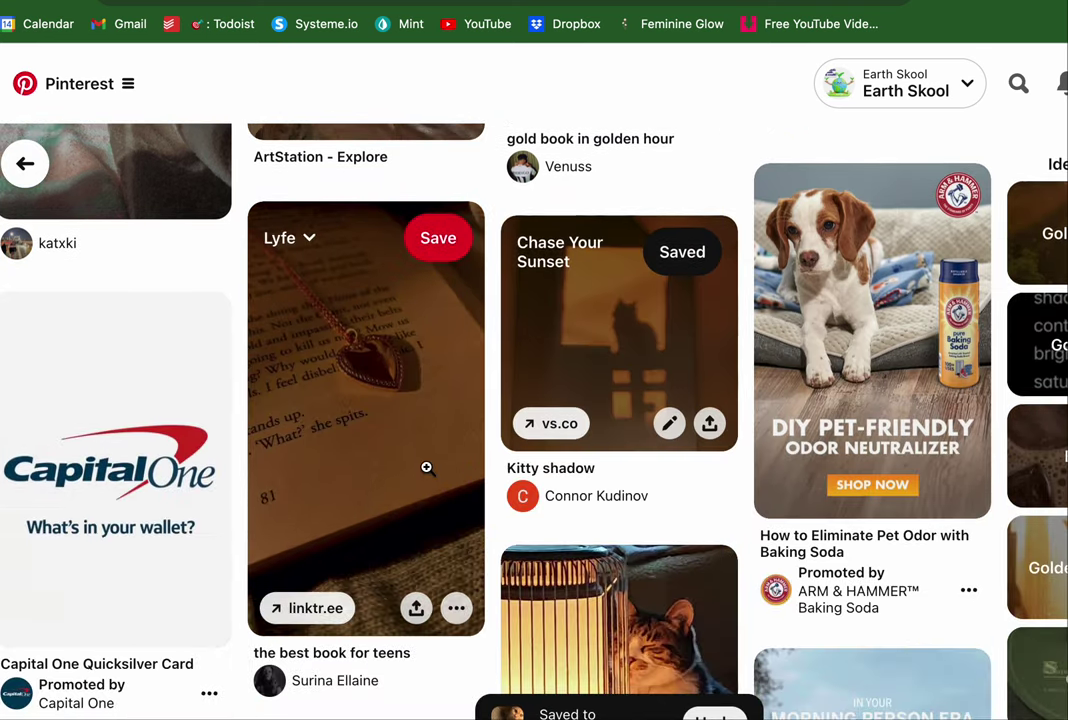
pyautogui.scroll(-3, 426, 467)
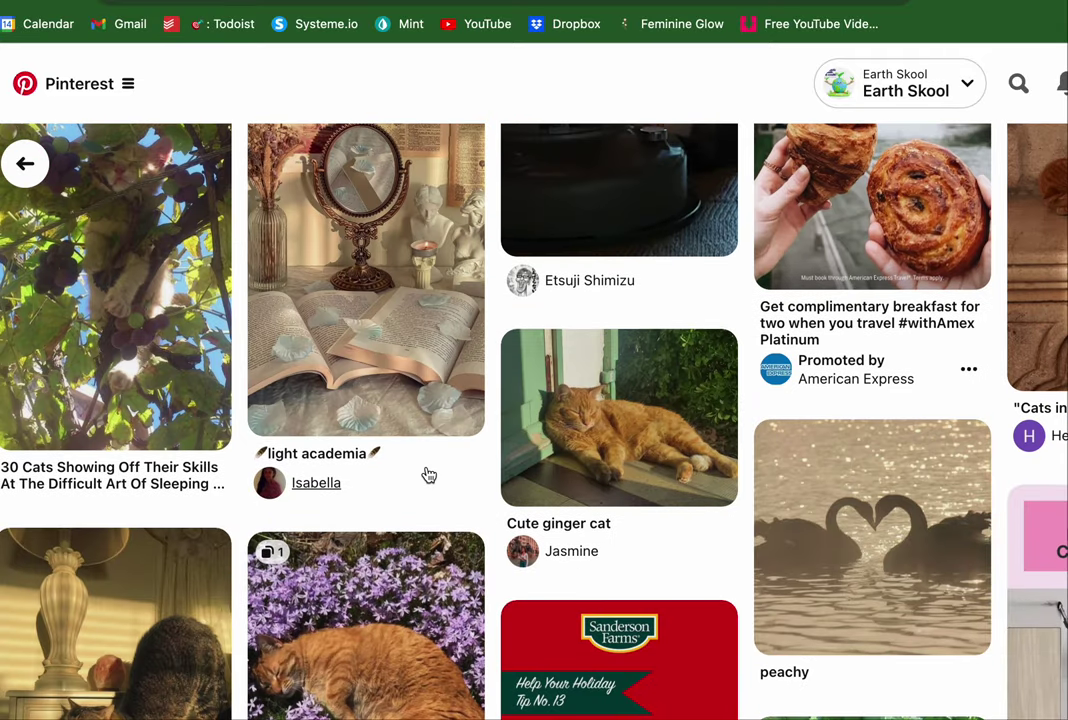
pyautogui.scroll(-5, 428, 474)
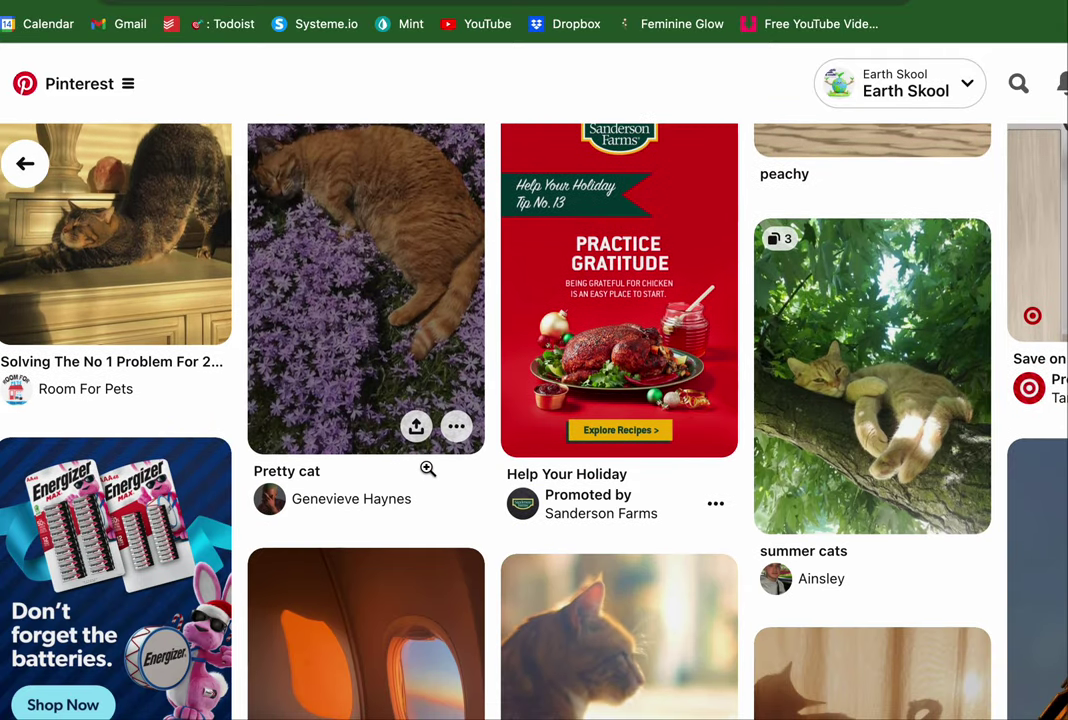
pyautogui.scroll(1, 426, 467)
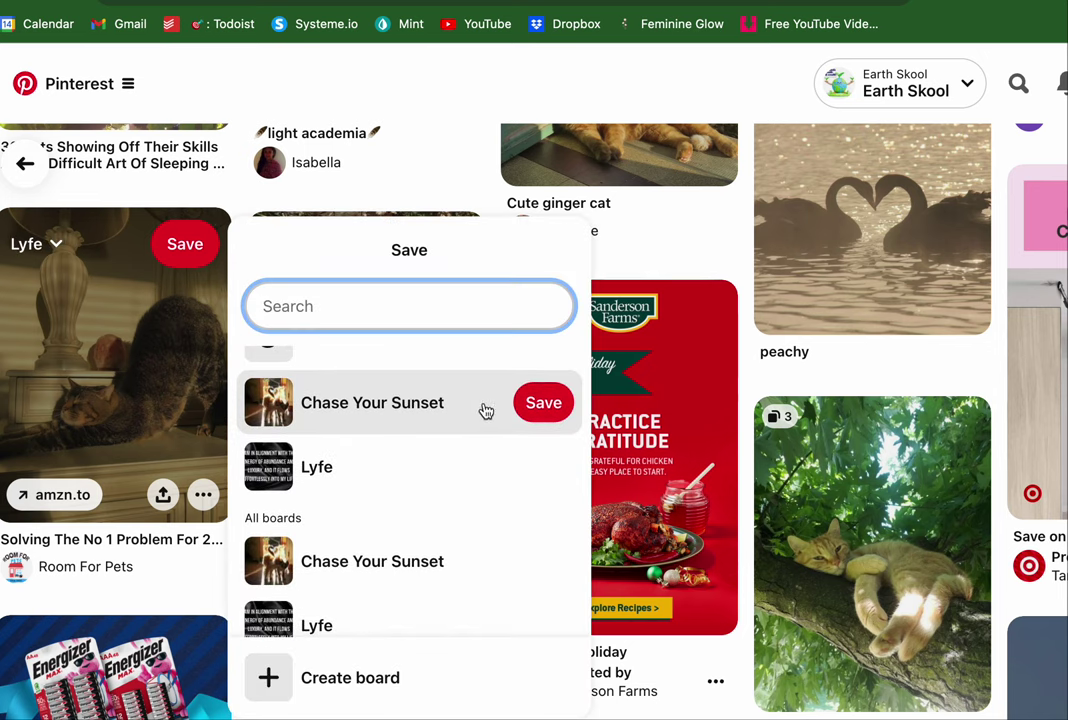
pyautogui.click(522, 408)
# Save the "light in my skin" Pin of a cat's shadow behind a curtain to the Chase Your Sunset board
pyautogui.scroll(-5, 449, 467)
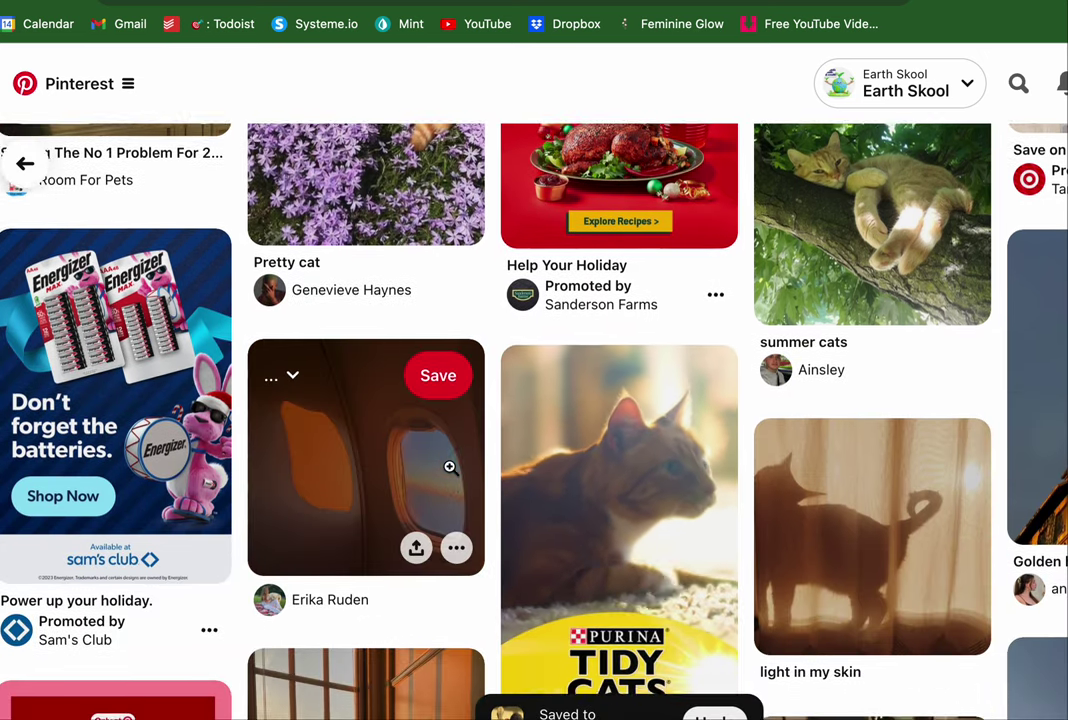
pyautogui.scroll(-2, 450, 469)
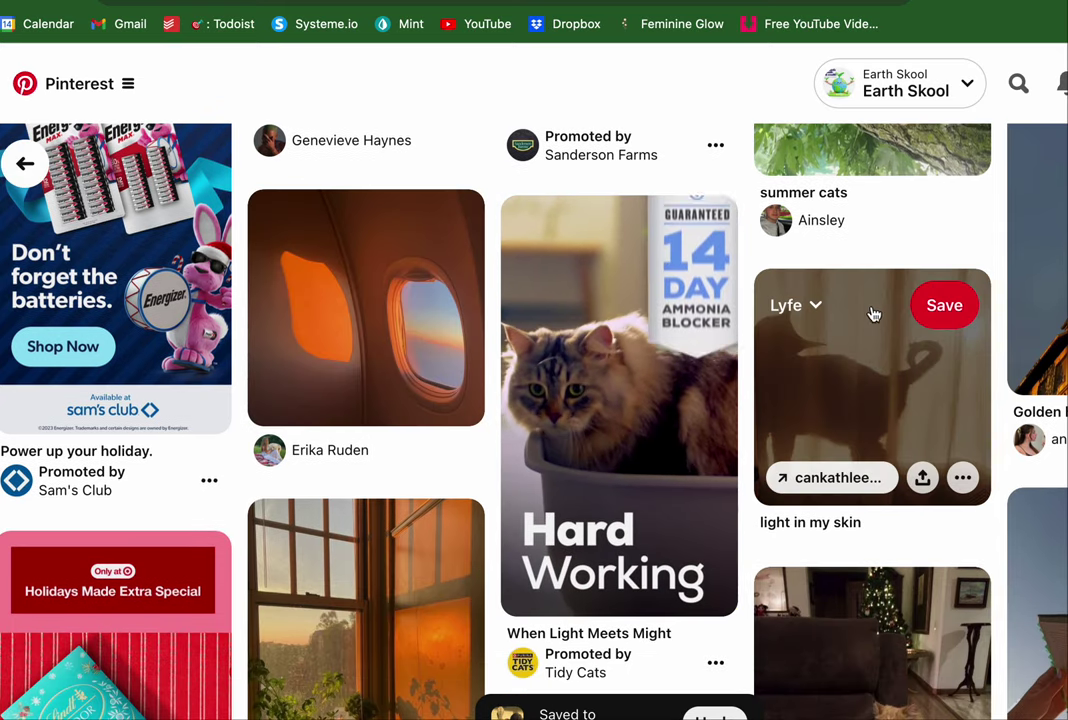
pyautogui.click(710, 536)
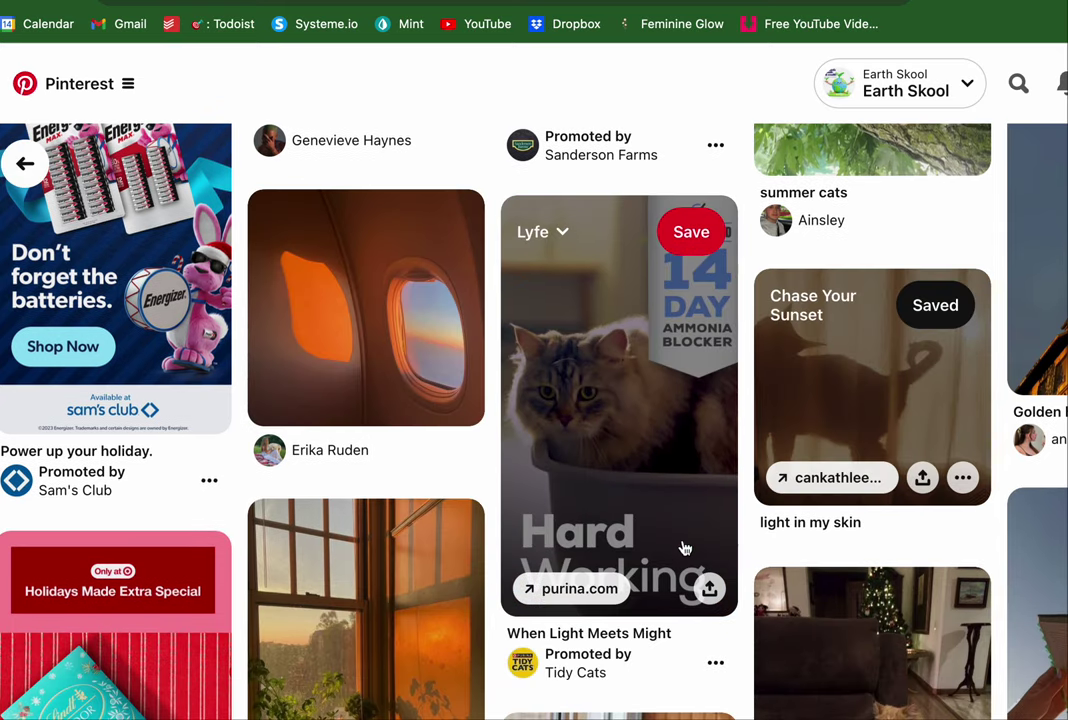
# Look through more of the related Pins for cats and window scenes lit by golden hour sun
pyautogui.scroll(-5, 698, 543)
pyautogui.scroll(-8, 664, 543)
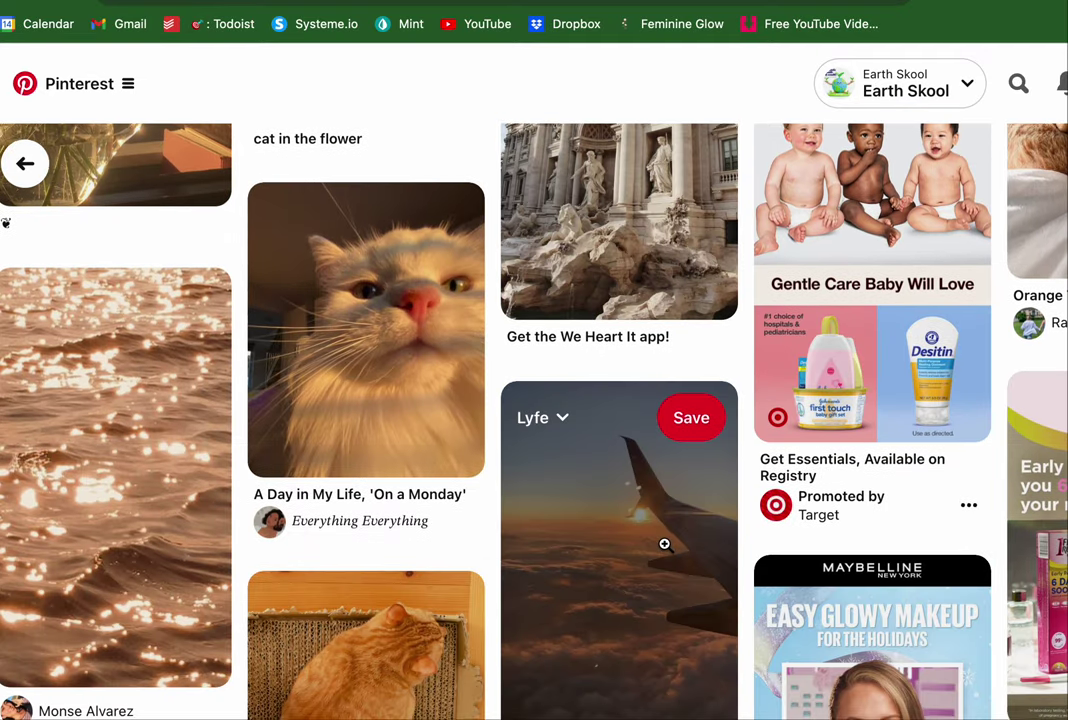
pyautogui.scroll(-11, 664, 543)
pyautogui.scroll(-11, 664, 545)
pyautogui.scroll(2, 664, 544)
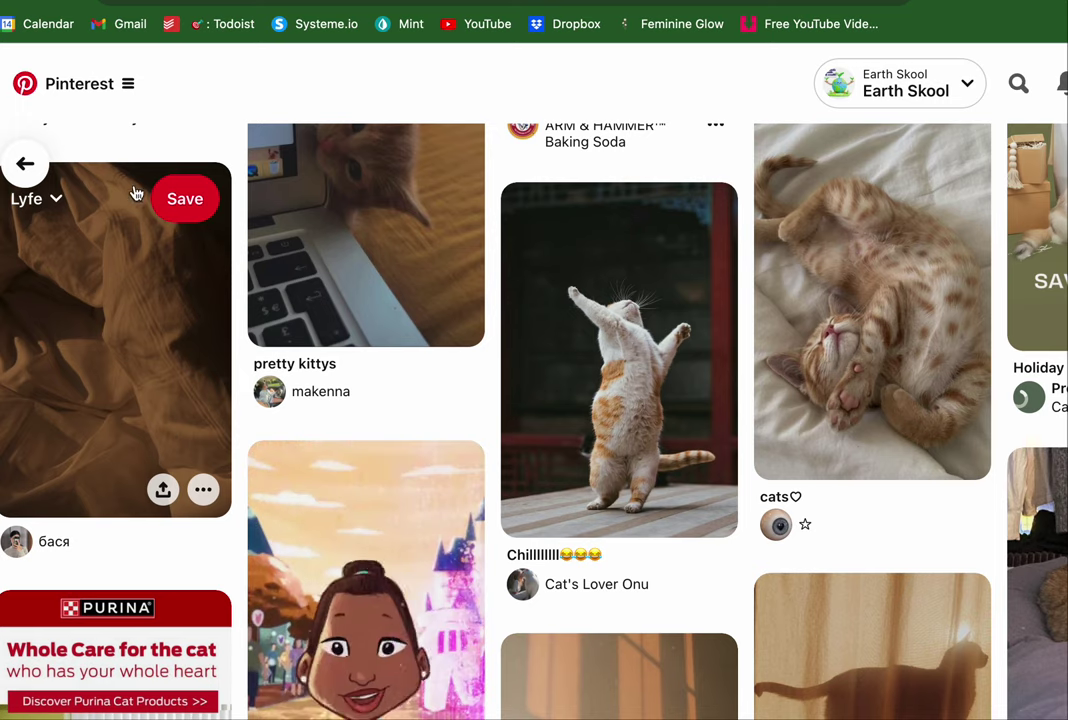
pyautogui.scroll(-3, 329, 484)
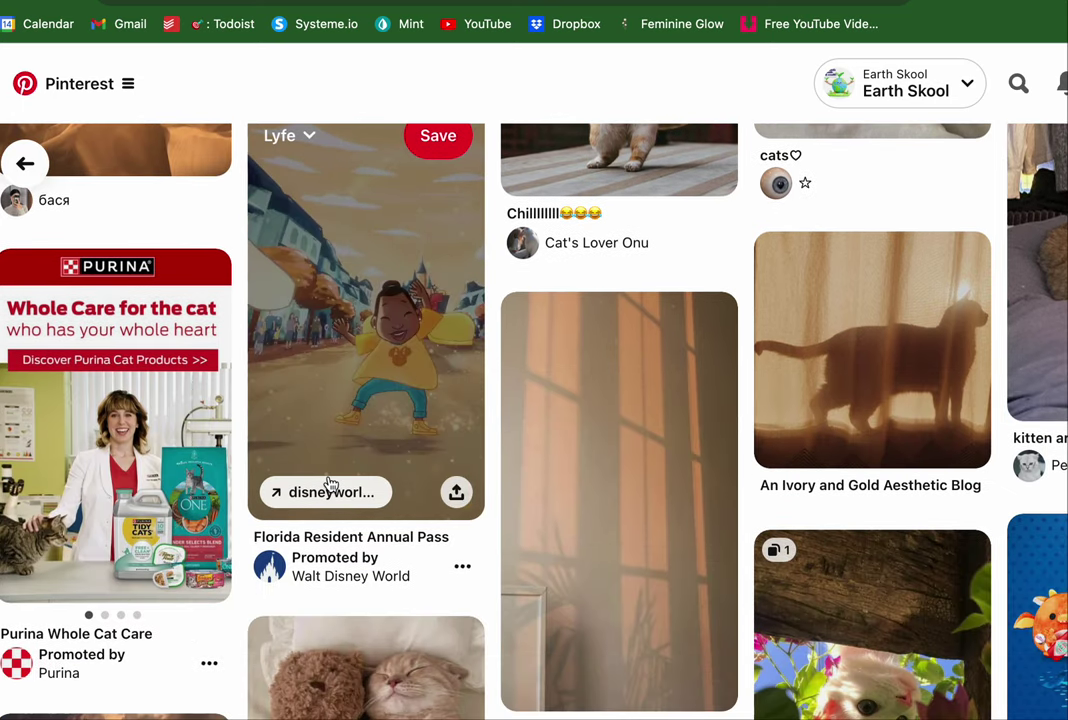
pyautogui.scroll(-7, 996, 425)
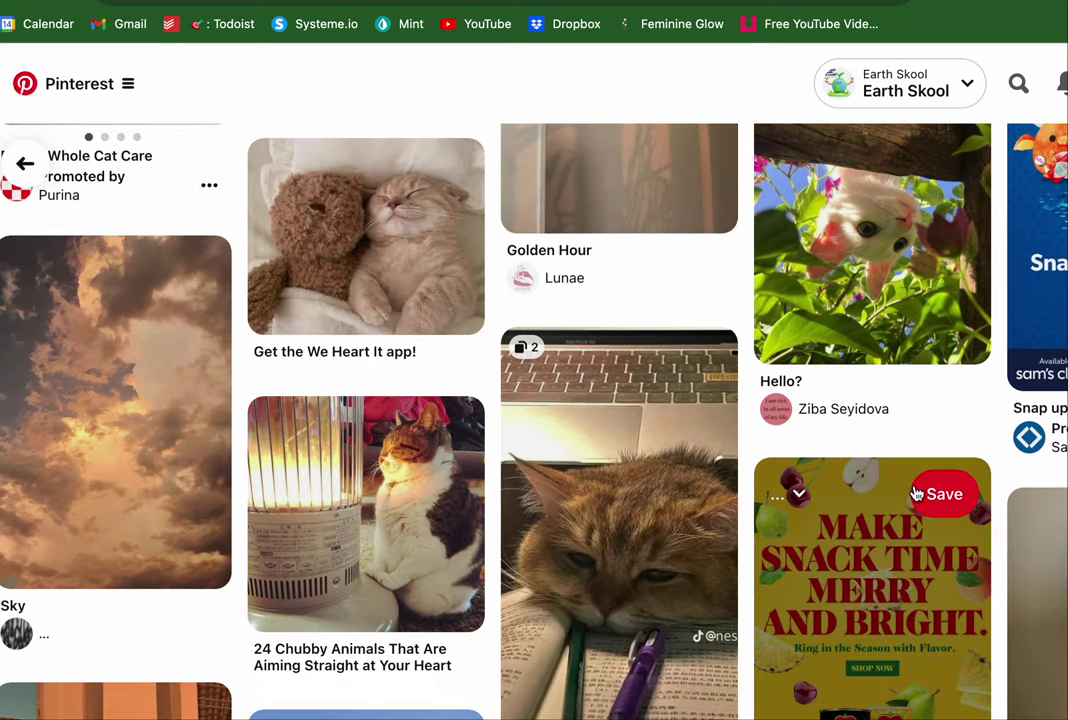
pyautogui.scroll(-11, 916, 493)
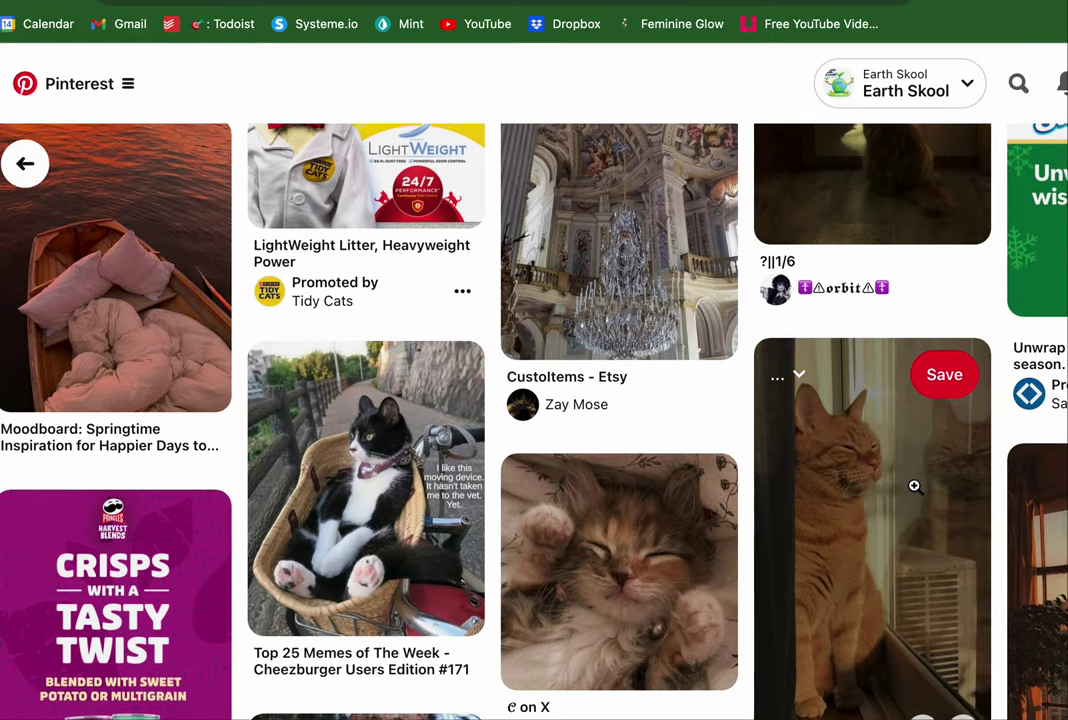
pyautogui.scroll(-8, 916, 493)
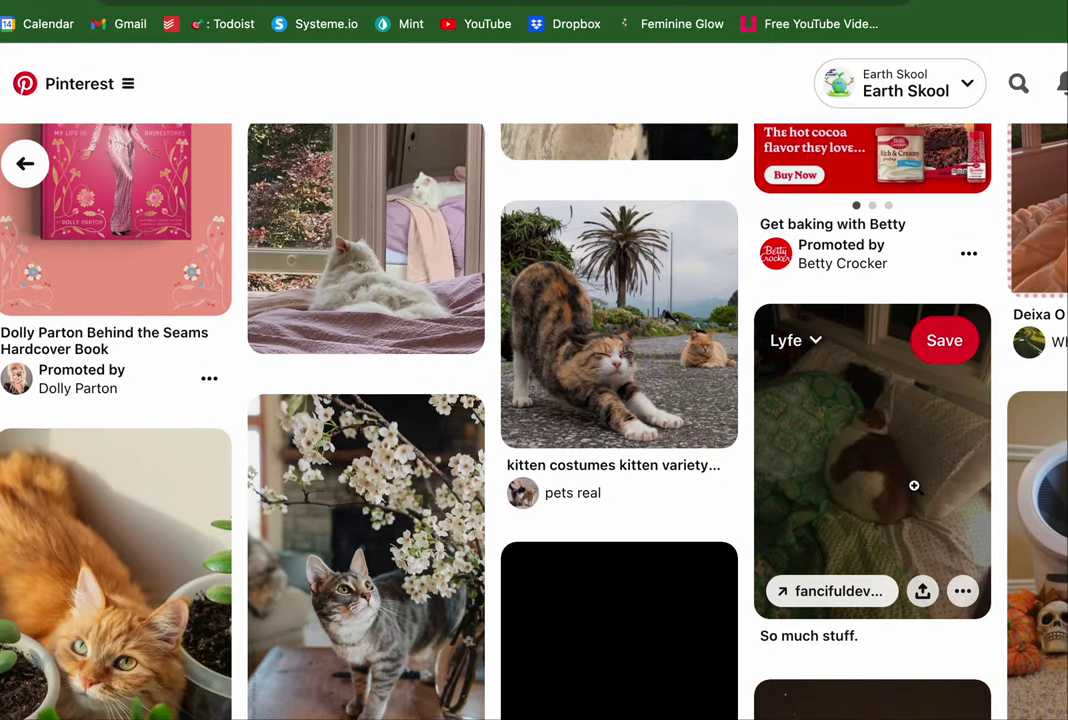
# Look through related Pins of rose shadows, golden silhouettes and a sunlit open book for further golden hour cat references
pyautogui.scroll(-1, 914, 486)
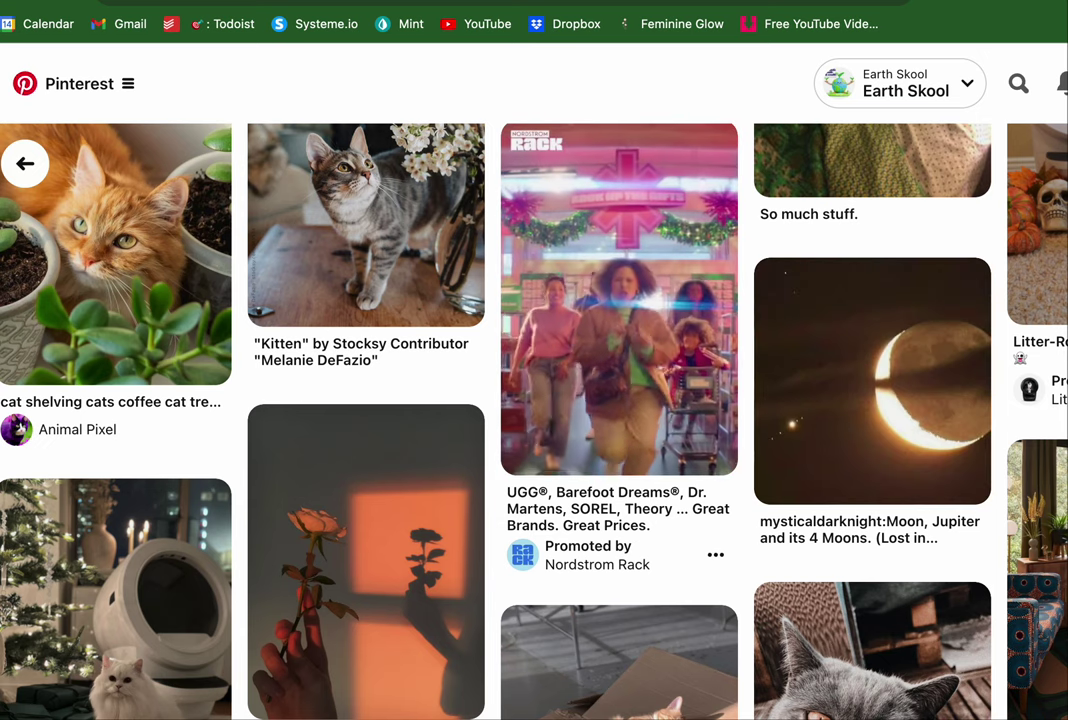
pyautogui.scroll(-2, 746, 370)
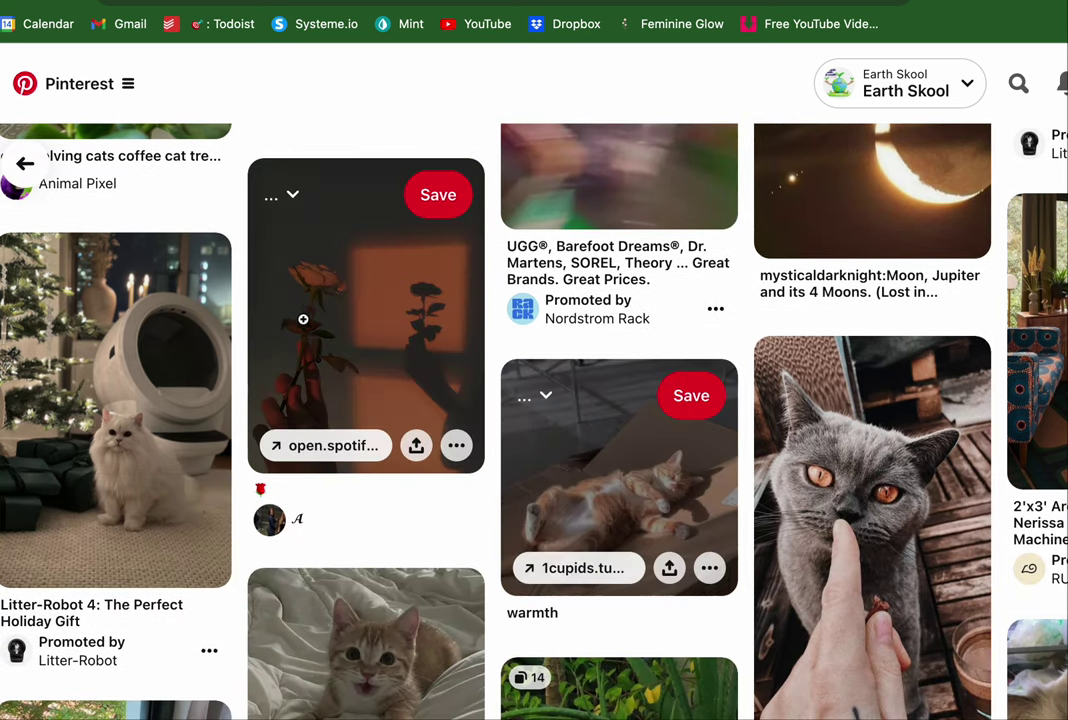
pyautogui.click(302, 312)
pyautogui.scroll(-5, 406, 500)
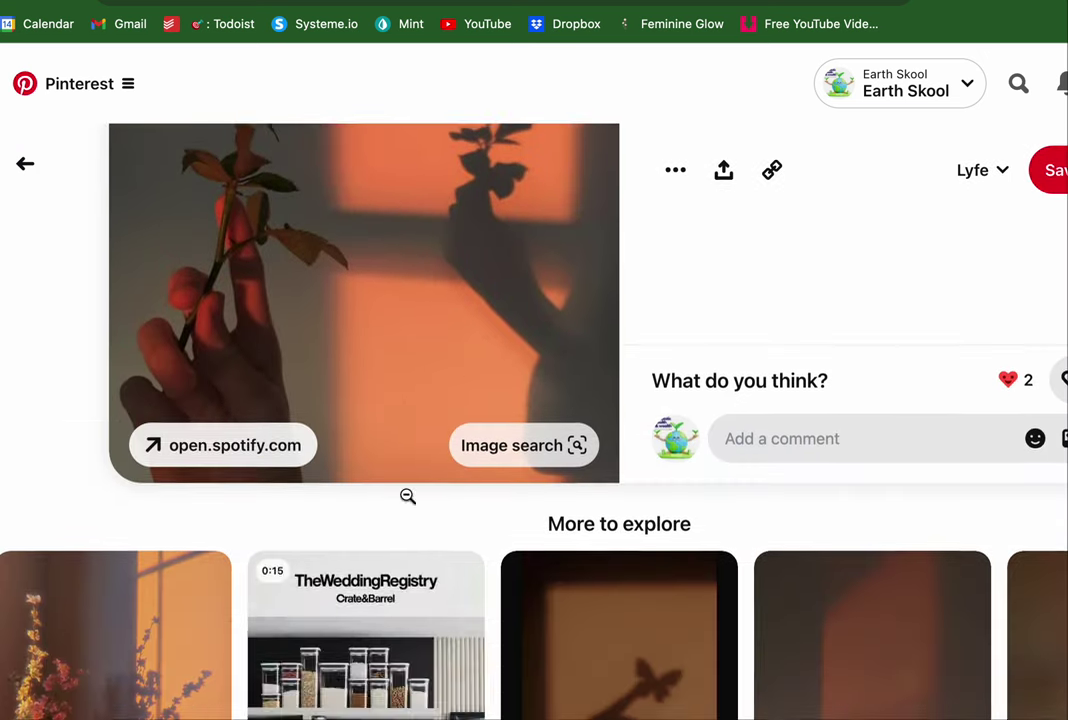
pyautogui.scroll(-1, 408, 502)
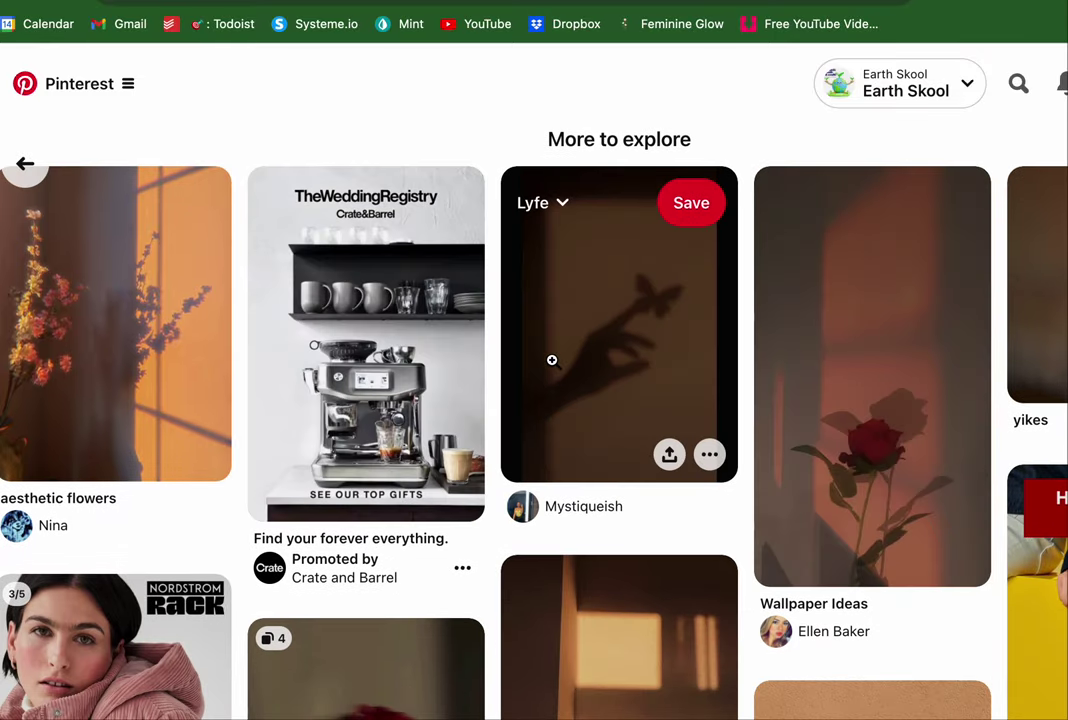
pyautogui.scroll(-7, 584, 495)
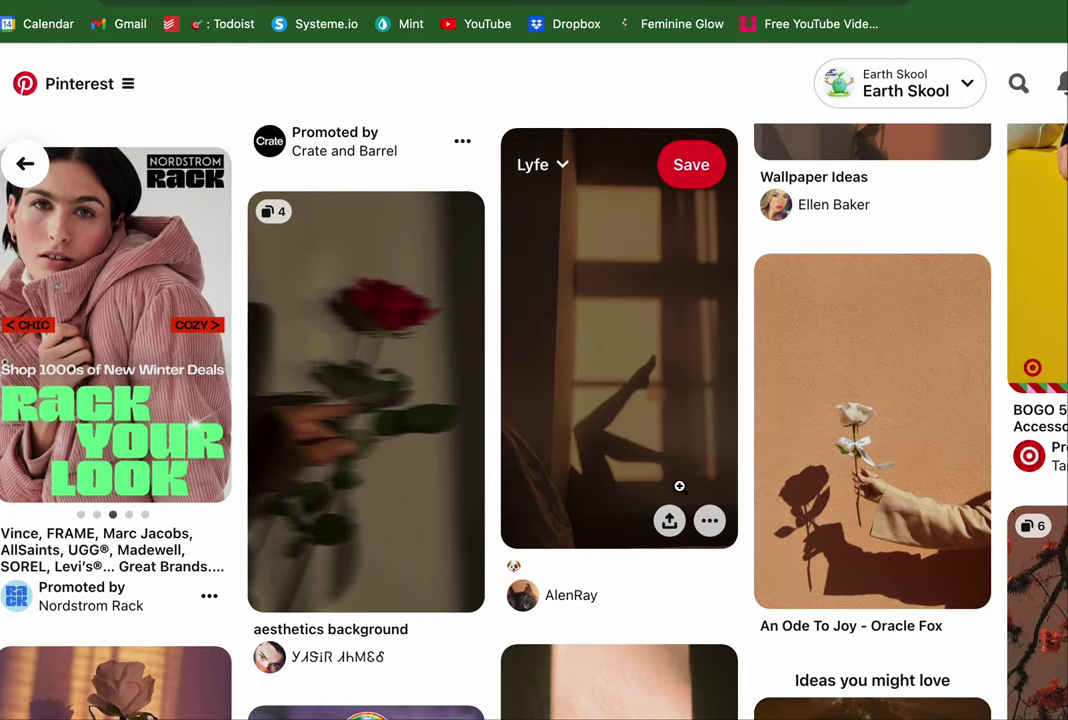
pyautogui.scroll(-4, 698, 490)
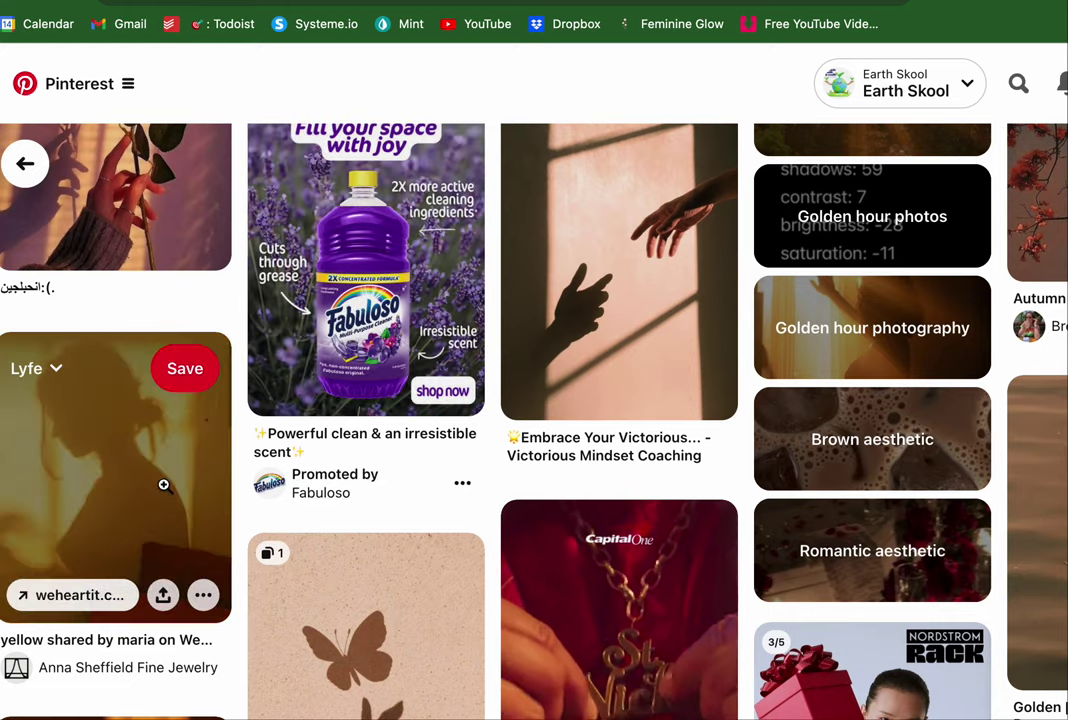
pyautogui.click(162, 484)
pyautogui.scroll(-6, 505, 585)
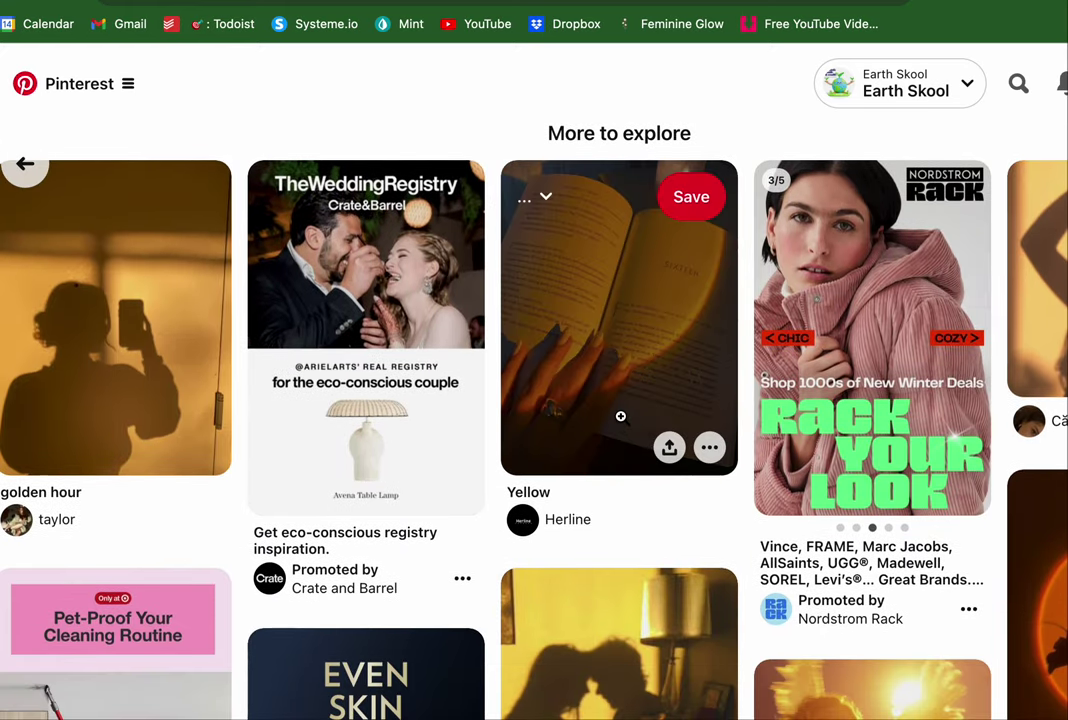
pyautogui.click(618, 420)
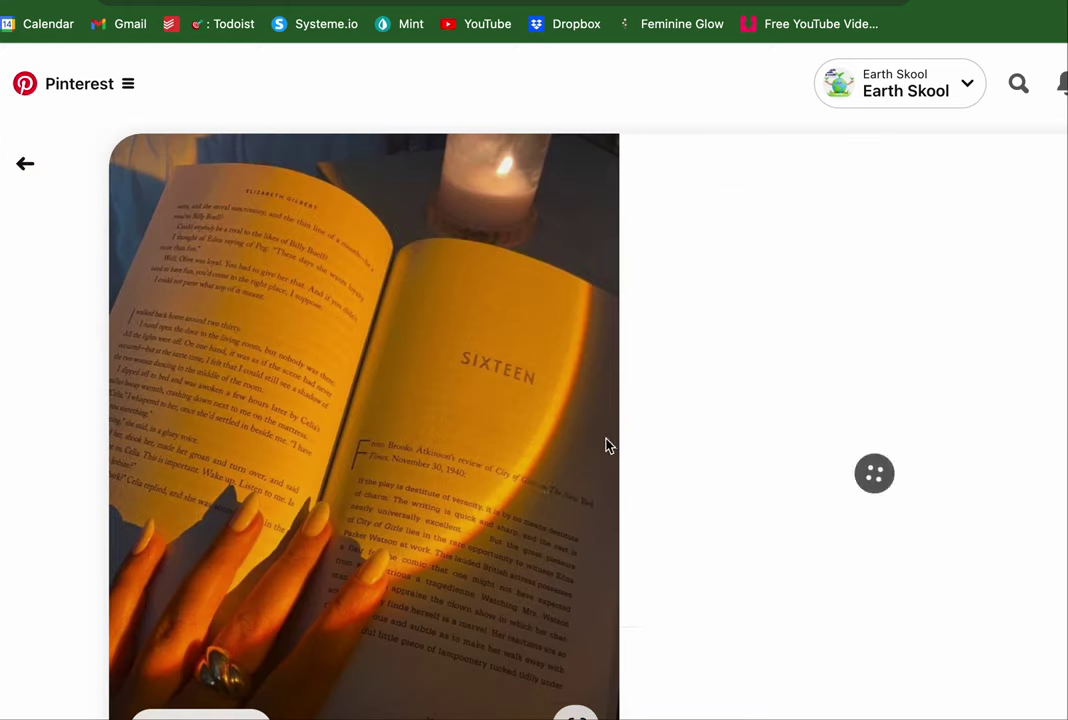
pyautogui.scroll(-6, 505, 513)
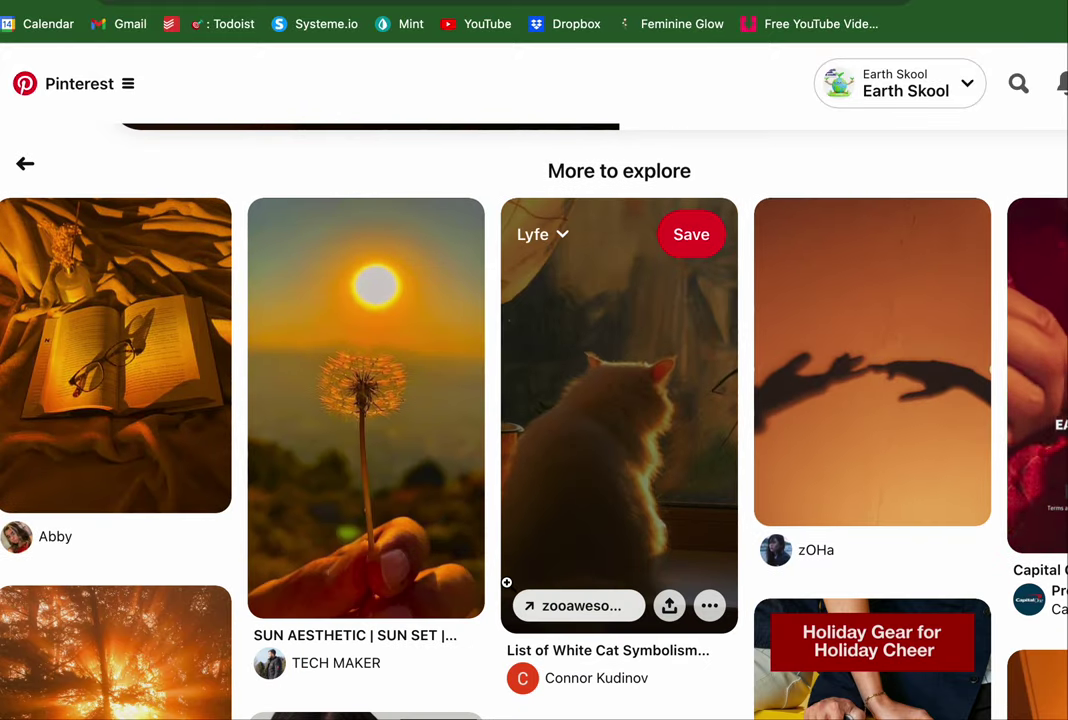
# Save the "List of White Cat Symbolism" Pin of a backlit cat at a window to the Chase Your Sunset board
pyautogui.click(582, 436)
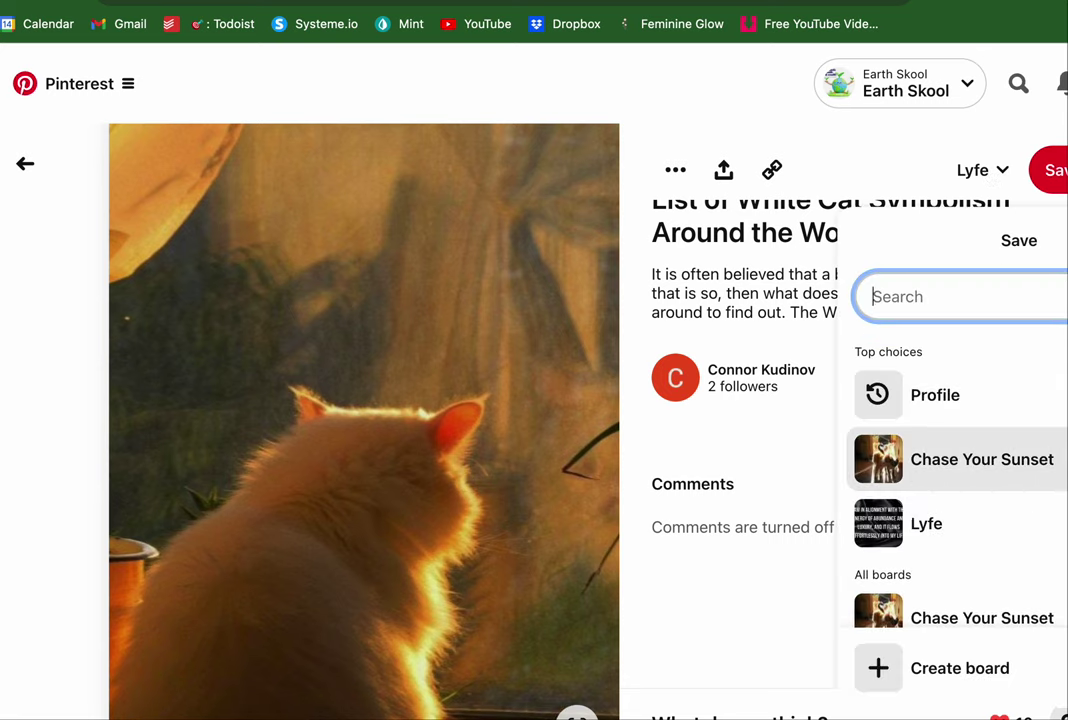
pyautogui.click(980, 459)
pyautogui.click(25, 163)
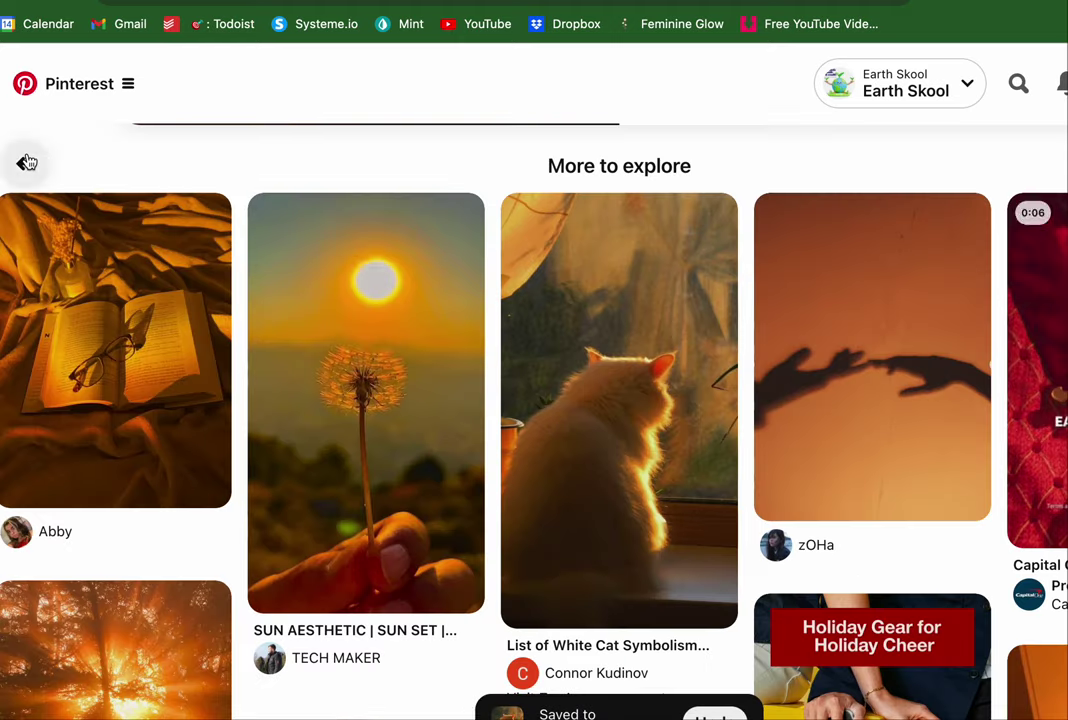
# From the white cat Pin's related ideas, save the glittering water silhouette and golden beach surfers Pins to the Lyfe board
pyautogui.click(591, 417)
pyautogui.scroll(-10, 570, 466)
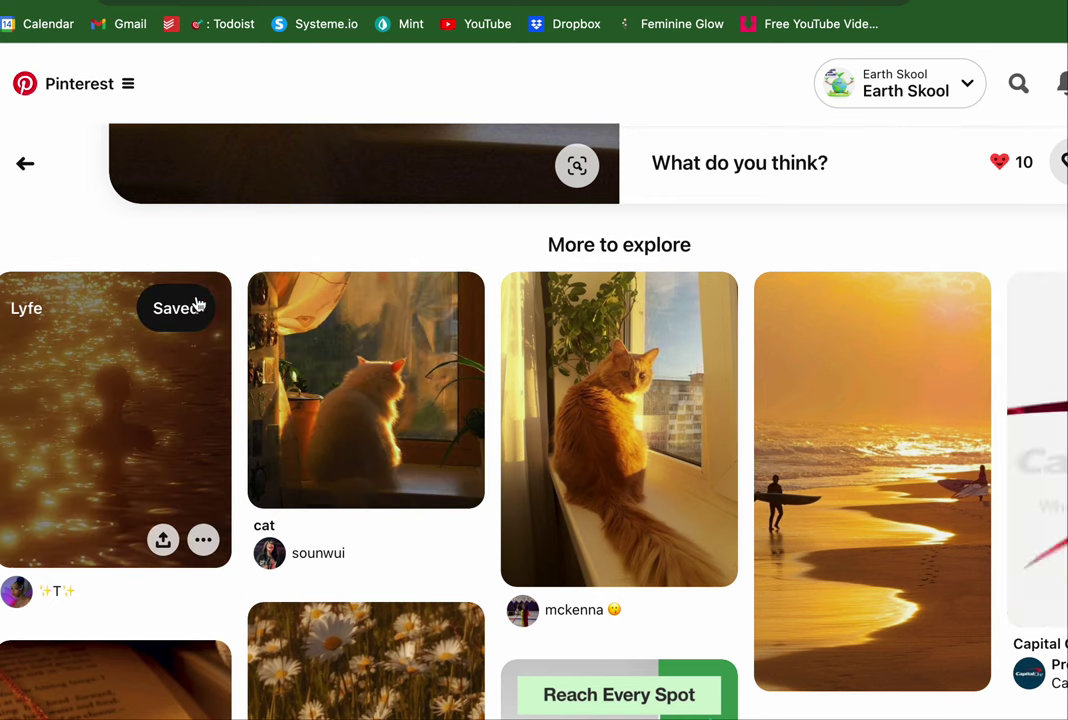
pyautogui.scroll(-4, 788, 440)
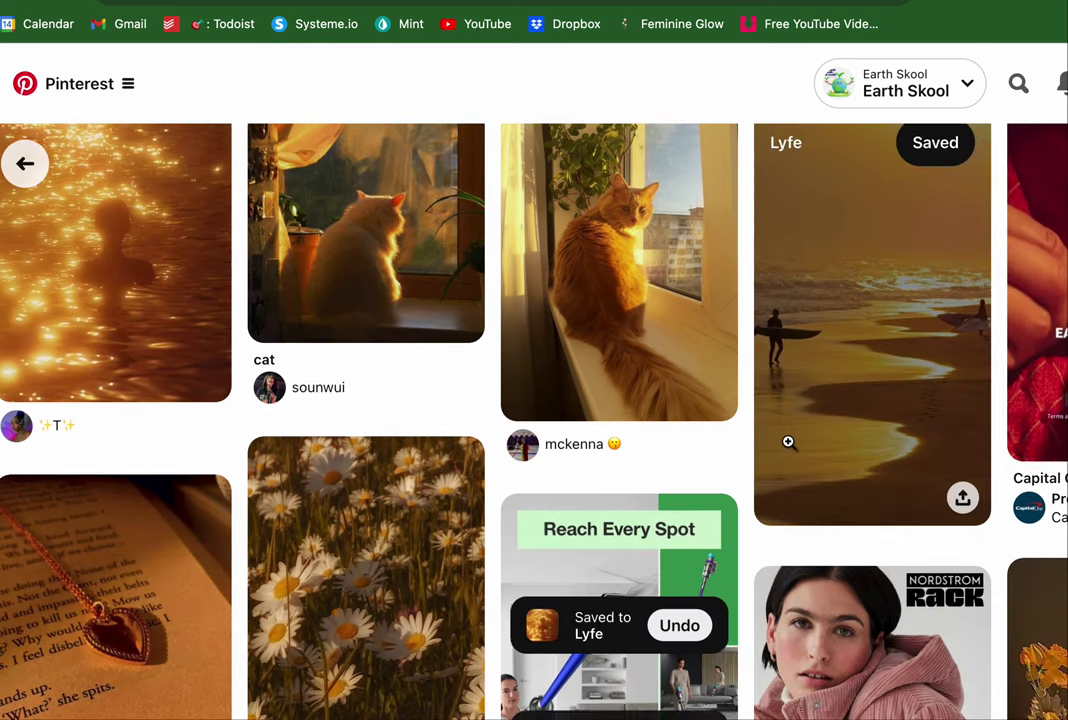
# Examine the remaining related Pins for cats and indoor scenes in golden hour light
pyautogui.scroll(2, 786, 440)
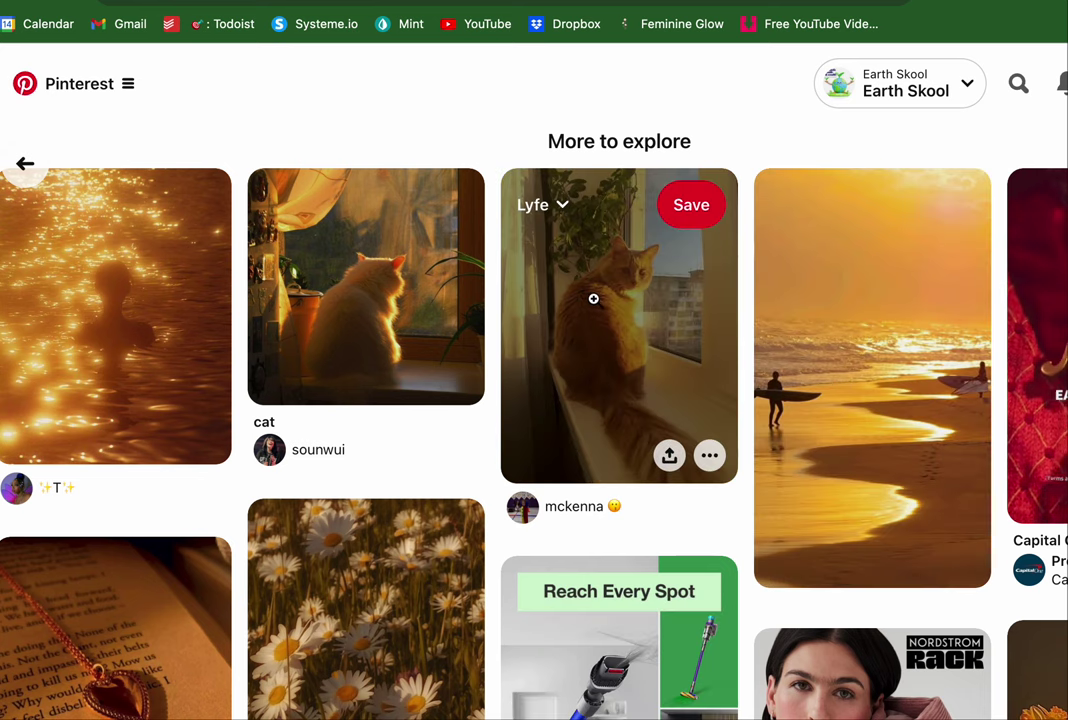
pyautogui.scroll(-8, 593, 297)
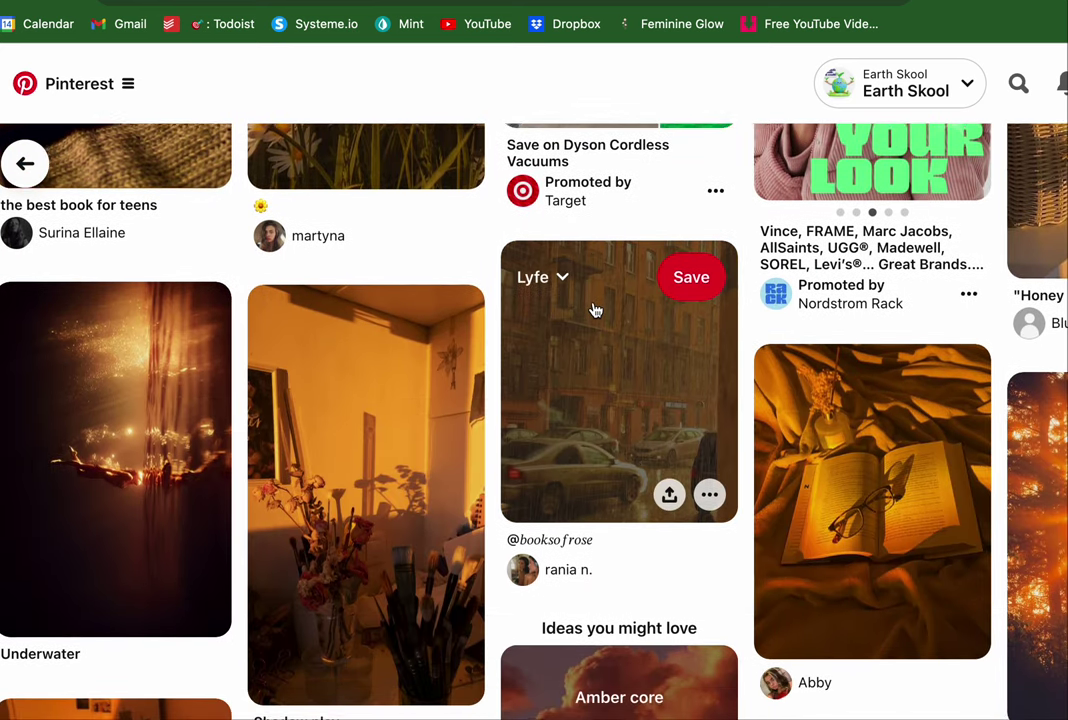
pyautogui.scroll(-2, 593, 311)
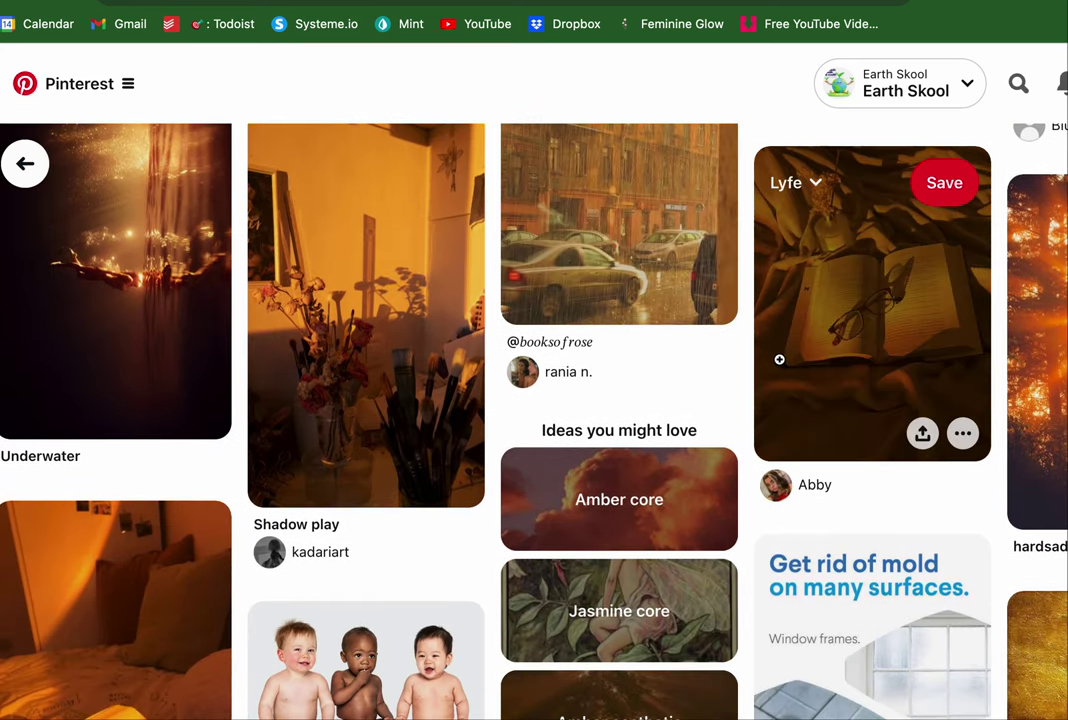
pyautogui.scroll(-7, 645, 468)
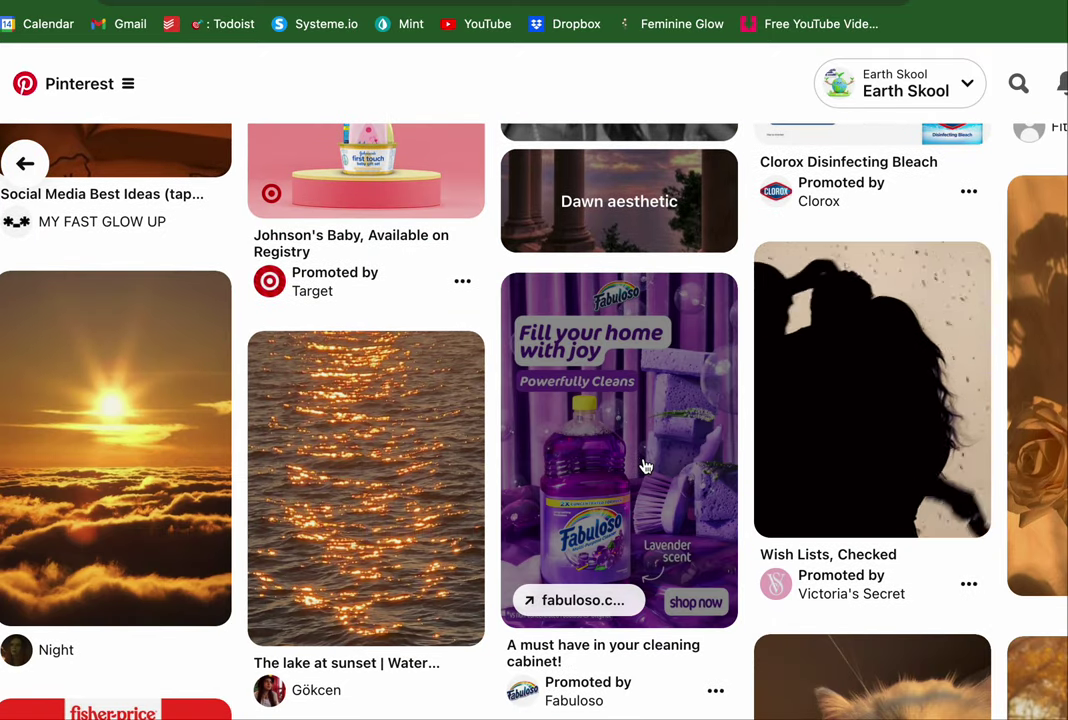
pyautogui.scroll(-3, 645, 466)
pyautogui.scroll(1, 644, 465)
pyautogui.scroll(-2, 644, 465)
pyautogui.scroll(-2, 643, 458)
pyautogui.scroll(1, 644, 459)
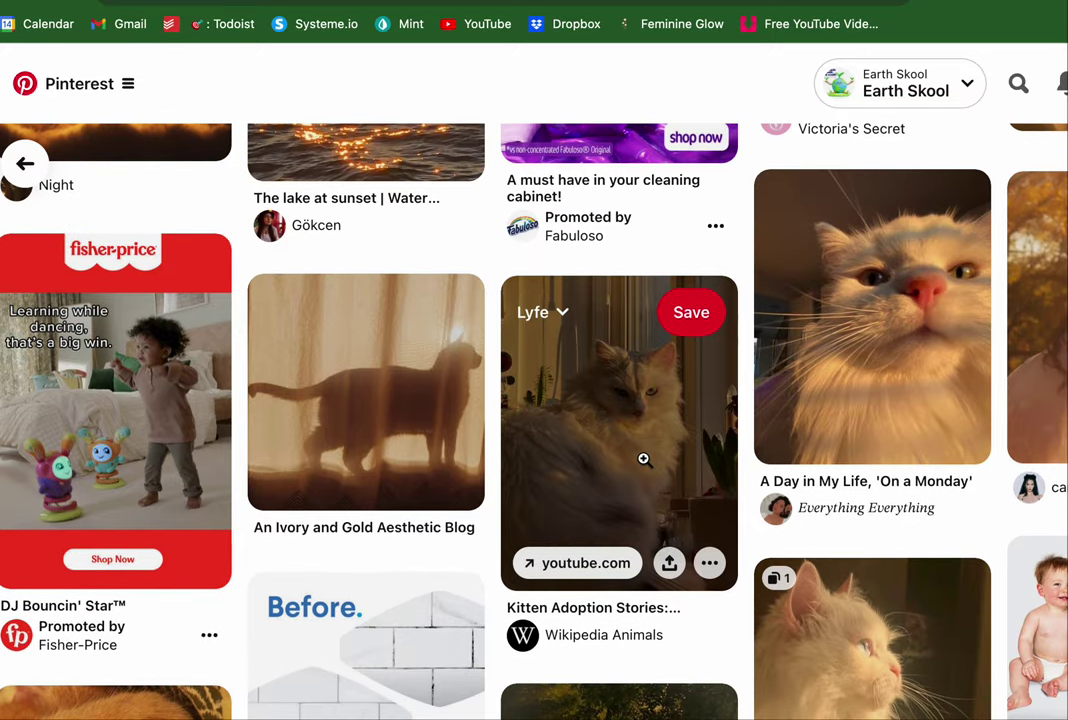
pyautogui.scroll(-4, 644, 462)
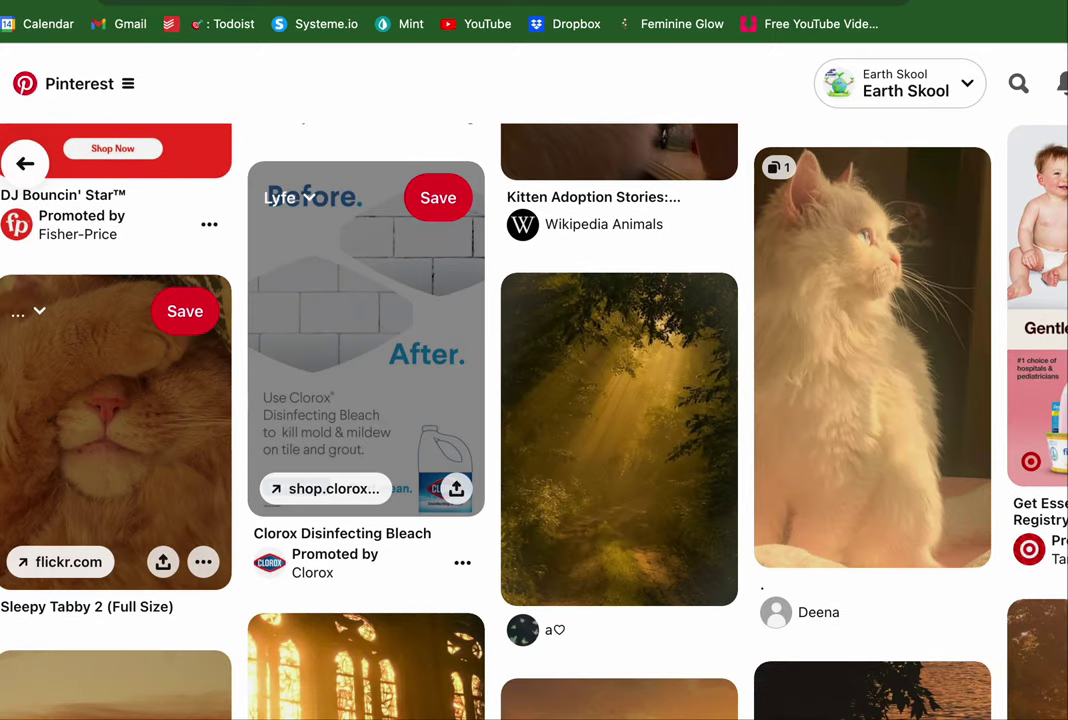
# Save the "Sleepy Tabby 2 (Full Size)" Pin to the Chase Your Sunset board
pyautogui.click(58, 311)
pyautogui.scroll(-1, 412, 610)
pyautogui.click(543, 581)
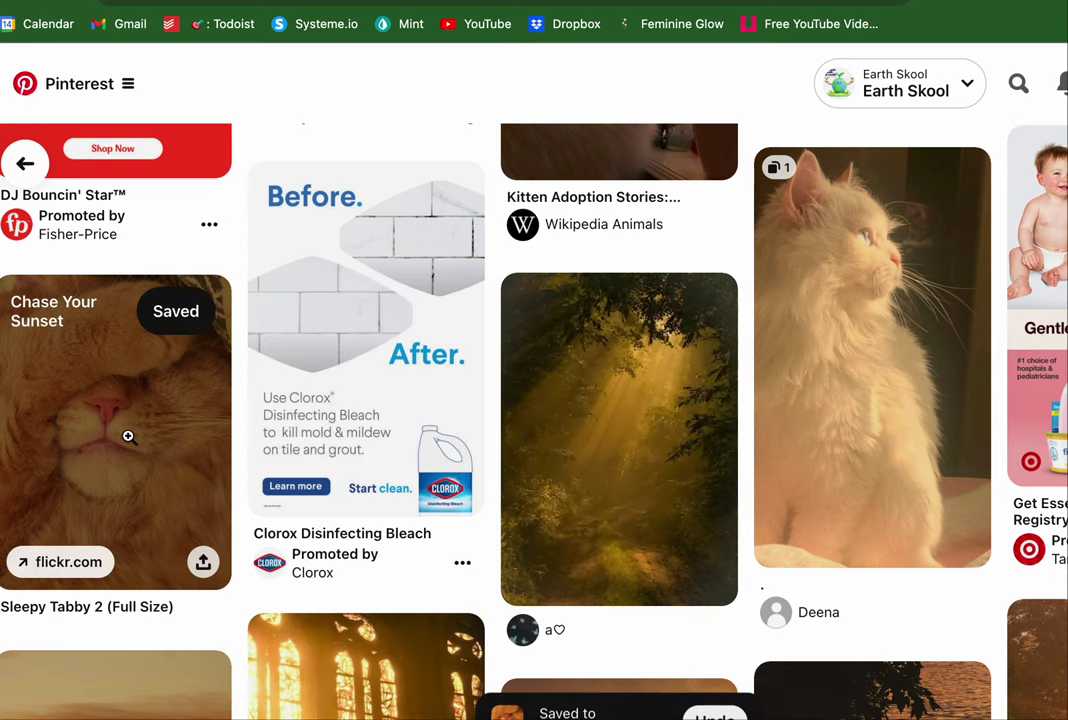
# Copy the full Sleepy Tabby 2 image and paste it onto the Mind Maps board in Miro
pyautogui.click(126, 436)
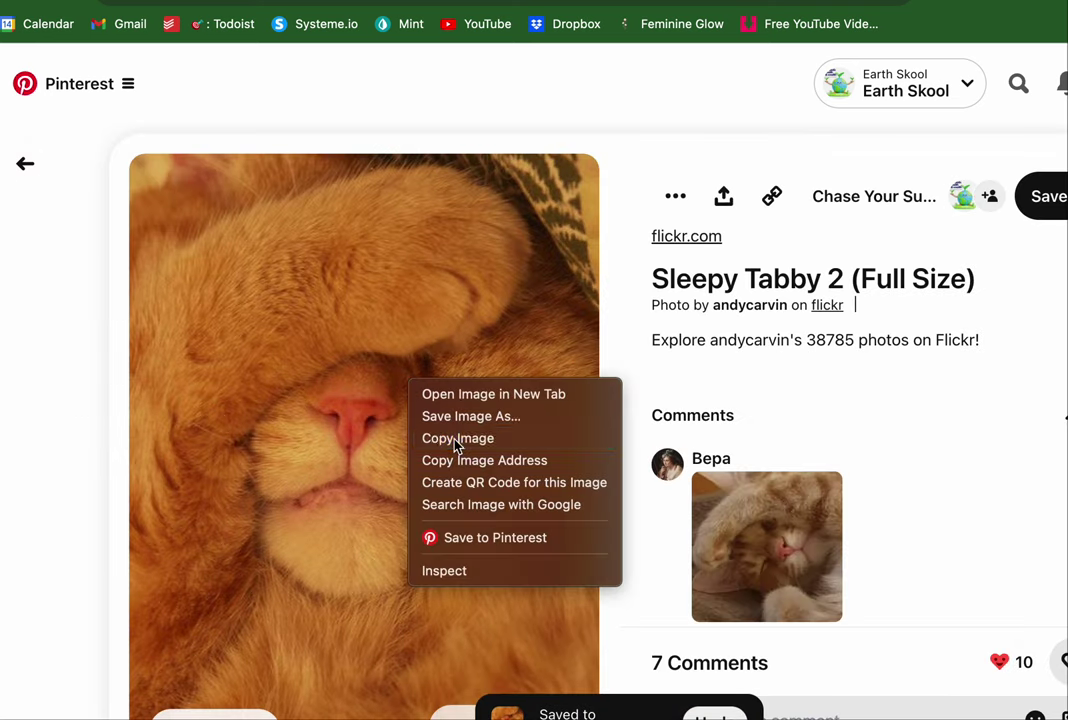
pyautogui.click(445, 439)
pyautogui.hotkey('ctrl', 'Tab')
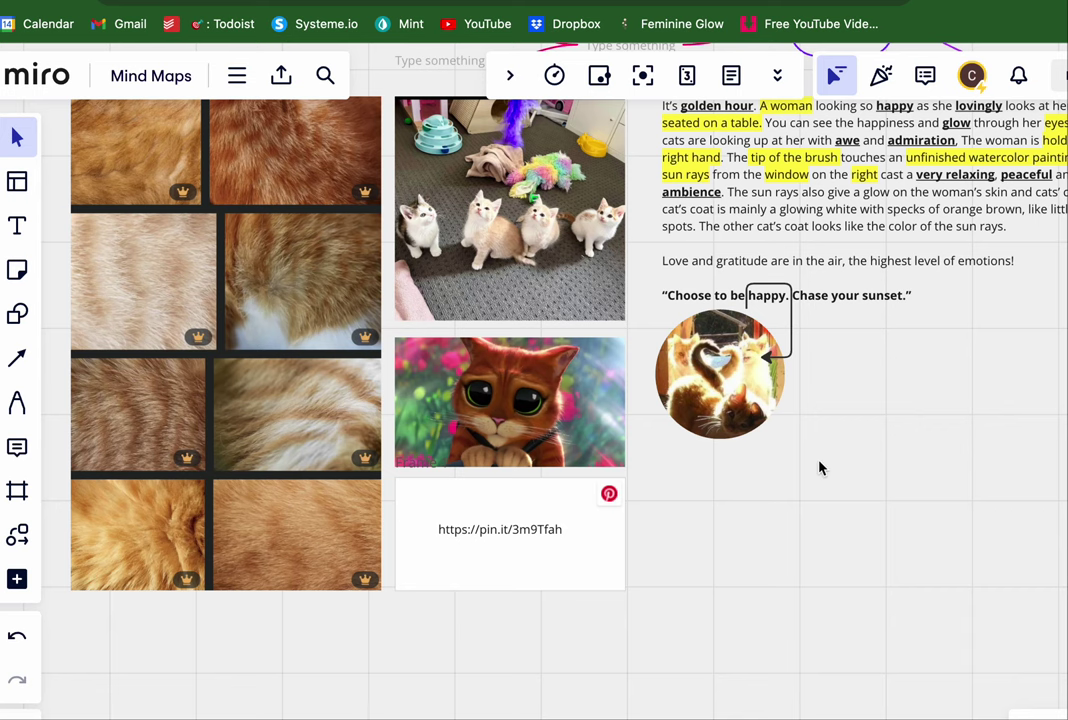
pyautogui.hotkey('ctrl', 'v')
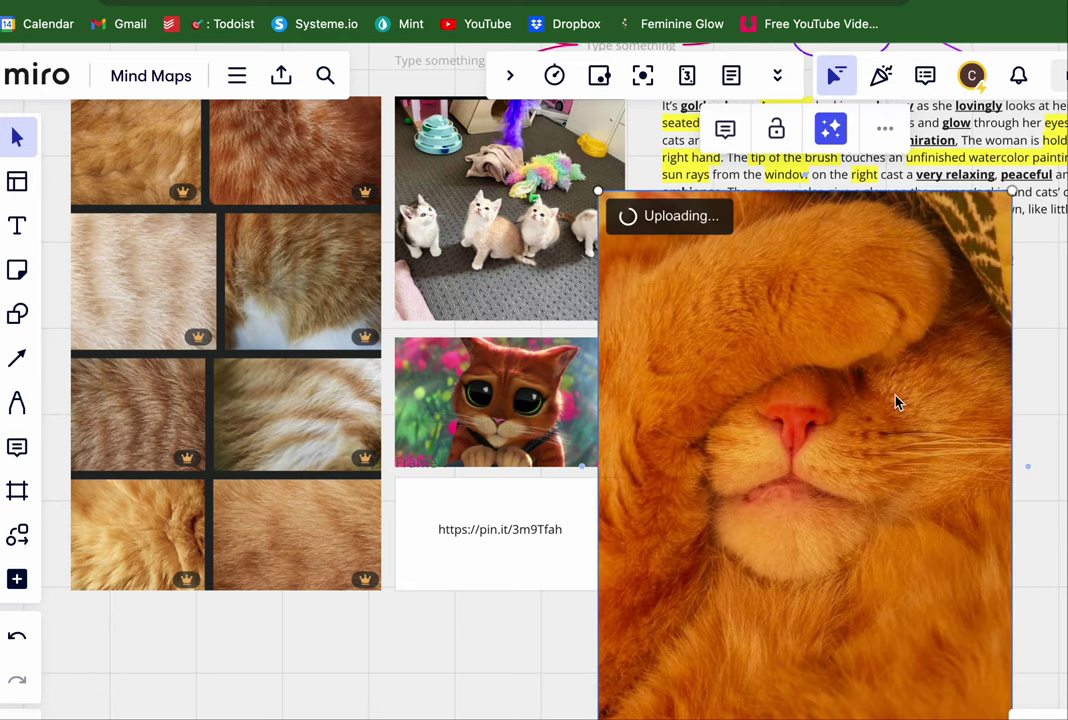
# Move the pasted tabby image over the kitten pictures and reduce its size
pyautogui.moveTo(758, 405); pyautogui.dragTo(676, 343)
pyautogui.moveTo(829, 615); pyautogui.dragTo(803, 614)
pyautogui.click(799, 604)
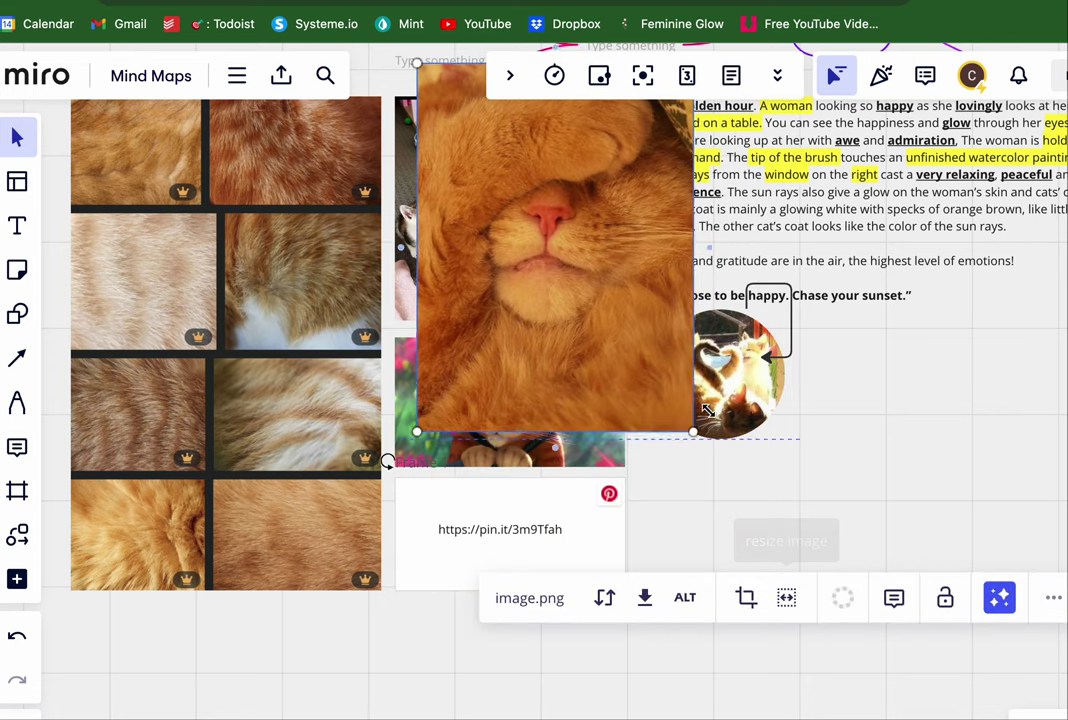
pyautogui.hscroll(3, 632, 331)
pyautogui.scroll(-1, 632, 331)
pyautogui.hscroll(-3, 630, 333)
pyautogui.scroll(2, 630, 333)
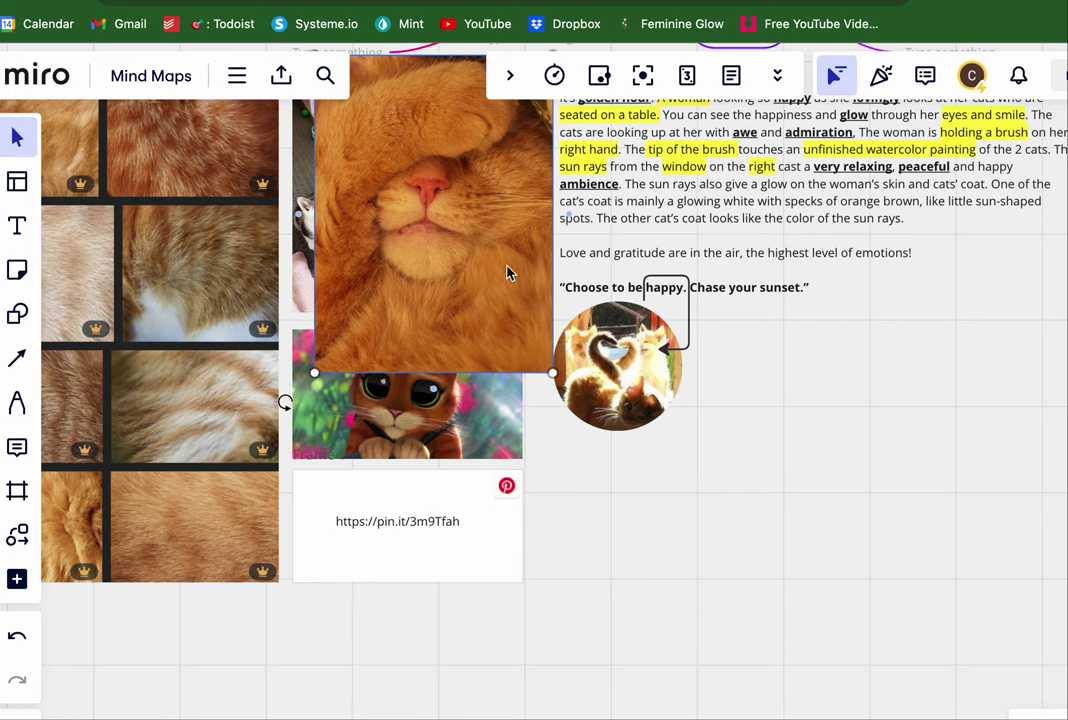
# Place the tabby image beneath the round cat photo and scale it down further to fit there
pyautogui.moveTo(507, 272); pyautogui.dragTo(720, 613)
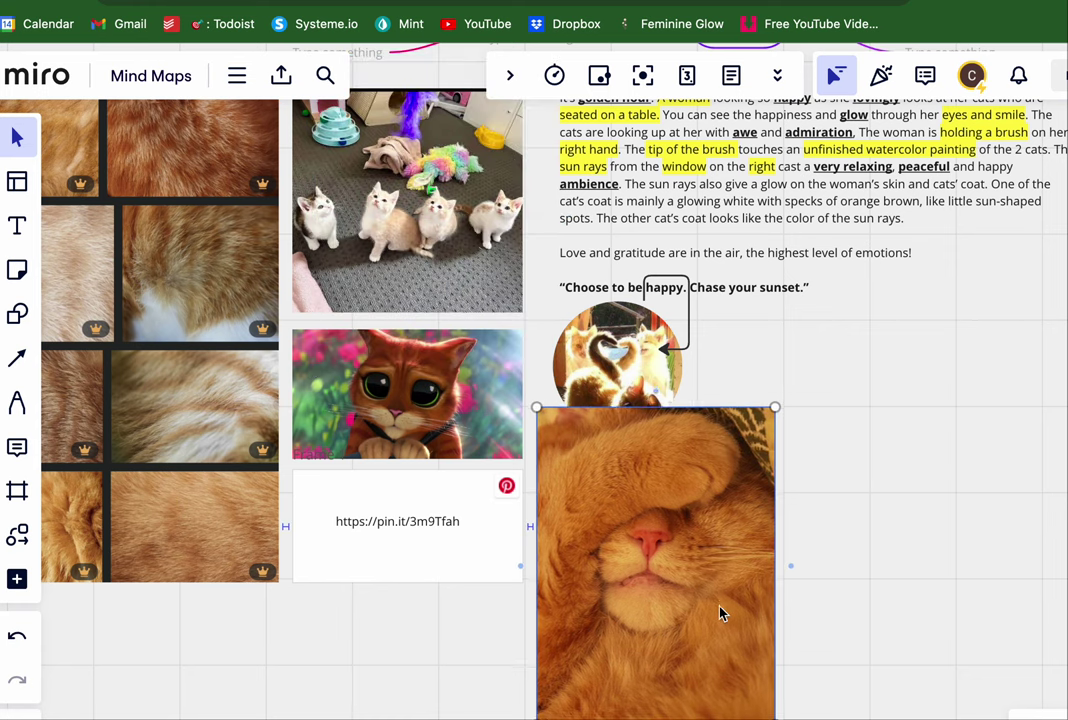
pyautogui.moveTo(784, 409); pyautogui.dragTo(706, 446)
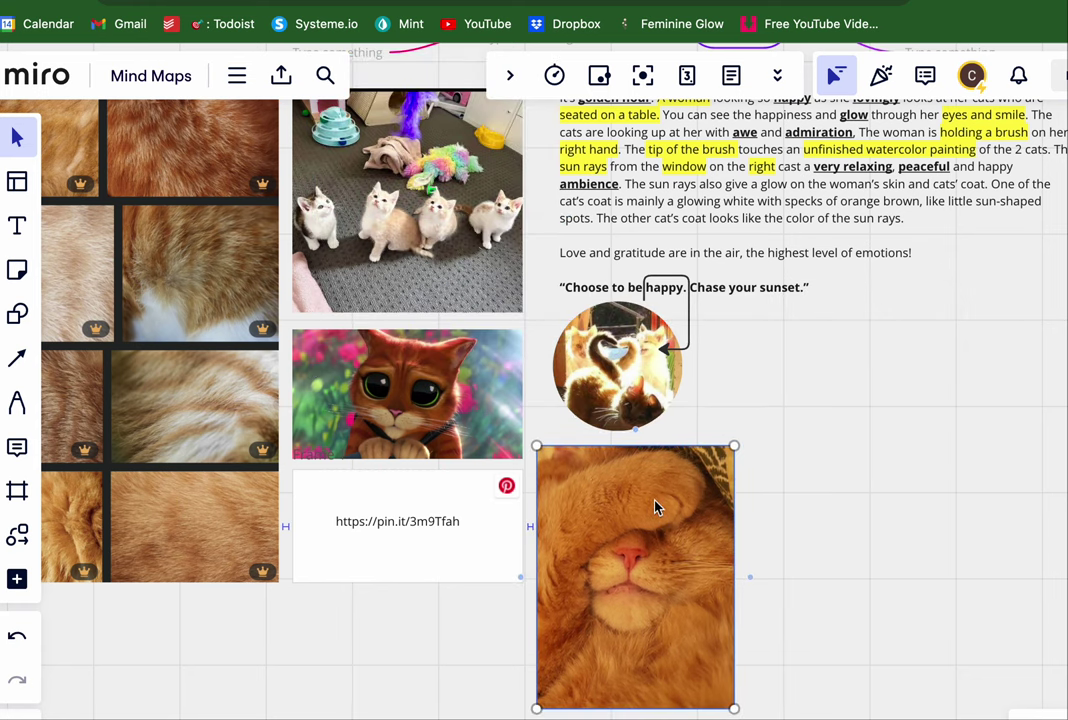
pyautogui.moveTo(731, 449); pyautogui.dragTo(702, 450)
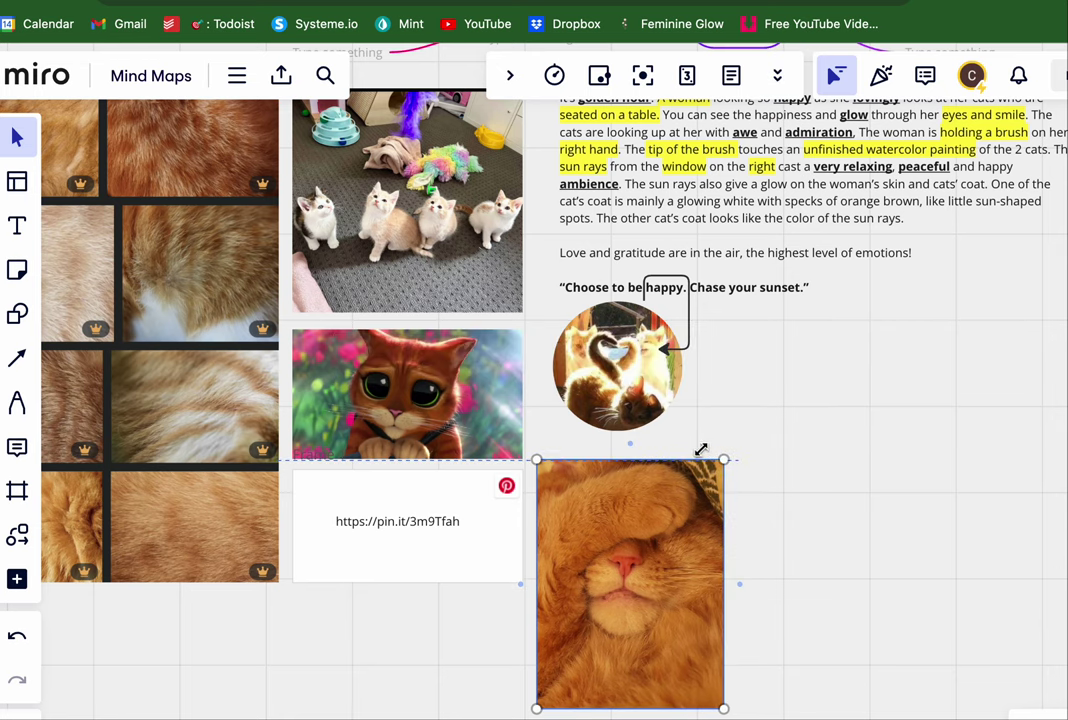
pyautogui.moveTo(662, 521); pyautogui.dragTo(659, 492)
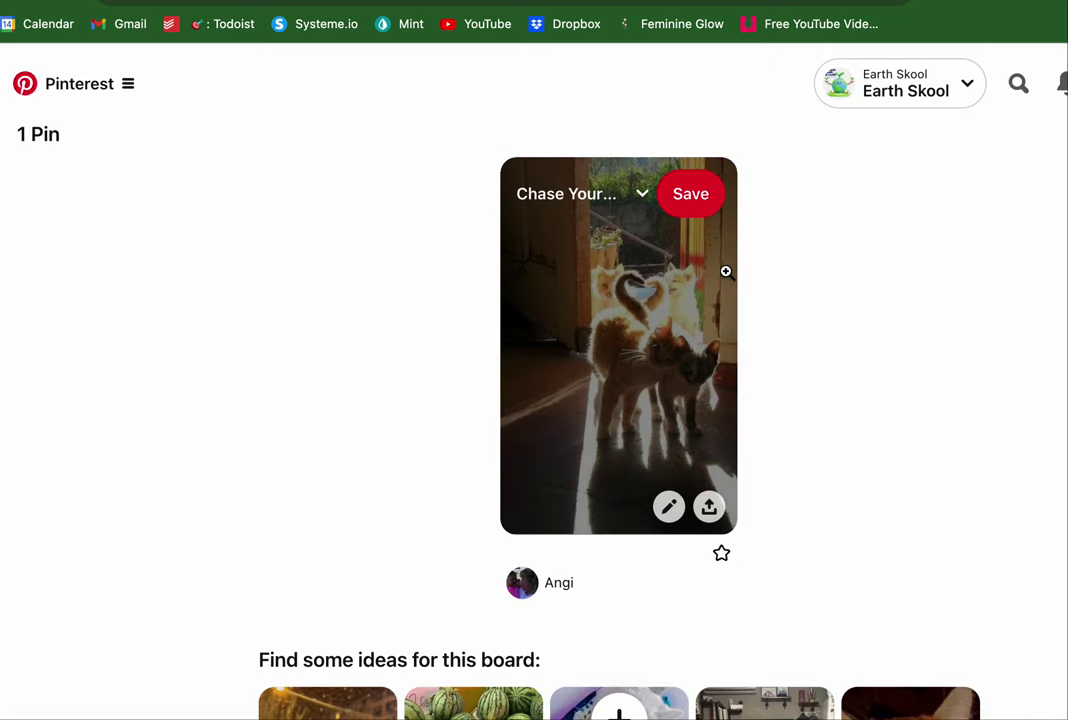
# Switch back to Pinterest, reopen the Sleepy Tabby 2 Pin and look through its related Pins for orange cat references
pyautogui.scroll(-3, 698, 410)
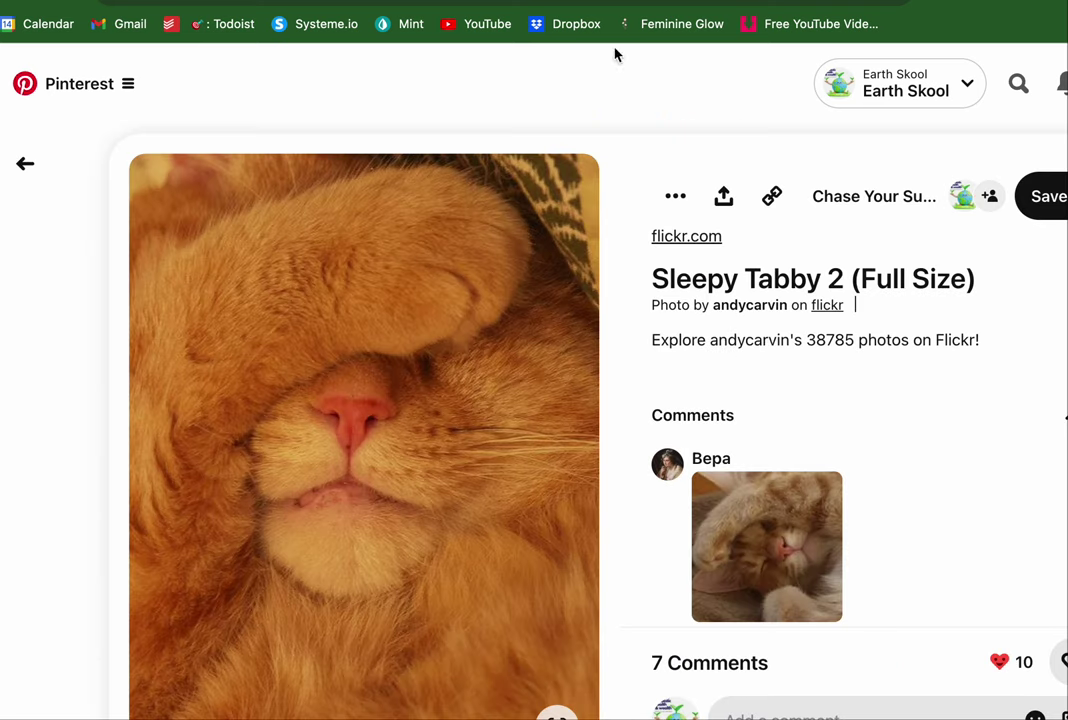
pyautogui.scroll(-2, 477, 370)
pyautogui.scroll(2, 467, 368)
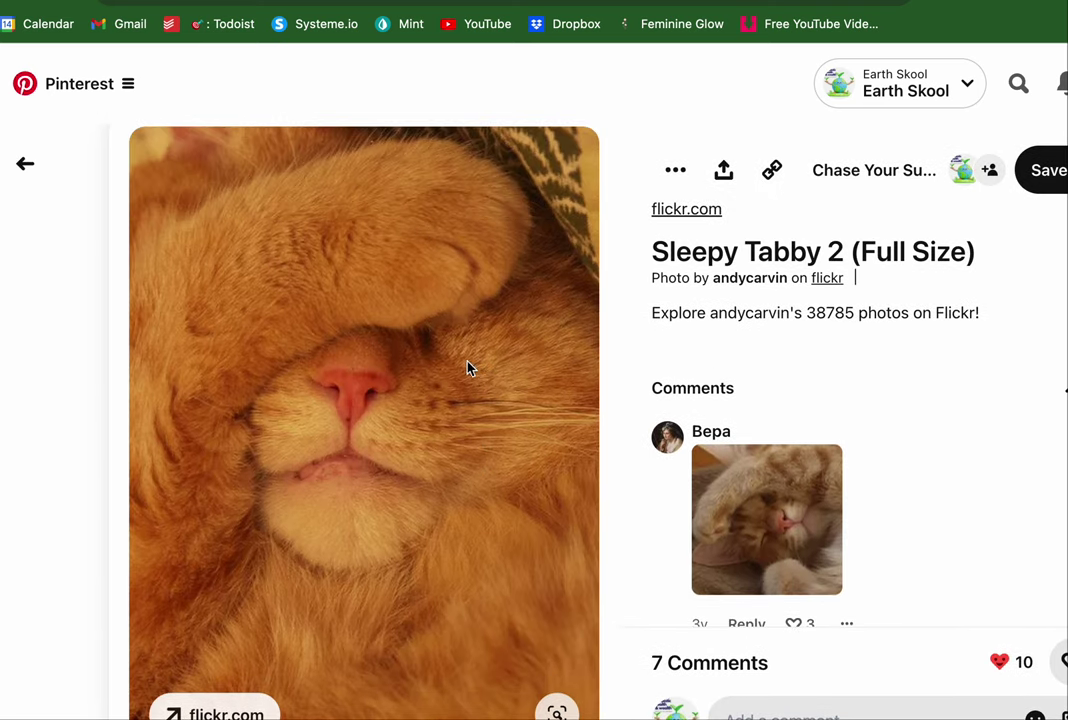
pyautogui.click(26, 166)
pyautogui.scroll(-2, 236, 377)
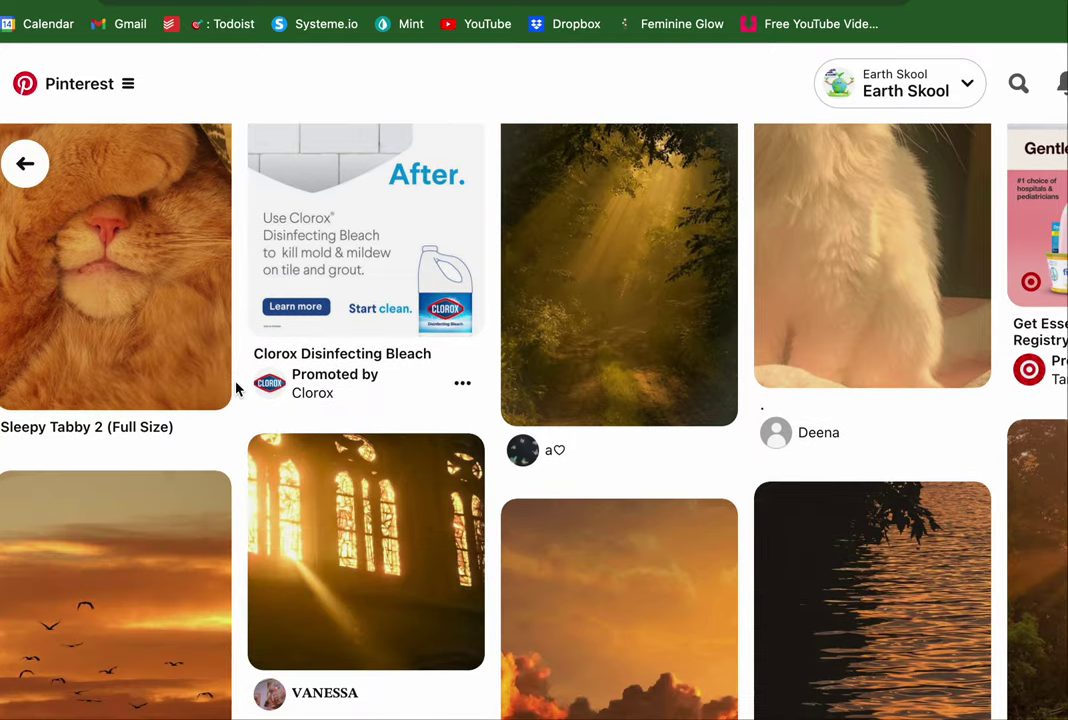
pyautogui.click(155, 241)
pyautogui.scroll(-9, 460, 563)
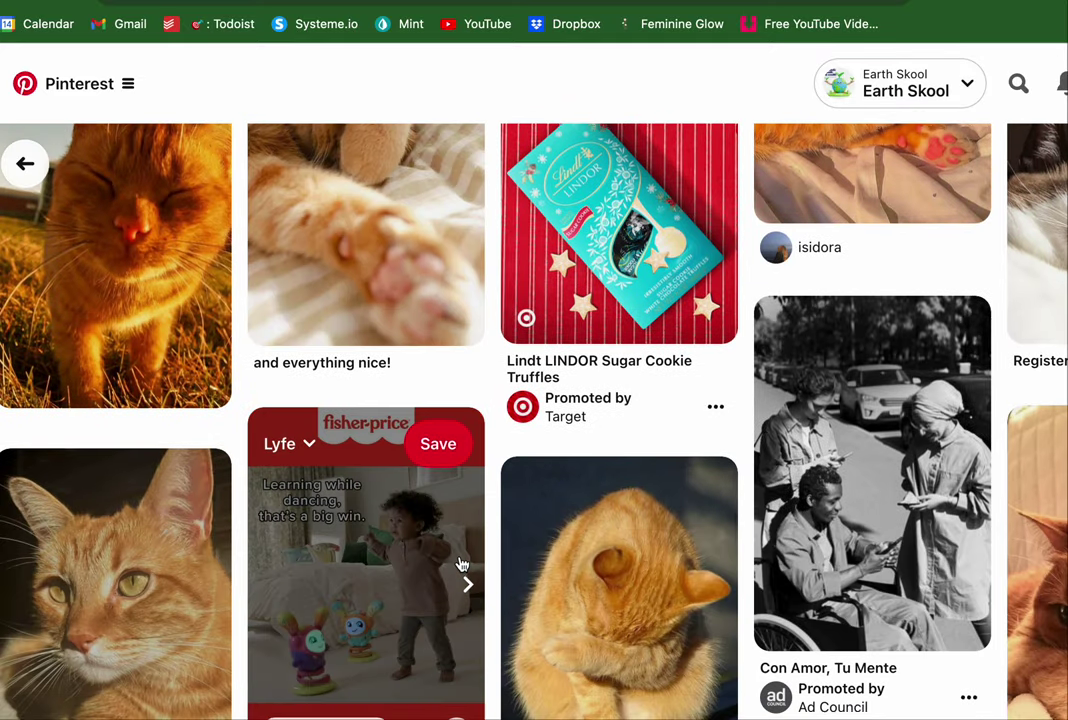
pyautogui.scroll(2, 463, 570)
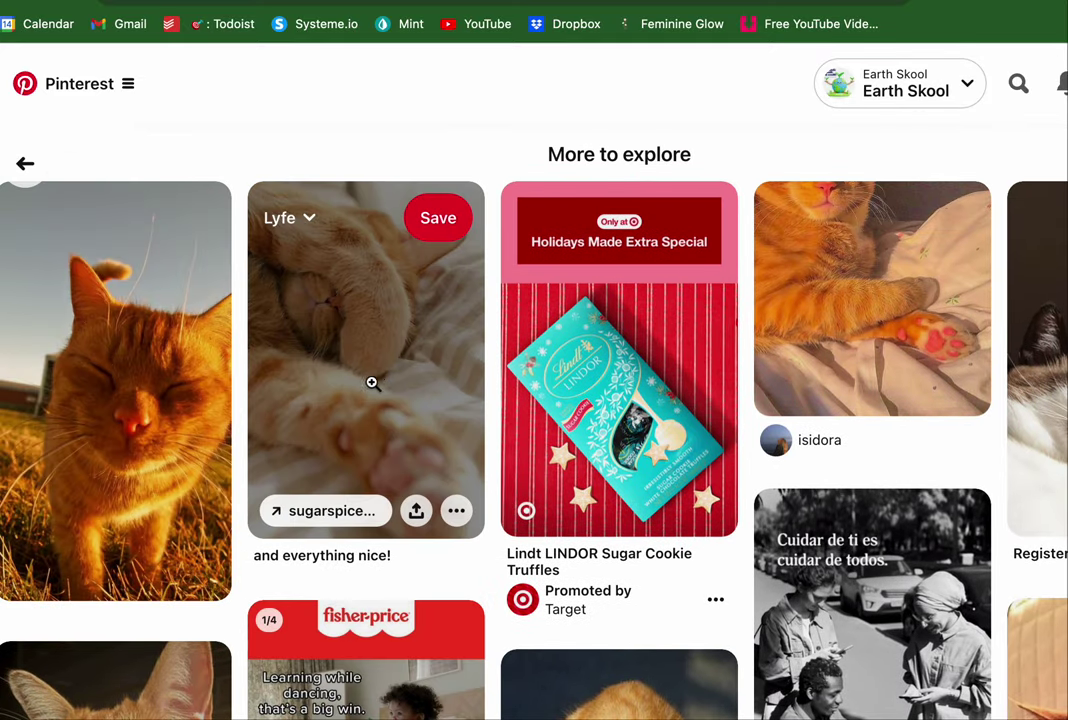
pyautogui.scroll(-8, 749, 370)
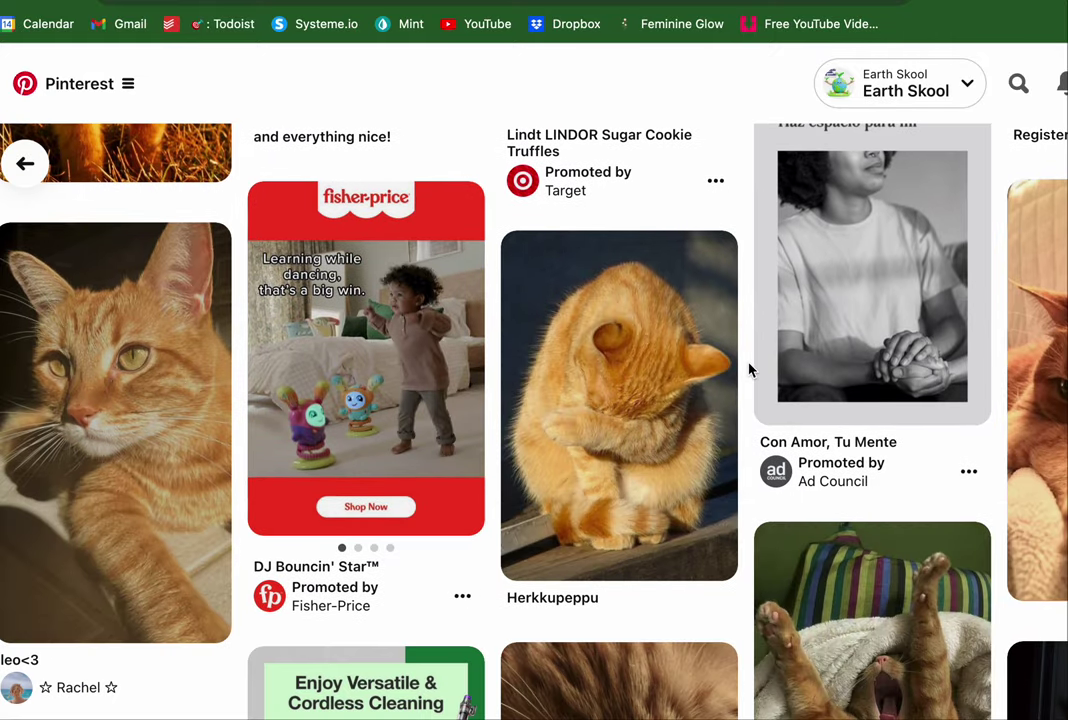
# Find the curled-up orange cat Pin "The Perfect World. Welcome \O/" among the related Pins and save it to Chase Your Sunset
pyautogui.scroll(-3, 749, 370)
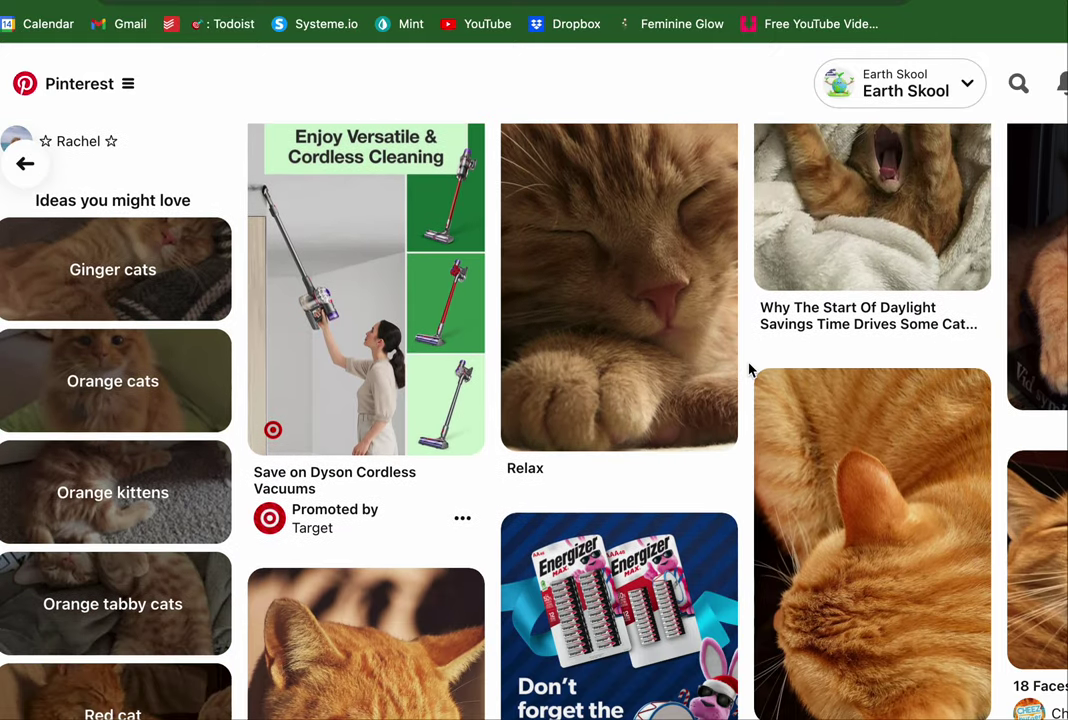
pyautogui.scroll(-6, 749, 370)
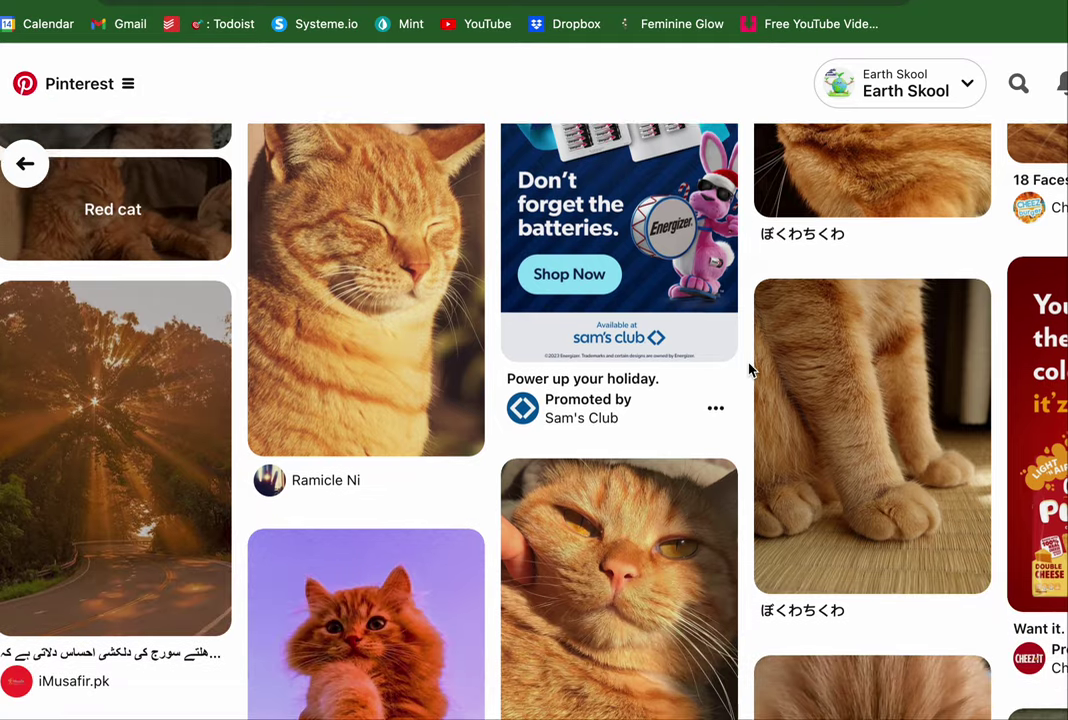
pyautogui.scroll(-4, 749, 370)
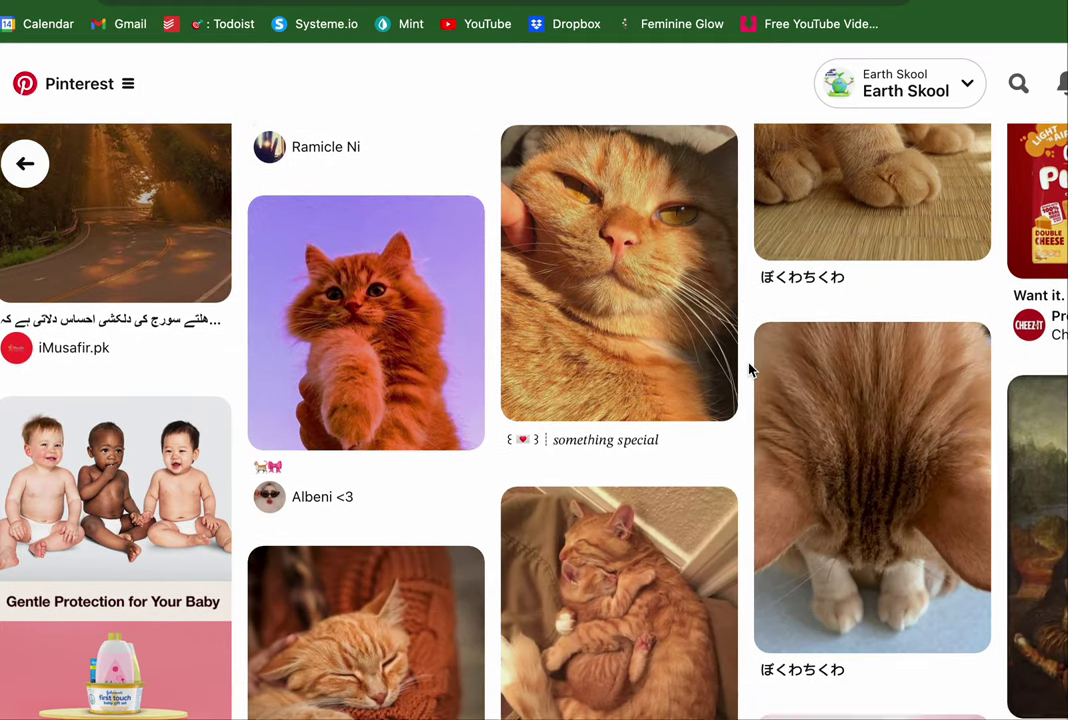
pyautogui.scroll(-8, 749, 370)
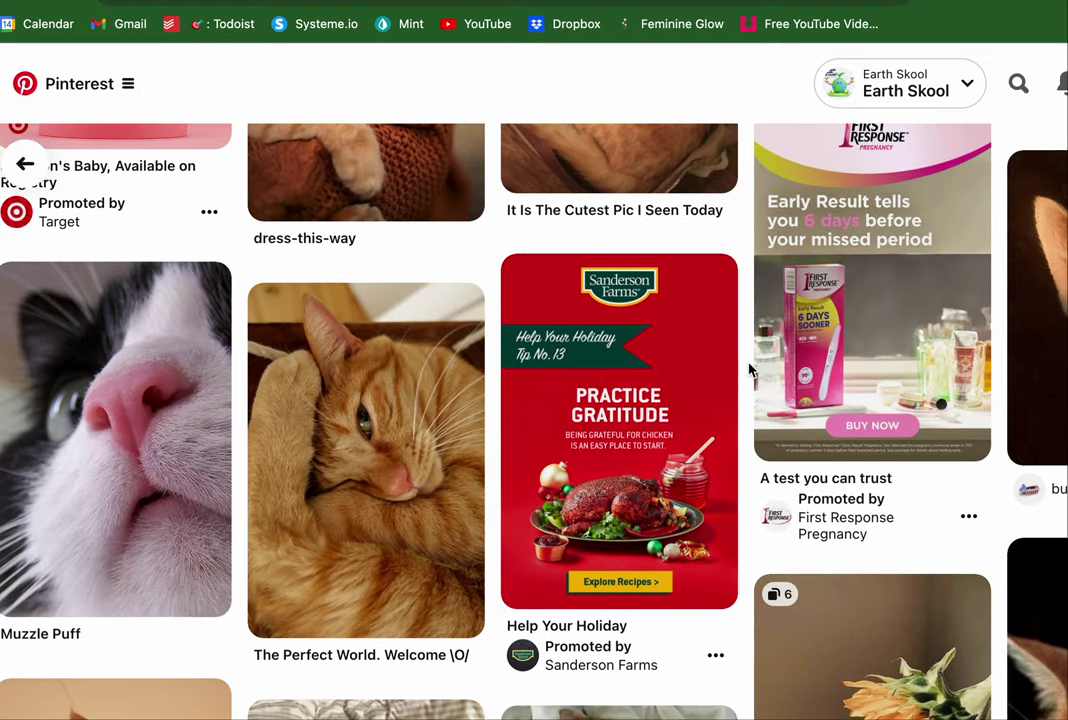
pyautogui.scroll(4, 749, 370)
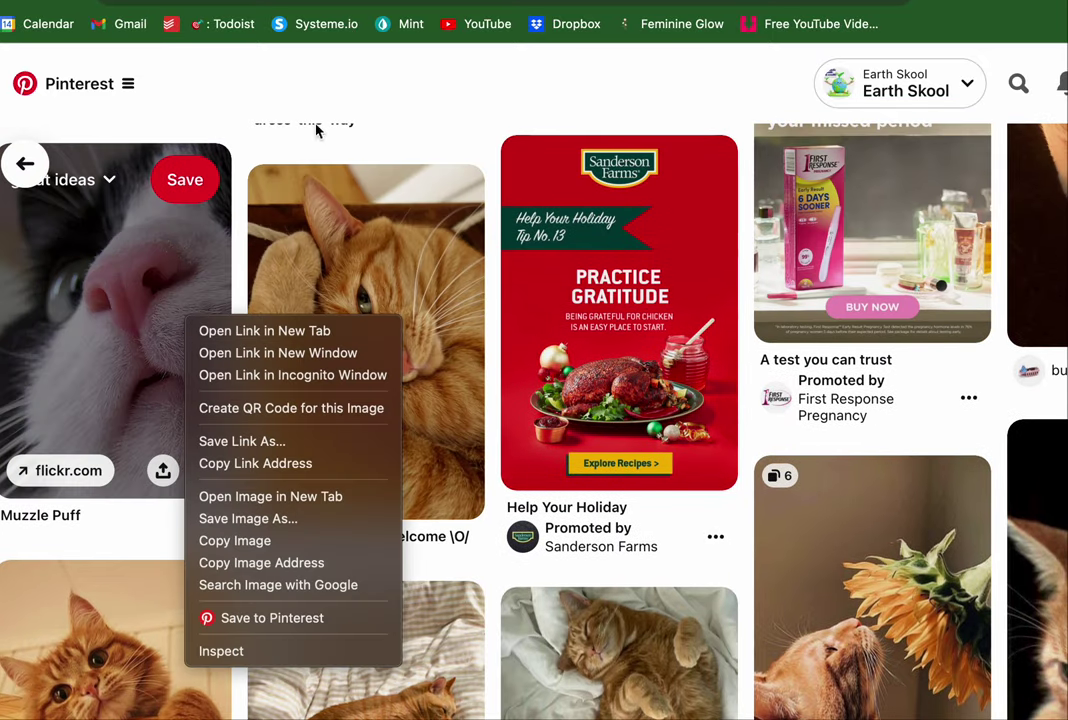
pyautogui.scroll(-1, 279, 320)
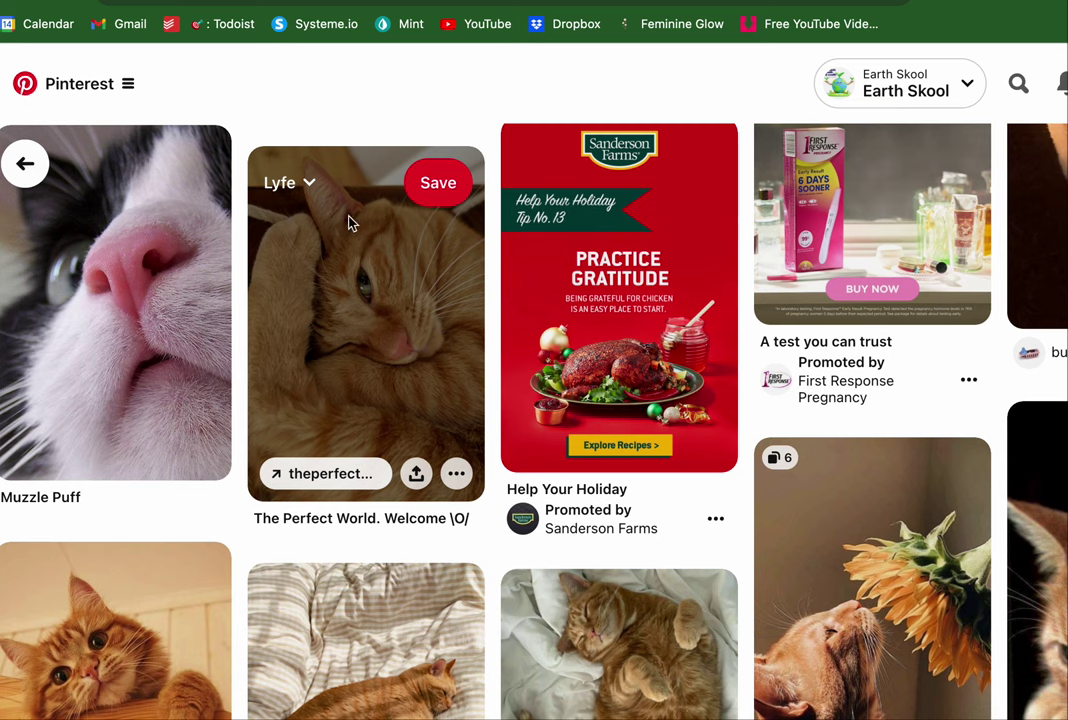
pyautogui.click(306, 190)
pyautogui.click(488, 467)
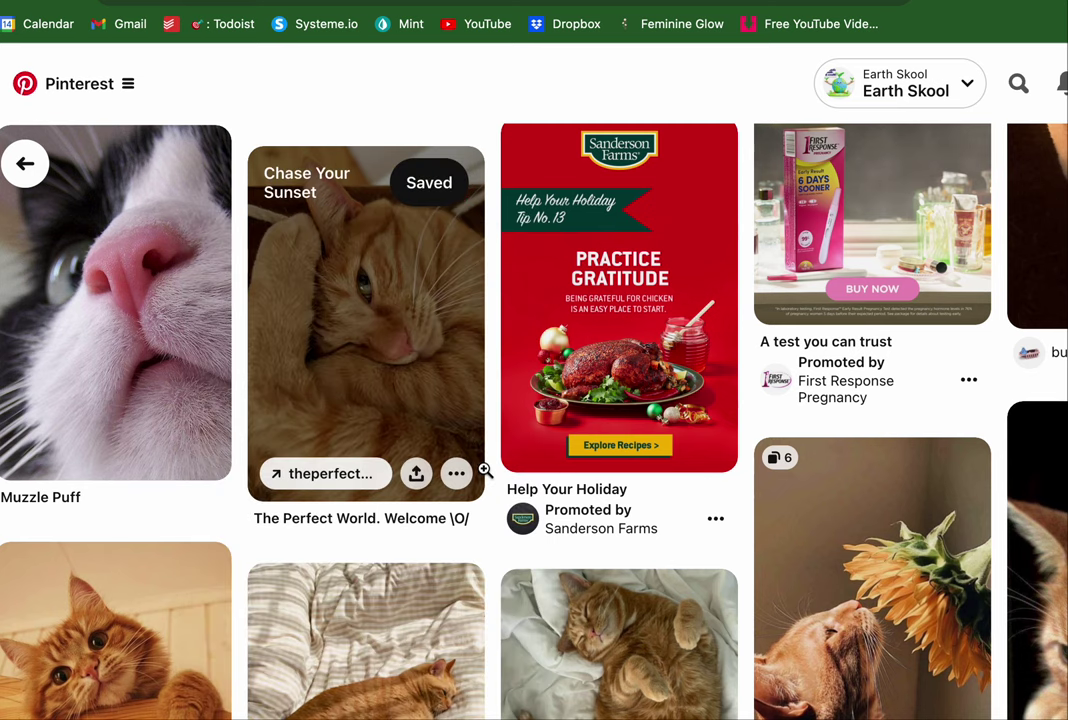
# Save the Muzzle Puff Pin and the Pin of the orange cat peeking out by a wooden chair to Chase Your Sunset
pyautogui.click(103, 161)
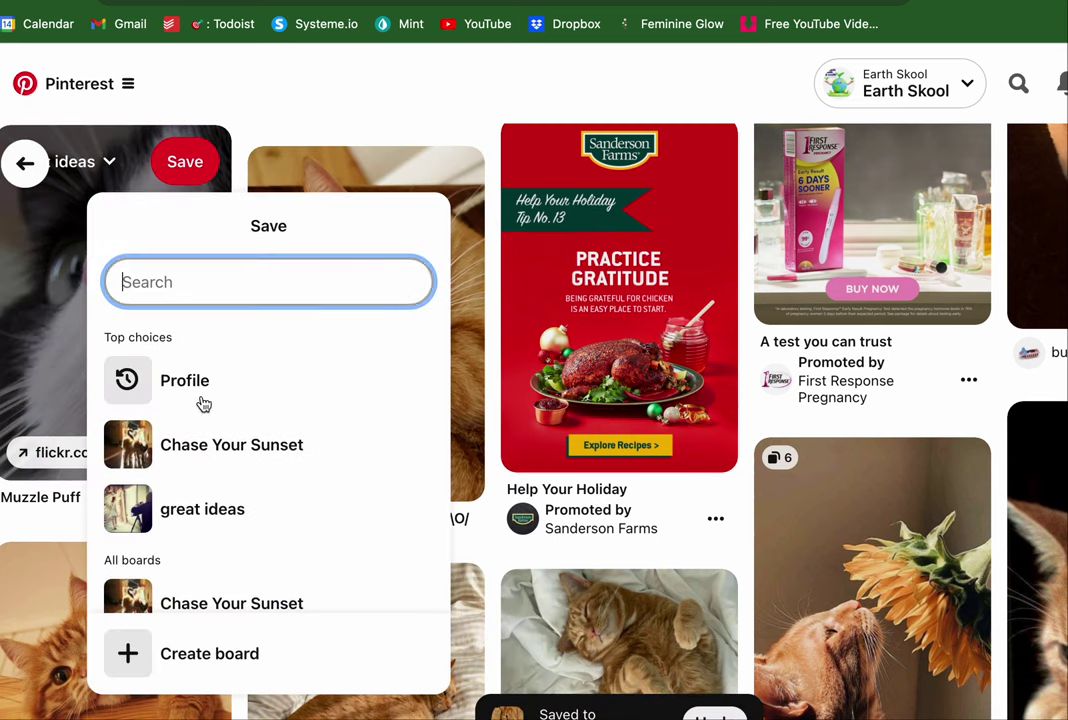
pyautogui.click(226, 462)
pyautogui.scroll(-5, 605, 529)
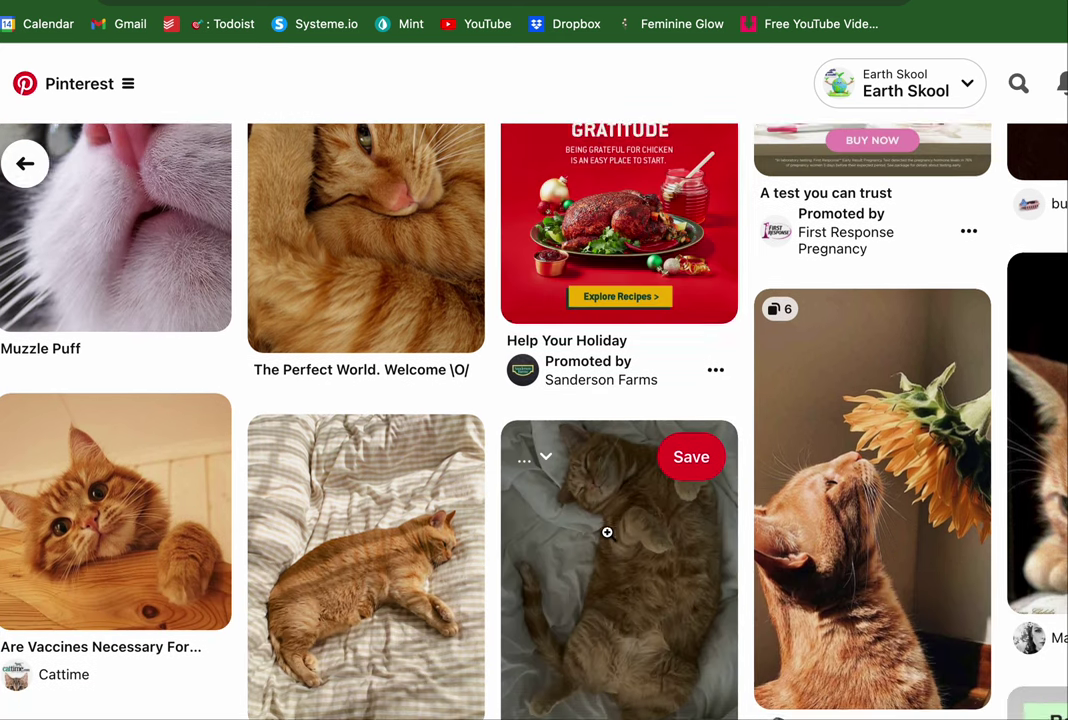
pyautogui.scroll(-8, 460, 396)
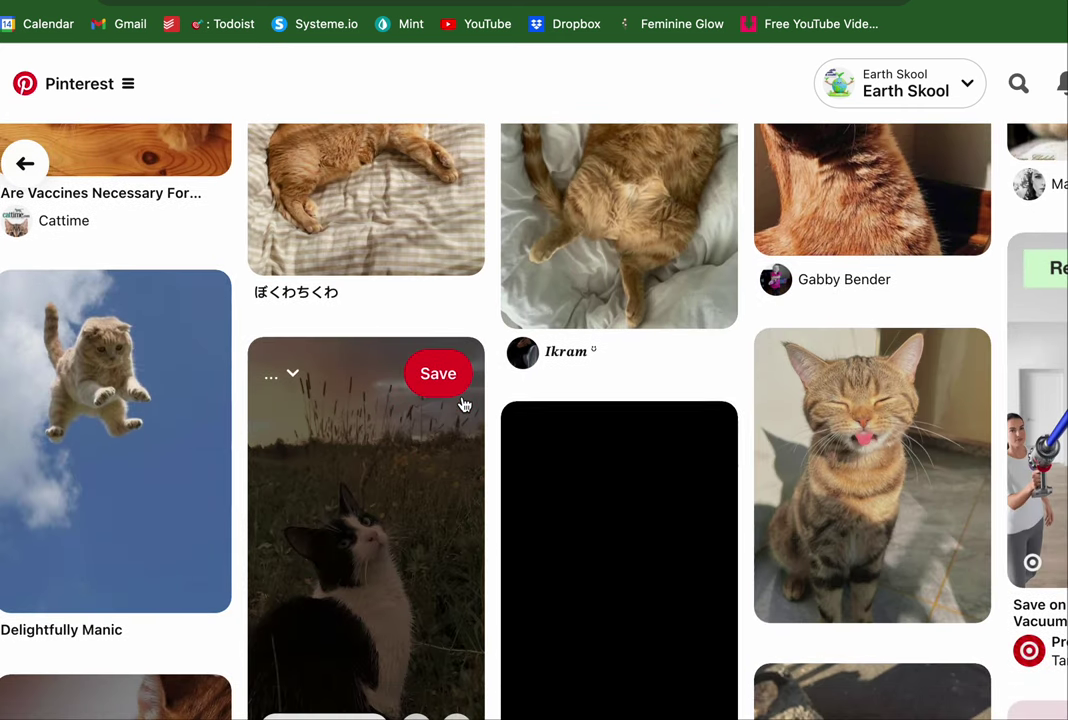
pyautogui.scroll(-4, 462, 402)
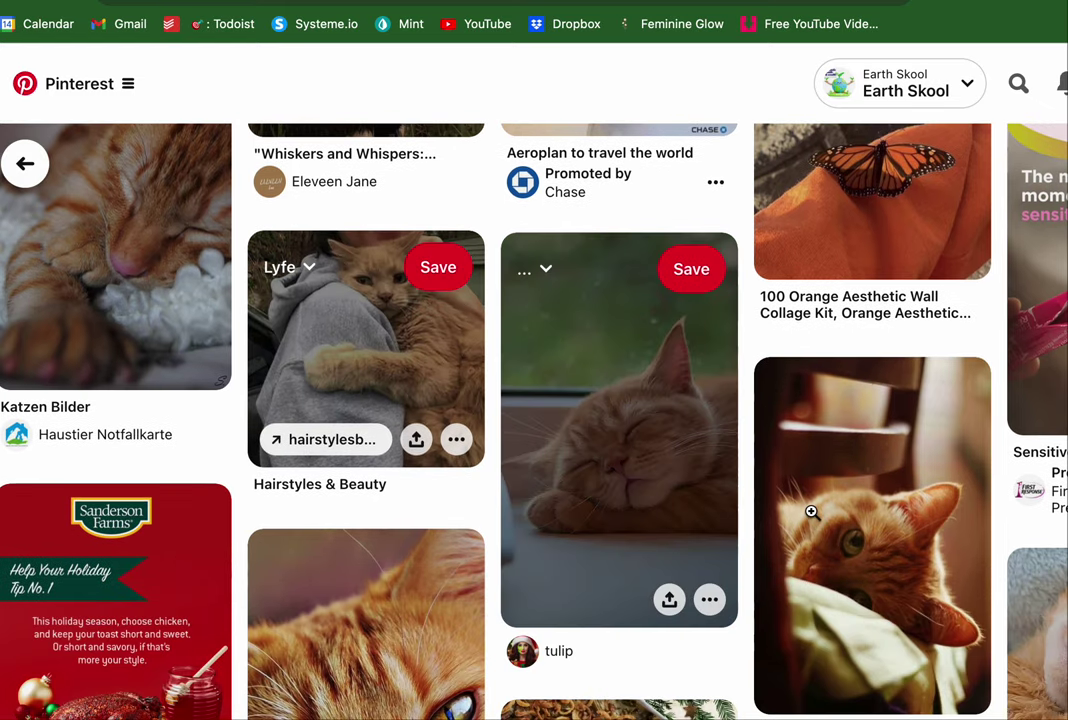
pyautogui.click(798, 398)
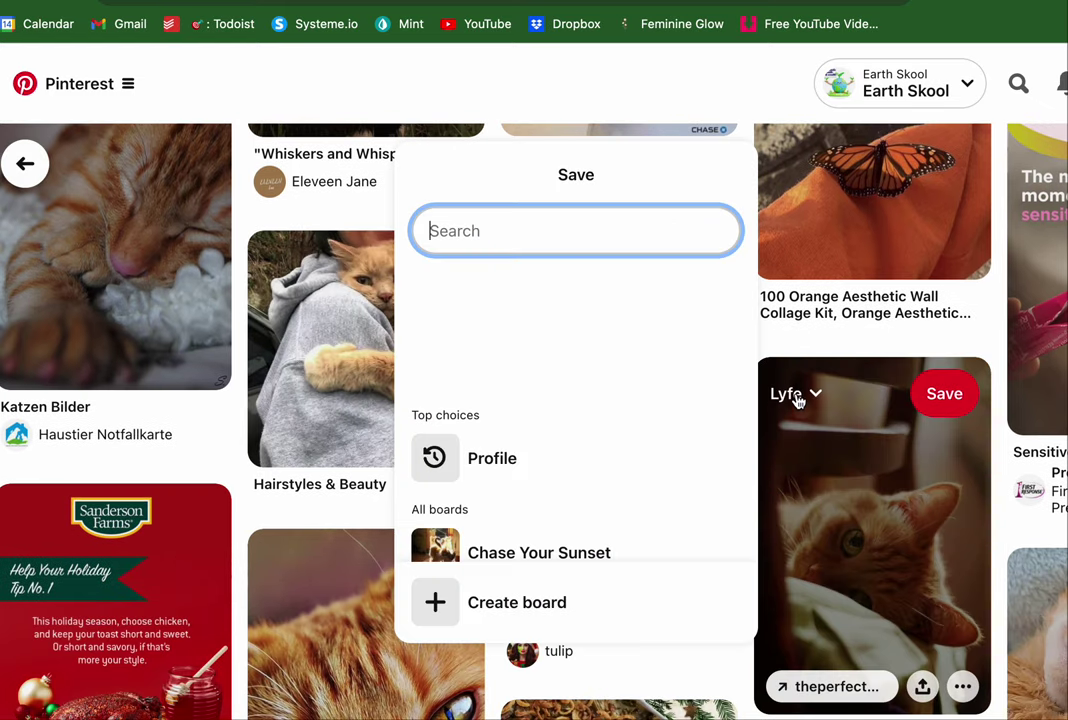
pyautogui.click(692, 392)
# Save the close-up orange cat Pin "Delightfully Manic" to the Lyfe board
pyautogui.scroll(-4, 698, 391)
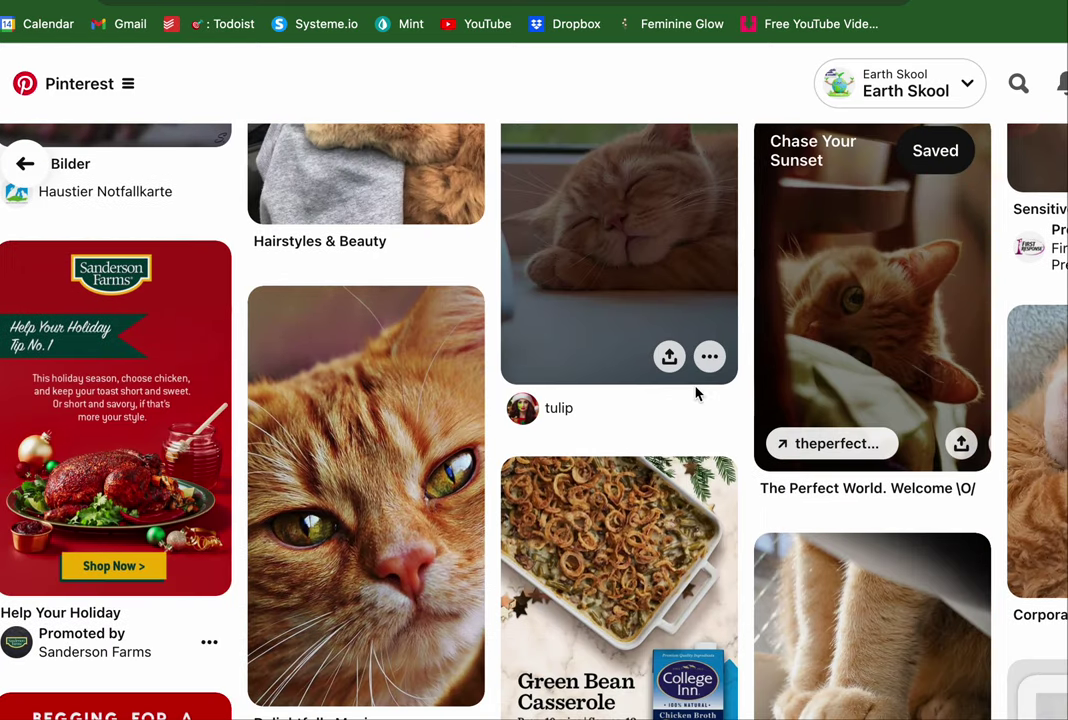
pyautogui.click(312, 297)
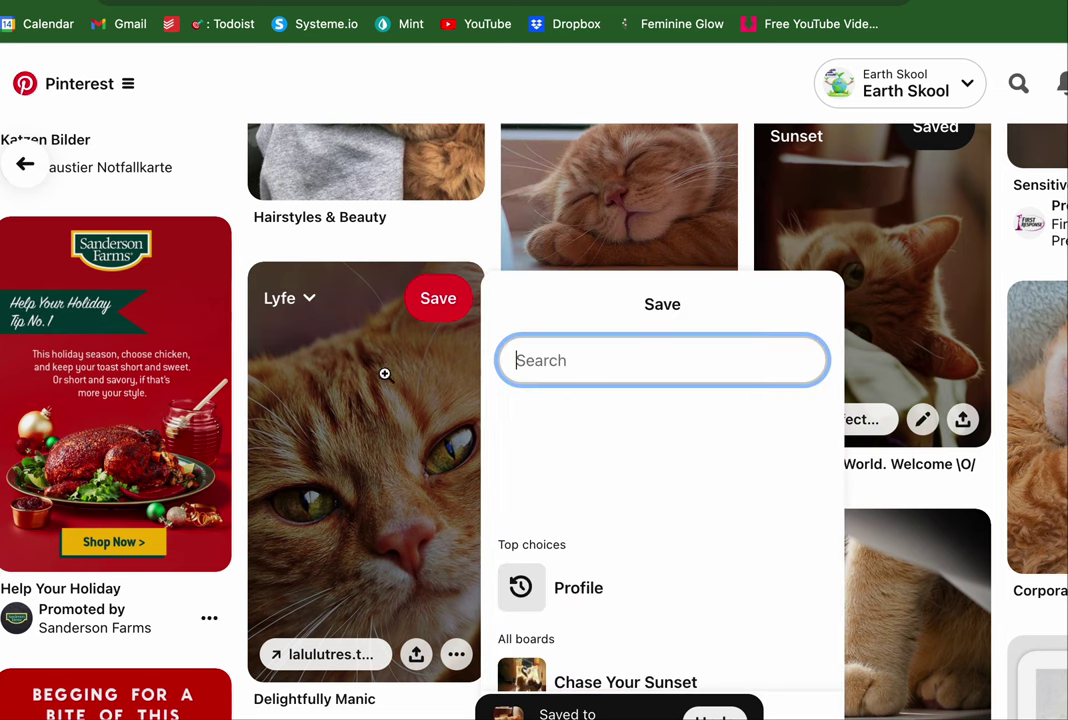
pyautogui.click(768, 600)
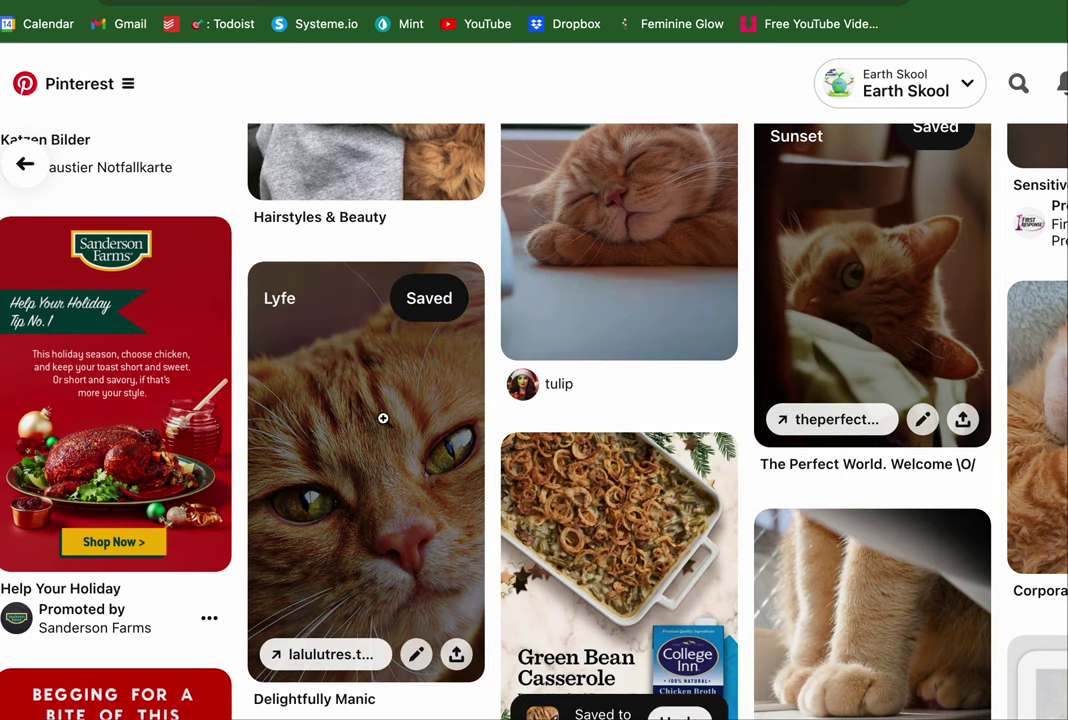
# Open the Lyfe board and save its close-up orange cat Pin to the Chase Your Sunset board
pyautogui.click(300, 301)
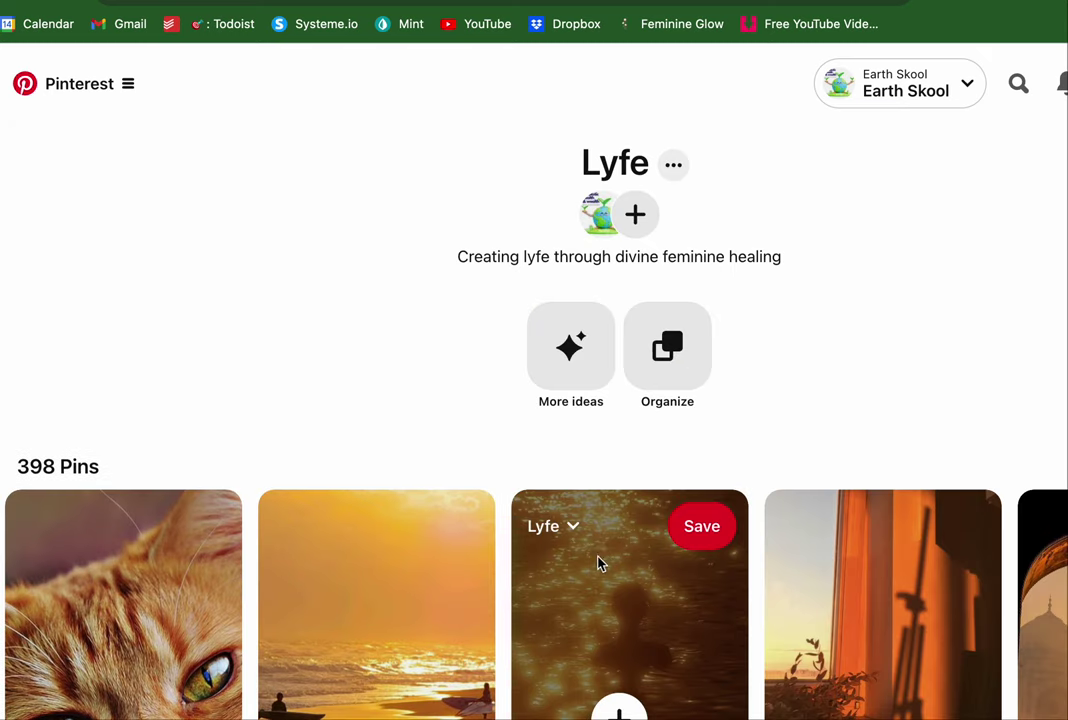
pyautogui.scroll(-3, 482, 281)
pyautogui.moveTo(195, 364)
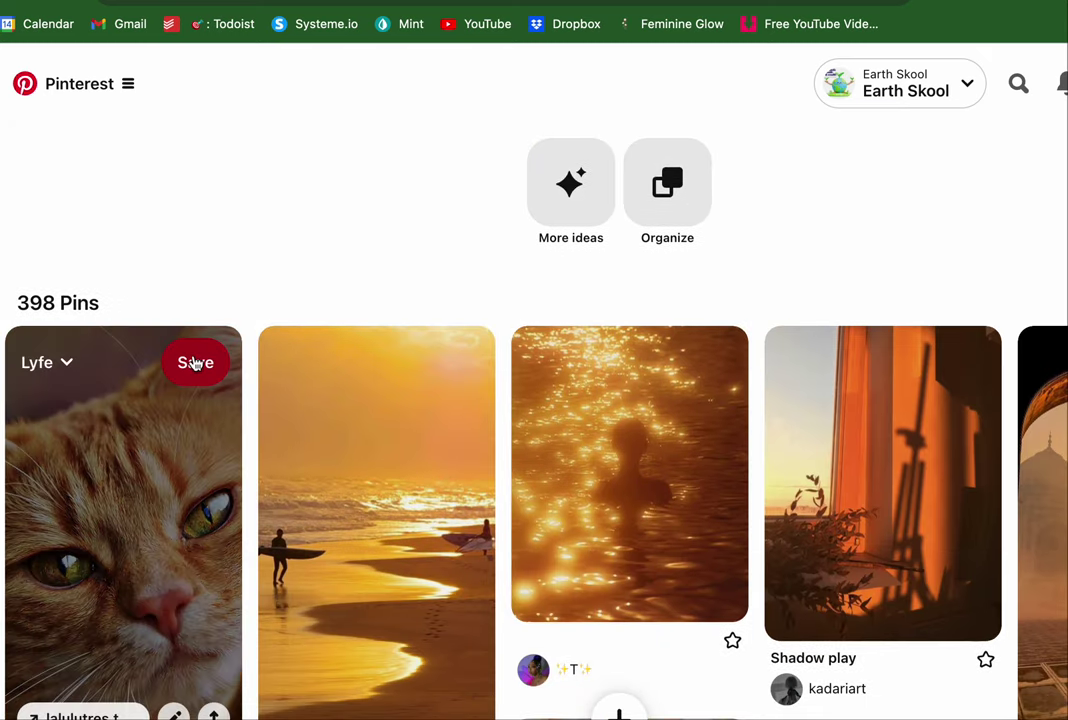
pyautogui.click(59, 368)
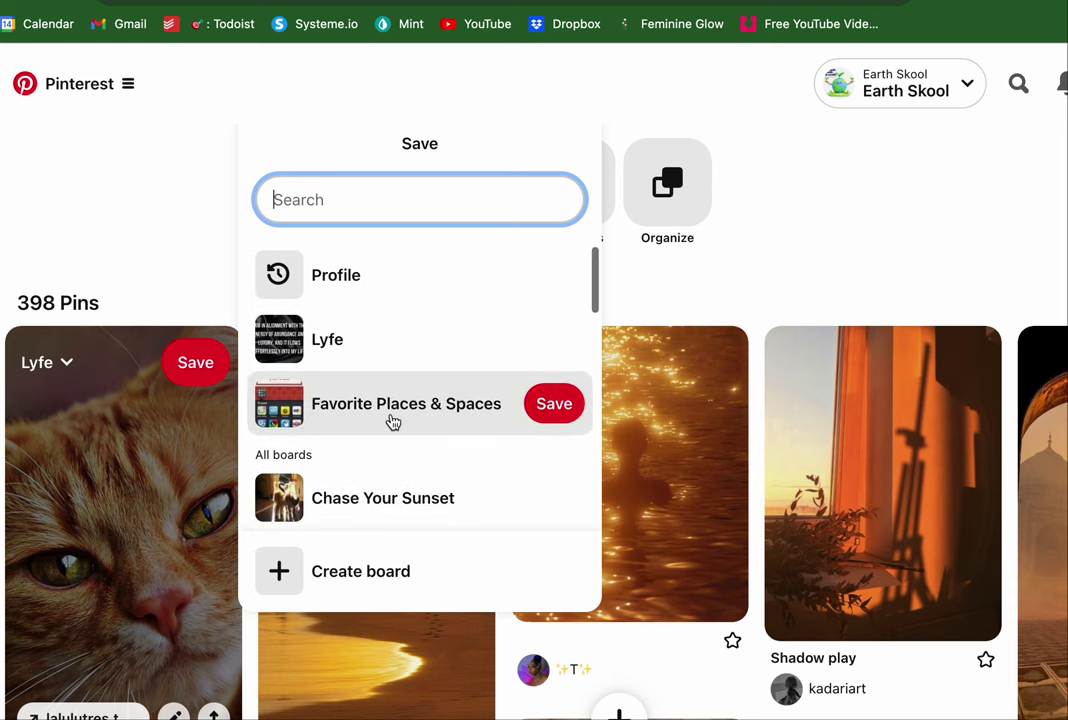
pyautogui.scroll(-2, 400, 418)
pyautogui.click(553, 374)
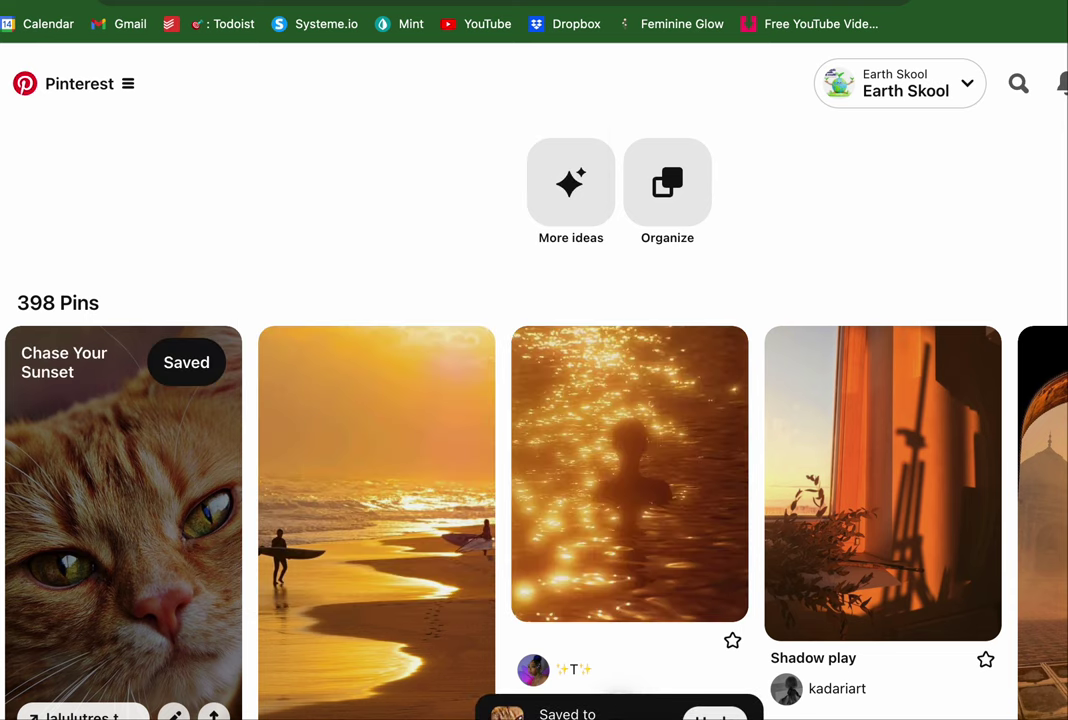
# Switch to Miro and look over the scene description and cat references on the Mind Maps board
pyautogui.hotkey('ctrl', 'Tab')
pyautogui.click(968, 456)
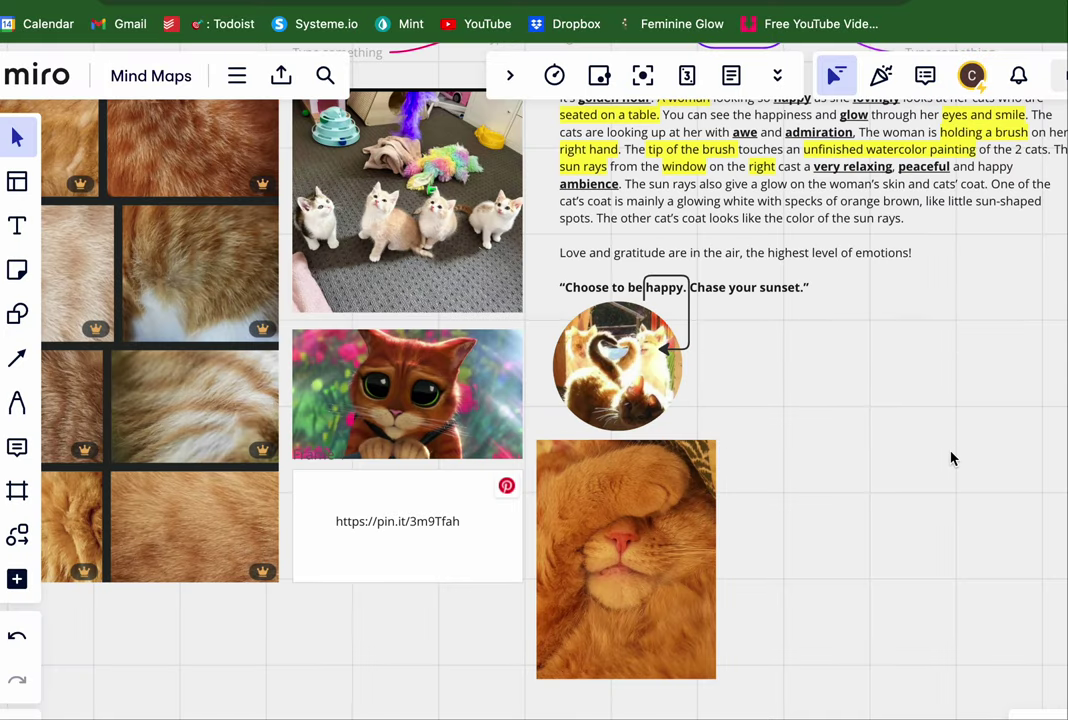
pyautogui.scroll(3, 968, 456)
pyautogui.hscroll(3, 968, 456)
pyautogui.scroll(-3, 968, 456)
pyautogui.scroll(1, 968, 456)
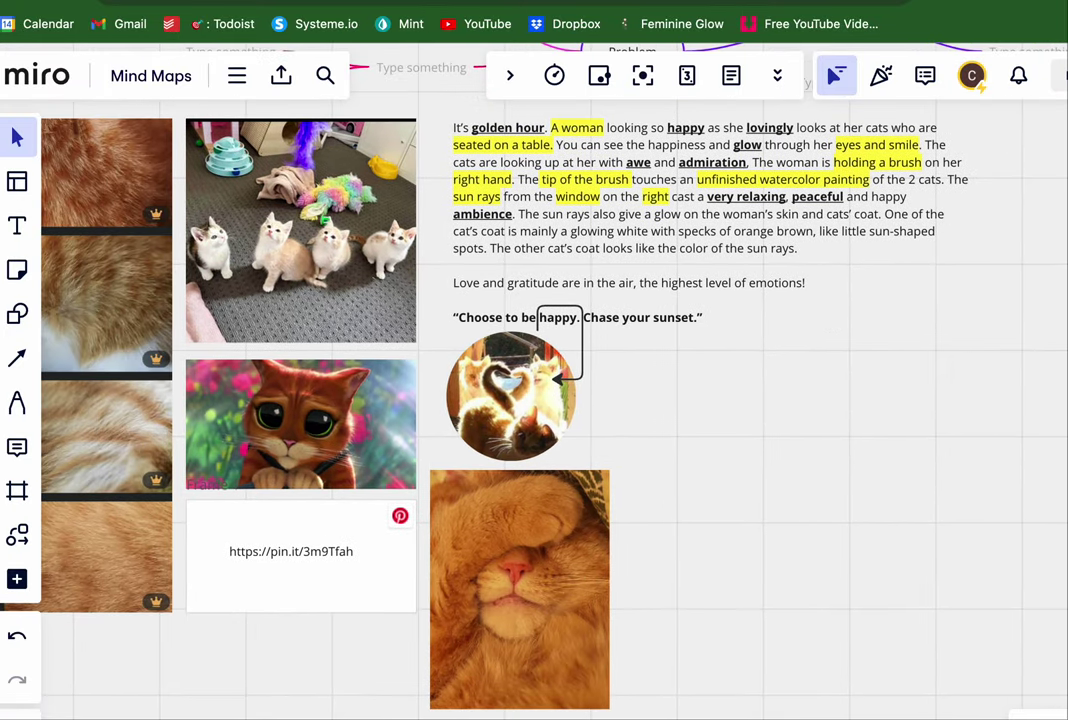
# Return to Pinterest, copy the full Delightfully Manic cat image and paste it onto the Mind Maps board in Miro
pyautogui.hotkey('ctrl', 'shift', 'Tab')
pyautogui.click(170, 494)
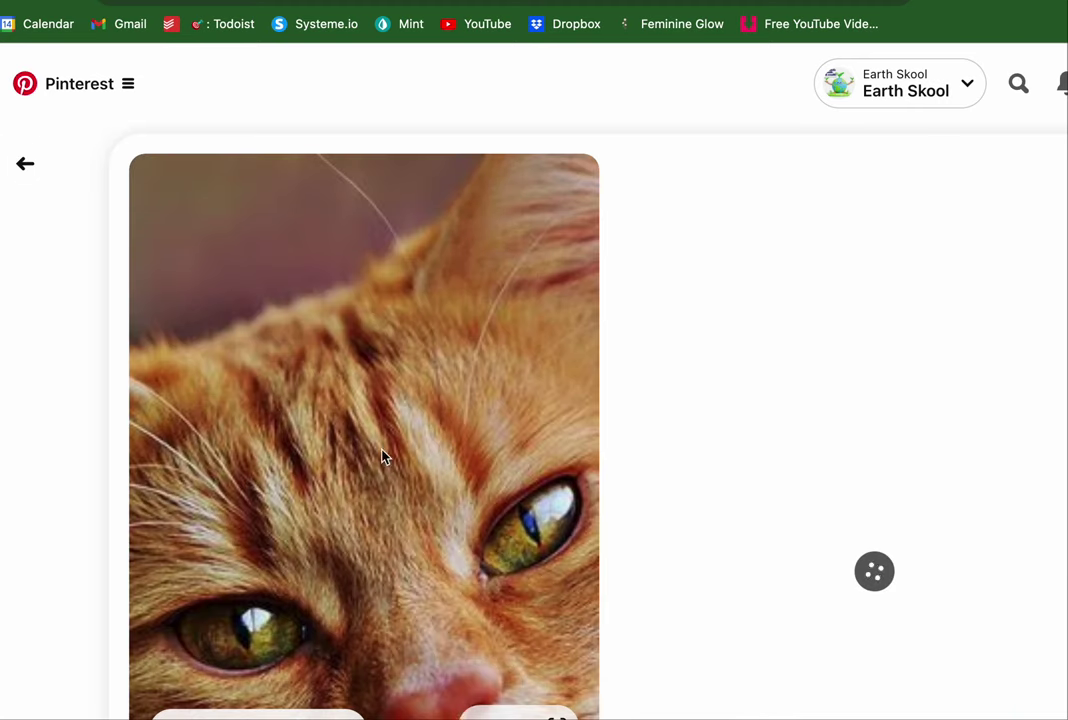
pyautogui.rightClick(425, 458)
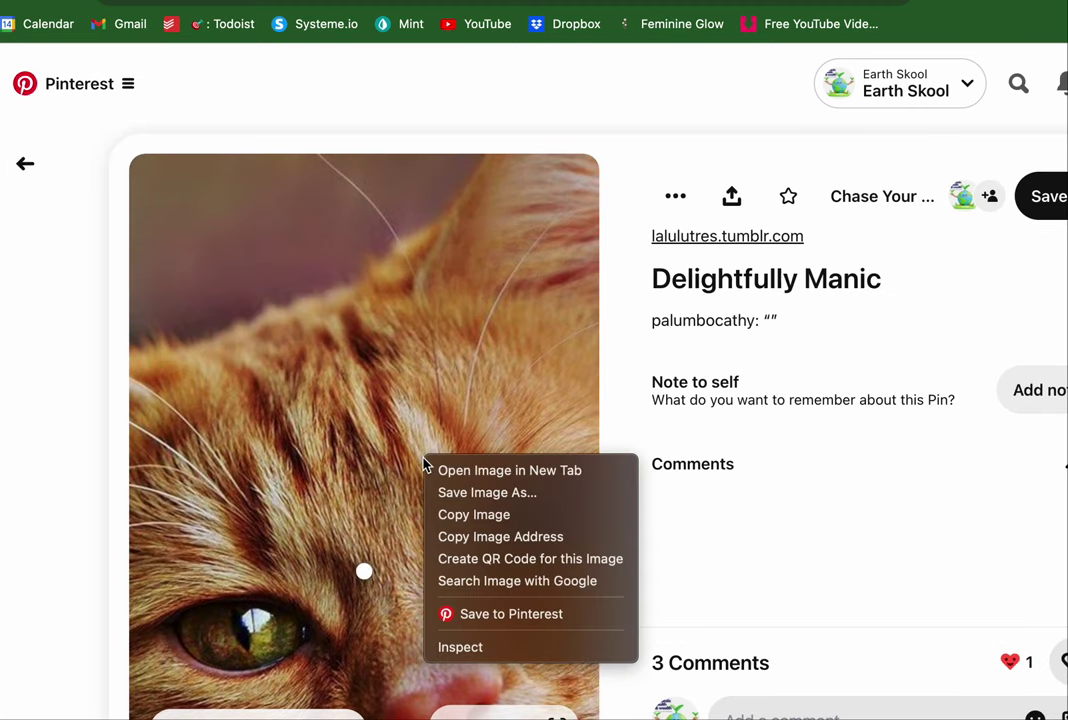
pyautogui.click(462, 515)
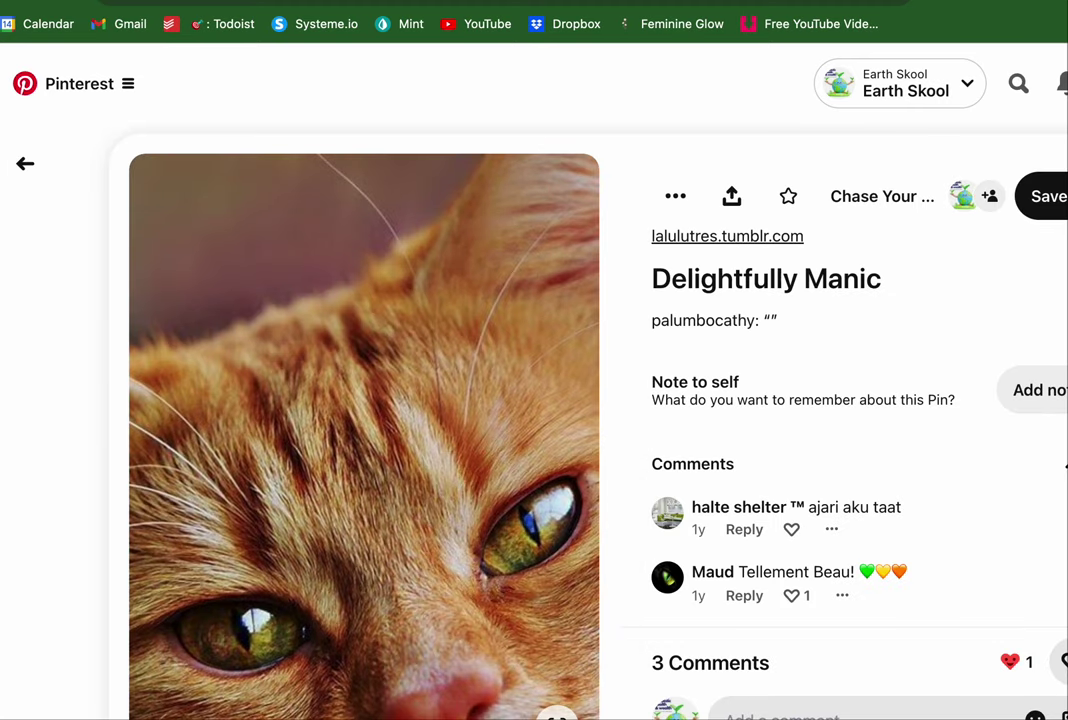
pyautogui.hotkey('ctrl', 'Tab')
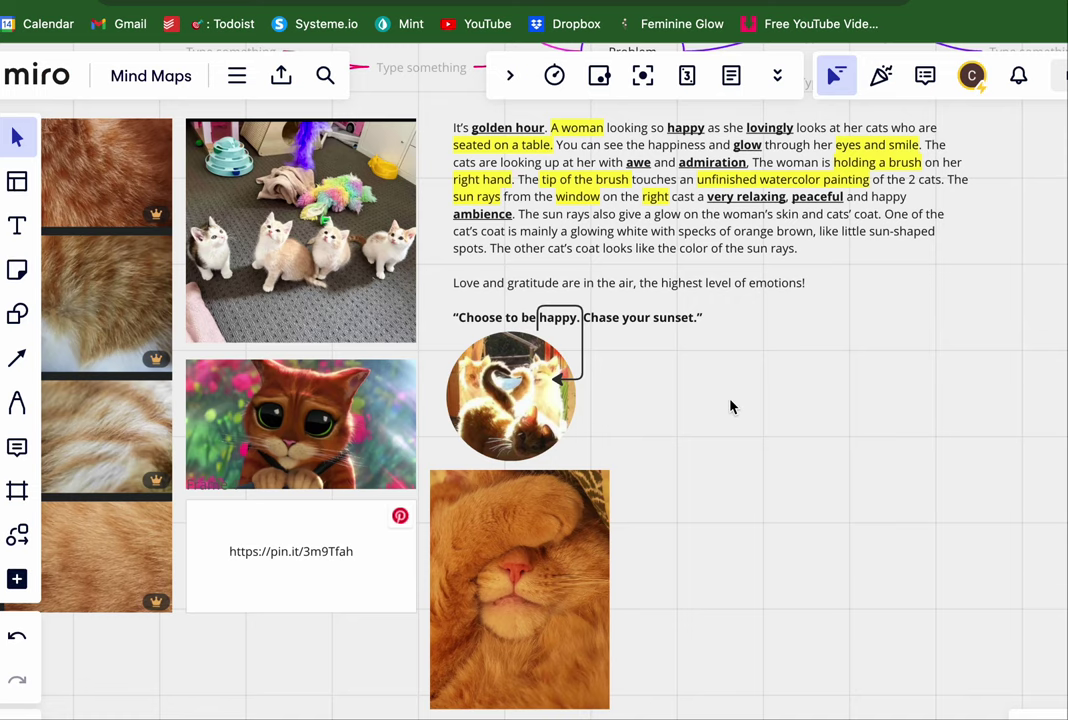
pyautogui.hotkey('ctrl', 'v')
# Move the pasted cat close-up over the fur swatches and reduce it to less than half its size
pyautogui.scroll(-5, 713, 415)
pyautogui.moveTo(718, 410); pyautogui.dragTo(686, 479)
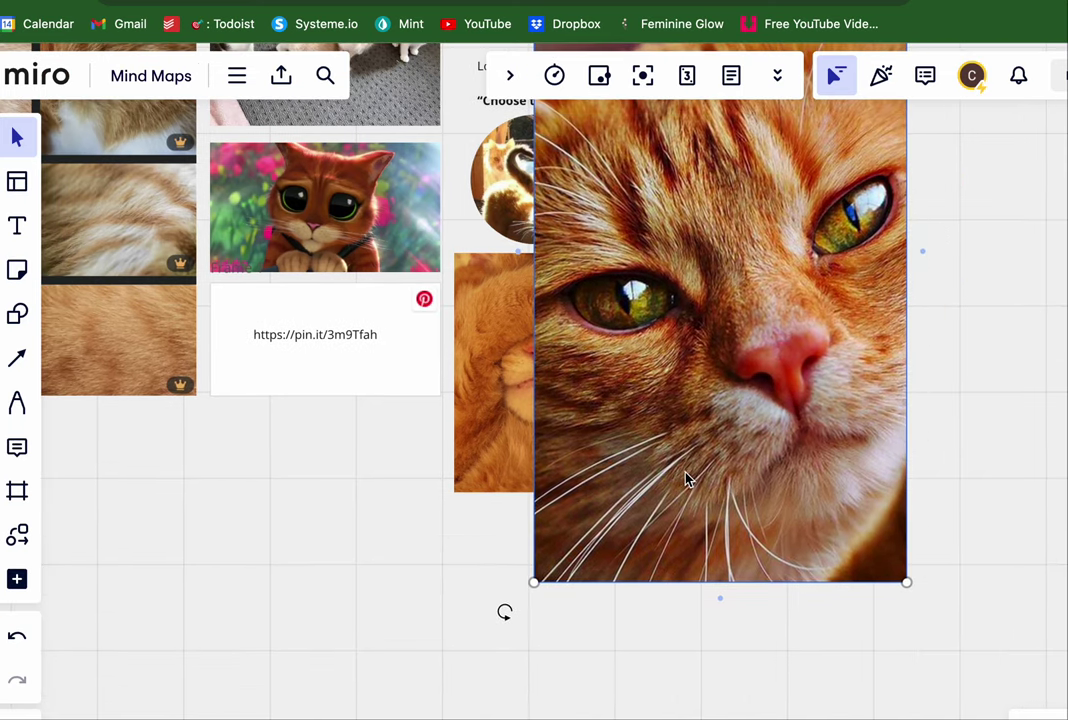
pyautogui.scroll(5, 686, 479)
pyautogui.hscroll(3, 686, 479)
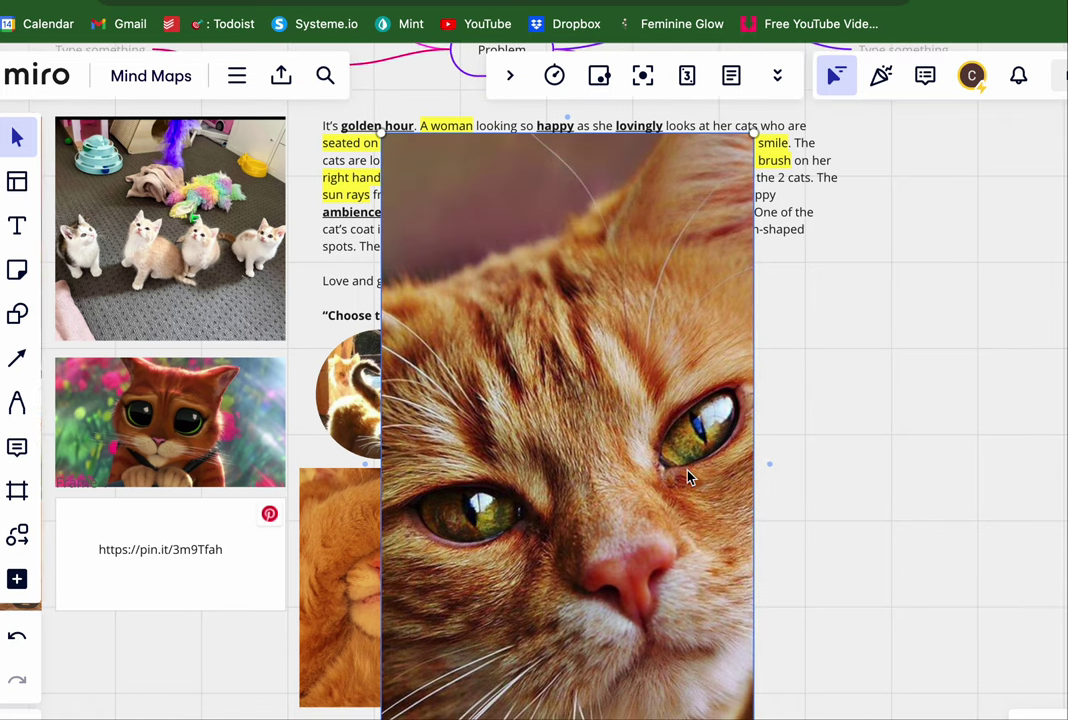
pyautogui.scroll(-3, 687, 478)
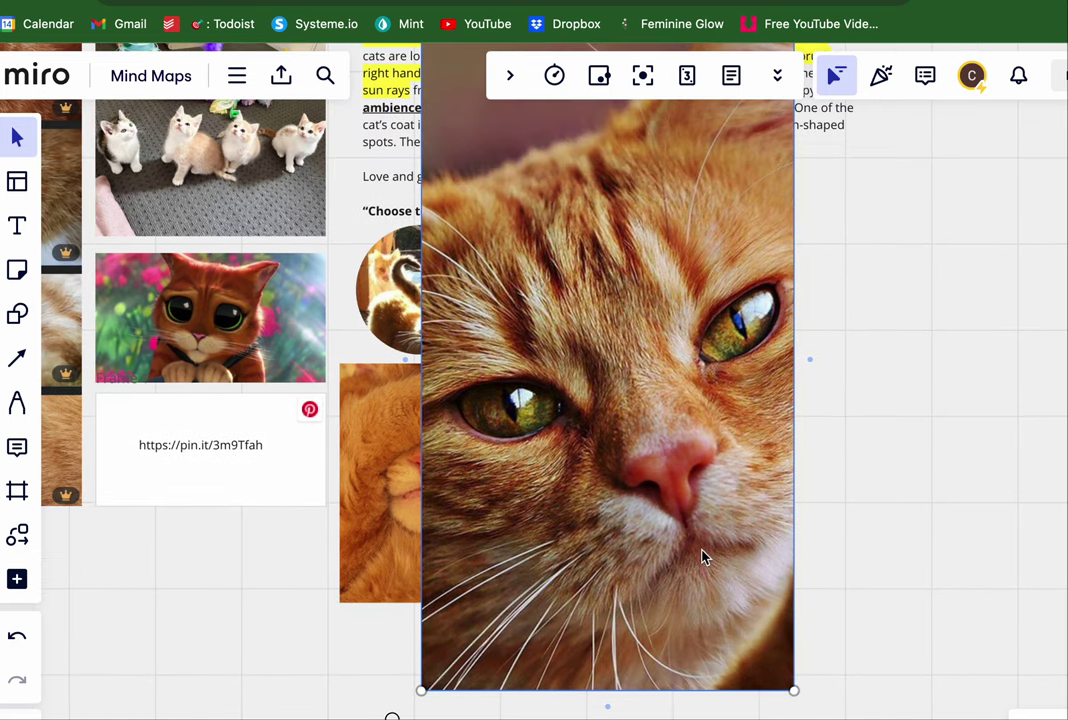
pyautogui.scroll(-5, 704, 556)
pyautogui.scroll(3, 704, 556)
pyautogui.hscroll(2, 520, 572)
pyautogui.moveTo(520, 572); pyautogui.dragTo(236, 533)
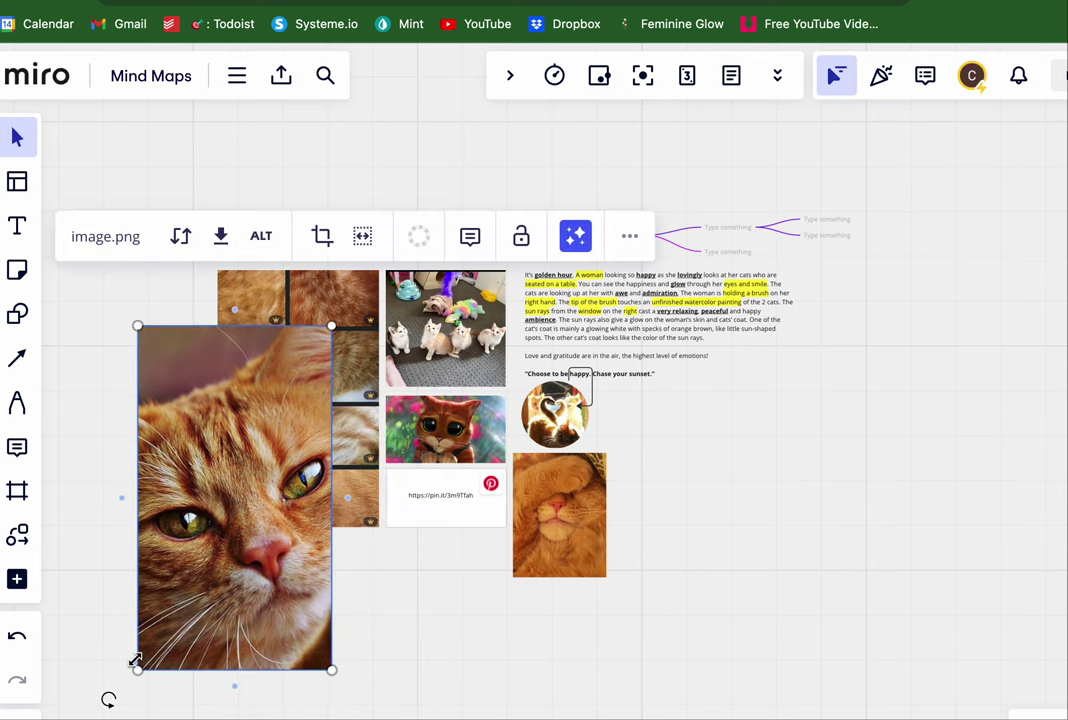
pyautogui.moveTo(136, 668); pyautogui.dragTo(276, 494)
# Place the cat close-up directly beside the sleepy tabby image and scale it down to match that image's height
pyautogui.moveTo(274, 407); pyautogui.dragTo(643, 535)
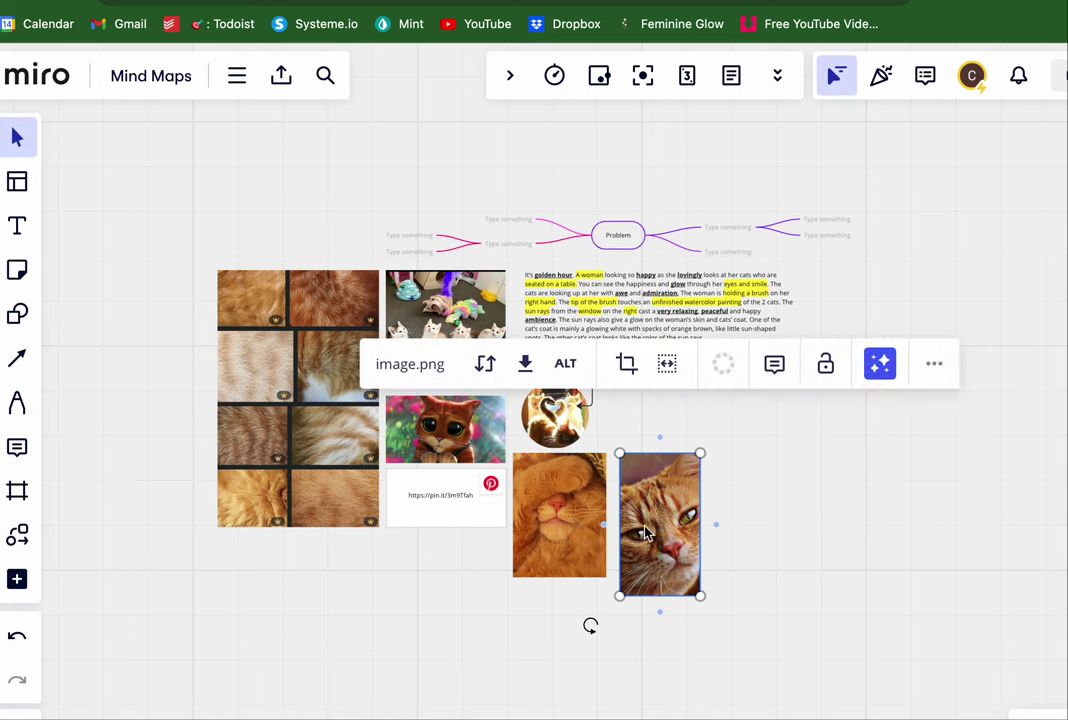
pyautogui.moveTo(700, 595); pyautogui.dragTo(662, 555)
pyautogui.click(744, 553)
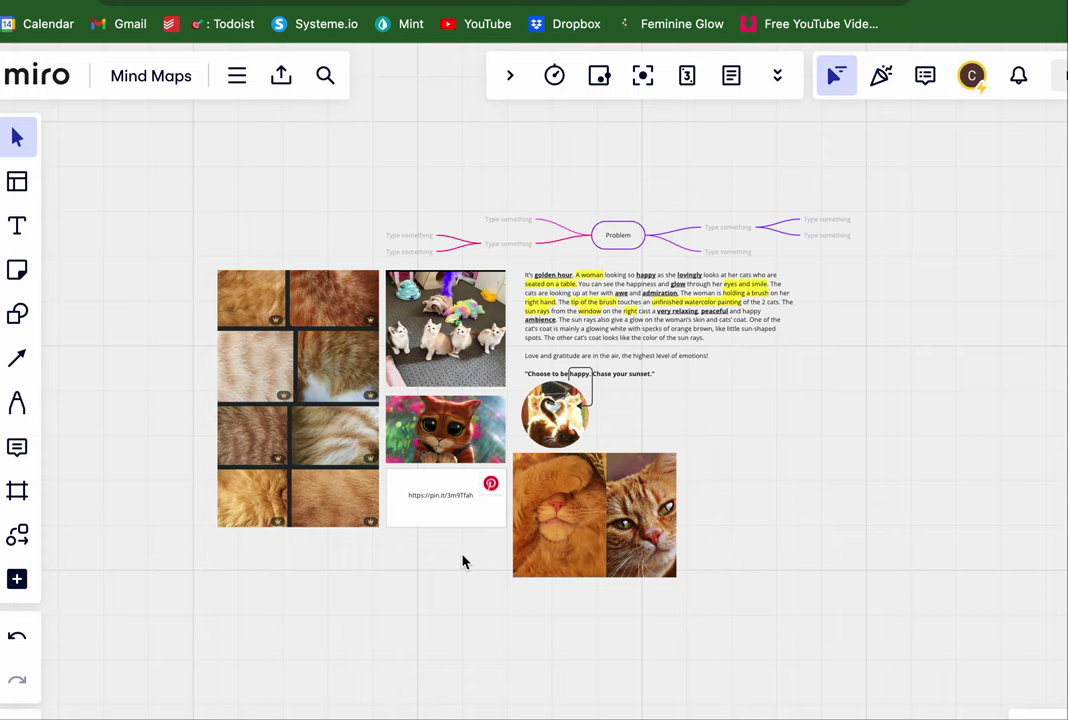
# Move the Pinterest link card beneath the fur swatches and enlarge it to match the swatch grid's width
pyautogui.scroll(-3, 462, 563)
pyautogui.moveTo(473, 381); pyautogui.dragTo(336, 454)
pyautogui.click(534, 460)
pyautogui.moveTo(529, 412); pyautogui.dragTo(420, 498)
pyautogui.click(381, 489)
# Move the two orange cat close-ups together beneath the cartoon cat image
pyautogui.click(715, 508)
pyautogui.moveTo(803, 471); pyautogui.dragTo(470, 438)
pyautogui.click(675, 420)
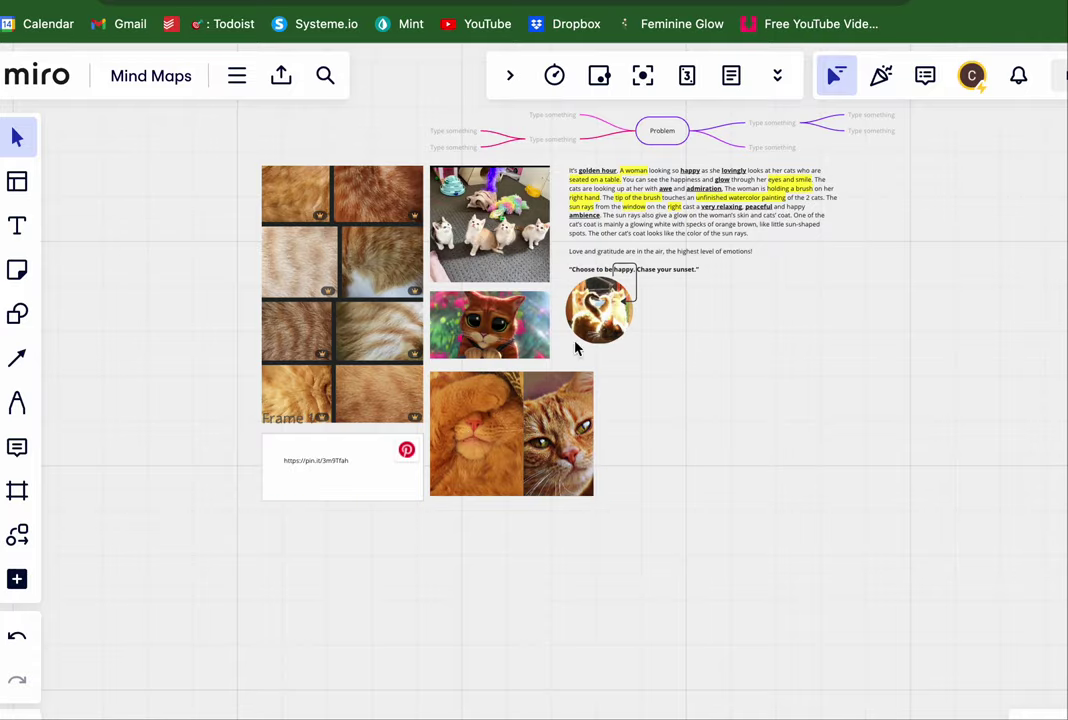
# Highlight "woman's skin and cats' coat" in yellow in the golden hour scene description
pyautogui.scroll(10, 690, 433)
pyautogui.scroll(5, 690, 433)
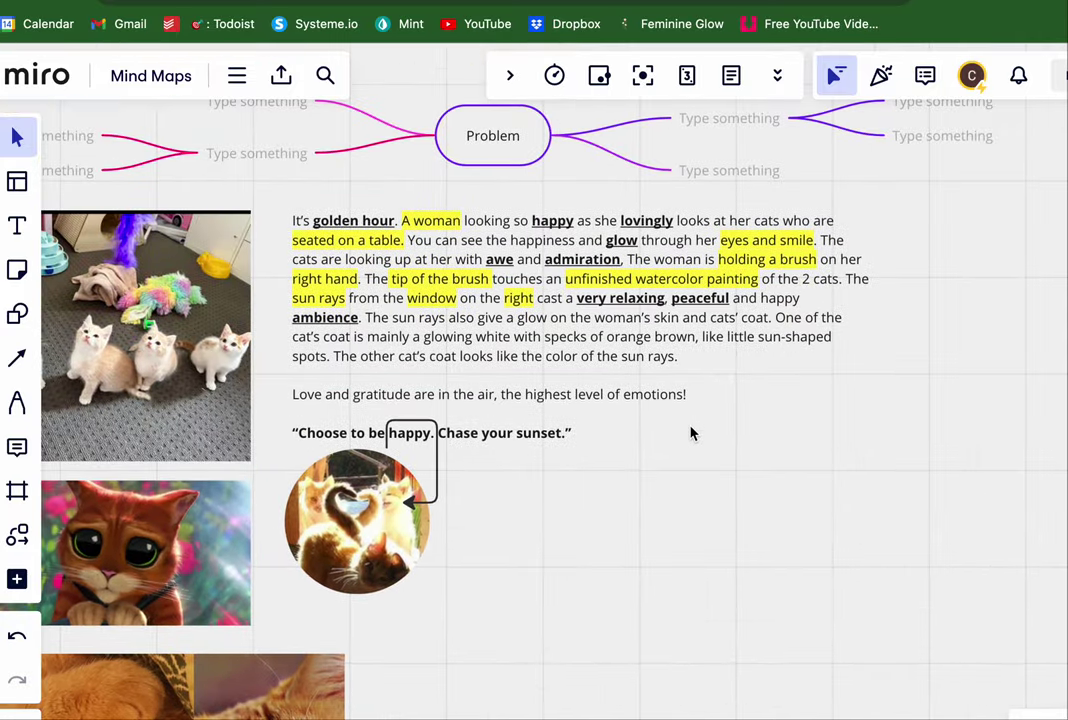
pyautogui.scroll(1, 690, 430)
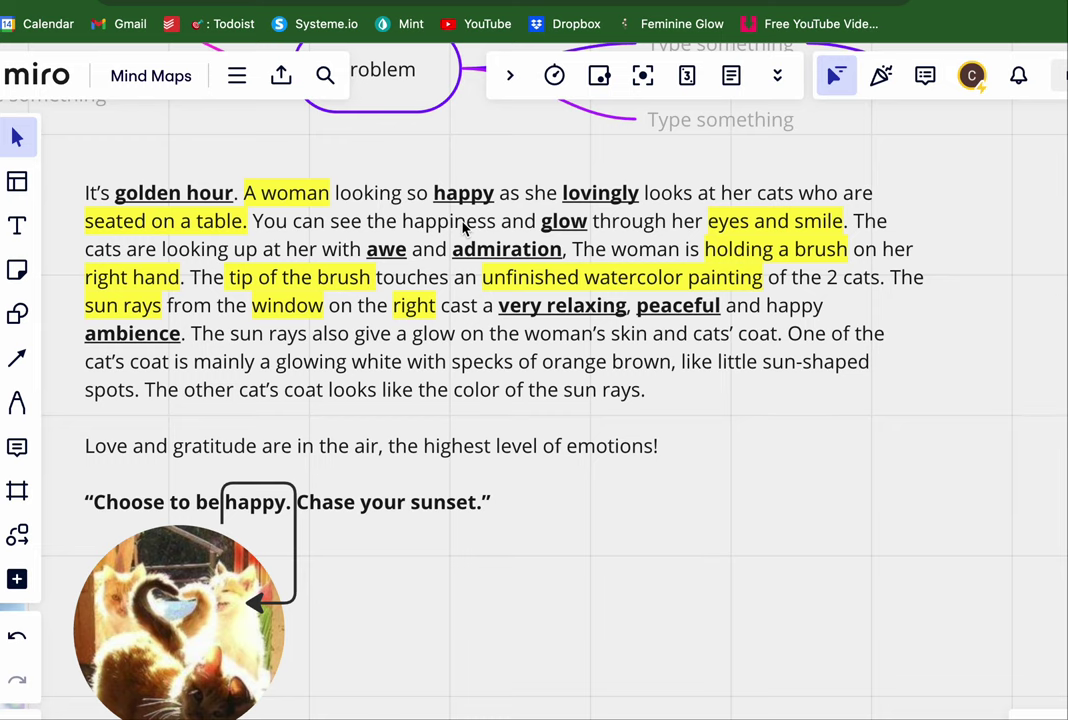
pyautogui.hscroll(-2, 615, 290)
pyautogui.scroll(-1, 615, 290)
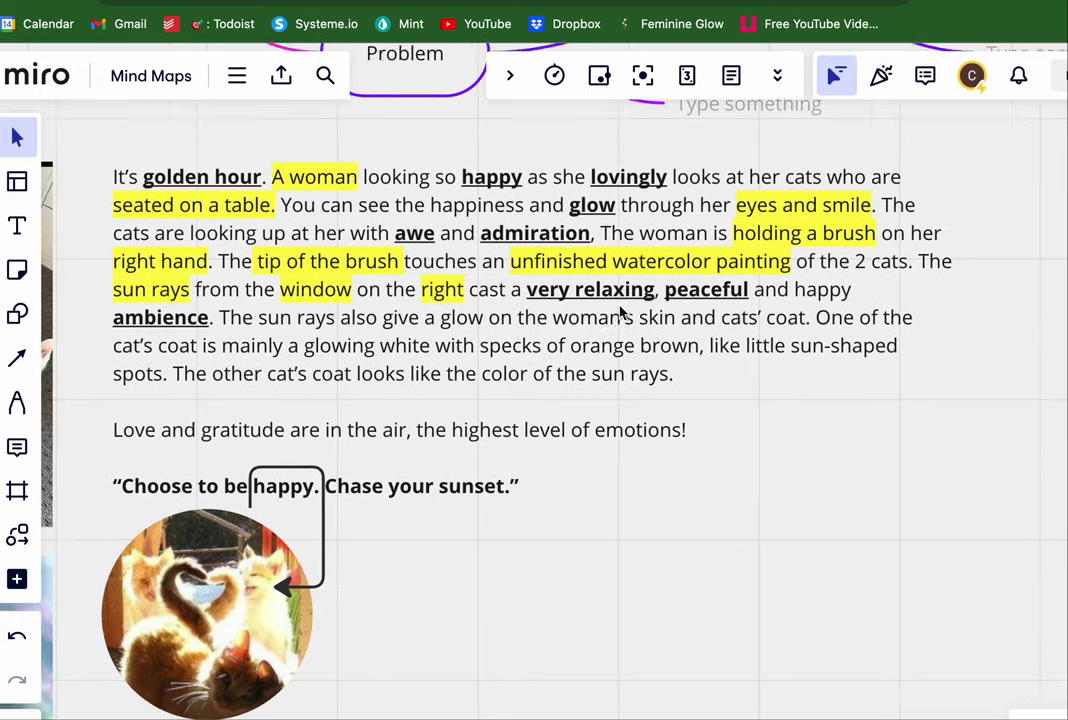
pyautogui.hscroll(1, 620, 313)
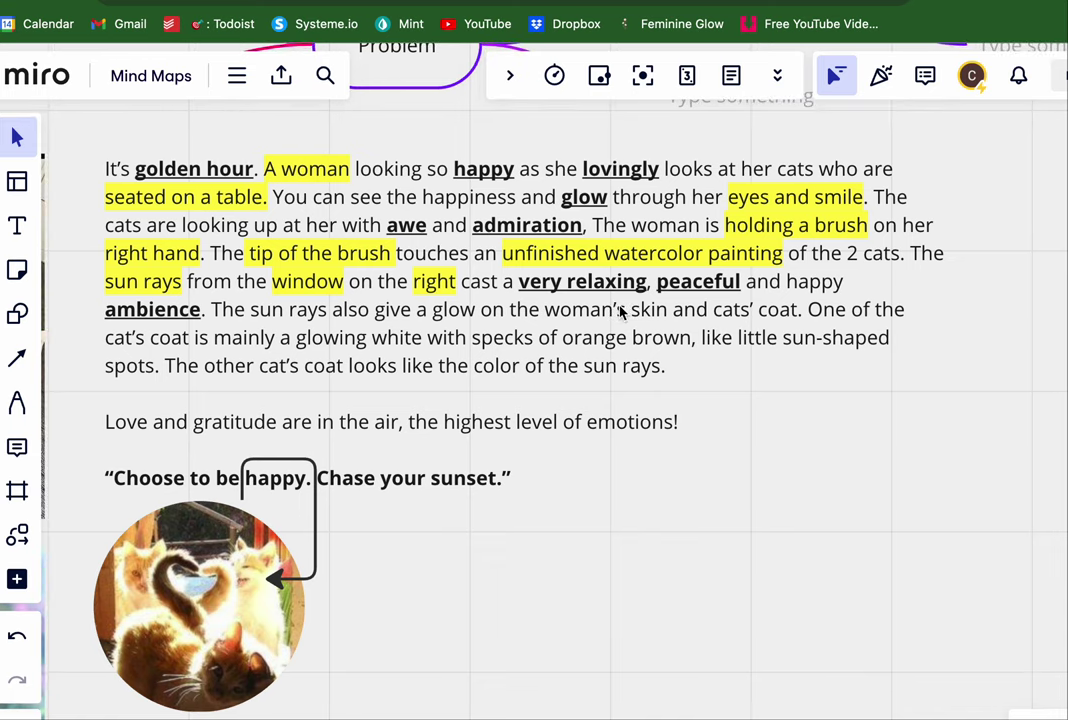
pyautogui.scroll(-1, 620, 312)
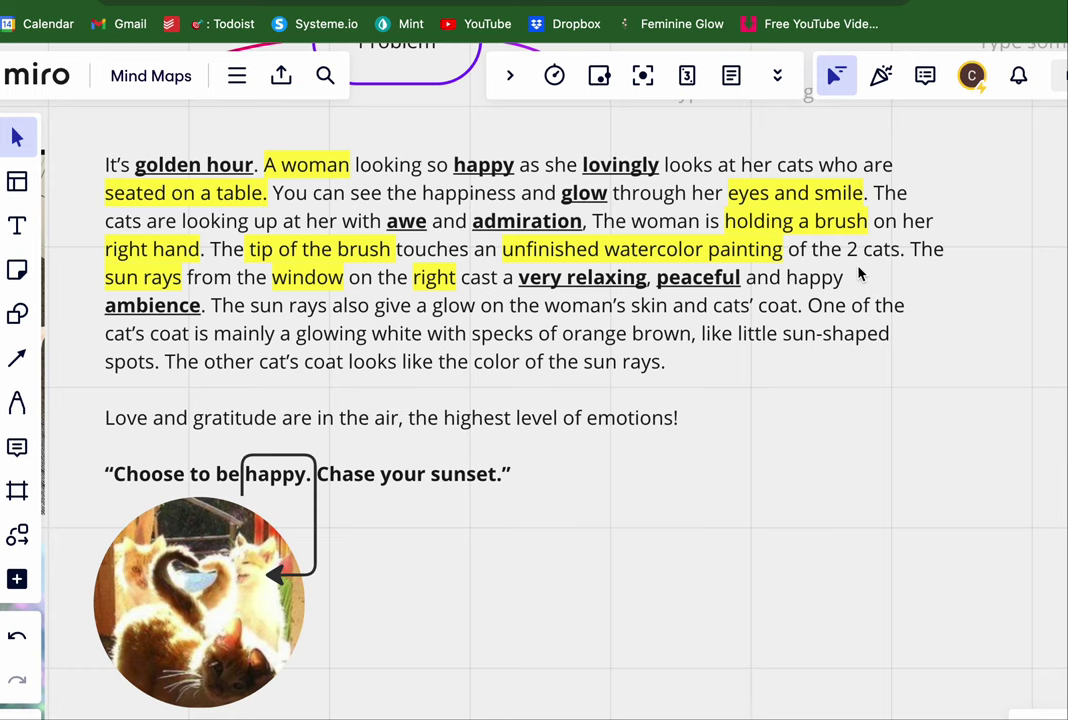
pyautogui.click(467, 312)
pyautogui.click(469, 309)
pyautogui.moveTo(544, 307); pyautogui.dragTo(797, 308)
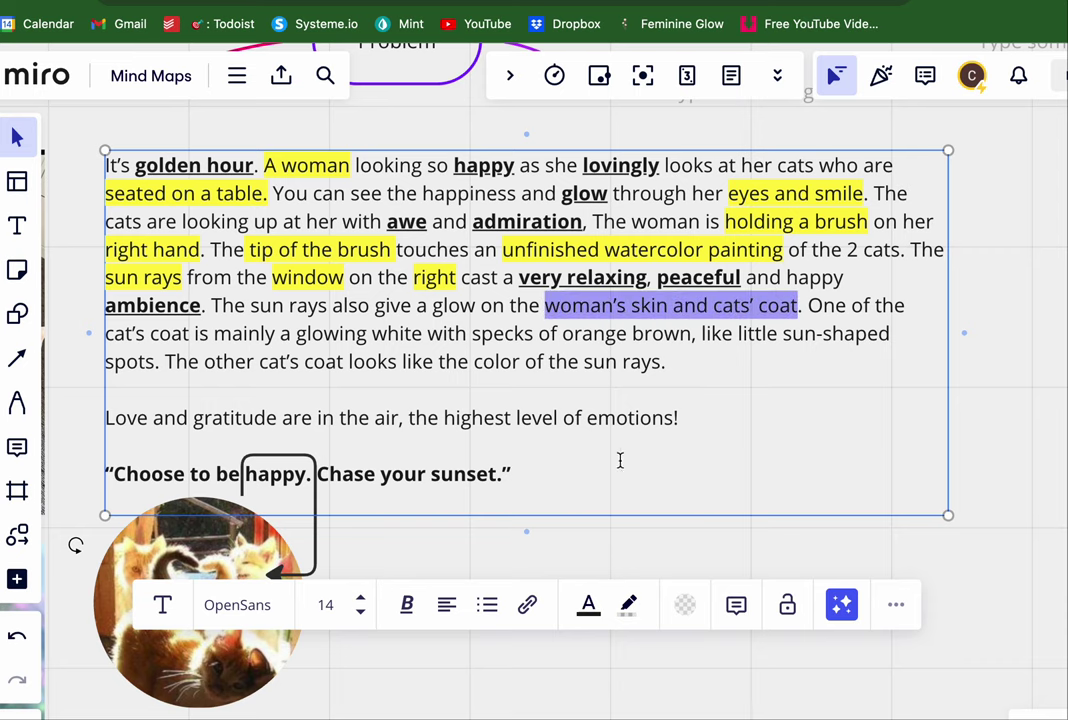
pyautogui.click(630, 606)
pyautogui.click(648, 662)
pyautogui.click(801, 366)
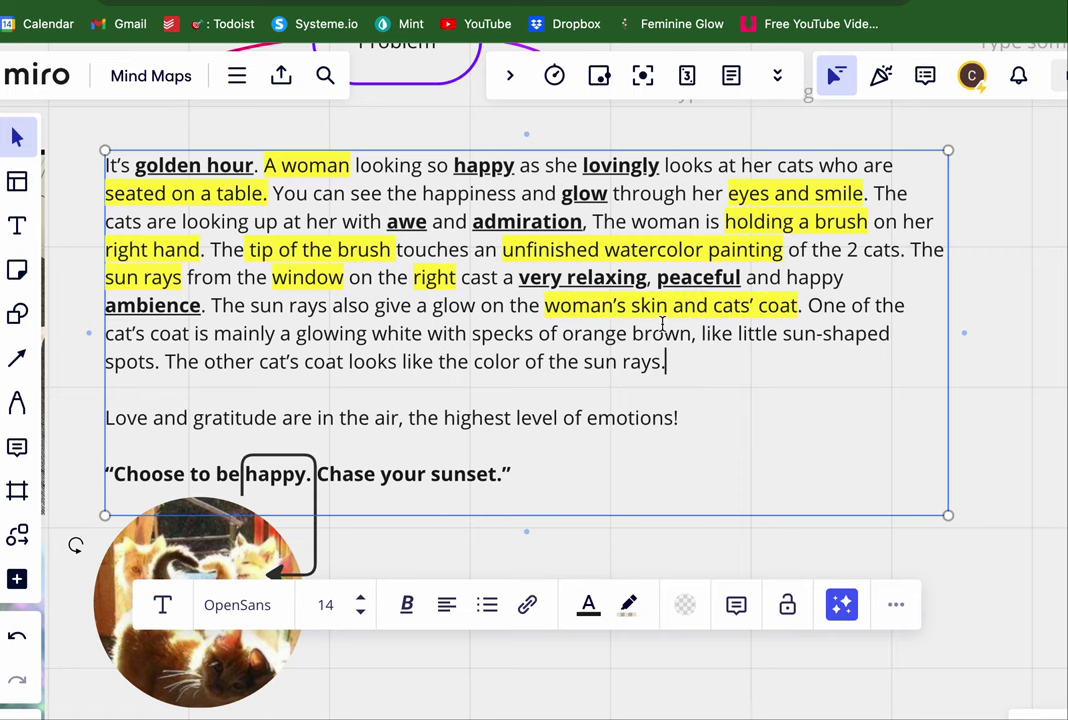
# Select the coat color wording starting at "white" in the scene description
pyautogui.click(373, 336)
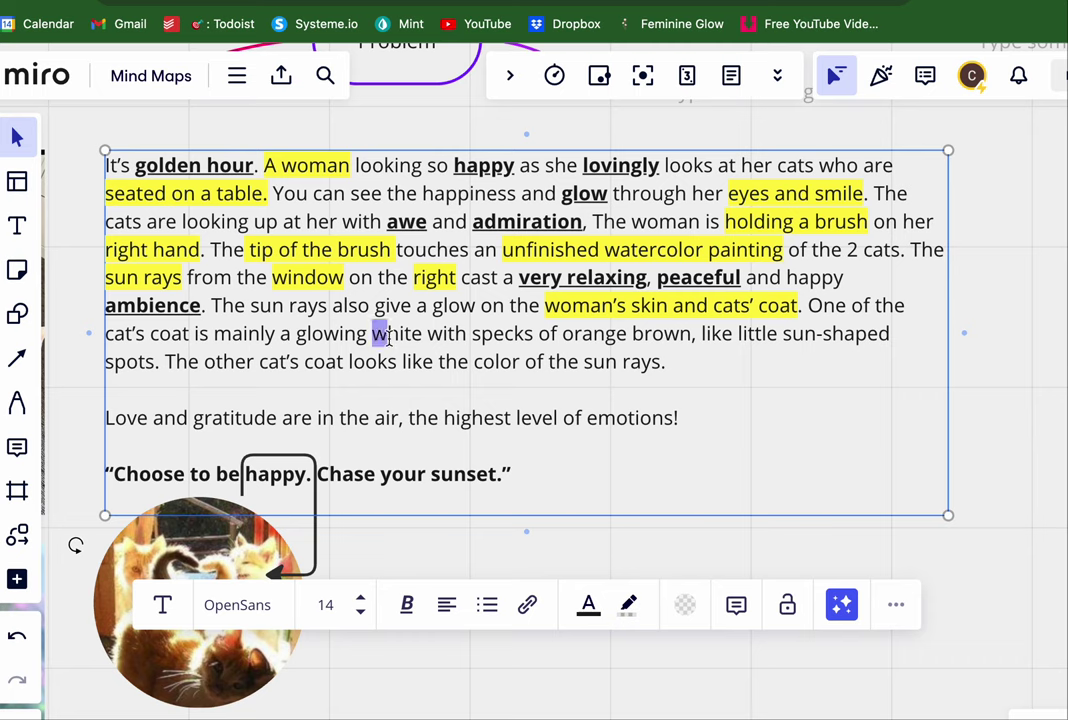